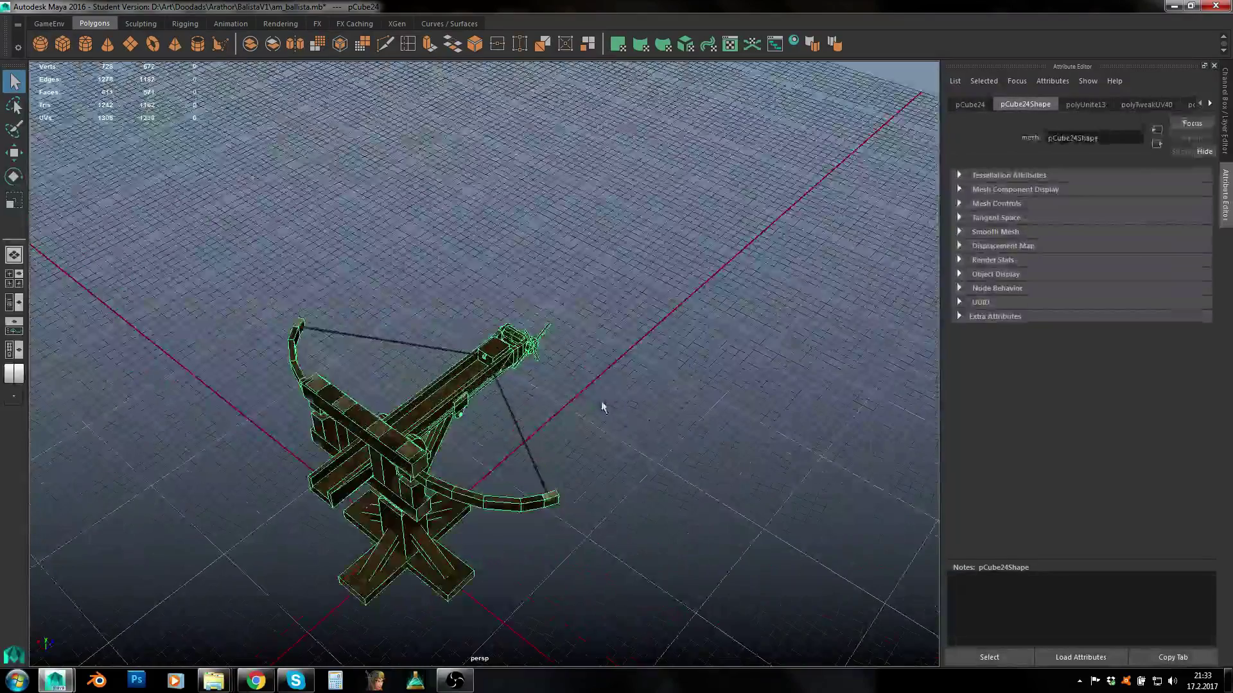
Select the entire ballista in the scene, both the wooden frame and the bowstring mesh.
scroll(439, 285, "up", 5)
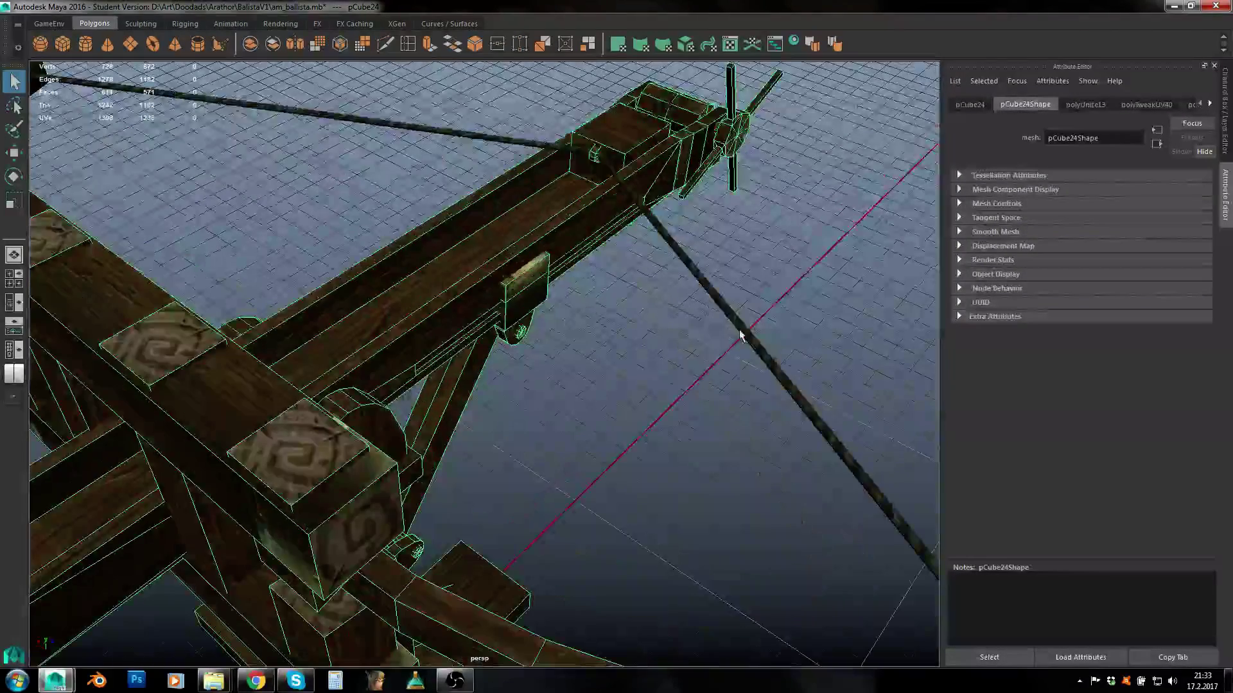
left_click(699, 265)
left_click(507, 267)
key("f")
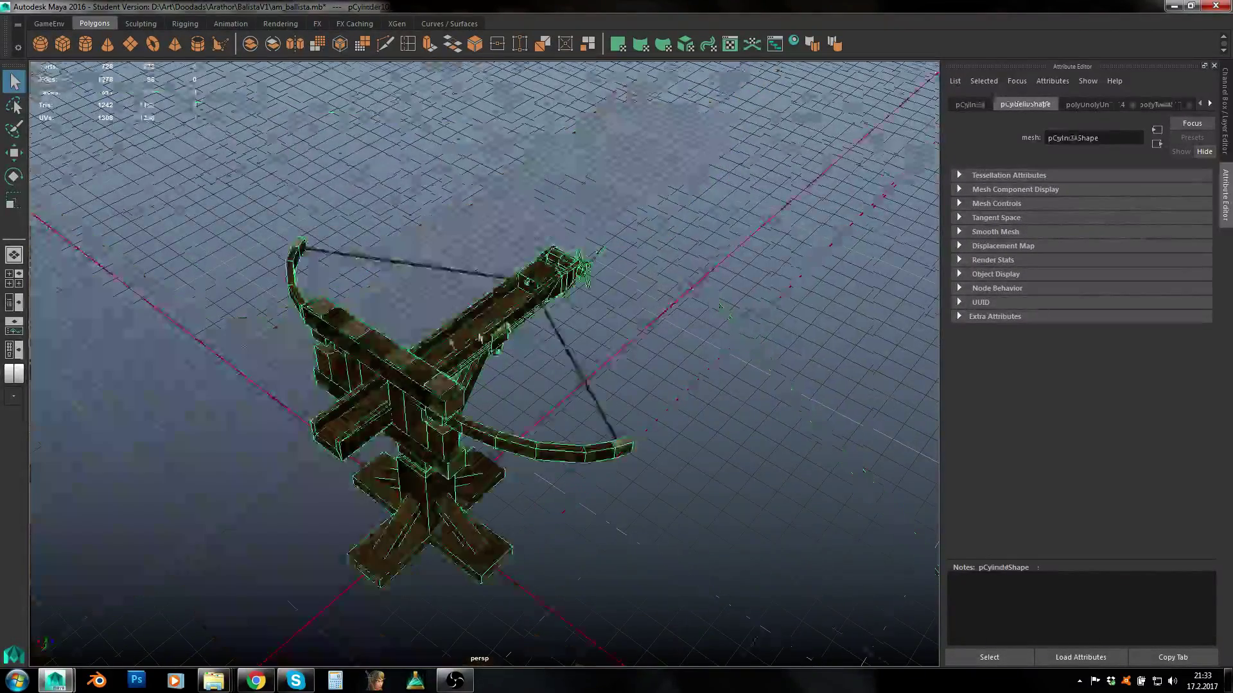
left_click_drag(253, 242, 650, 578)
left_click_drag(666, 517, 492, 250, "alt")
Export the selected ballista meshes as an OBJ file named MyBallista in D:\Art\Work.
key("space")
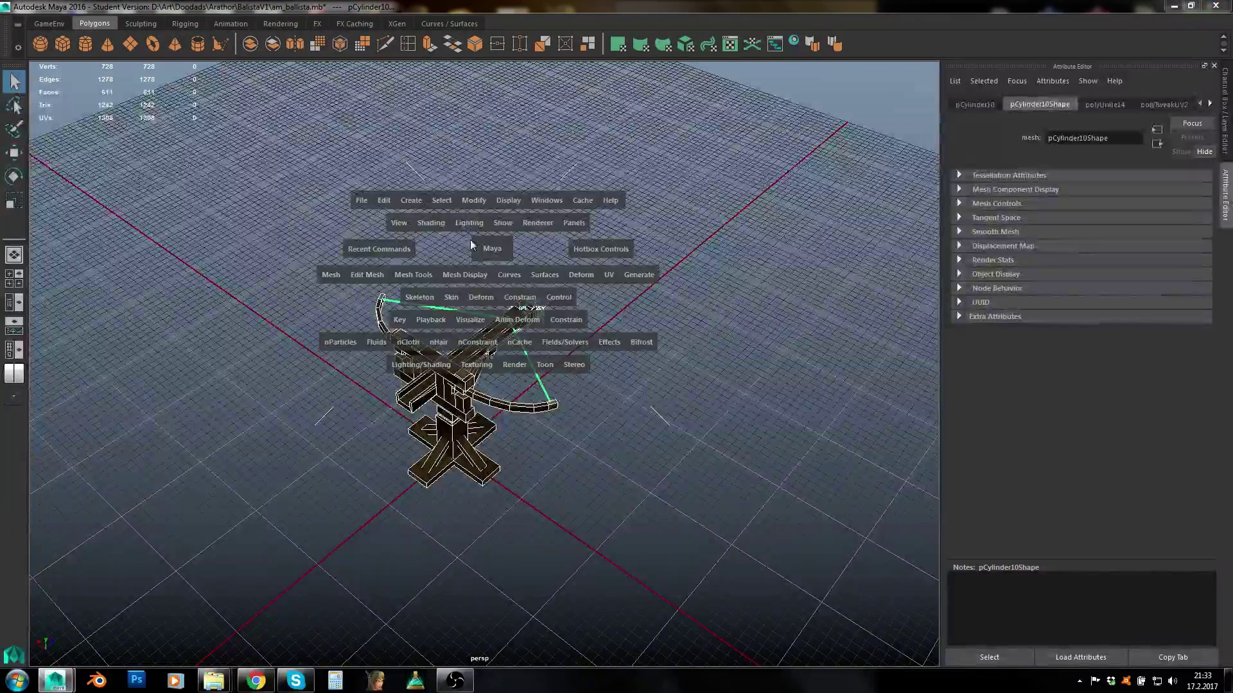
left_click(361, 201)
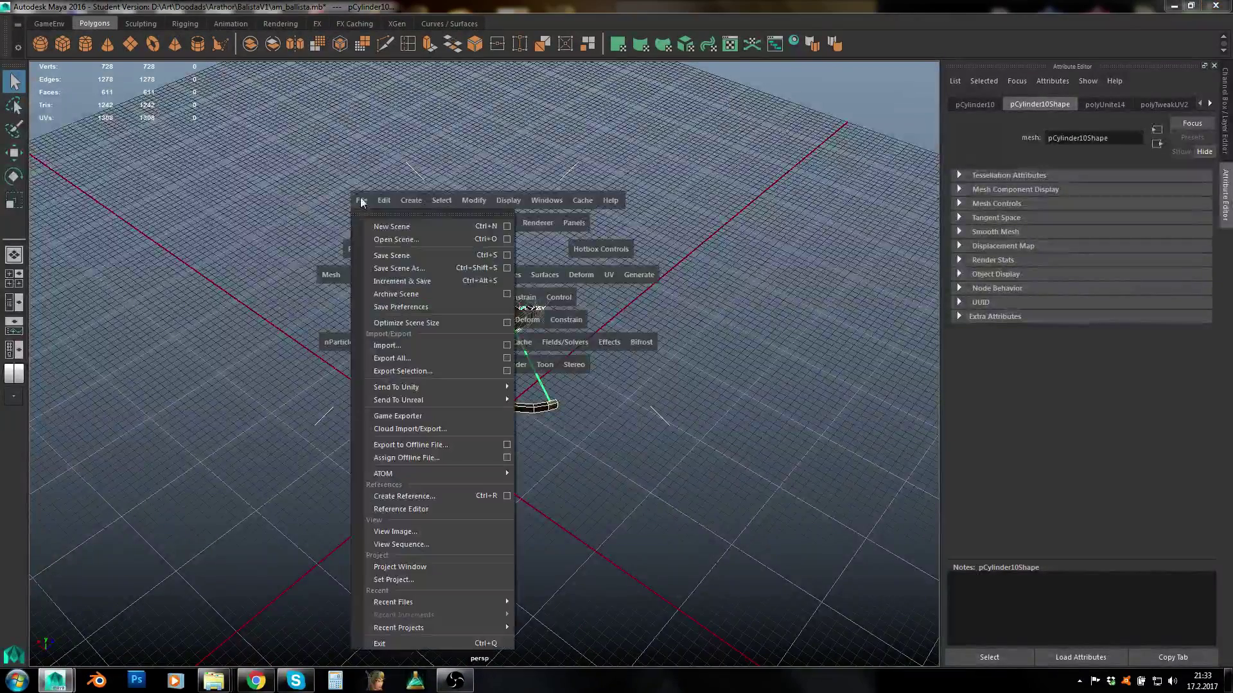
left_click(429, 371)
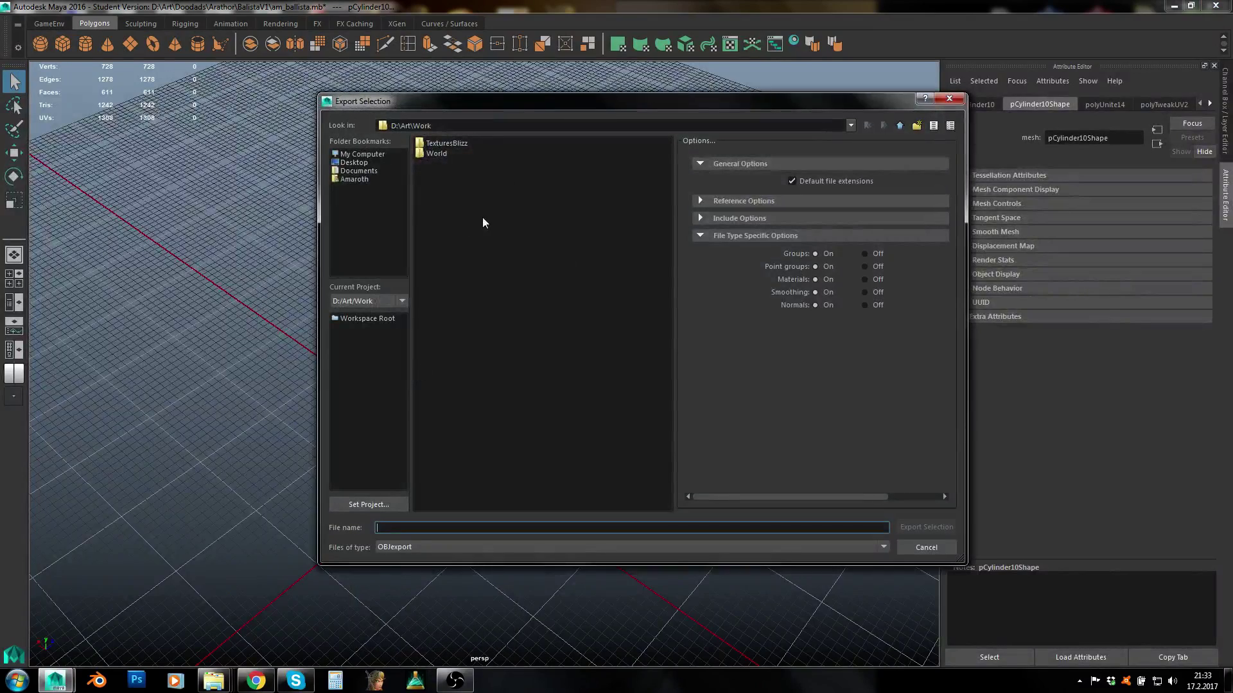
type("MyBall")
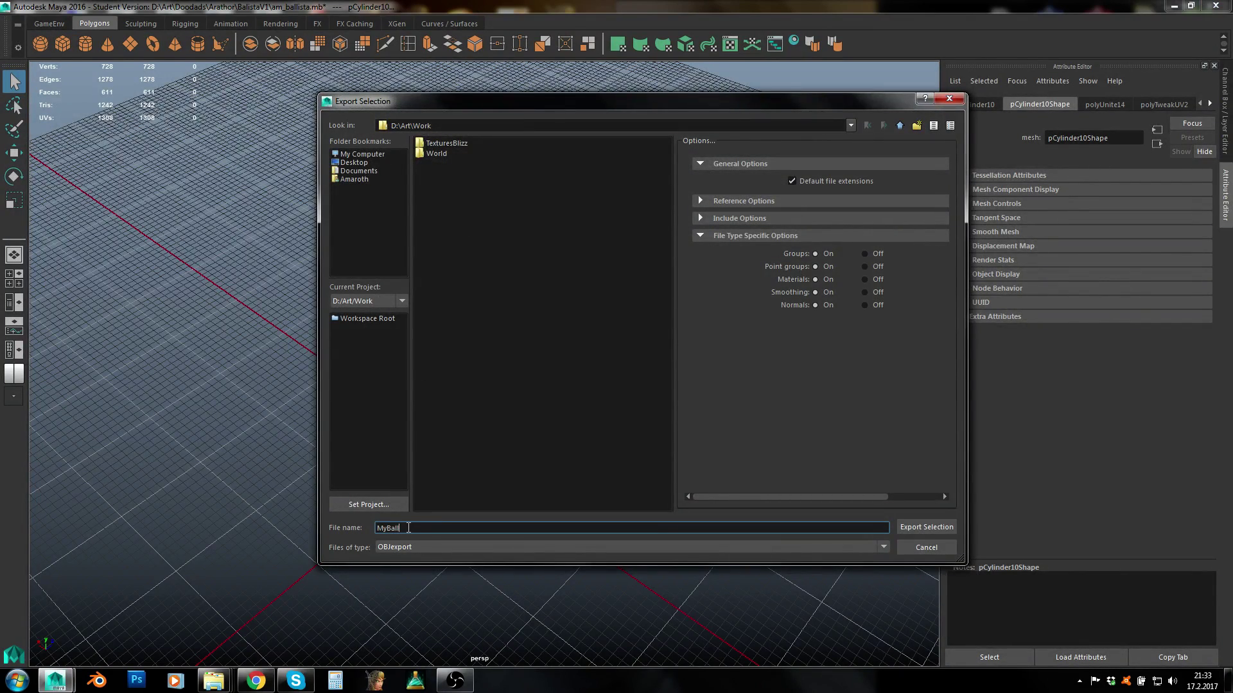
type("ista")
key("Return")
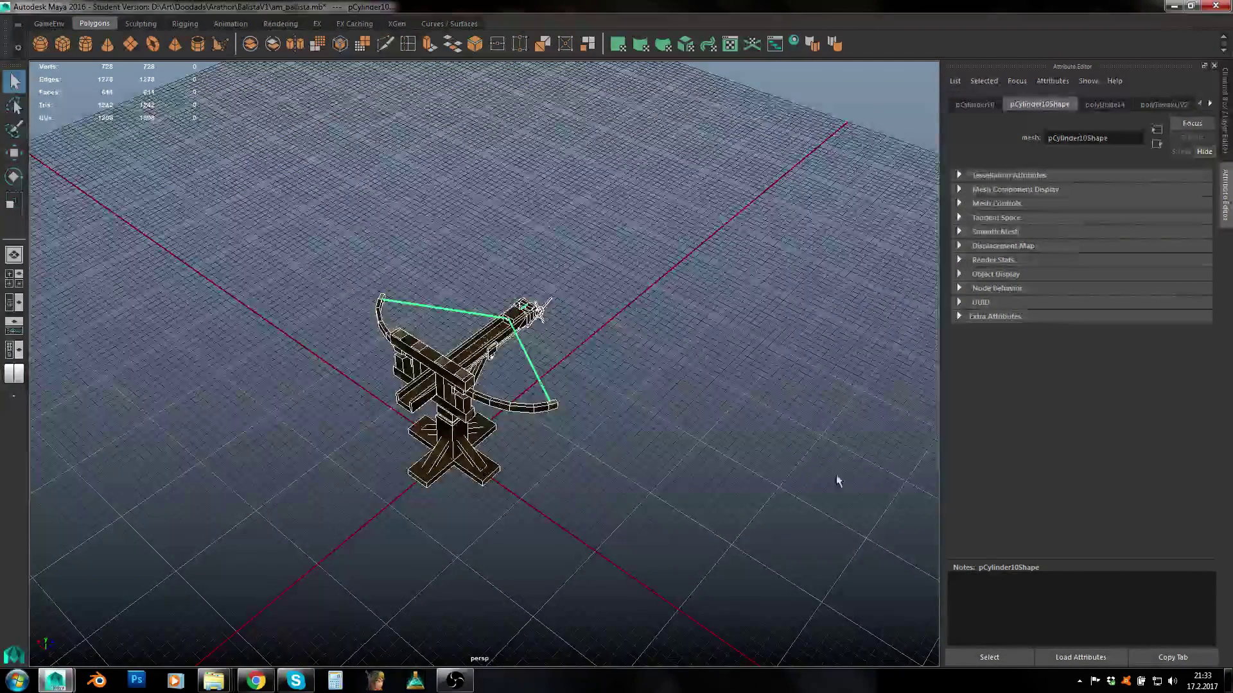
Switch to Blender and import MyBallista.obj from the Work folder.
left_click(96, 680)
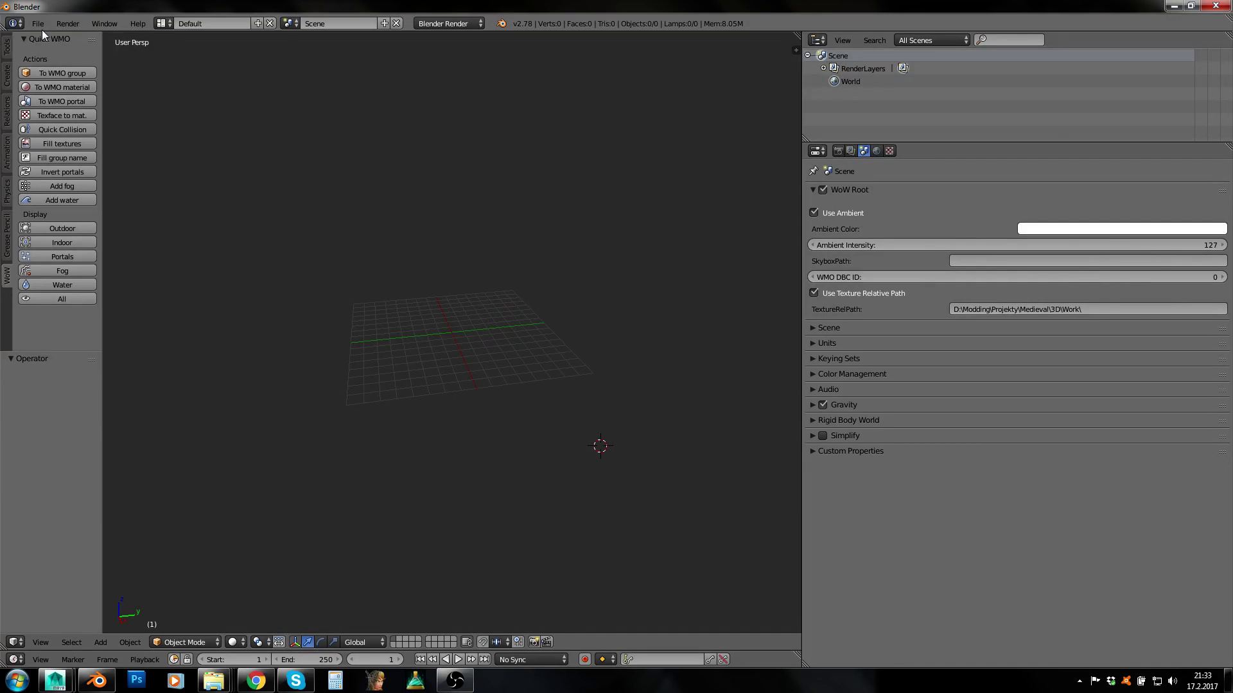
left_click(38, 24)
mouse_move(114, 255)
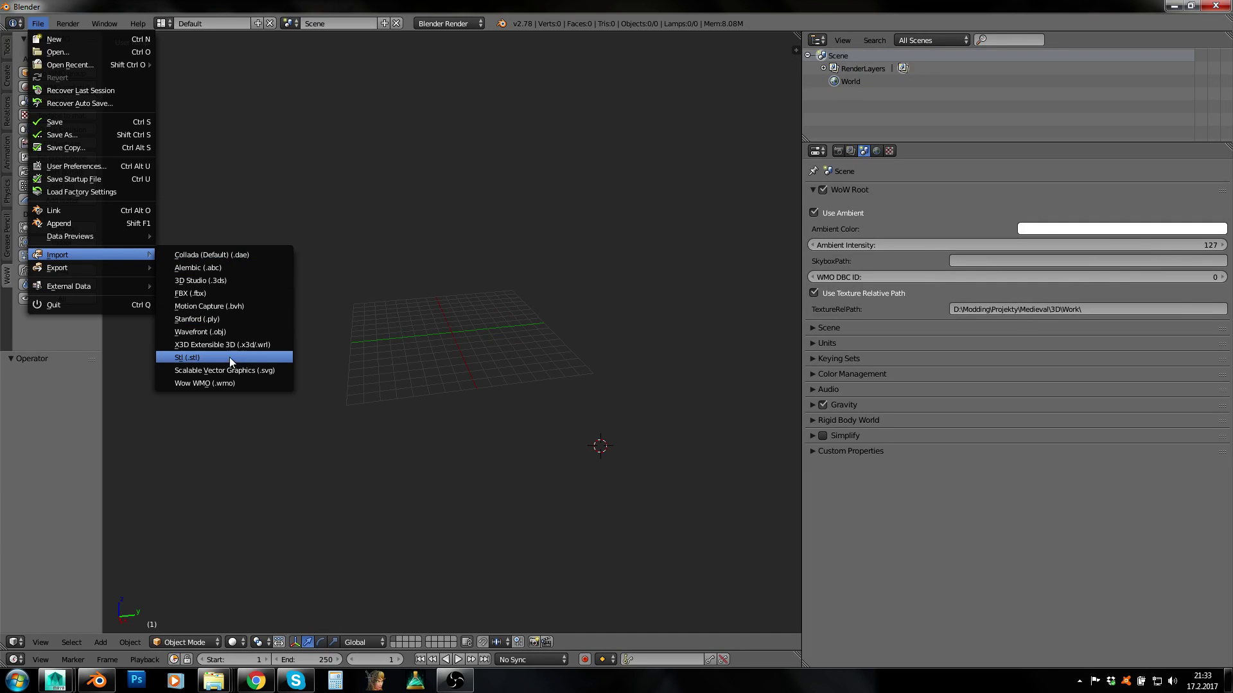
left_click(235, 332)
left_click(38, 265)
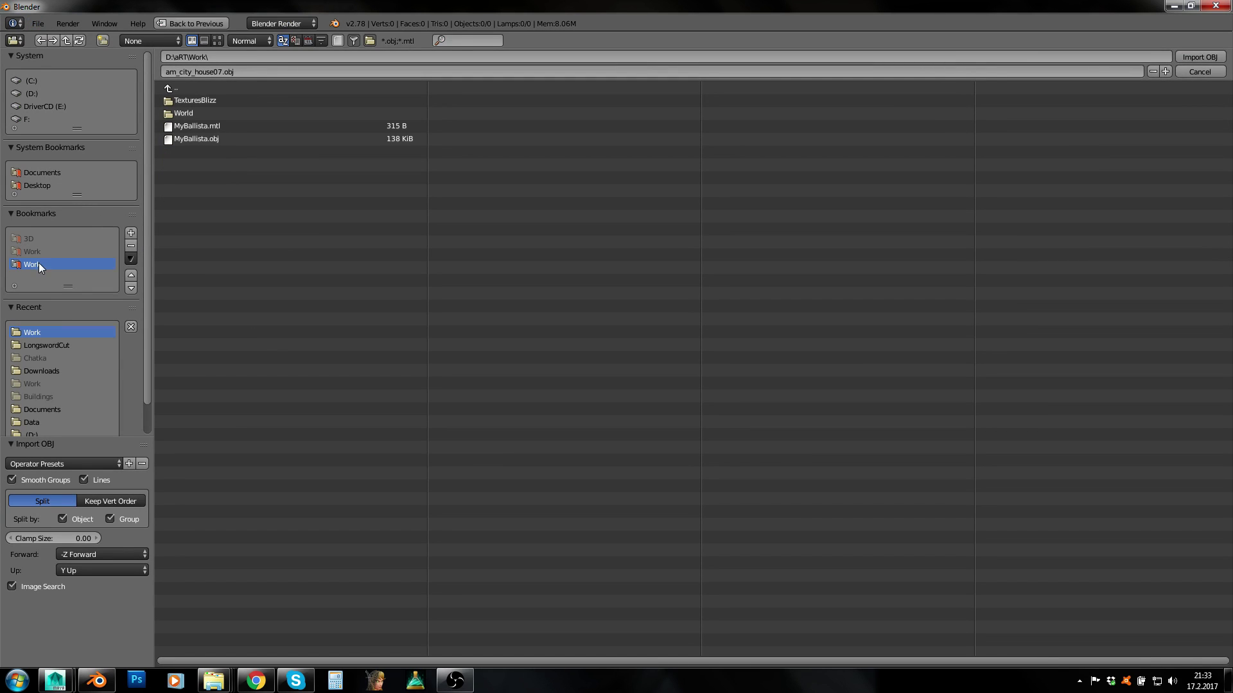
double_click(215, 139)
scroll(479, 337, "up", 10)
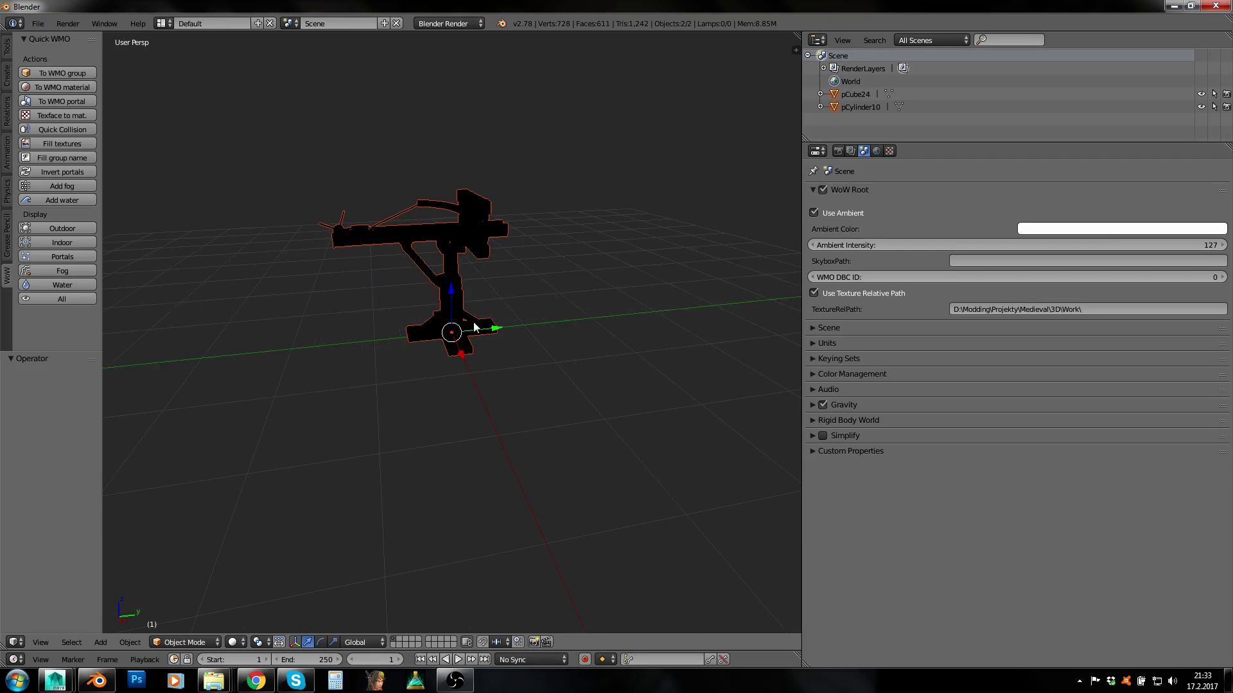
Add an Edge Split modifier with Edge Angle disabled to the ballista frame mesh and apply it.
middle_click_drag(569, 310, 353, 357)
right_click(437, 290)
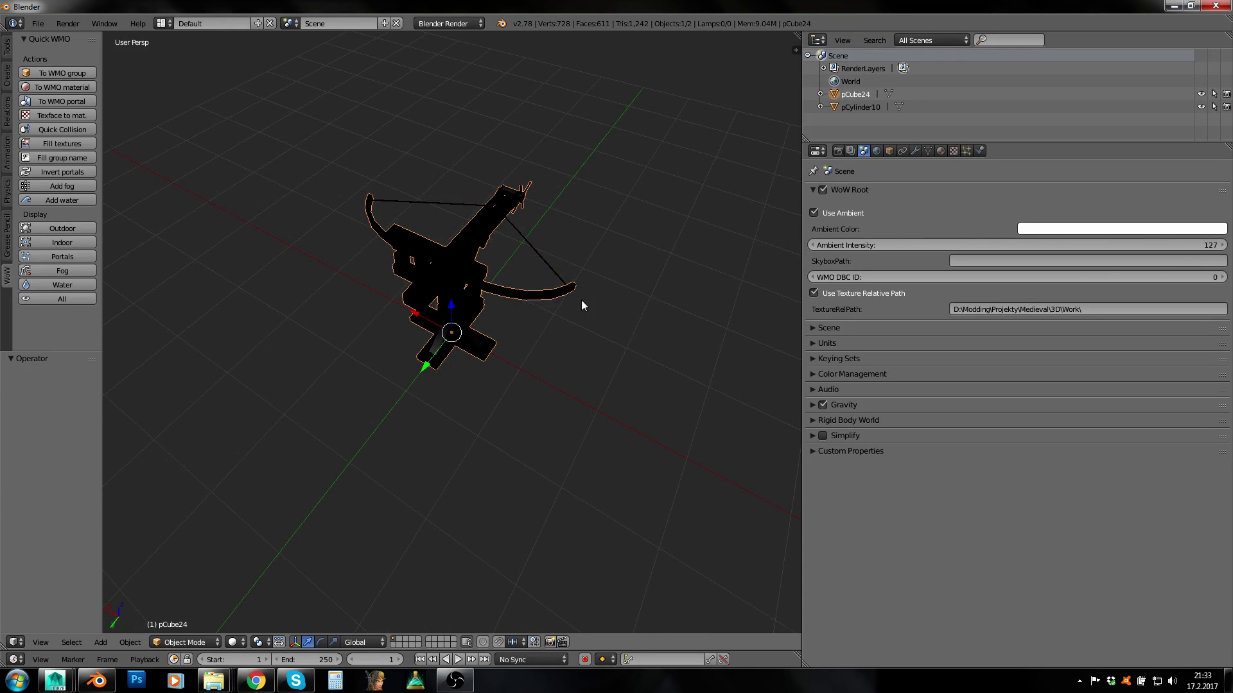
middle_click_drag(582, 305, 604, 289)
left_click(915, 151)
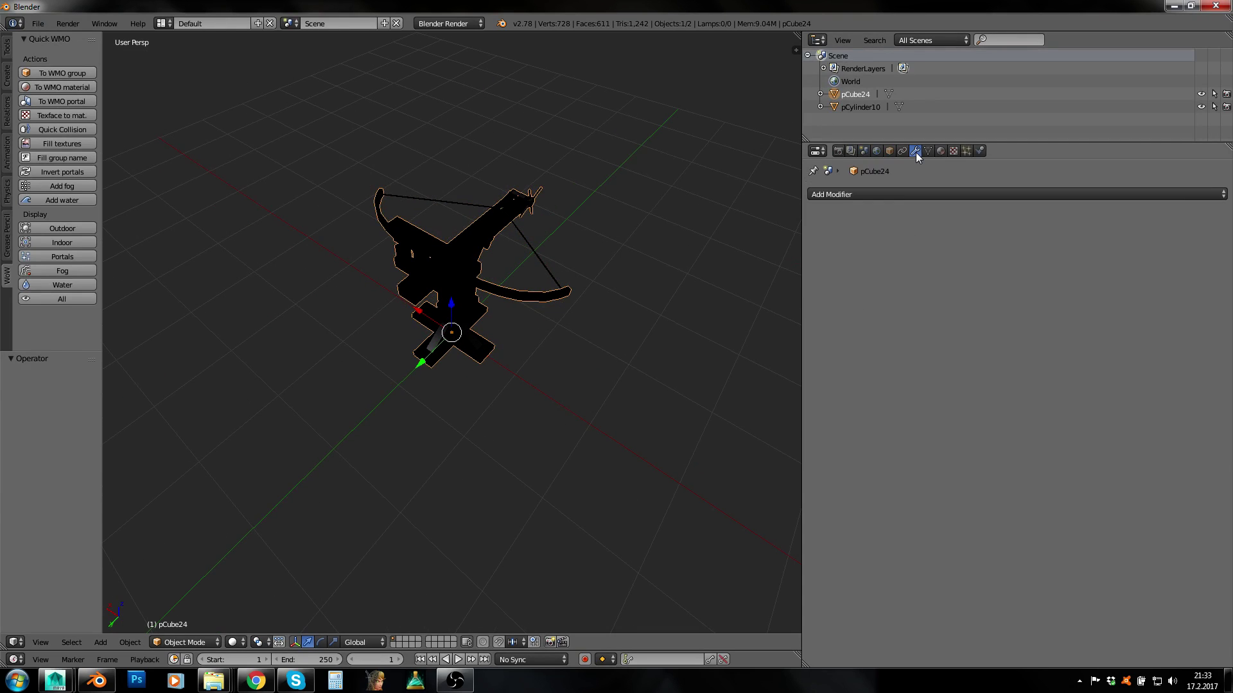
left_click(839, 197)
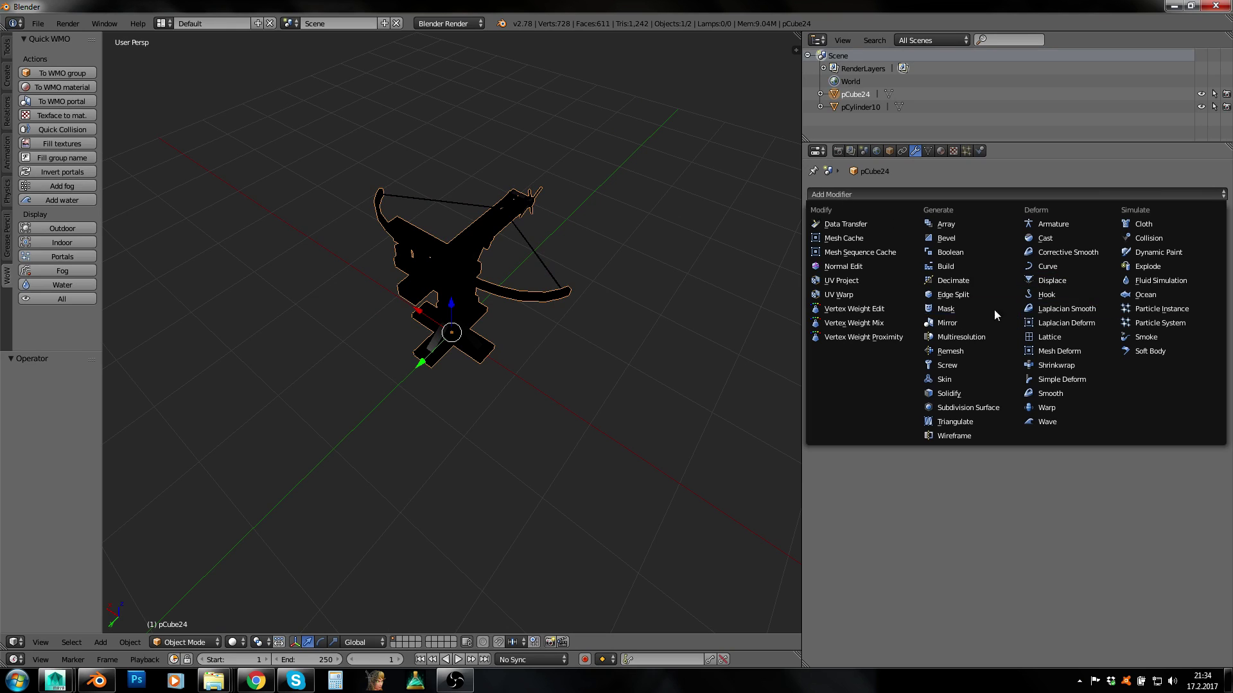
left_click(953, 294)
left_click(844, 254)
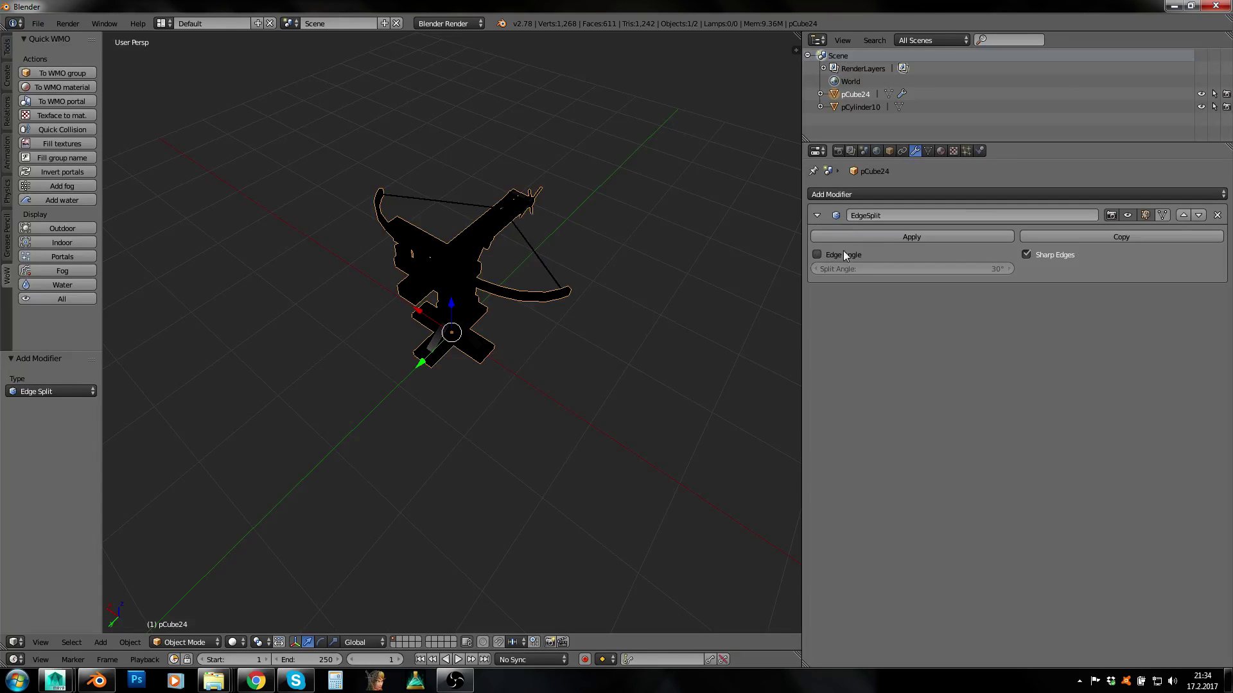
left_click(846, 237)
Add an Edge Split modifier to the bowstring mesh pCylinder10 and apply it.
left_click(859, 106)
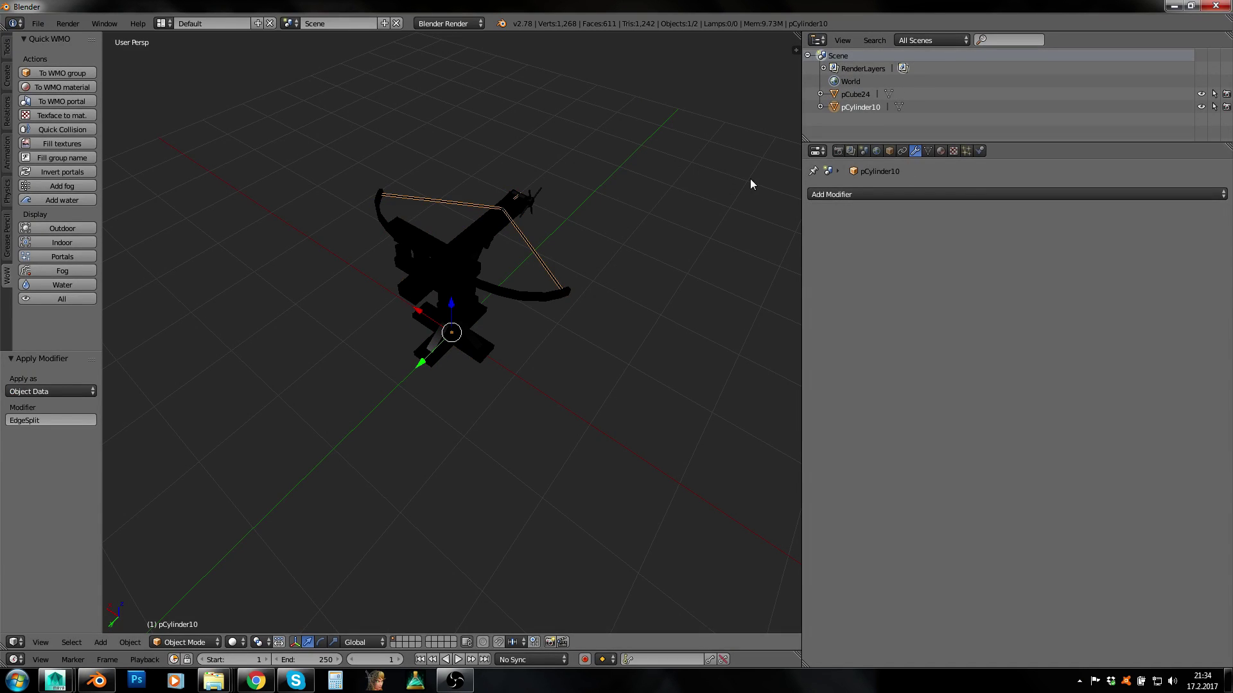
left_click(843, 195)
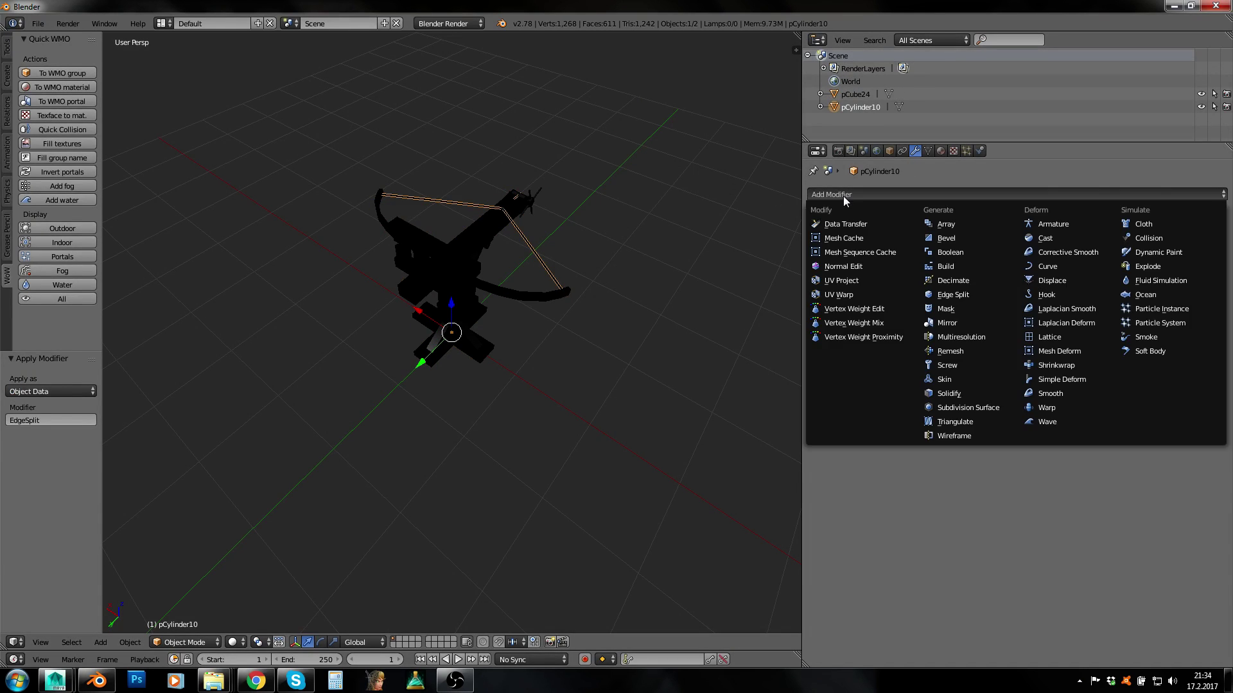
left_click(969, 295)
left_click(859, 237)
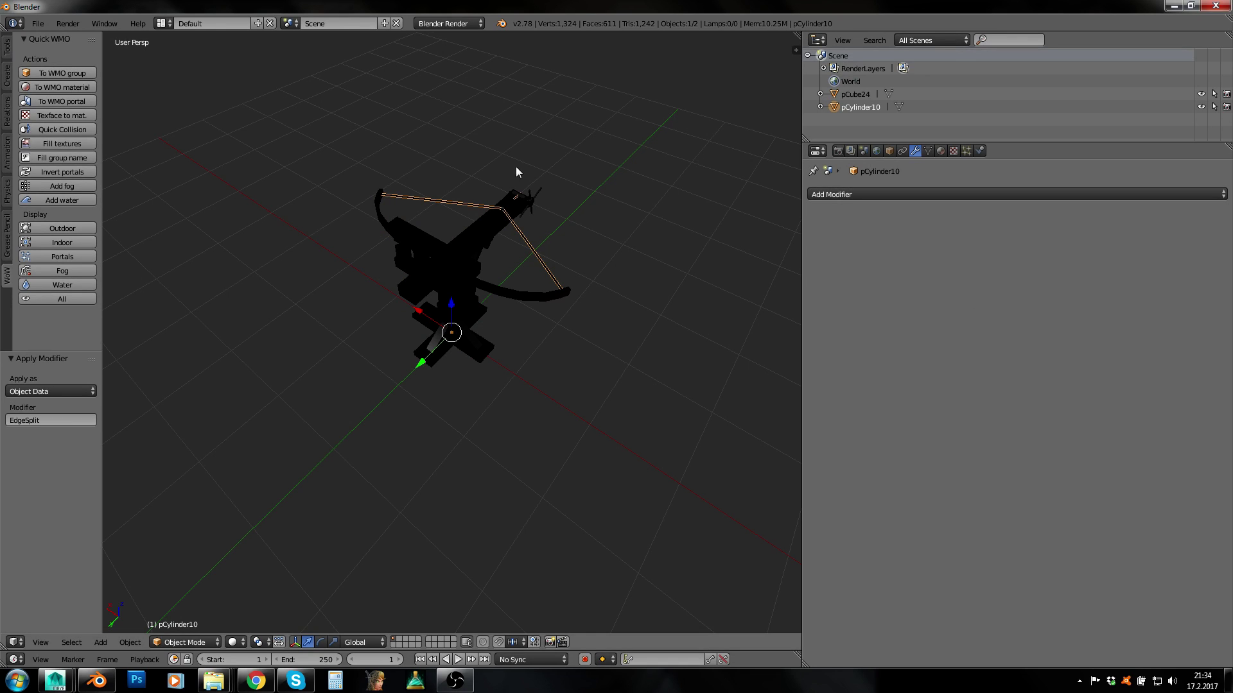
With the frame mesh pCube24 selected, split the 3D viewport and turn the new area into a UV/Image Editor.
left_click(847, 94)
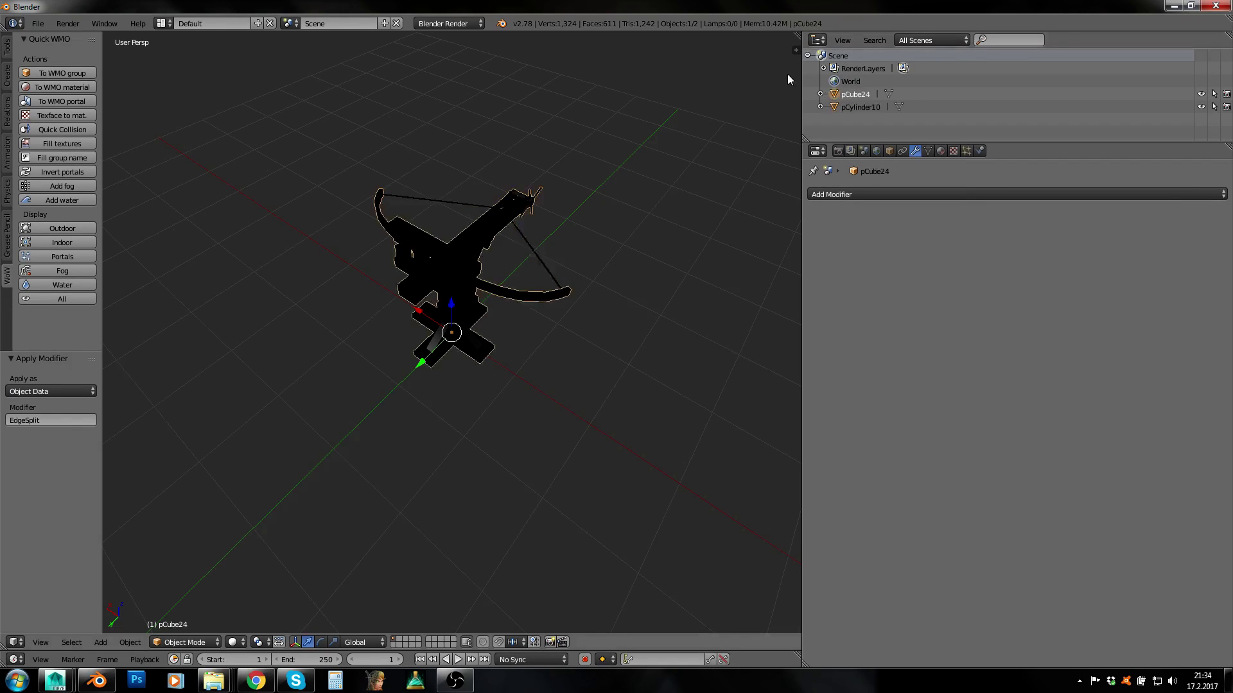
left_click_drag(796, 50, 516, 61)
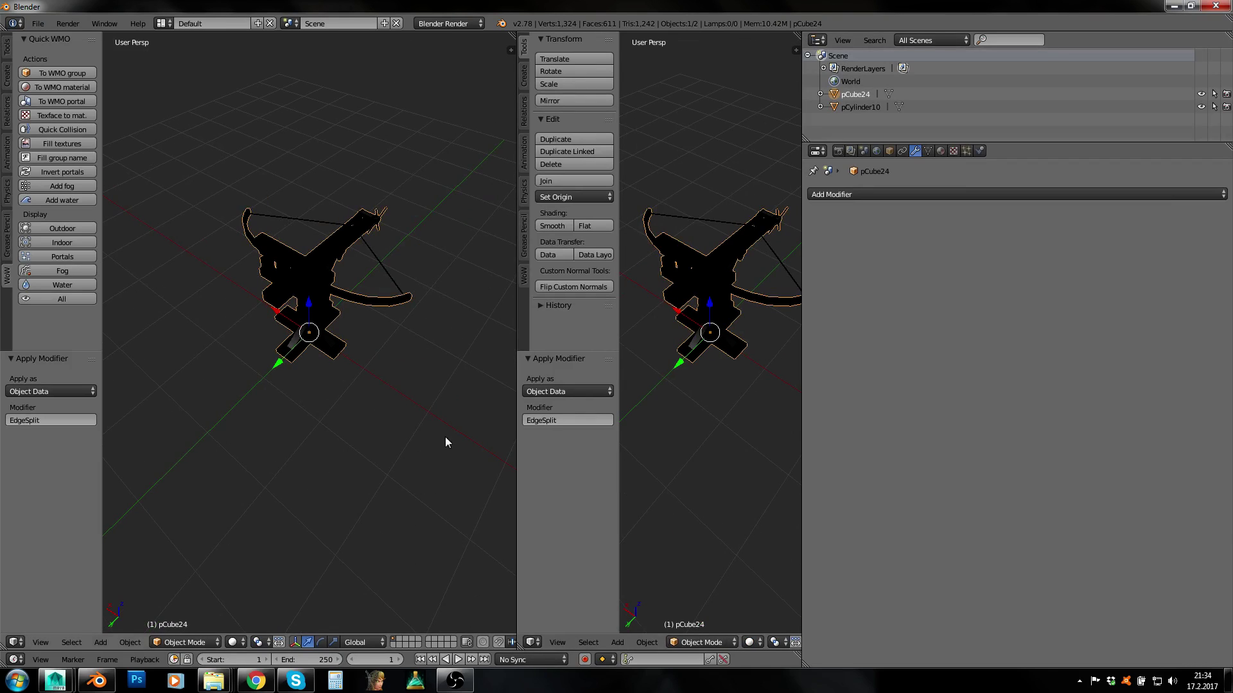
left_click(531, 642)
left_click(559, 543)
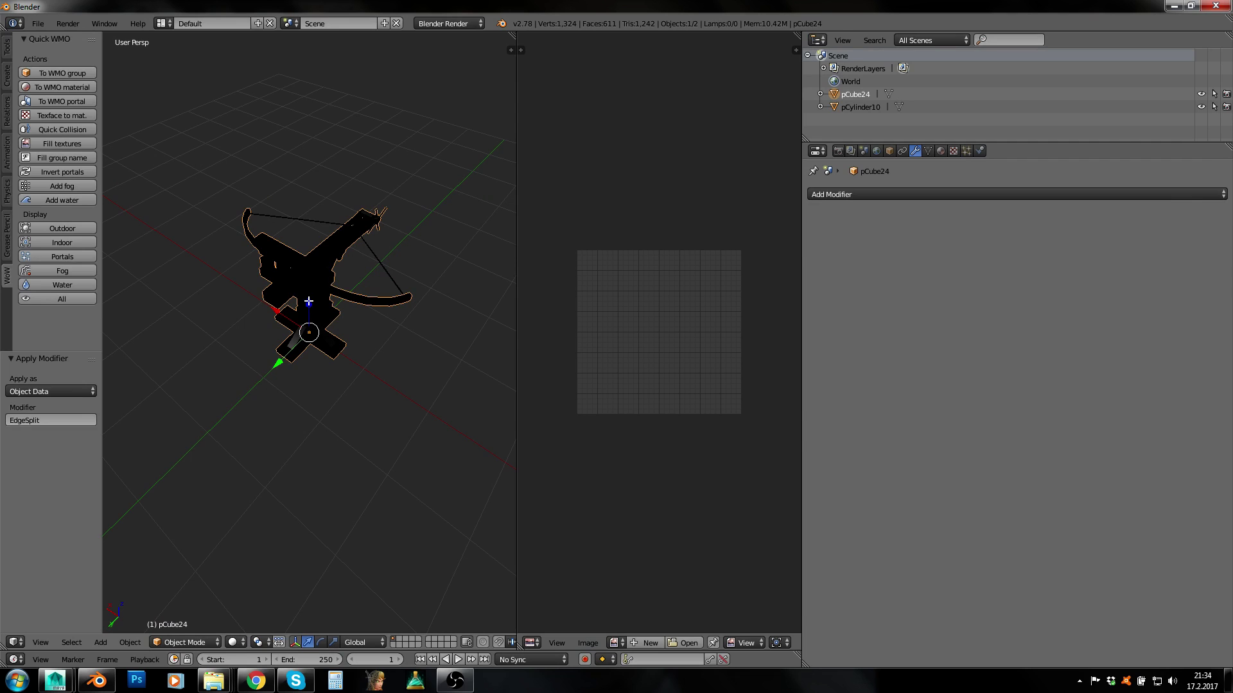
Select all of the frame mesh's geometry and run Seams From Islands on its UVs.
key("Tab")
key("a")
key("a")
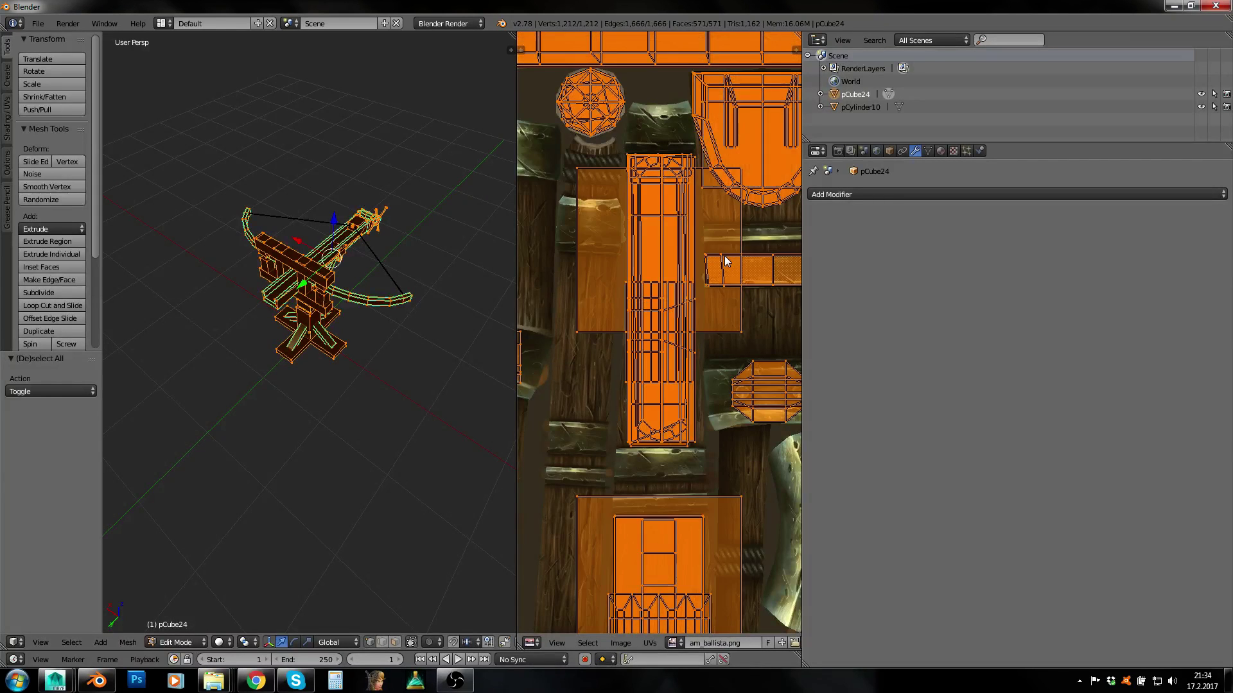
key("Home")
left_click(650, 643)
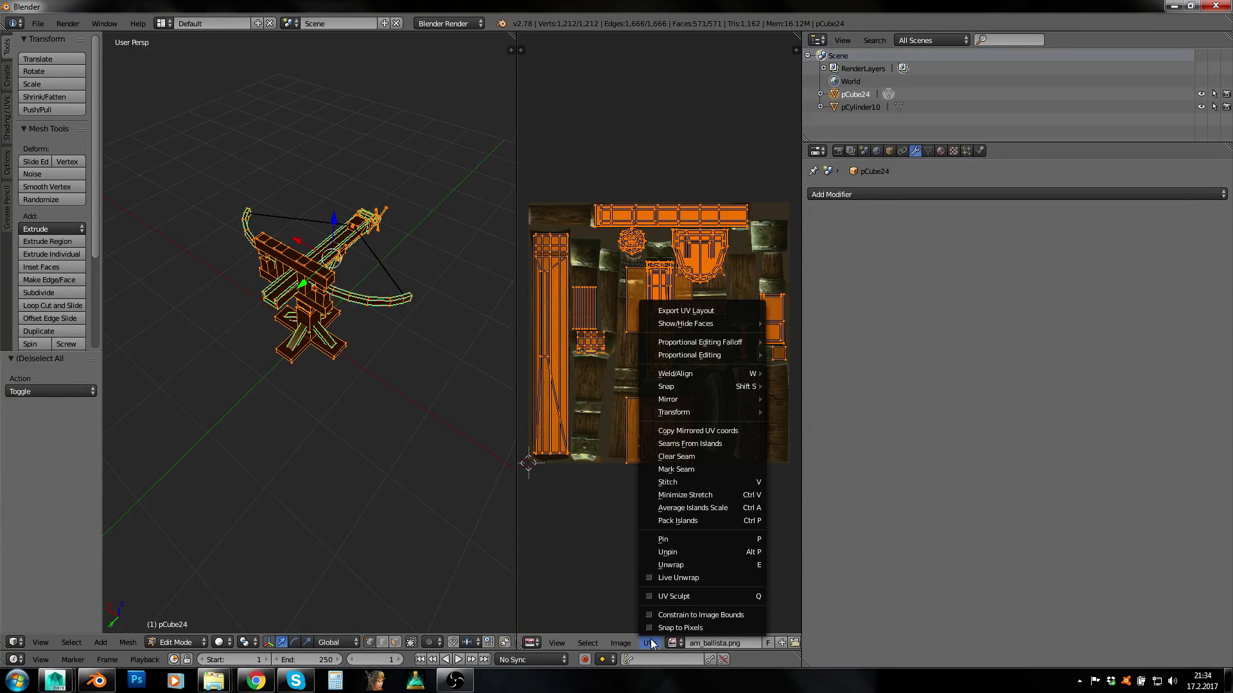
left_click(680, 443)
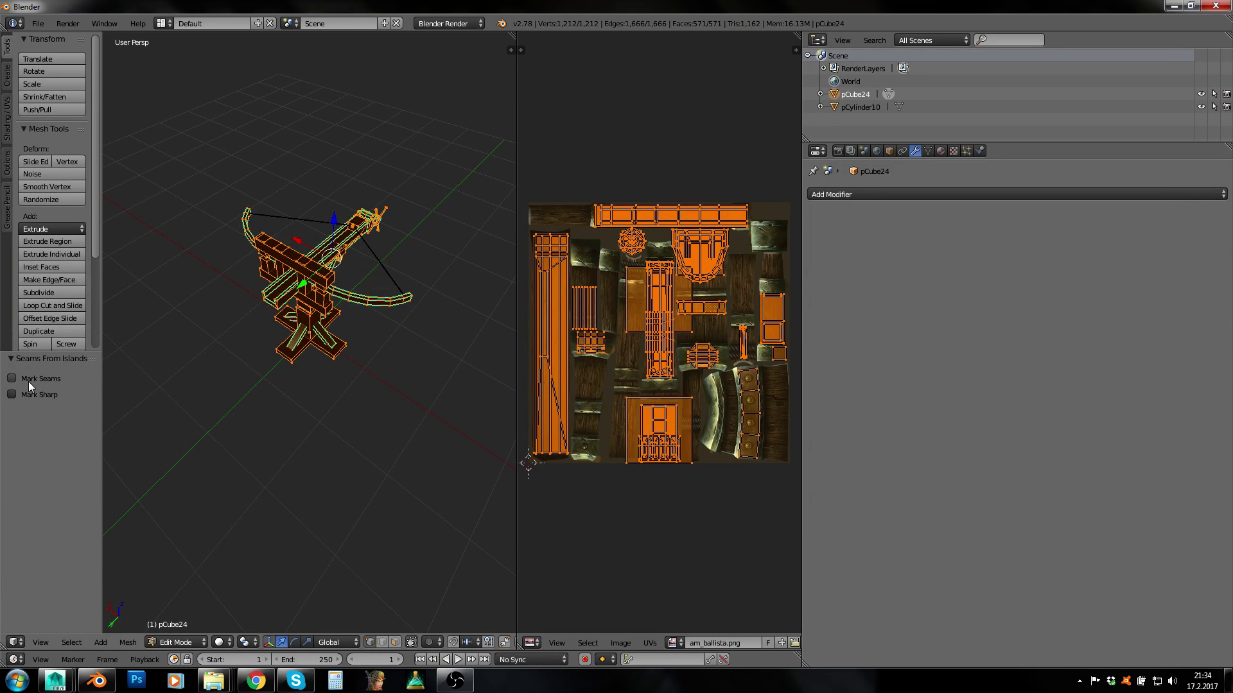
key("Tab")
Select all geometry and UVs of the bowstring mesh and run Seams From Islands on them.
right_click(311, 223)
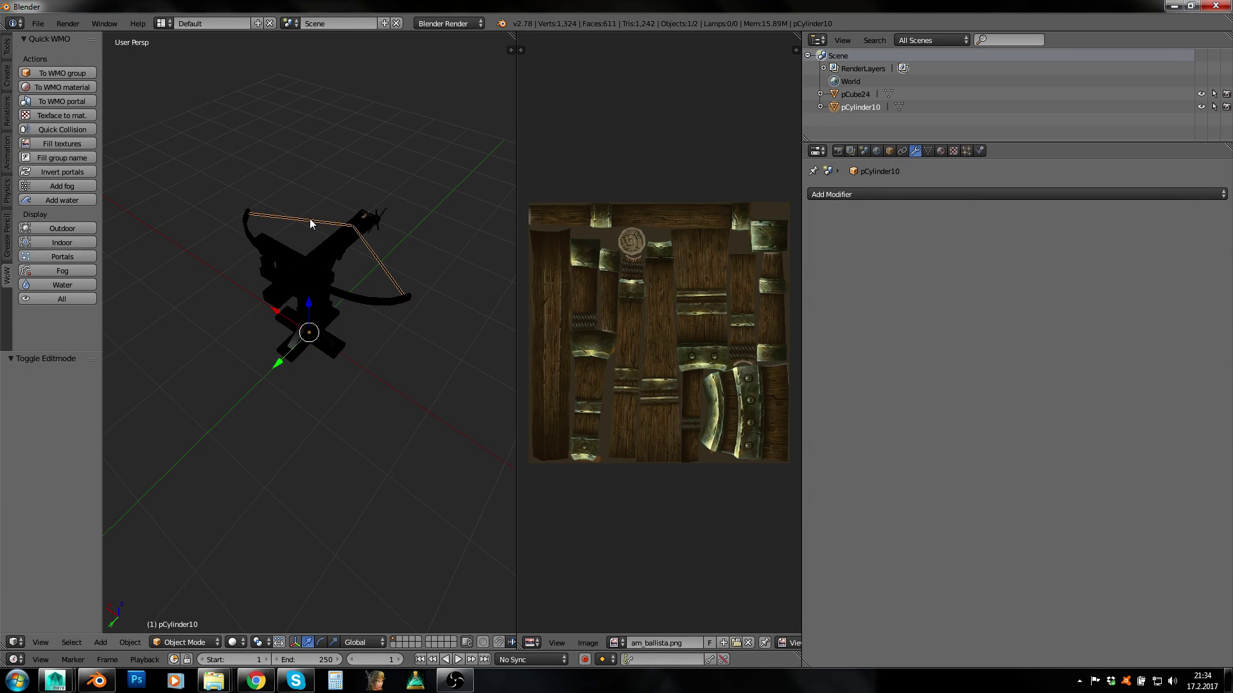
key("a")
key("a")
right_click(314, 216)
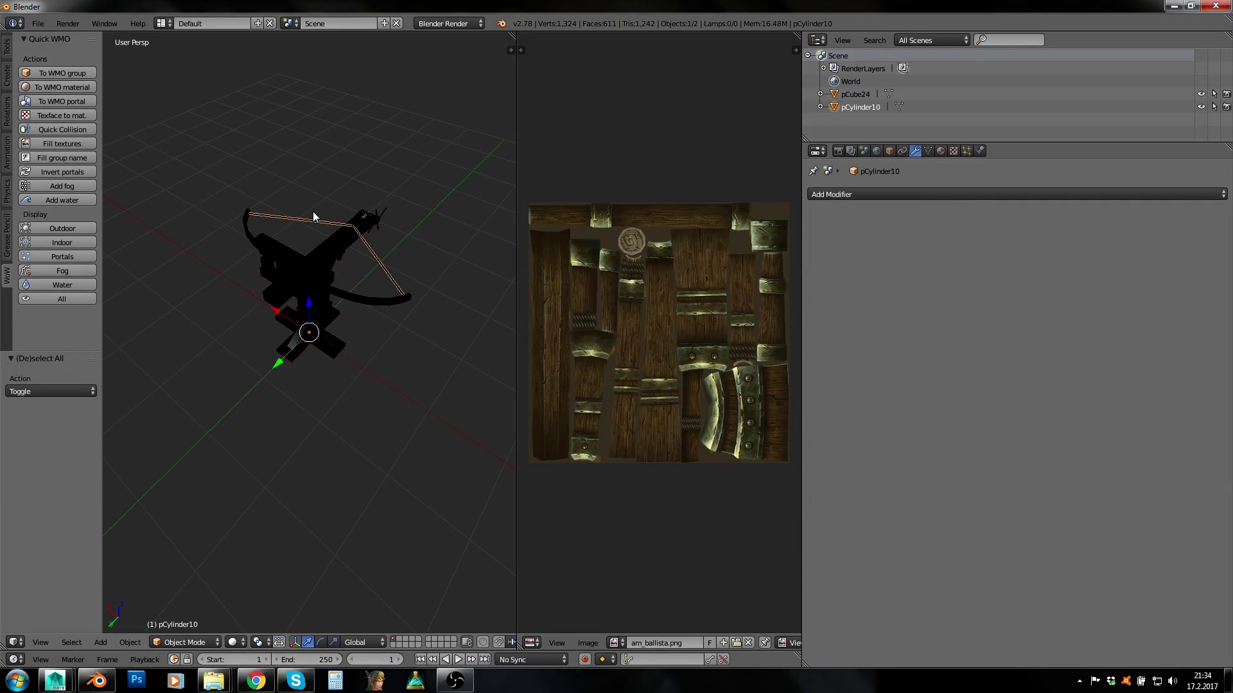
key("Tab")
key("a")
key("a")
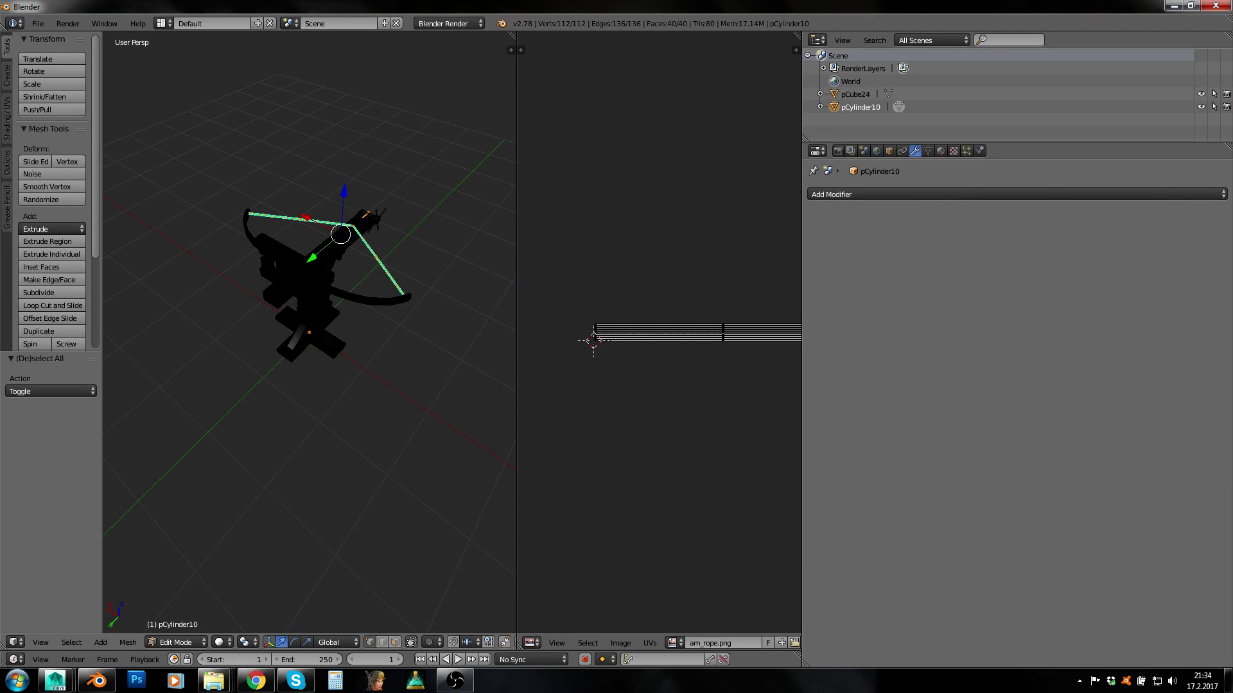
scroll(657, 275, "down", 4)
key("a")
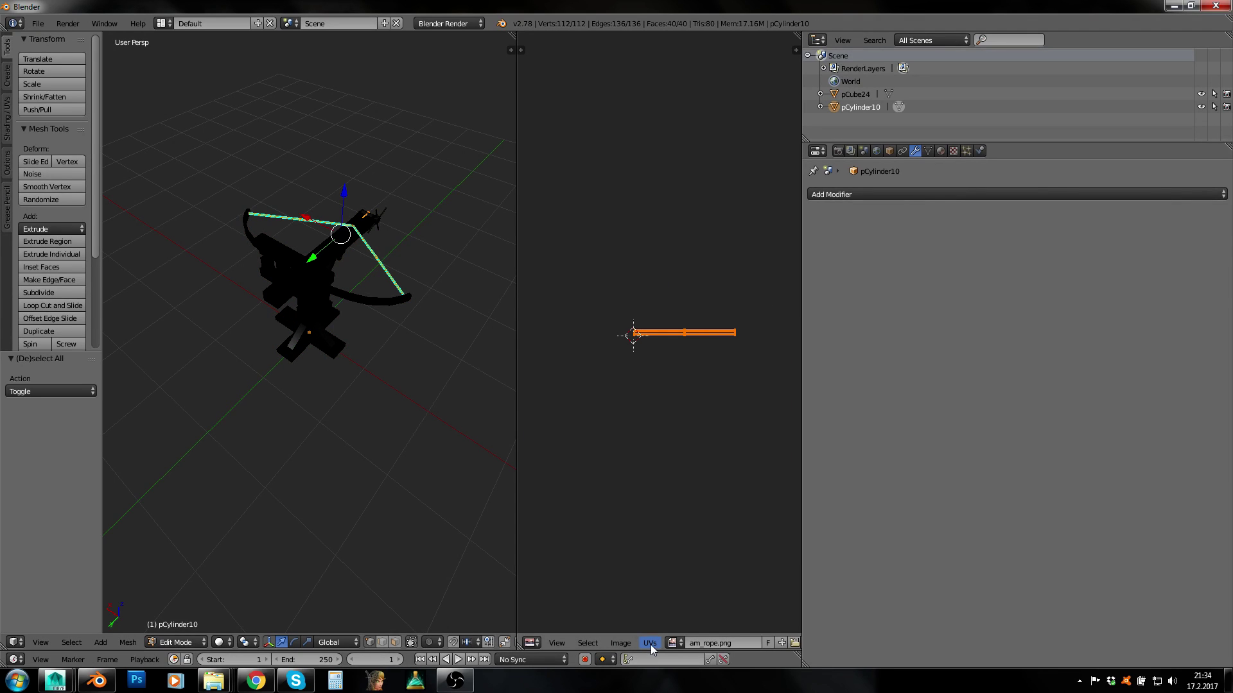
left_click(649, 643)
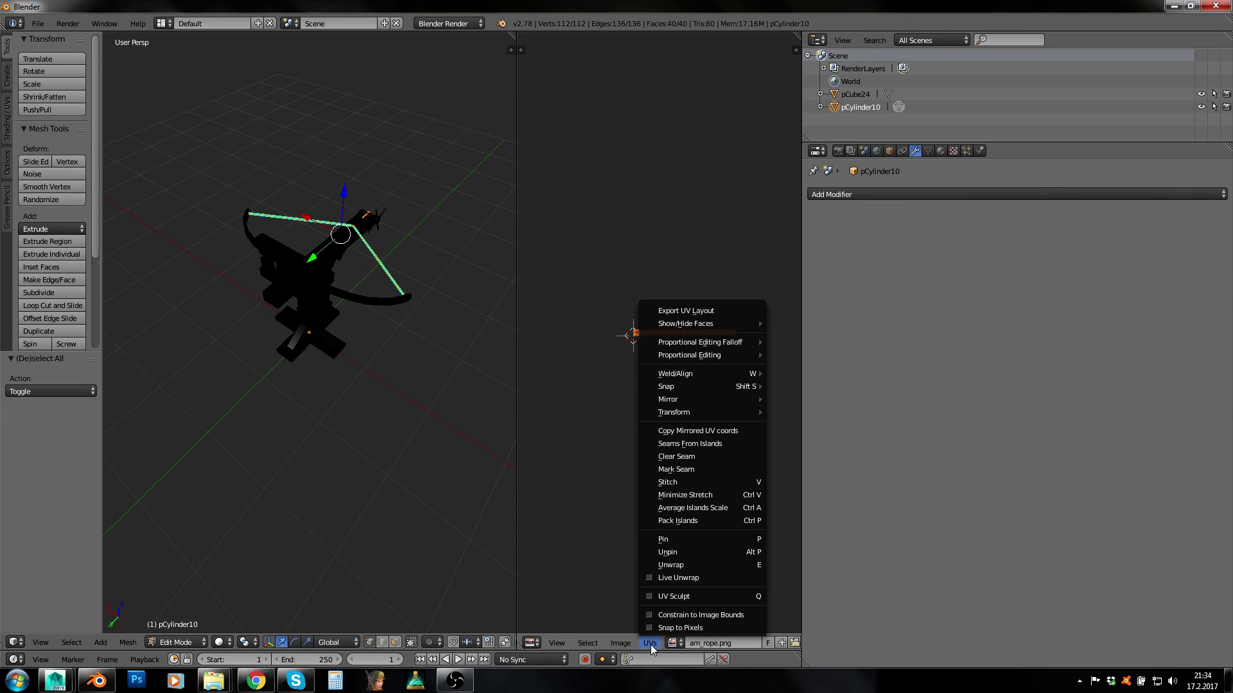
left_click(704, 445)
key("Tab")
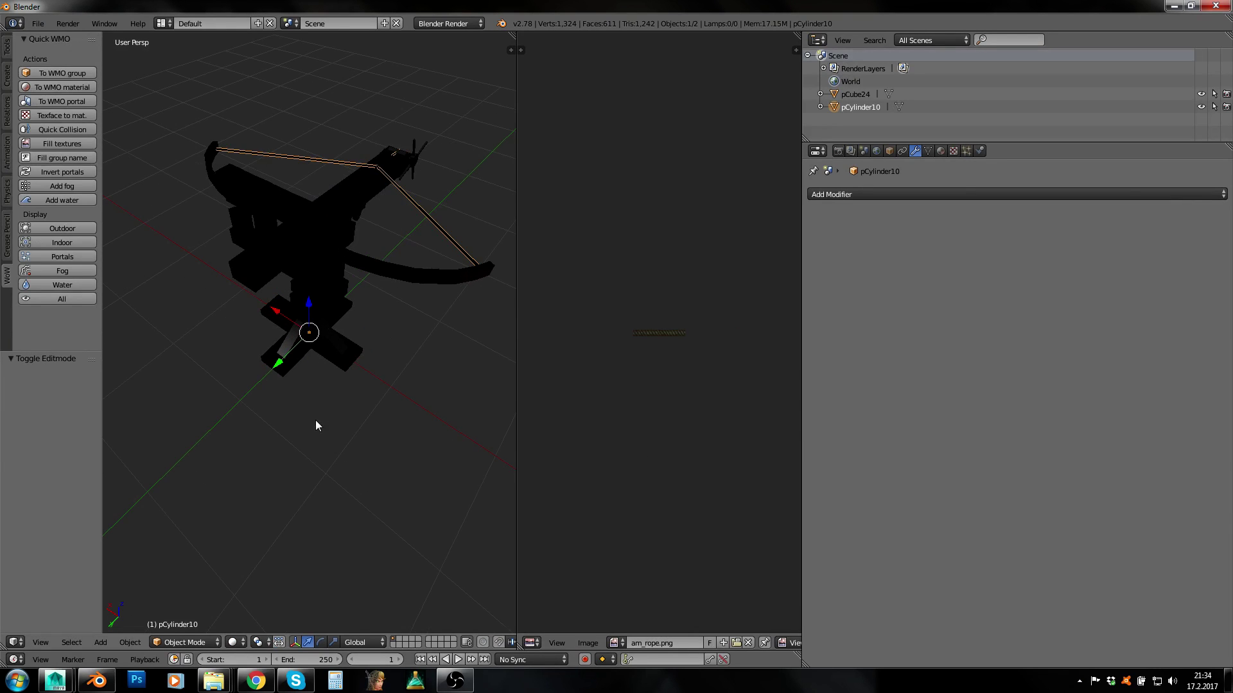
Merge the UV editor area back into the 3D viewport and select the ballista frame.
left_click_drag(512, 48, 758, 68)
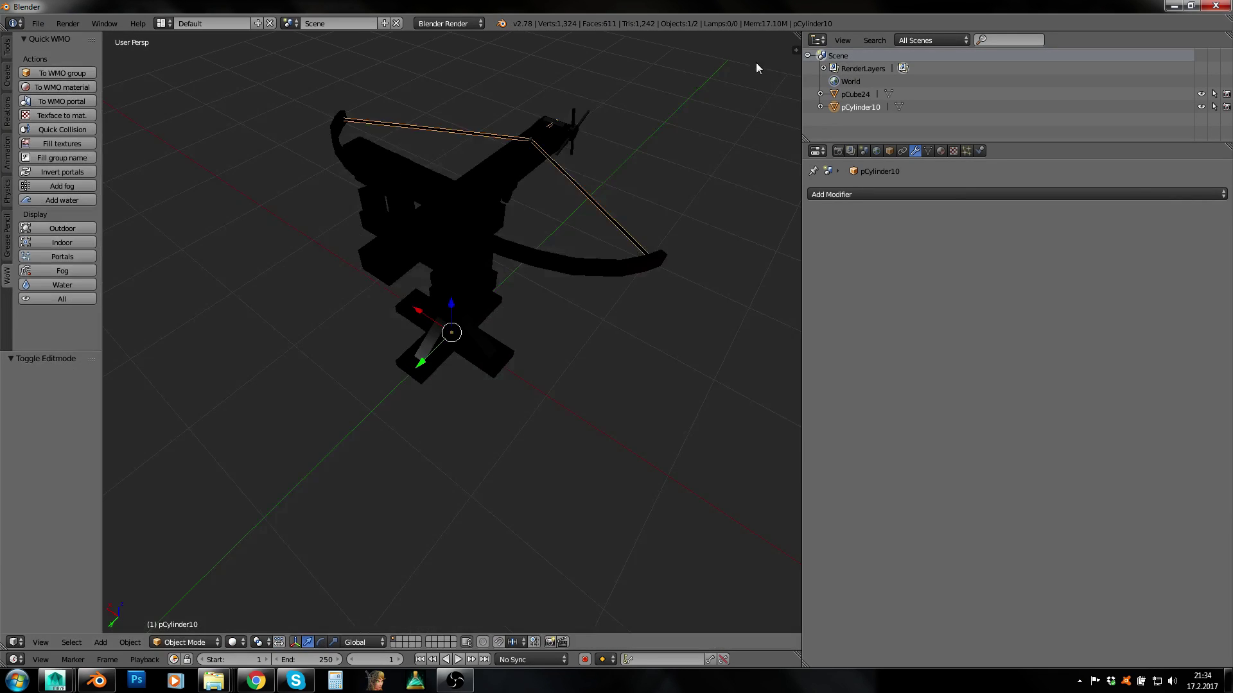
right_click(427, 241)
scroll(434, 248, "down", 1)
Export the scene as OBJ over MyBallista.obj in the Work folder, using the preset with X Forward, Z Up and Triangulate Faces enabled.
left_click(38, 23)
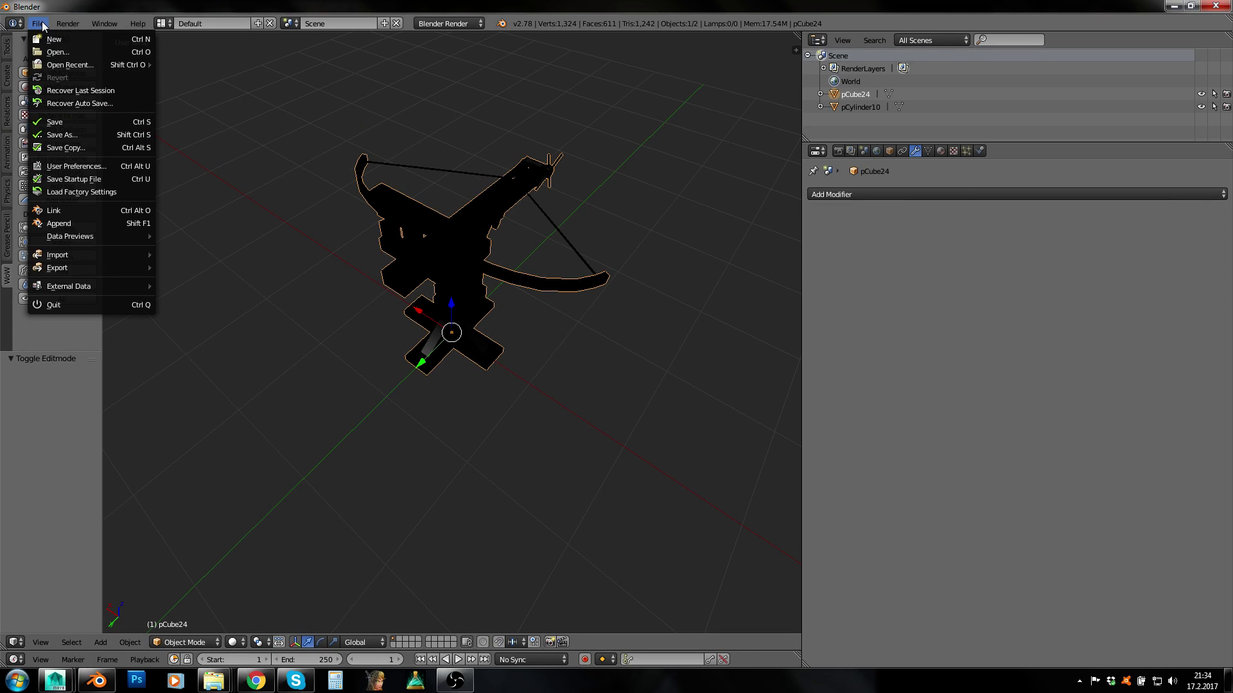
mouse_move(63, 272)
left_click(221, 343)
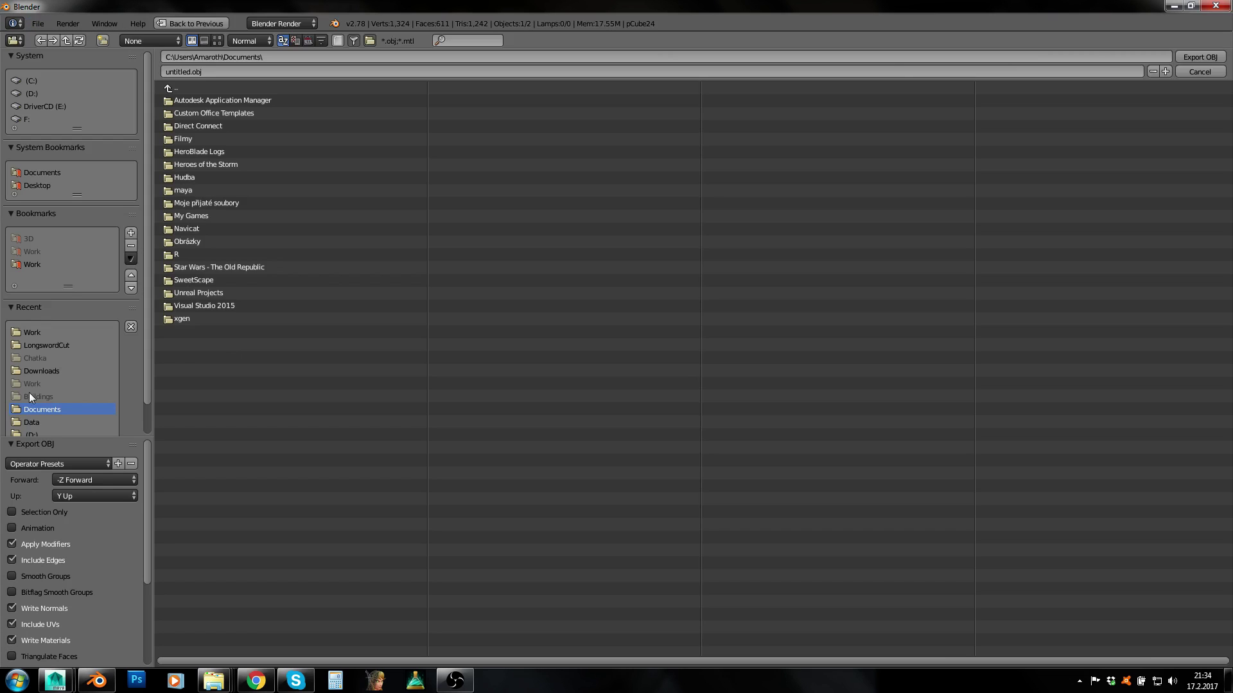
left_click(31, 465)
left_click(32, 495)
left_click(25, 264)
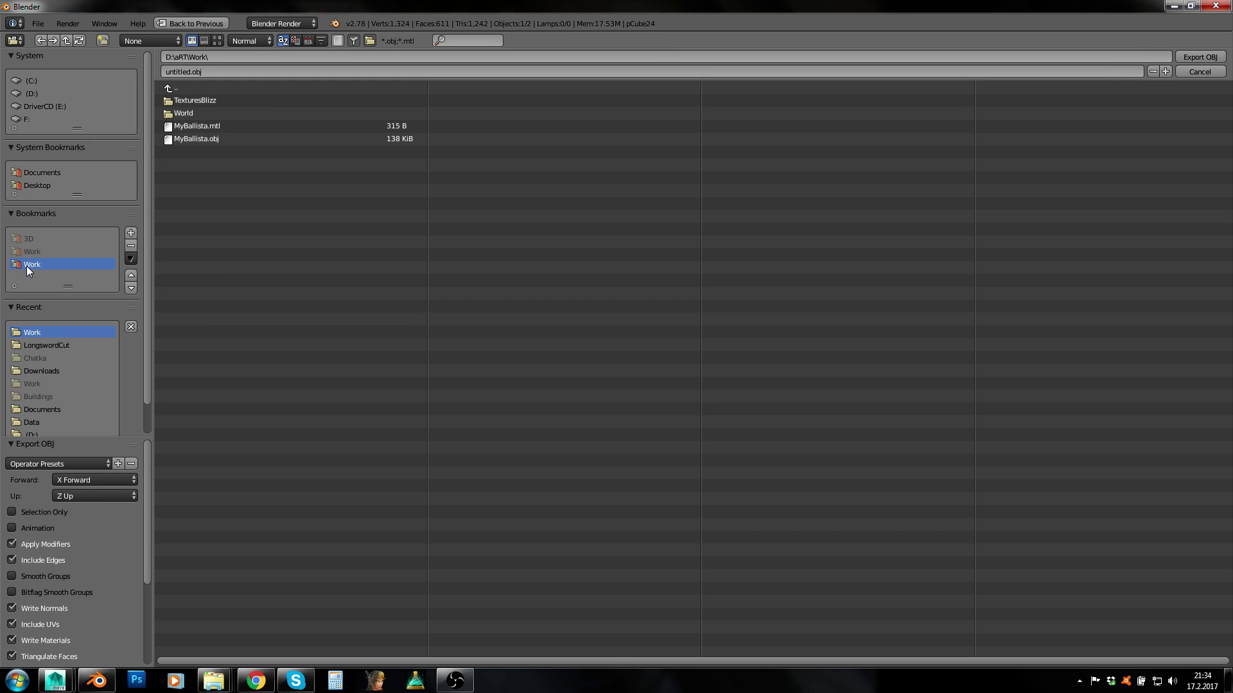
double_click(236, 139)
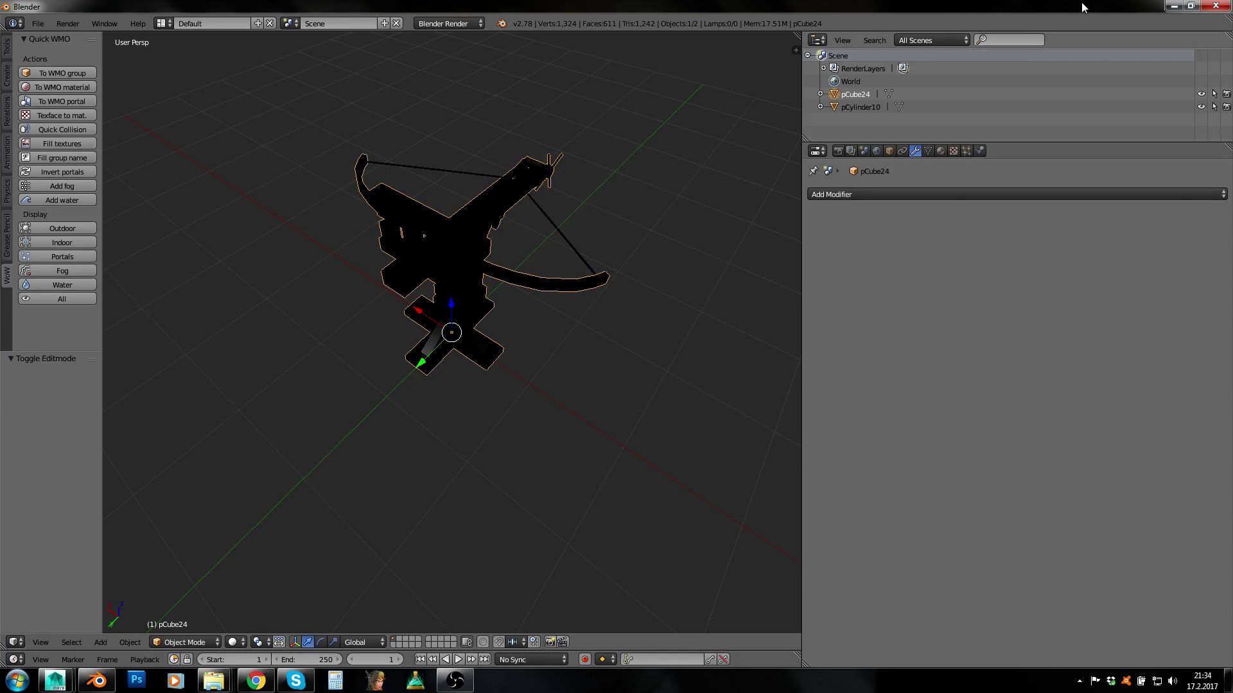
Inspect the material names of the ballista frame and bowstring, and check the am_ballista texture file in the Work folder.
left_click(940, 151)
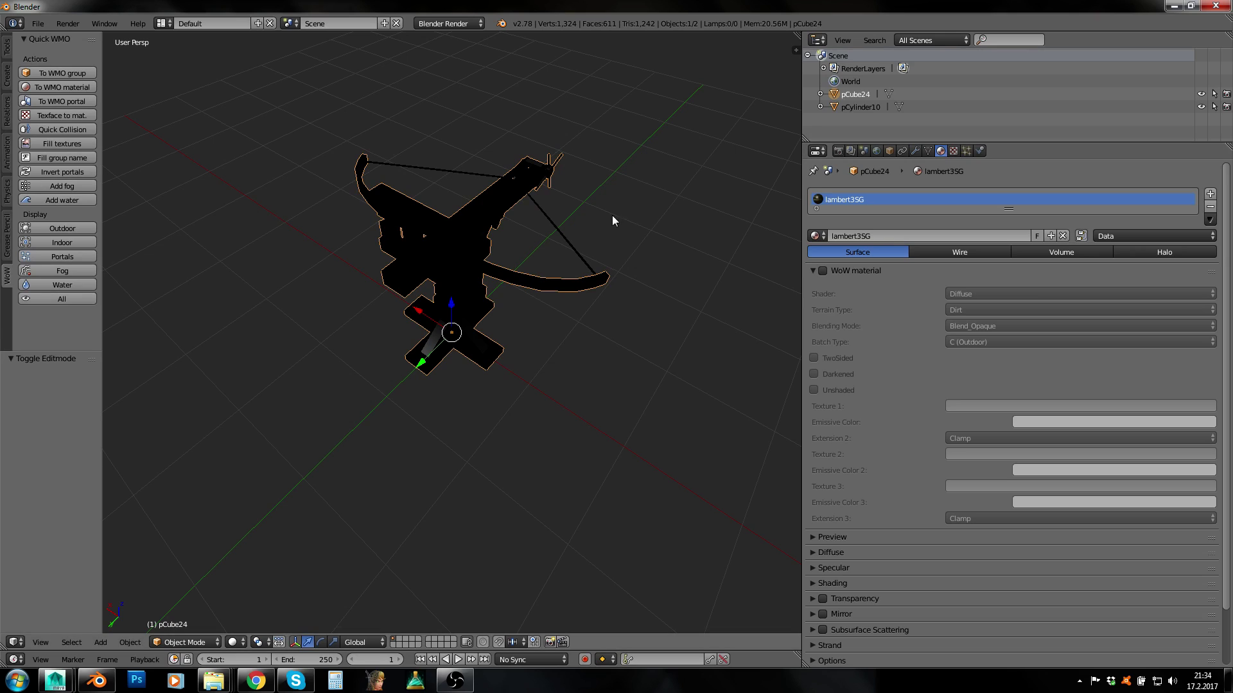
left_click(854, 108)
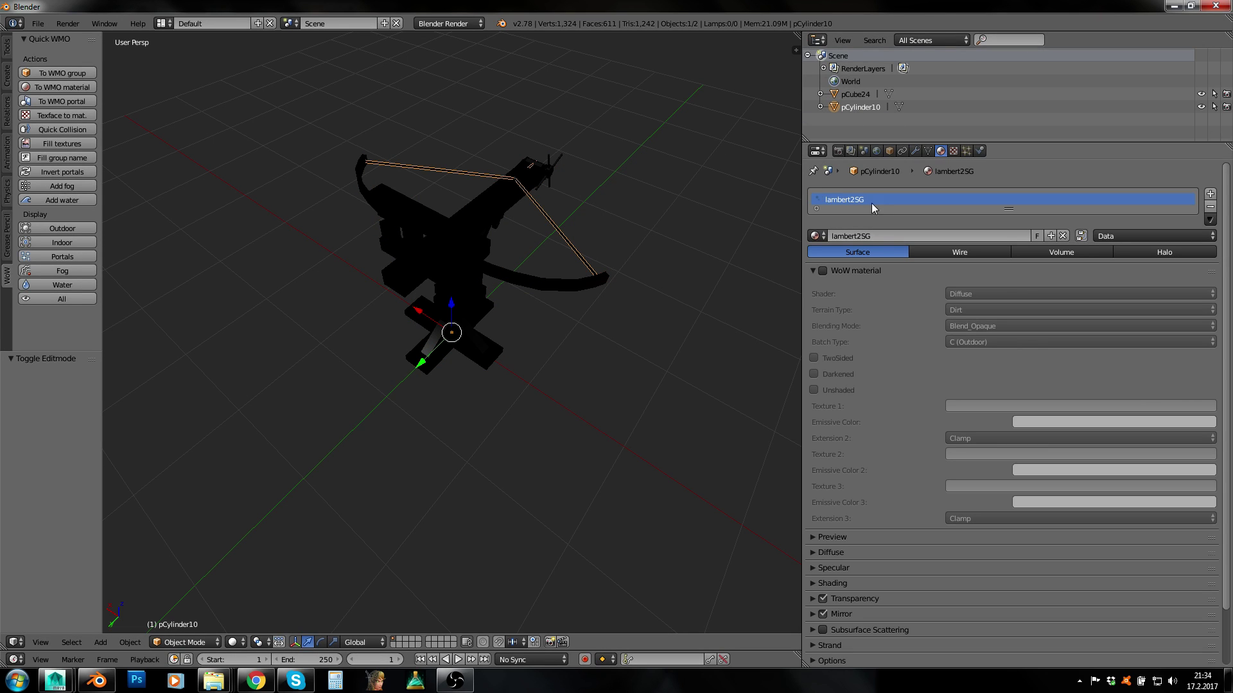
mouse_move(230, 683)
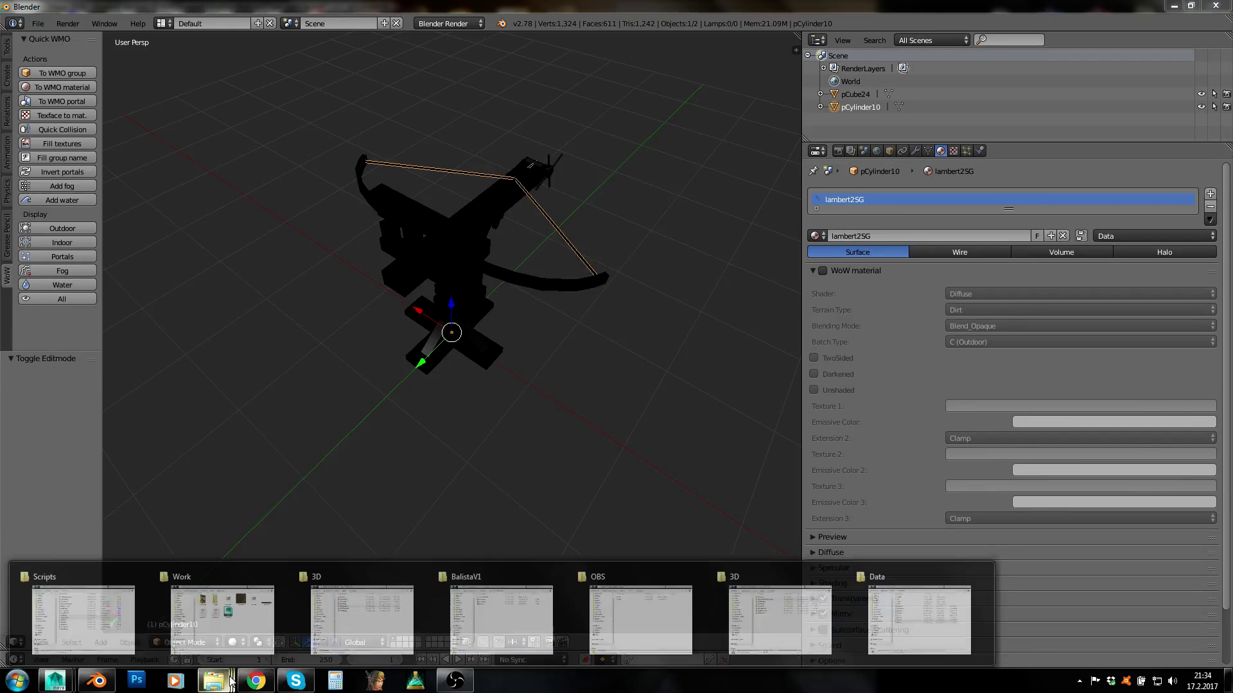
left_click(253, 635)
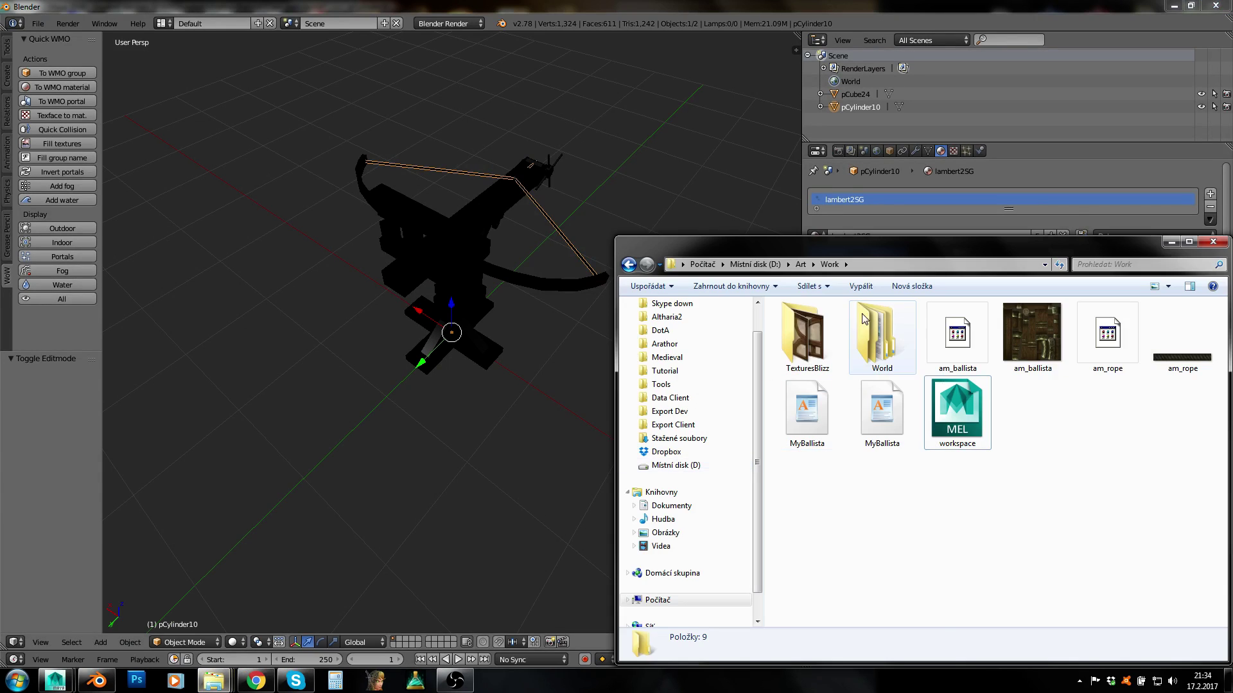
left_click(1013, 351)
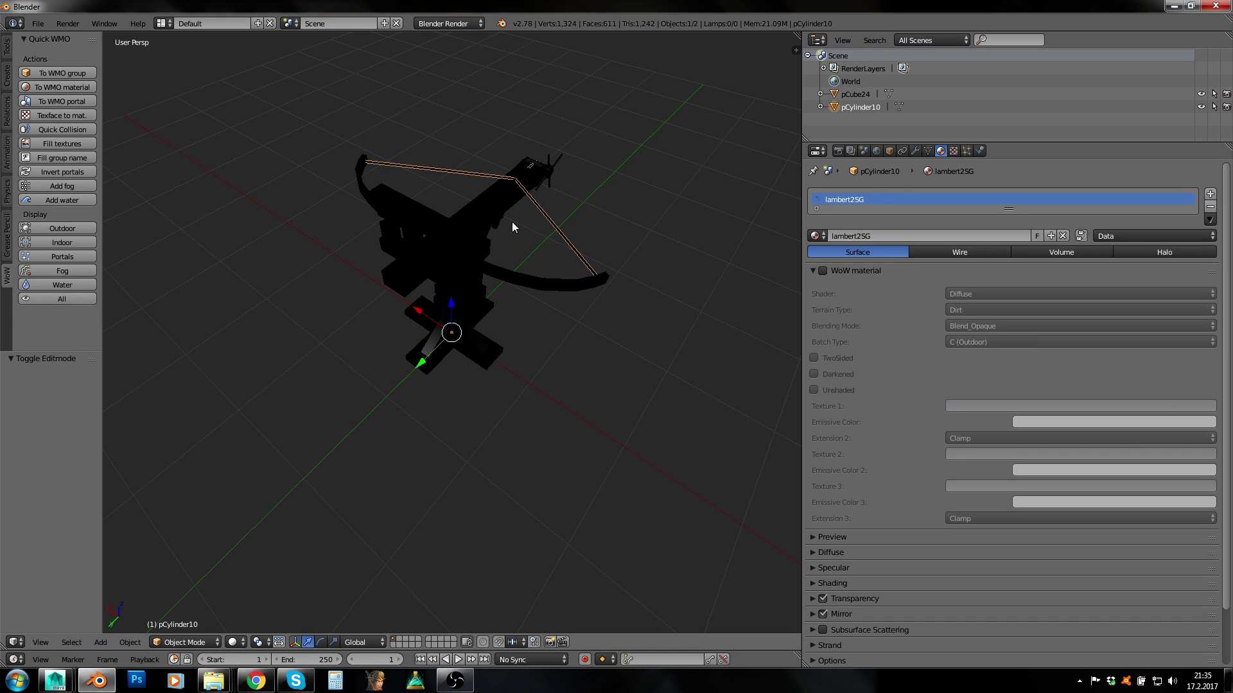
right_click(468, 240)
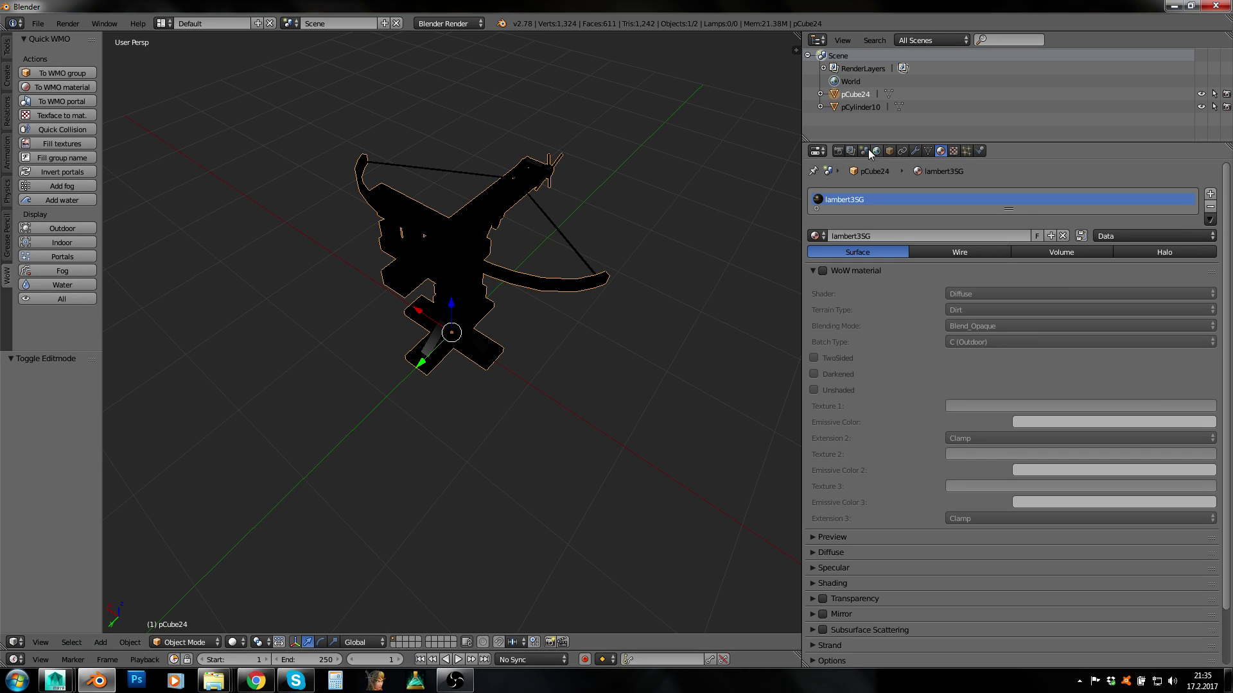
mouse_move(214, 682)
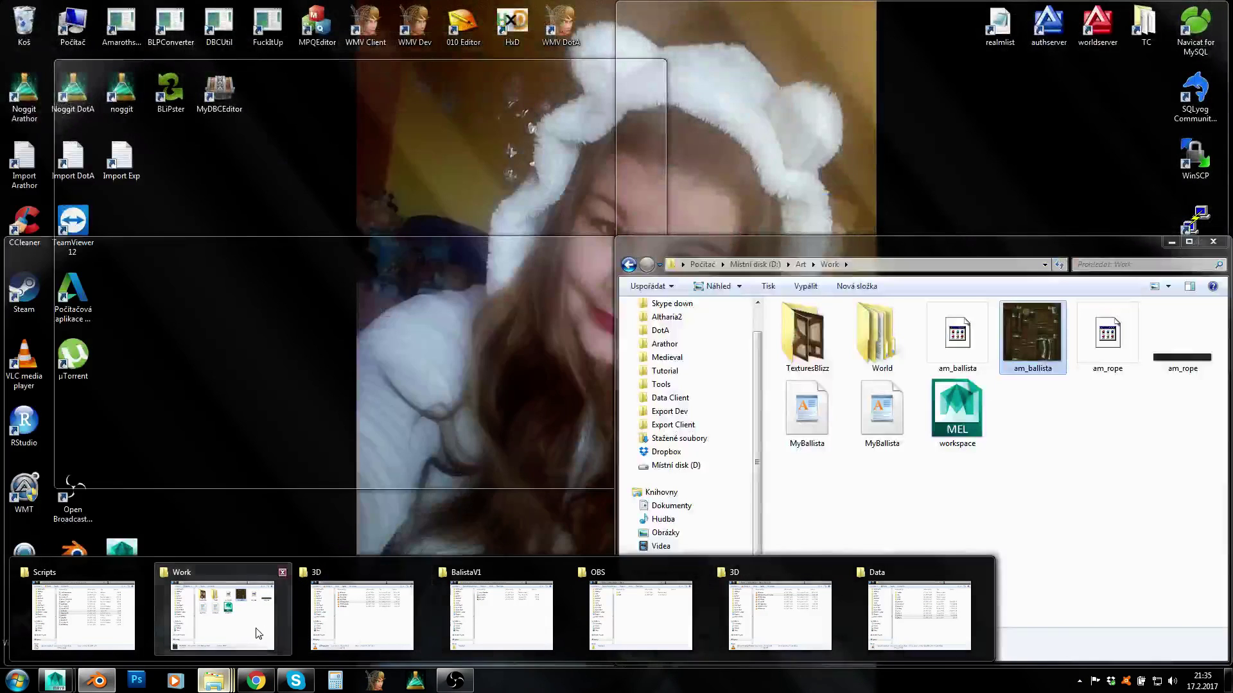
left_click(242, 638)
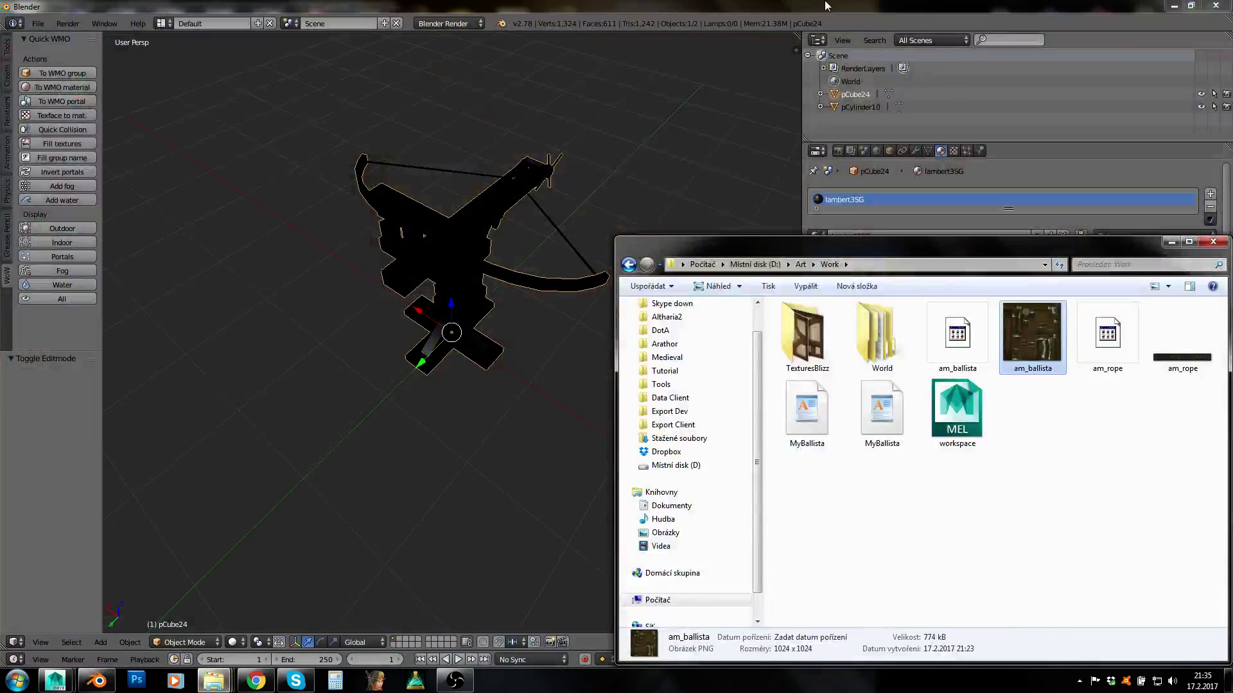
left_click(826, 5)
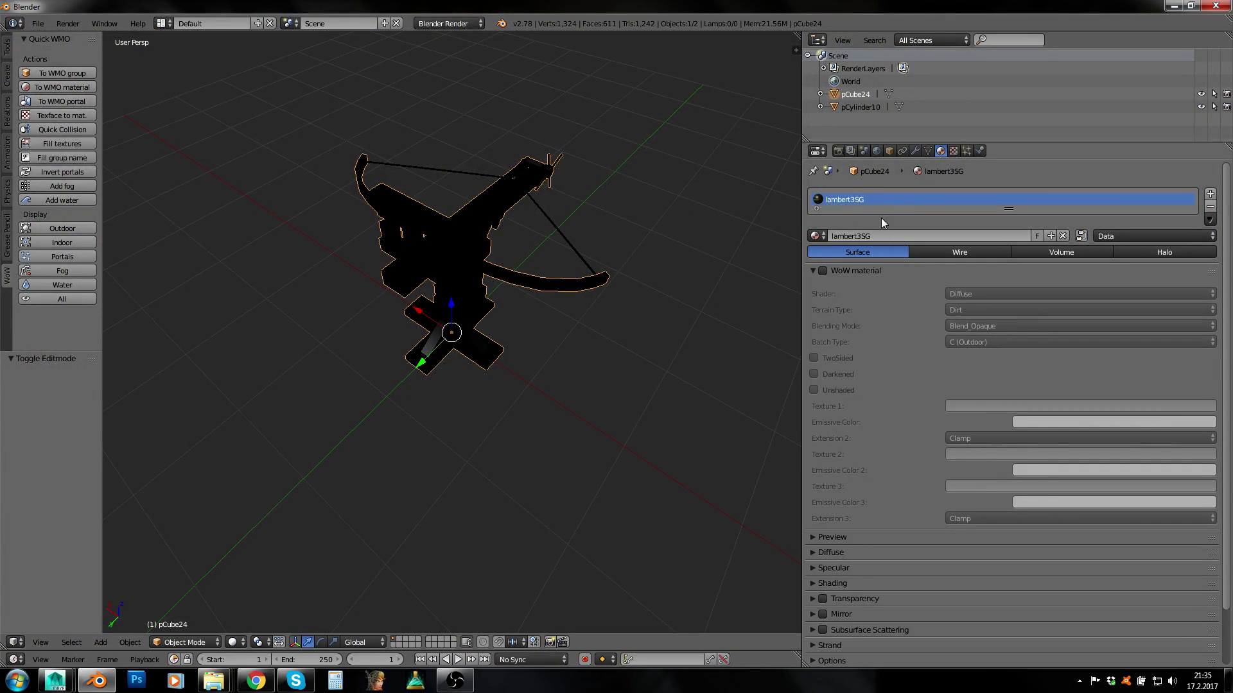
Select the bowstring mesh and check the name of its am_rope texture file in the Work folder.
key("Escape")
left_click(855, 106)
mouse_move(214, 681)
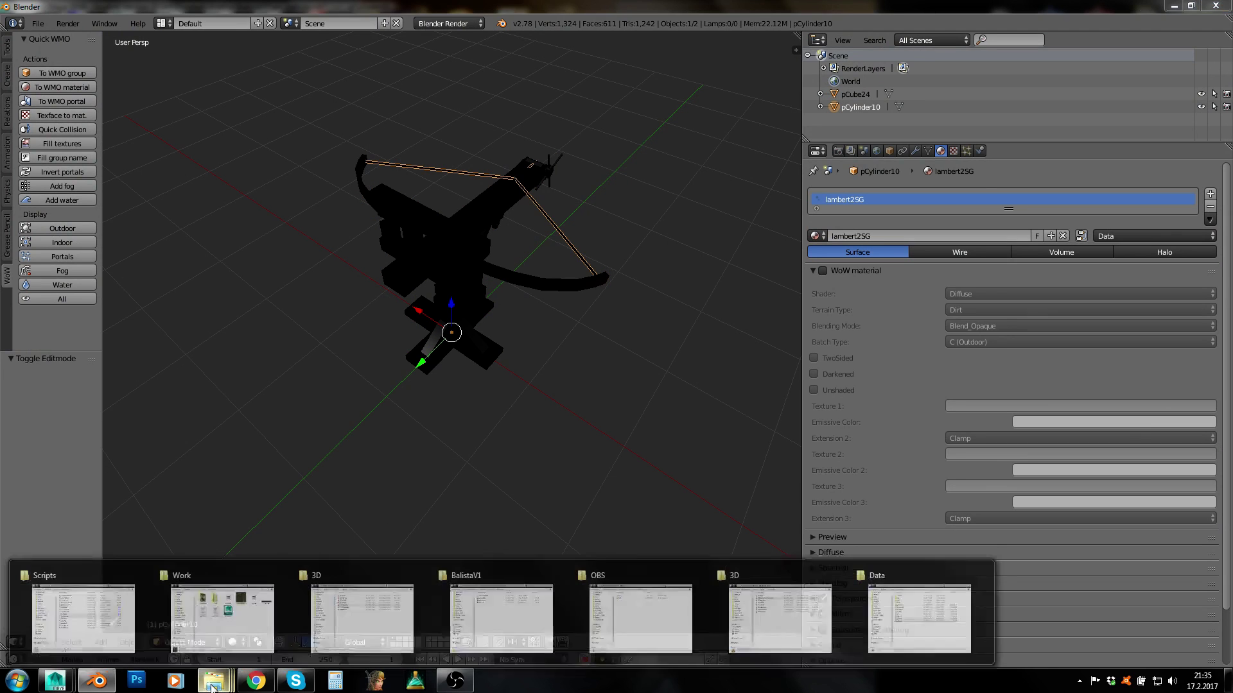
left_click(911, 616)
left_click(1179, 371)
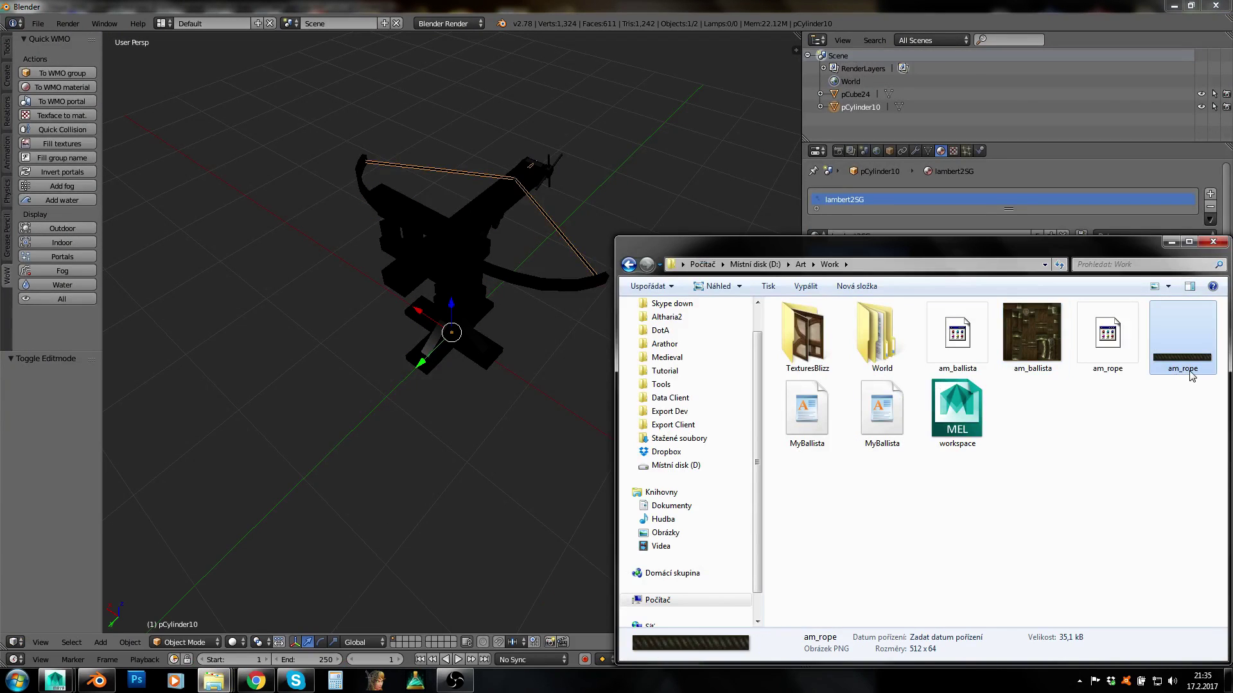
left_click(891, 10)
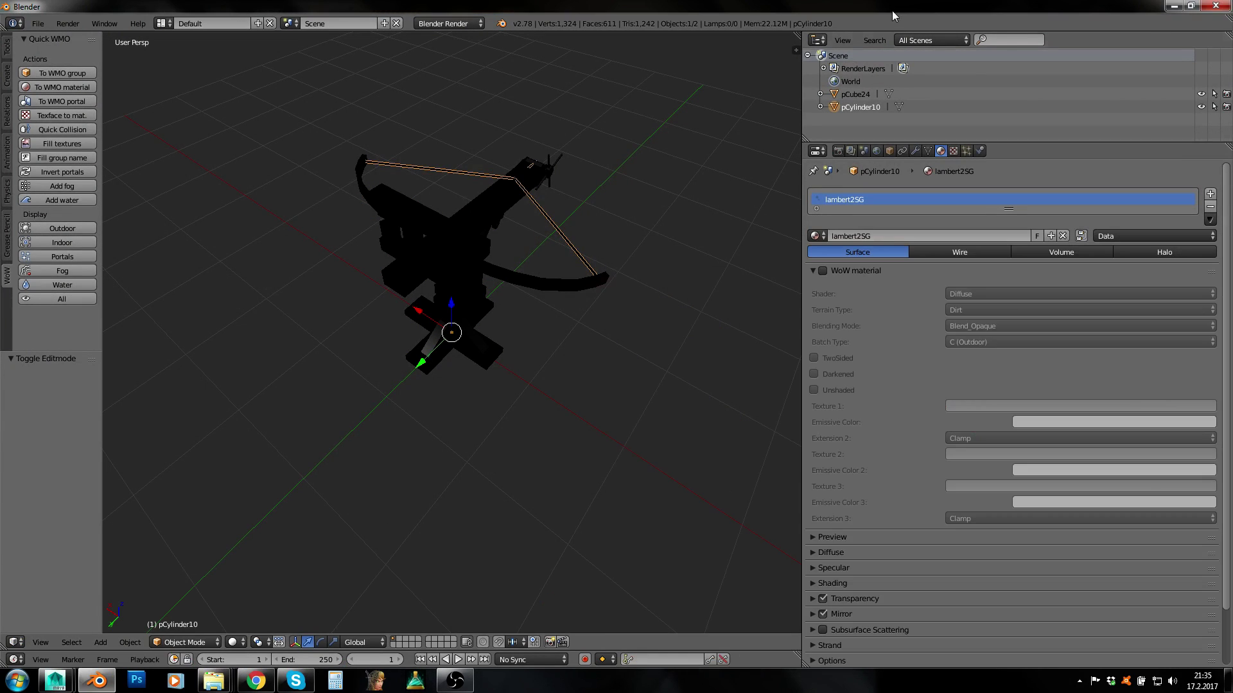
Rename the bowstring mesh's material as am_rope to match its texture file.
left_click(859, 96)
left_click(855, 107)
double_click(853, 200)
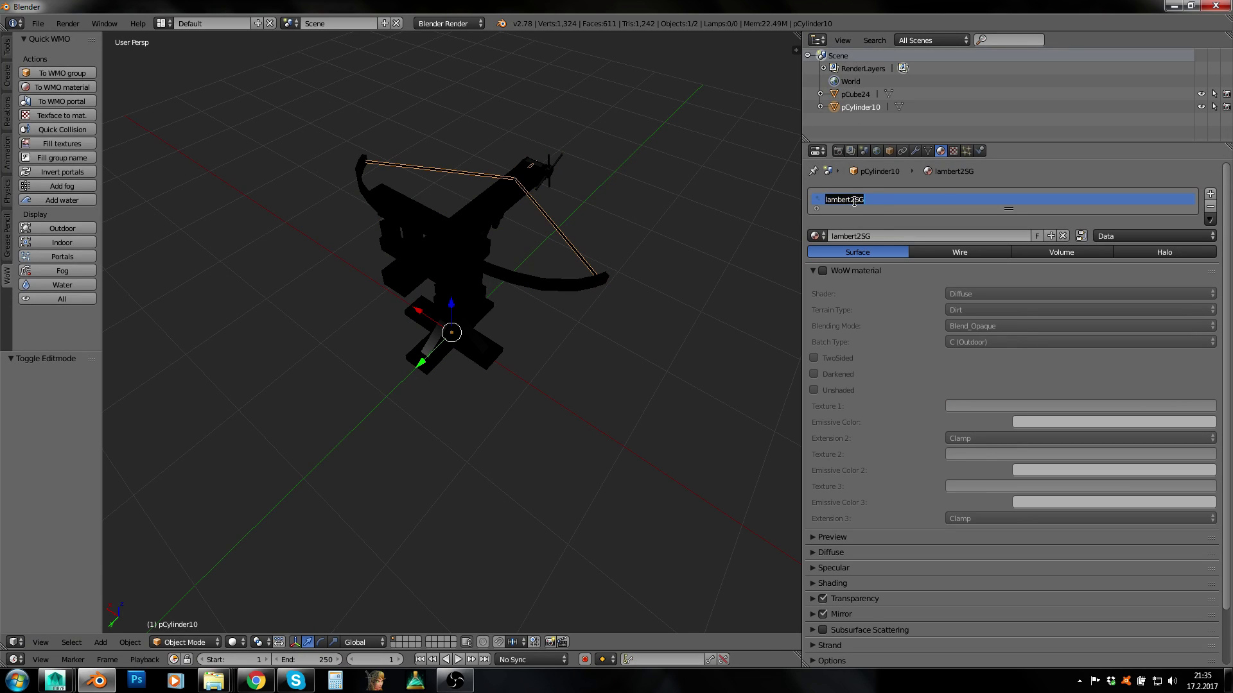
type("am_rope")
key("Return")
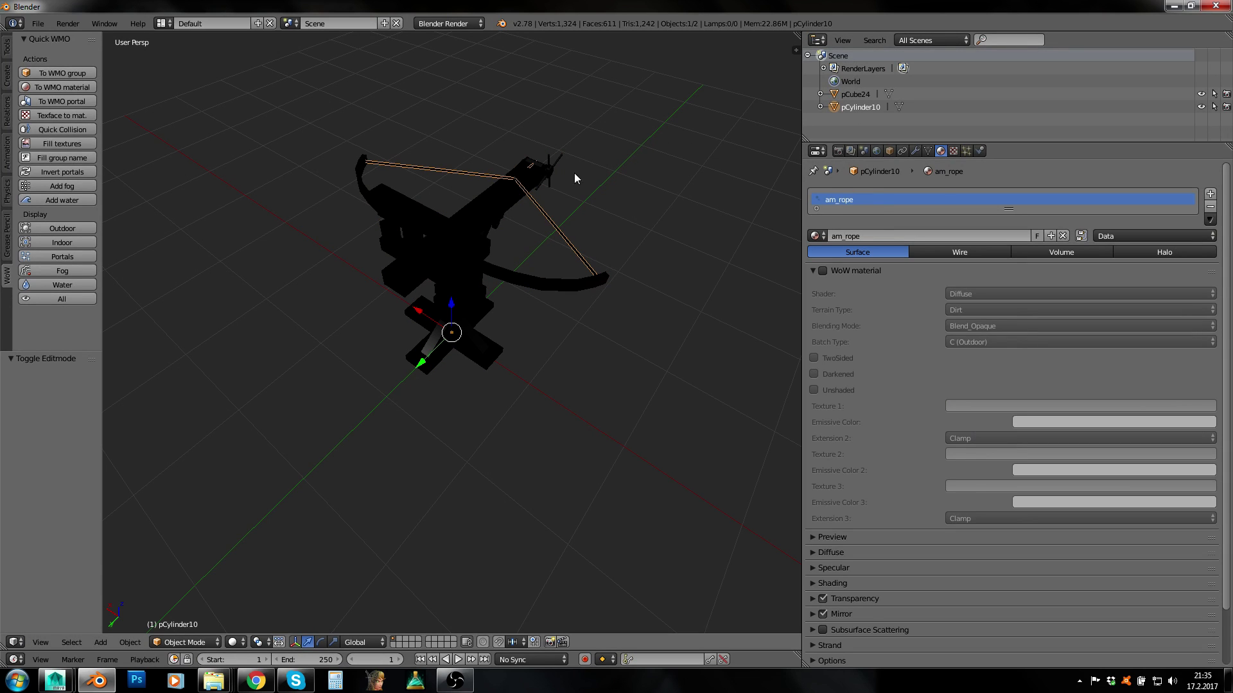
Rename the ballista frame's material as am_ballista, enlarge the material slot list and review both meshes' materials.
right_click(432, 236)
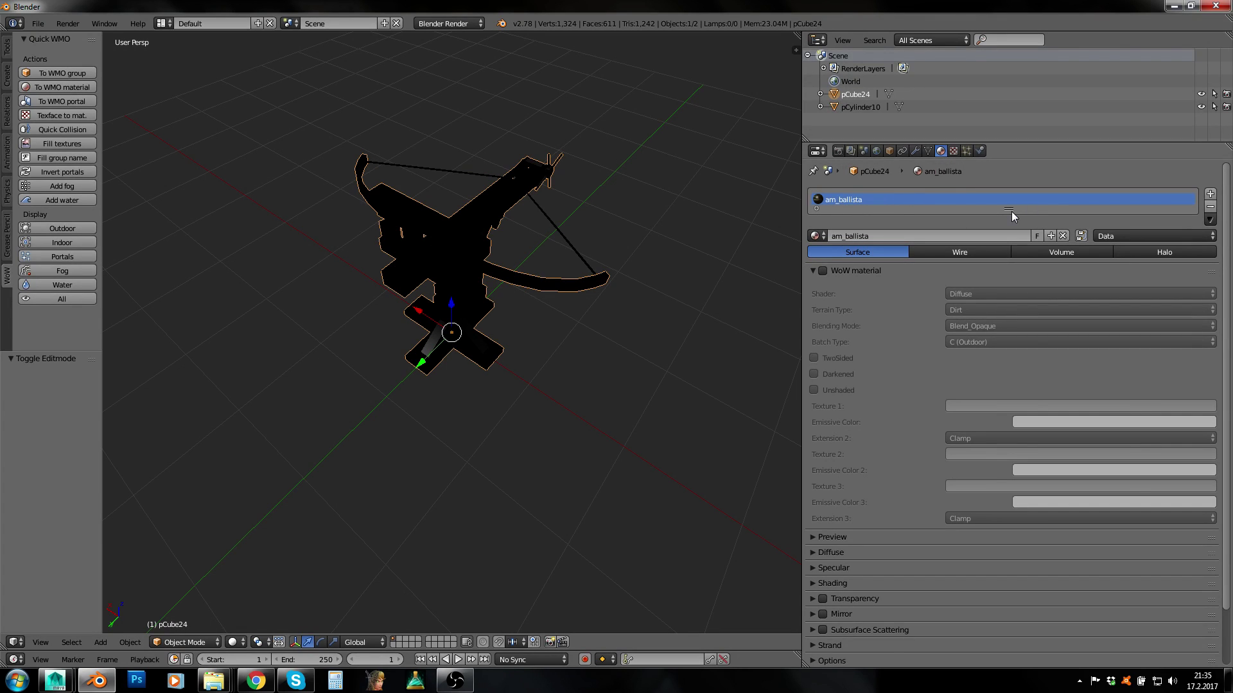
left_click_drag(1011, 211, 1020, 299)
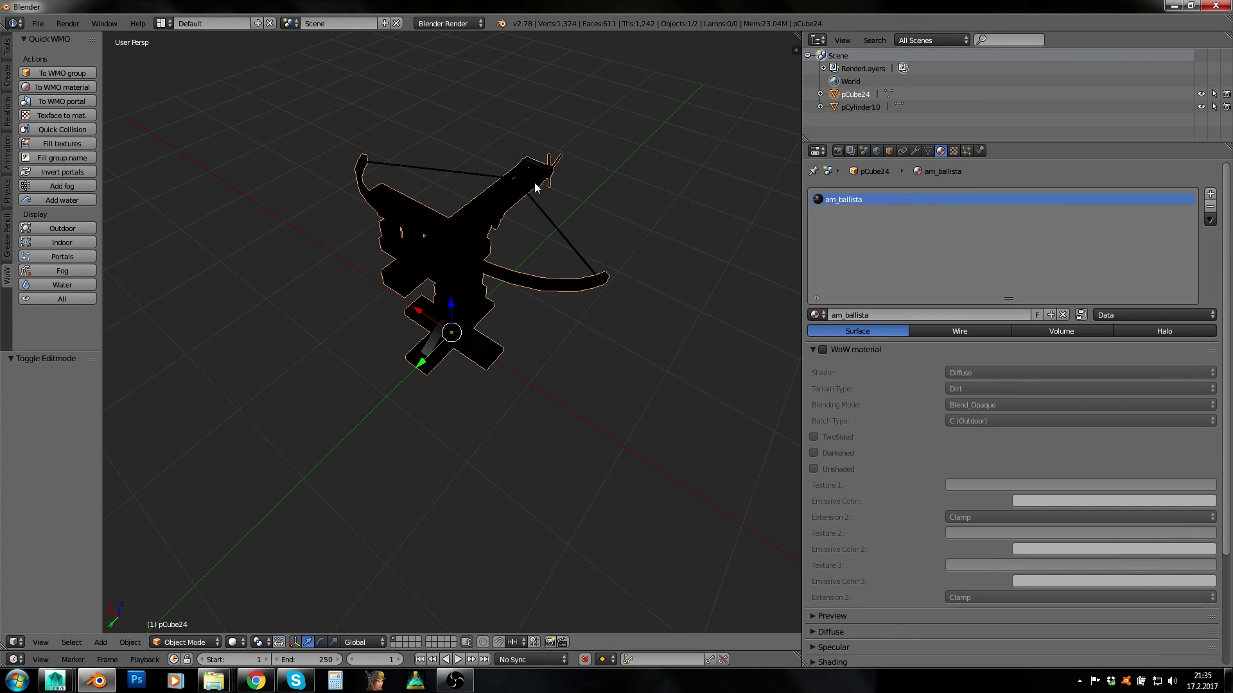
right_click(534, 204)
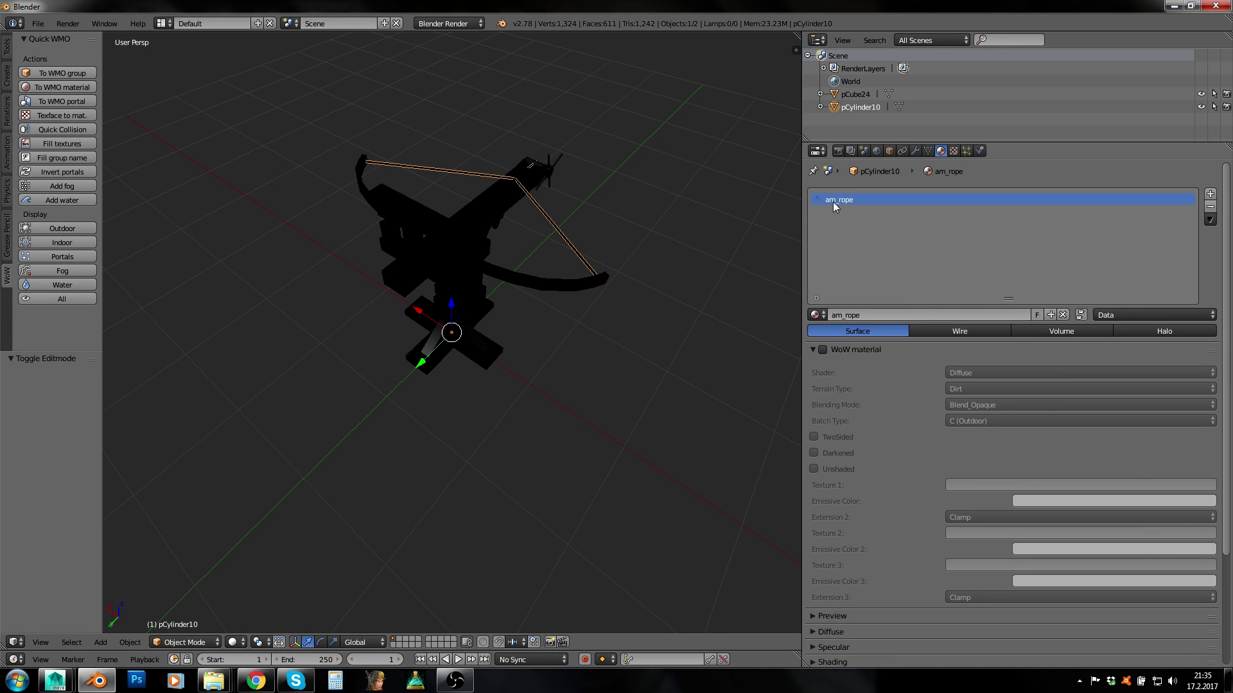
right_click(460, 233)
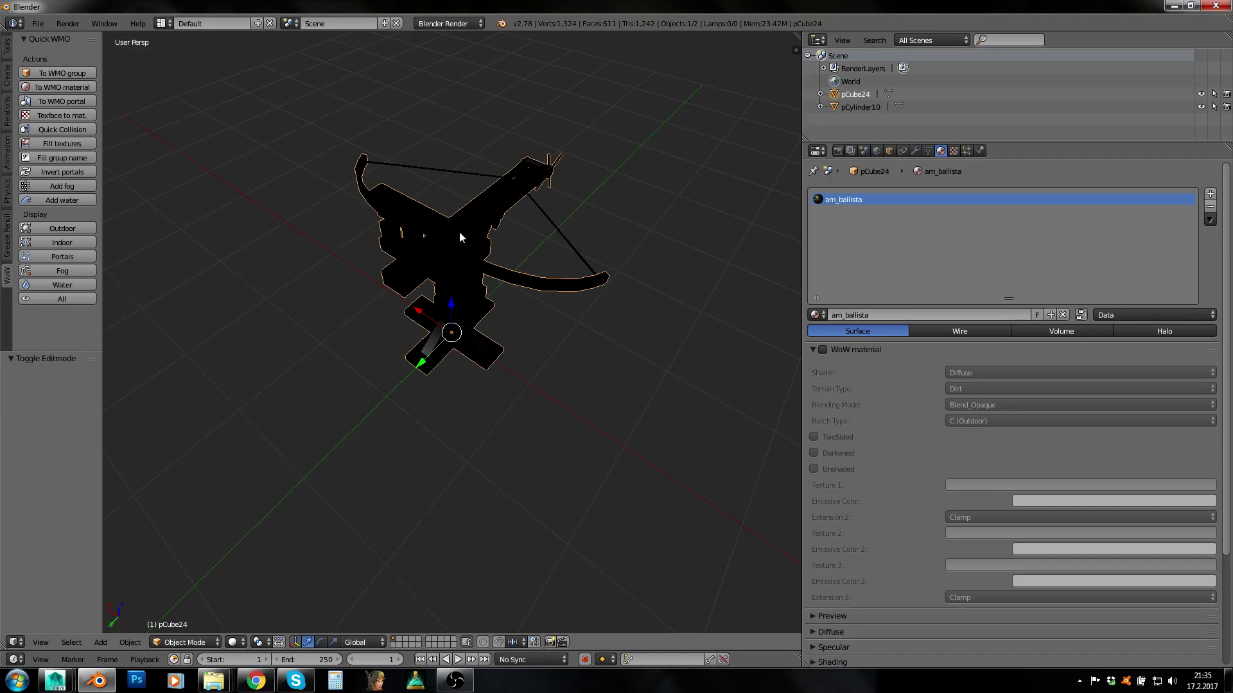
Export the scene as OBJ over MyBallista.obj in the Work folder, using the saved preset with X Forward and Z Up.
left_click(38, 24)
mouse_move(79, 263)
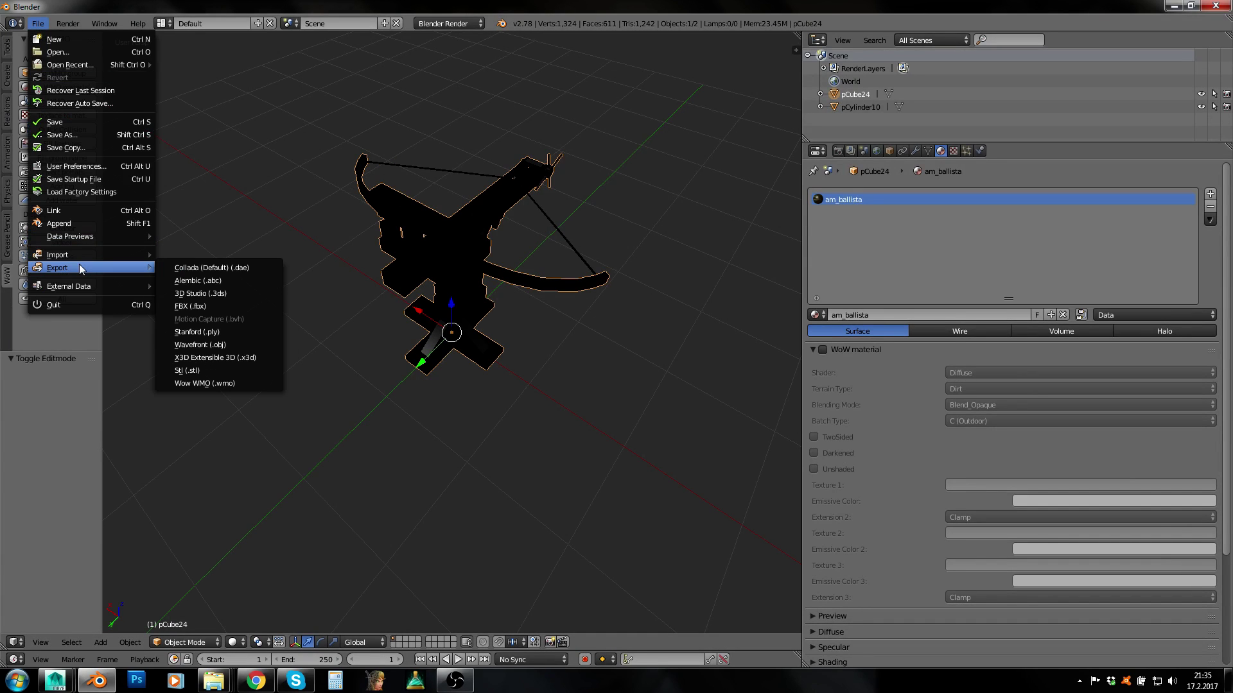
left_click(229, 346)
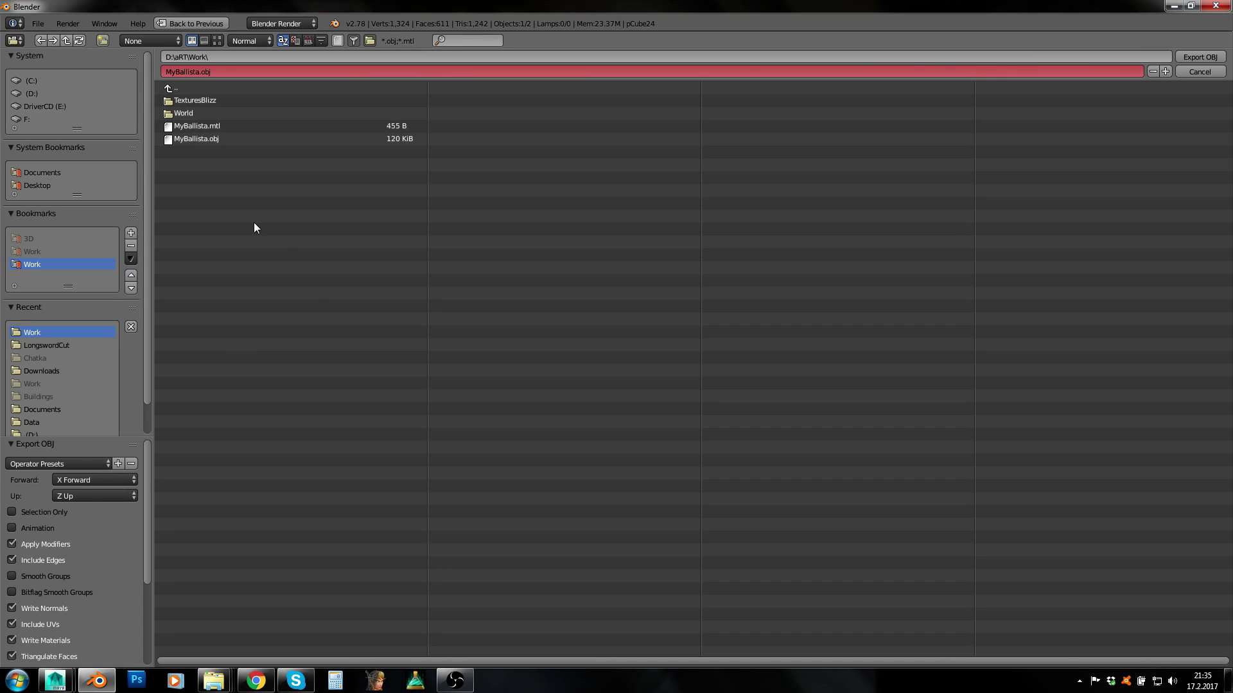
left_click(39, 464)
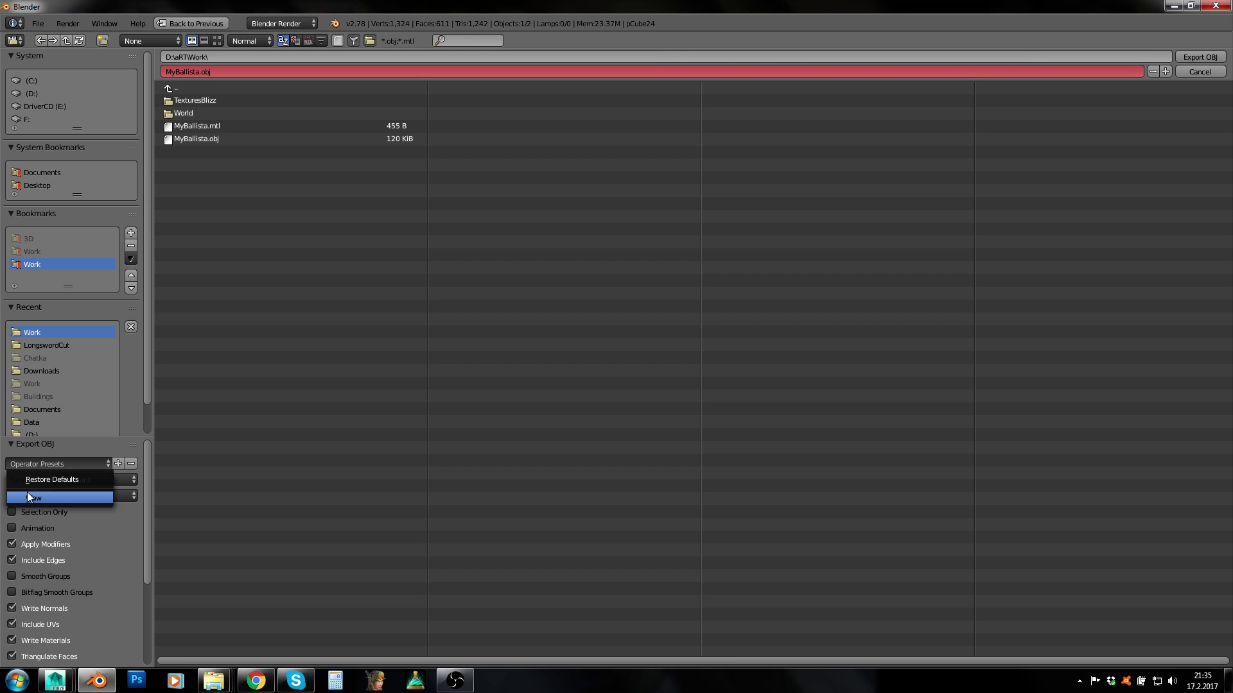
double_click(221, 140)
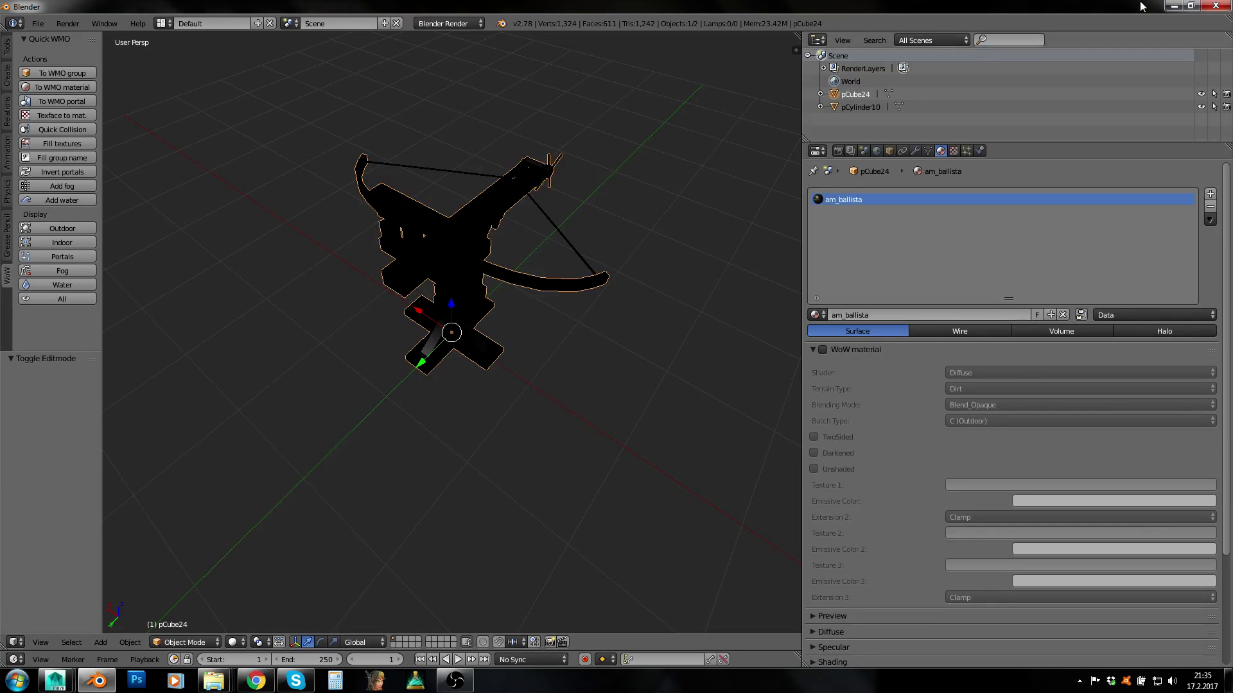
Minimize Blender and Maya, and delete the MyBallista material (.mtl) file from the Work folder, keeping the OBJ.
left_click(1169, 6)
left_click(1170, 6)
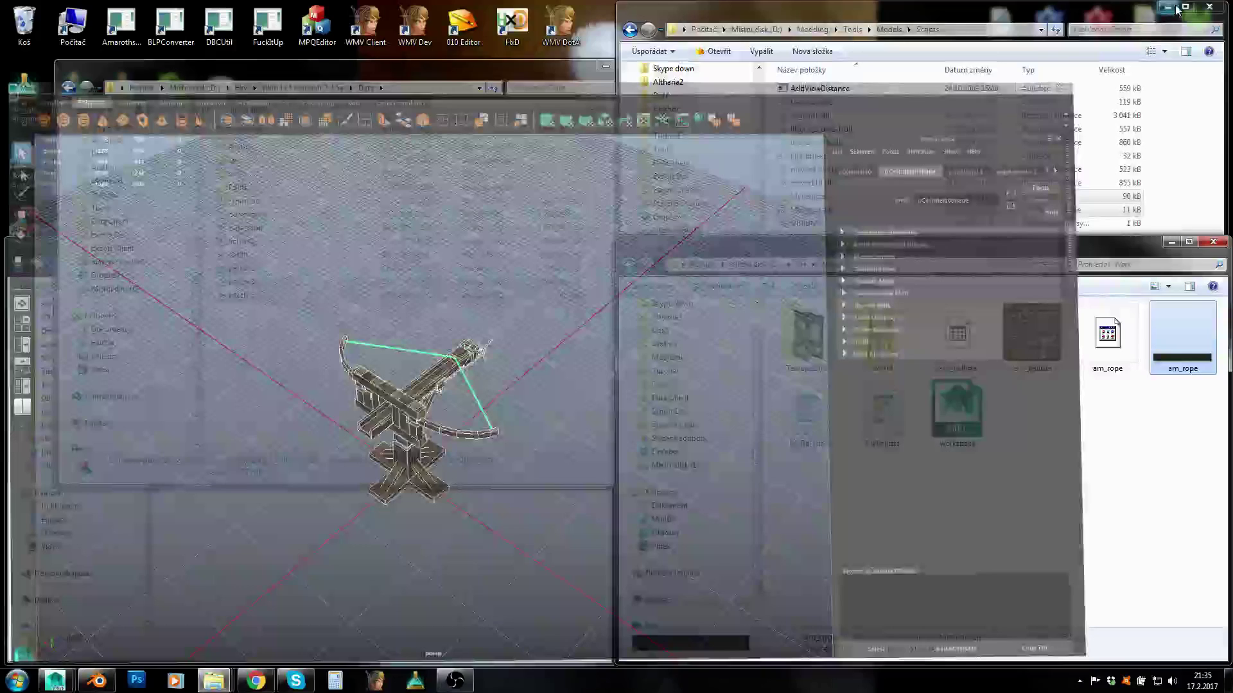
left_click(875, 431)
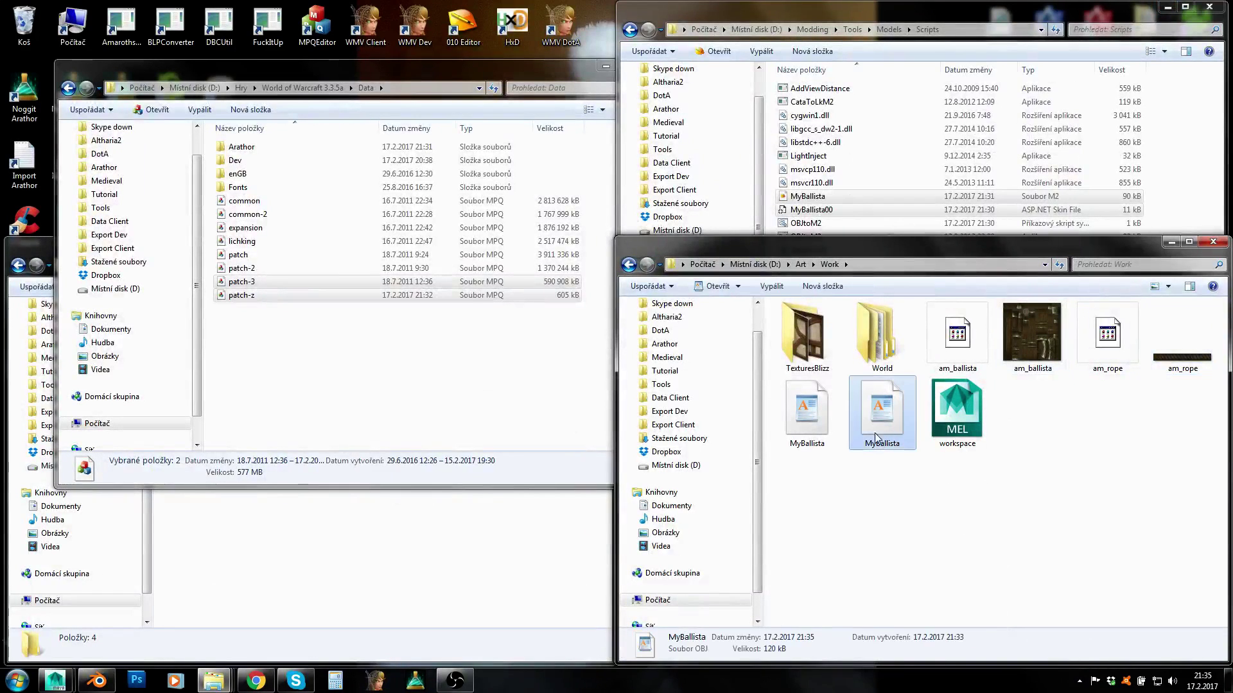
left_click(832, 426)
key("Delete")
key("Return")
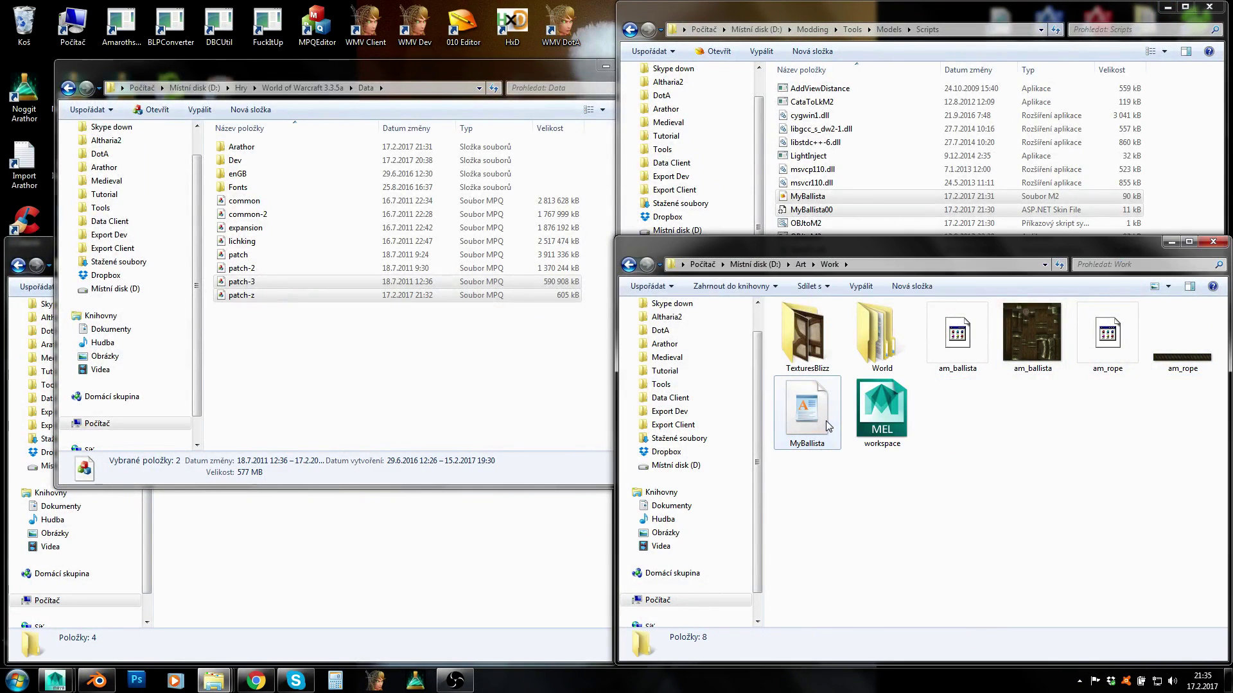
Open MyBallista.obj in WordPad beside the Work folder and point out the am_ballista and am_rope BLP files.
double_click(794, 407)
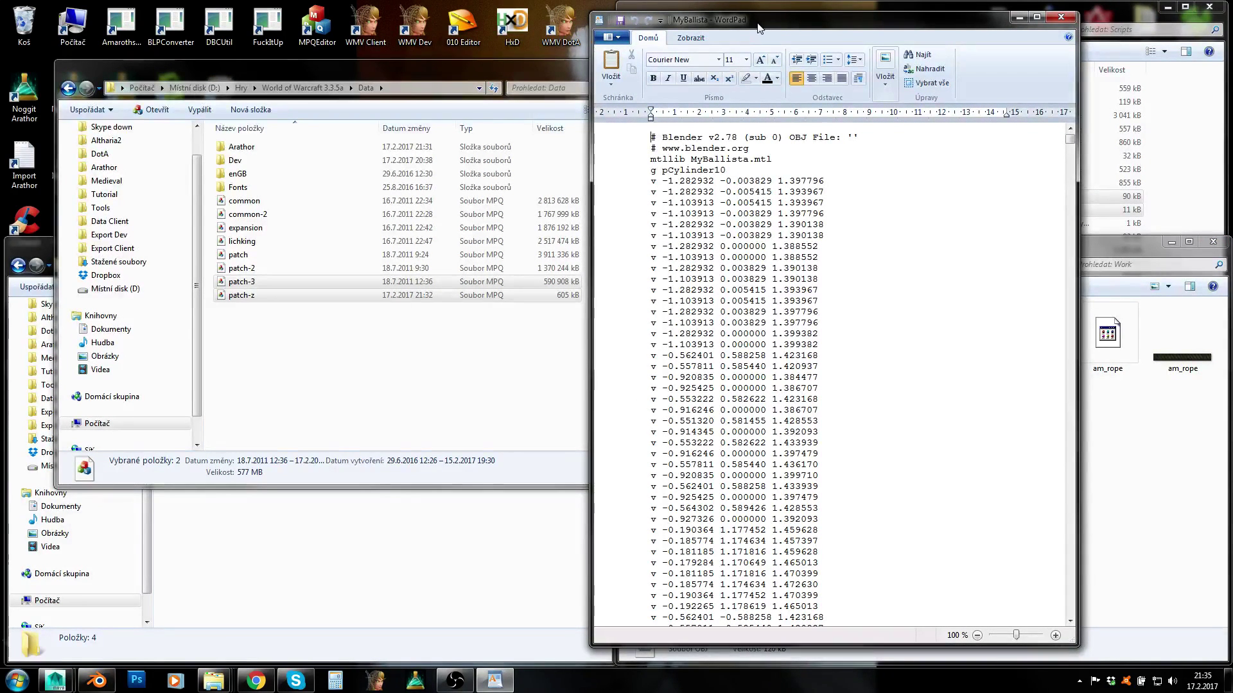
left_click_drag(750, 16, 510, 81)
left_click(952, 342)
left_click(1107, 343, "ctrl")
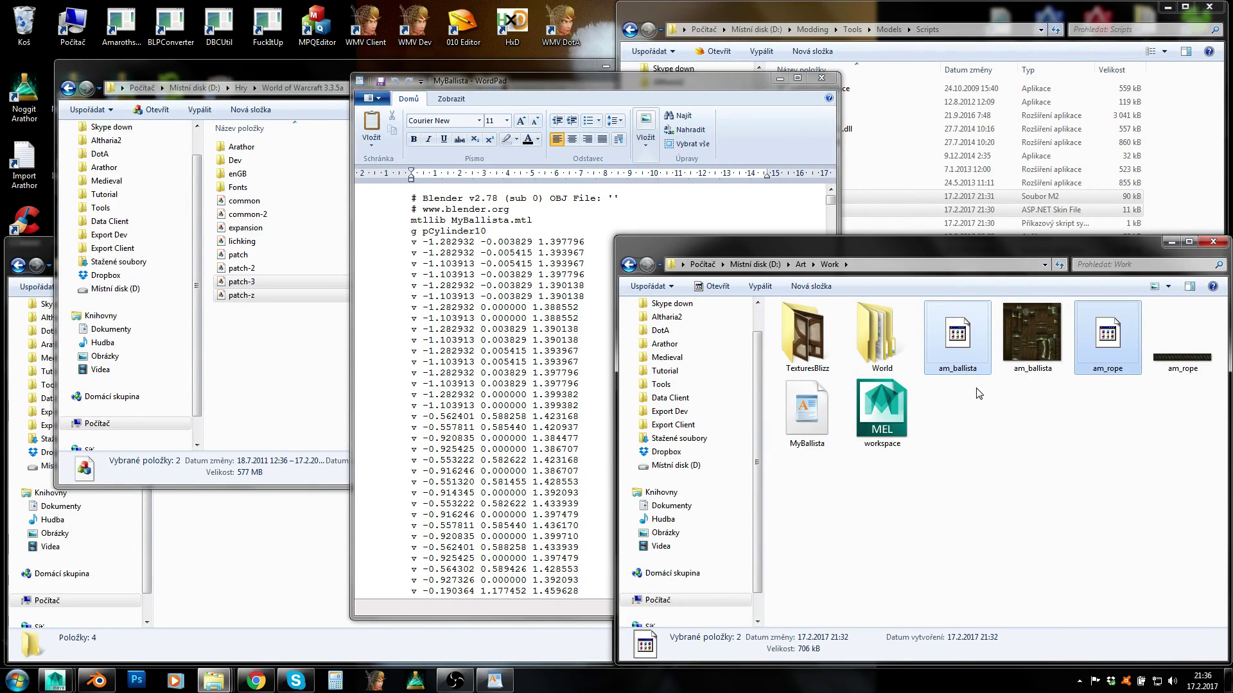
left_click(490, 269)
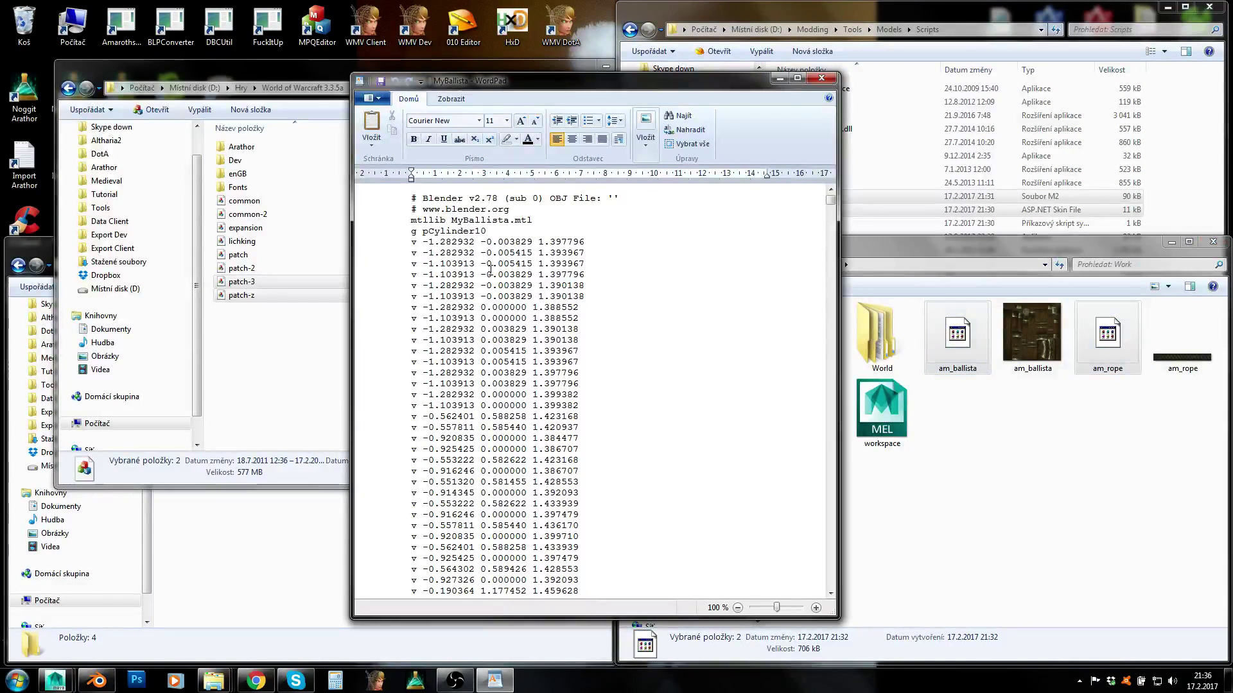
Search MyBallista.obj for each usemtl entry to compare the material names with the BLP texture names.
key("ctrl+f")
type("usemt")
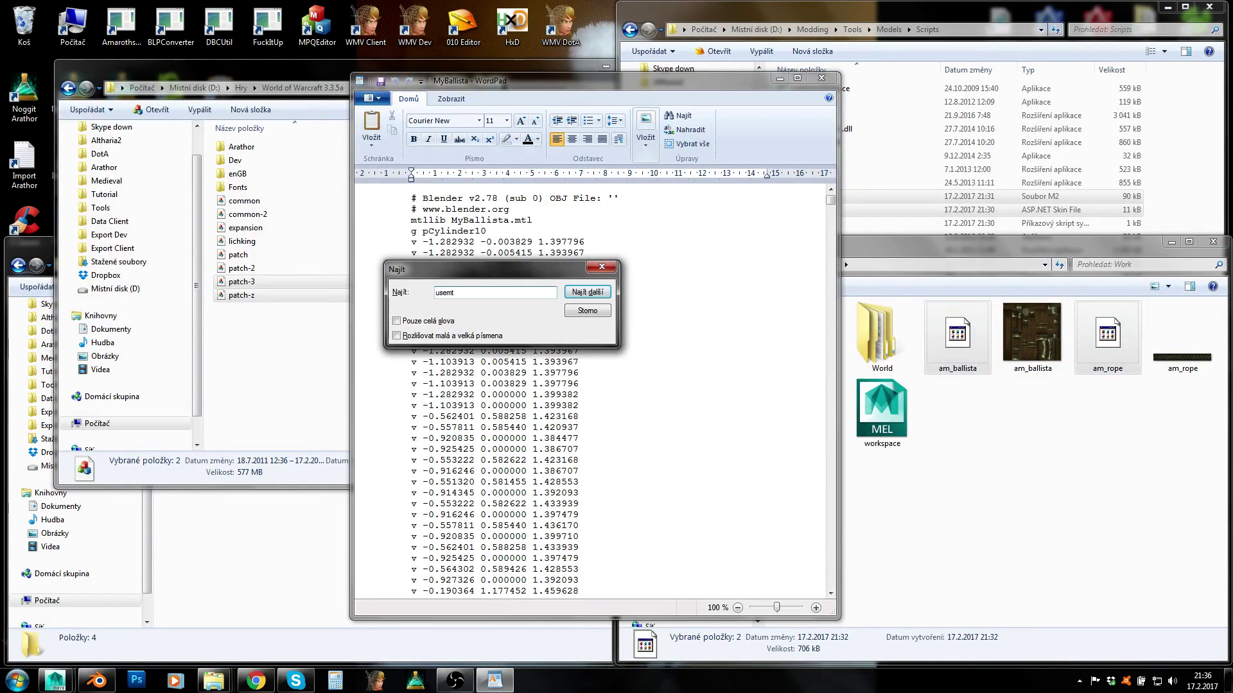
type("l")
key("Return")
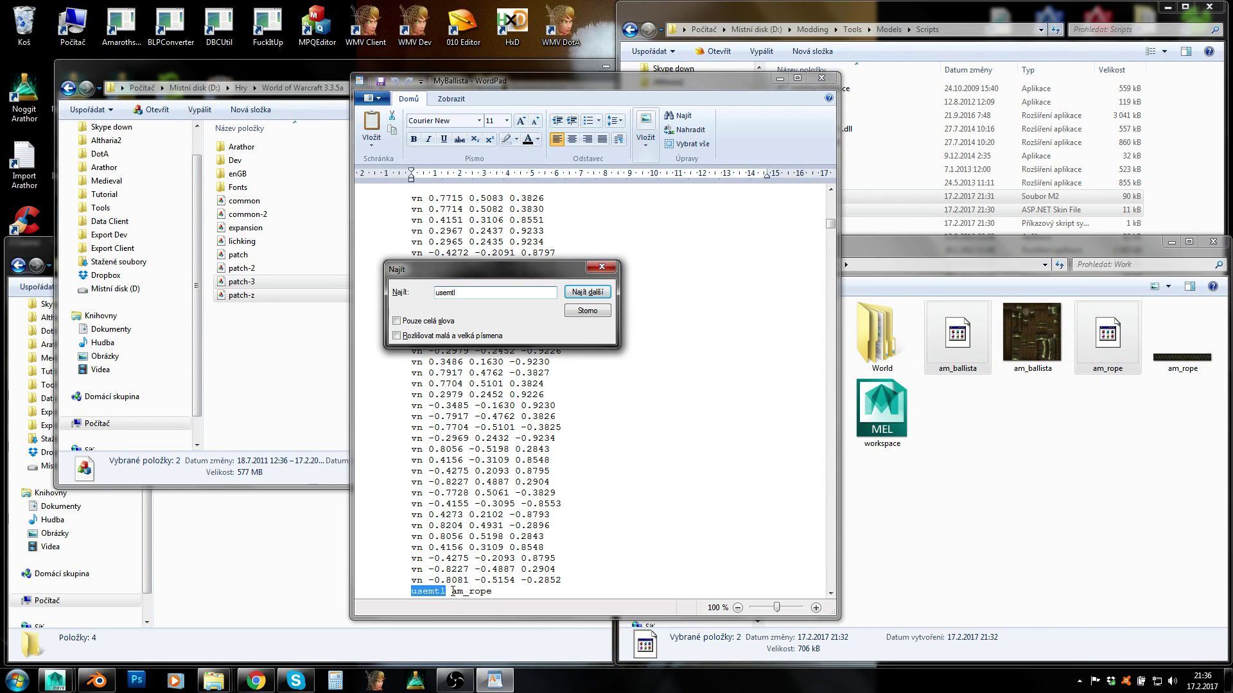
left_click(458, 588)
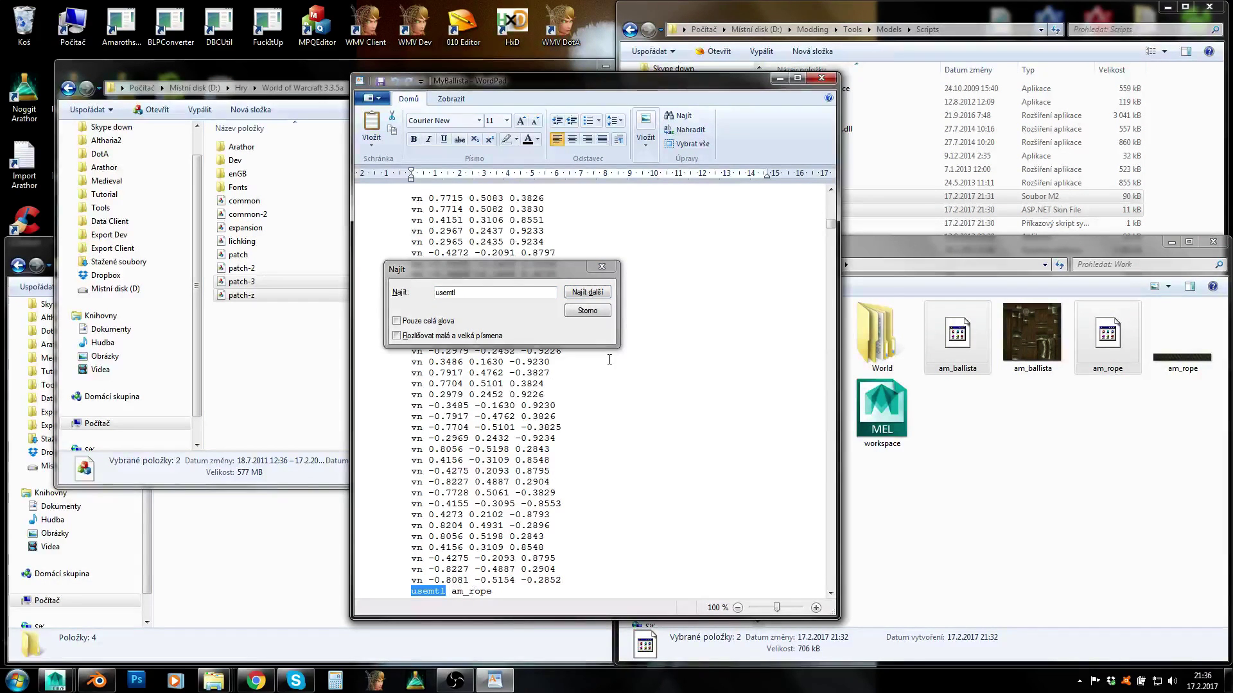
left_click(587, 292)
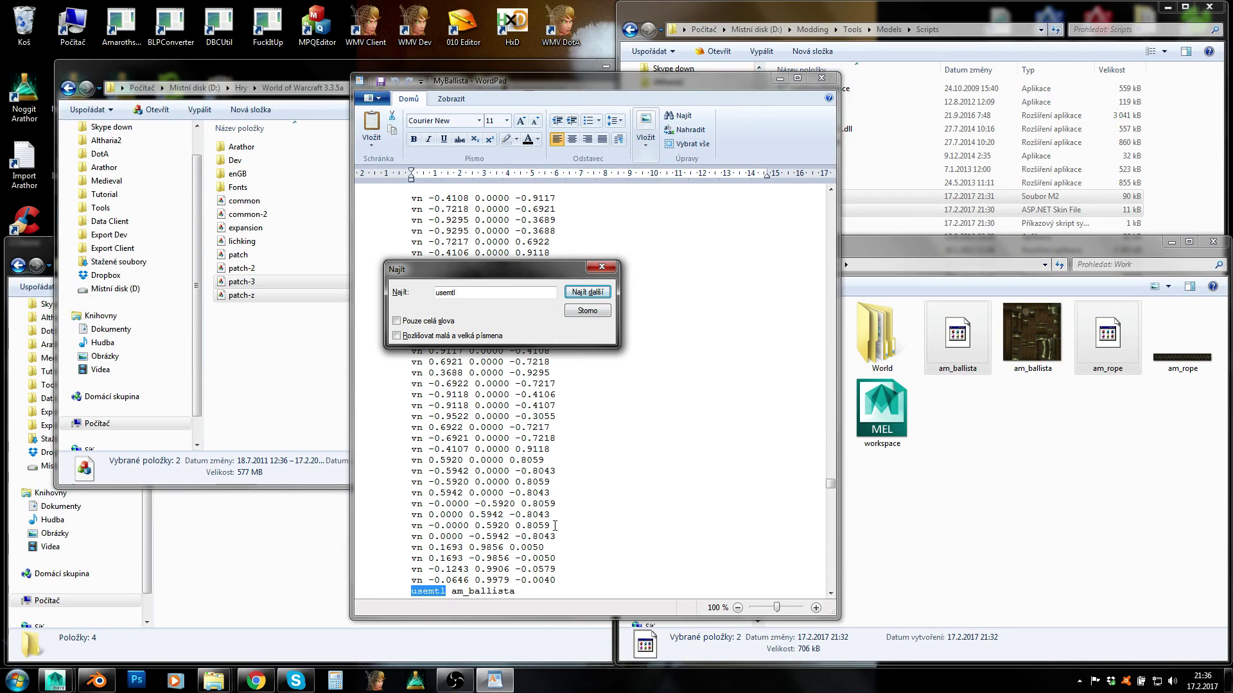
Open the patch-z archive from the World of Warcraft 3.3.5a Data folder in Ladik's MPQ Editor.
left_click(1020, 418)
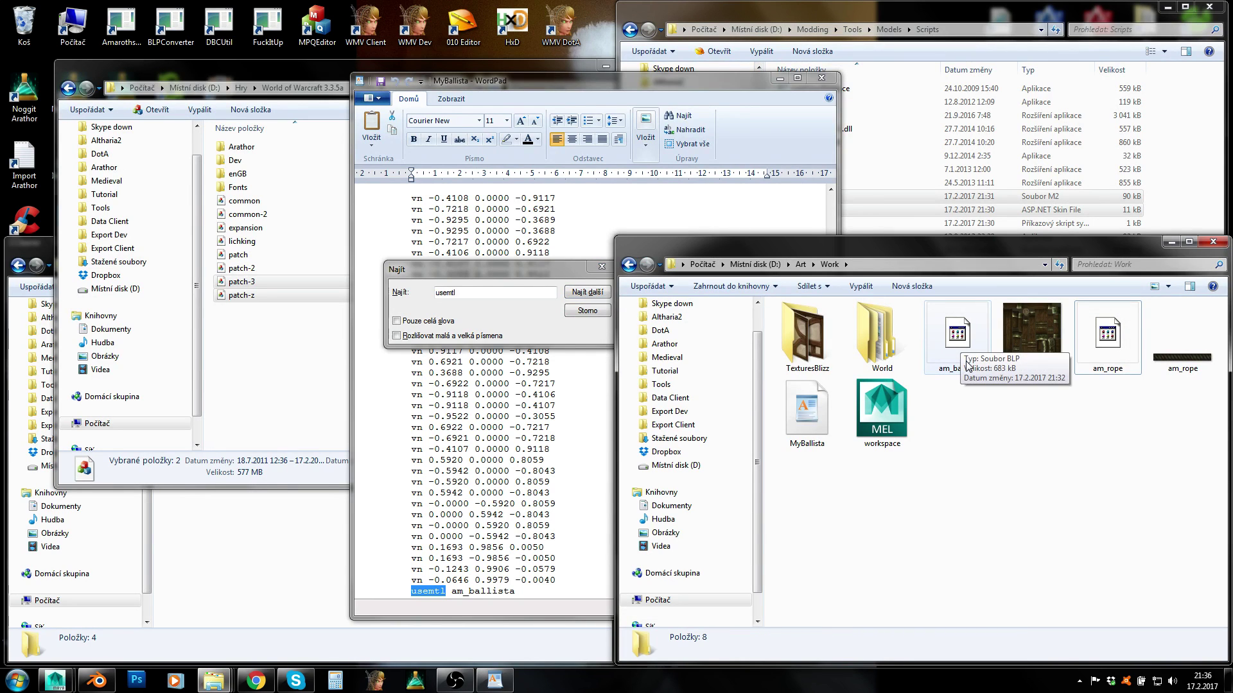
left_click(251, 349)
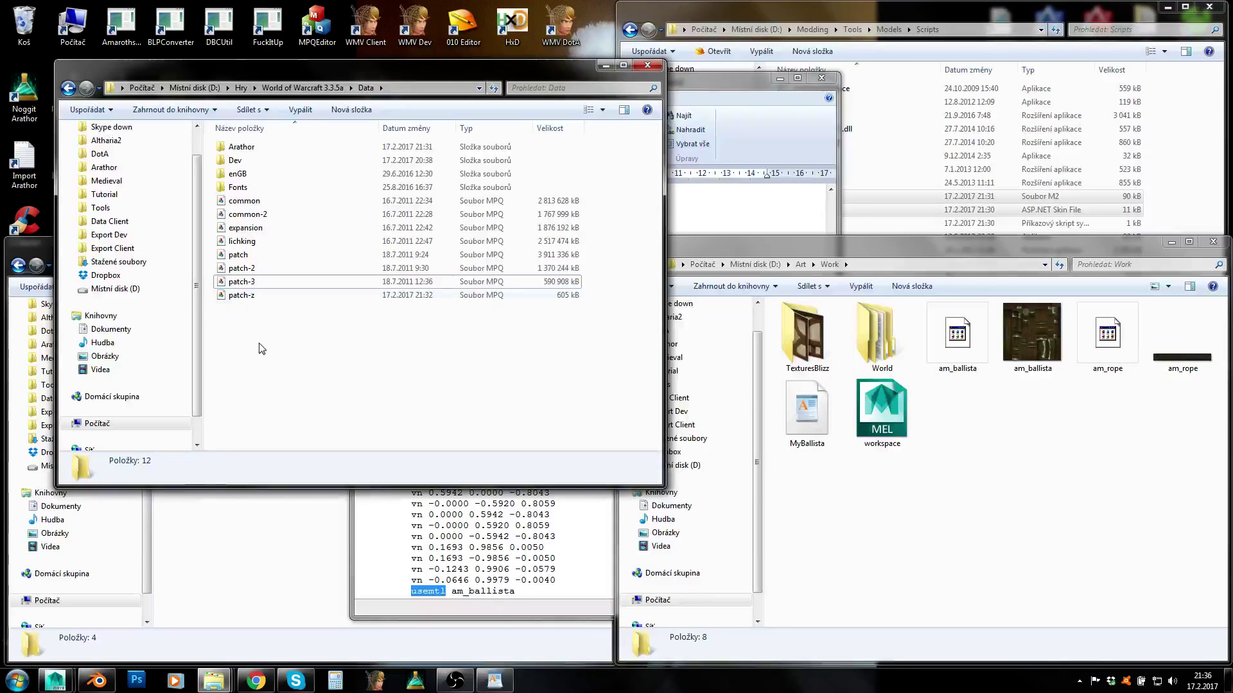
double_click(256, 296)
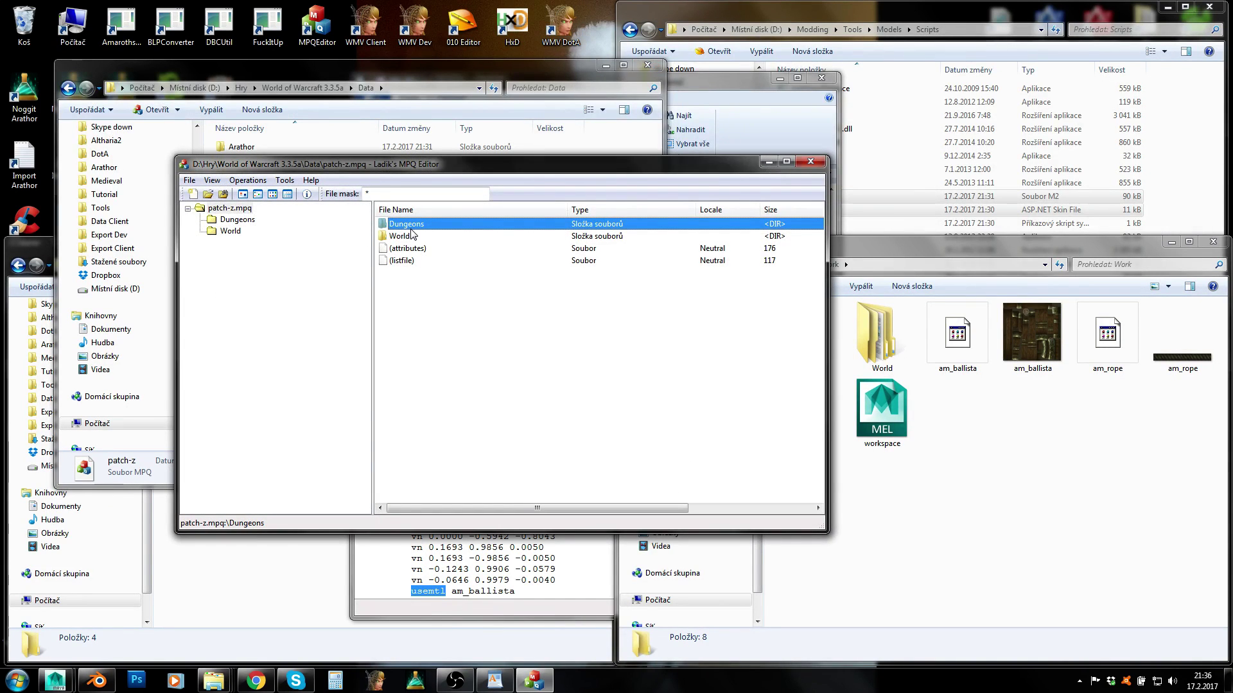
Check the archive's Dungeons folder, and delete MyBallista.m2 and MyBallista00.skin from its World folder.
double_click(406, 226)
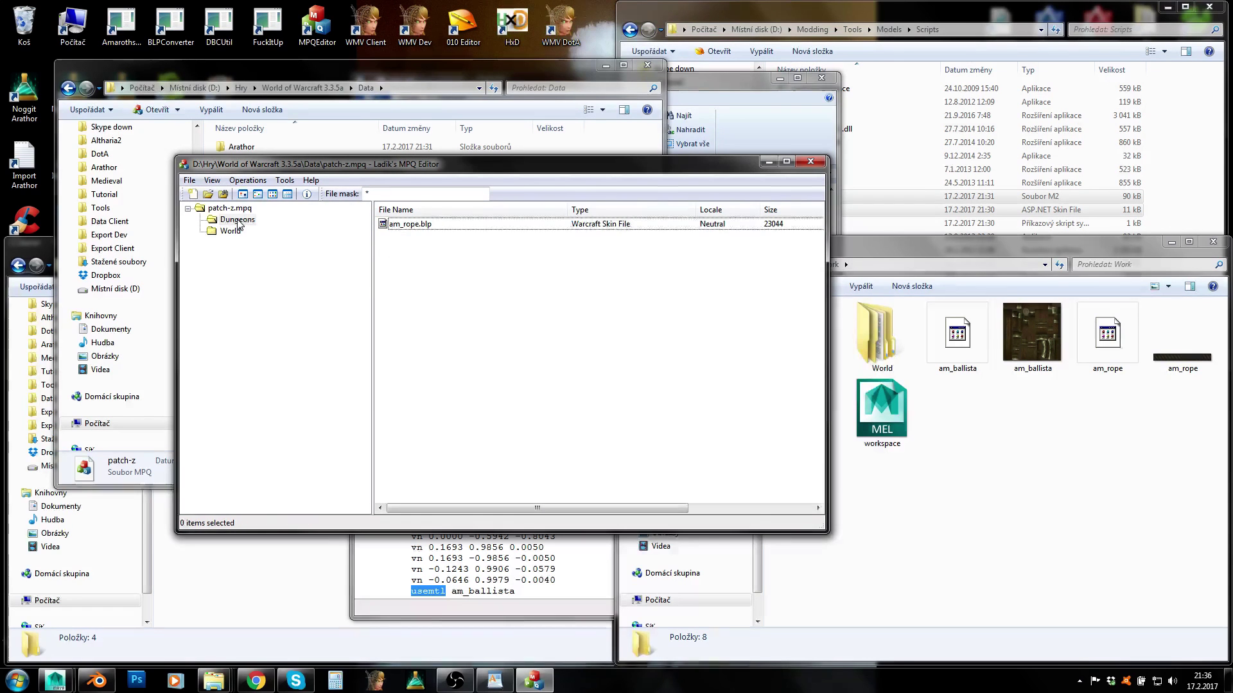
left_click(230, 231)
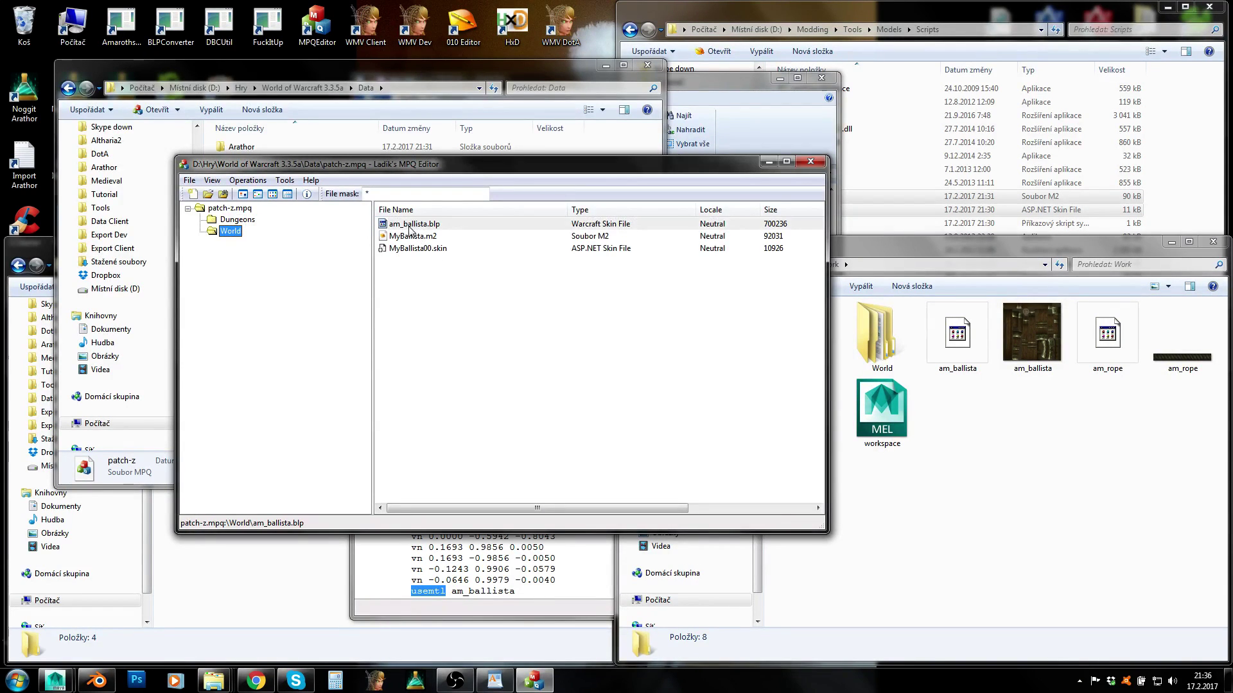
left_click_drag(405, 280, 414, 241)
key("Delete")
key("Return")
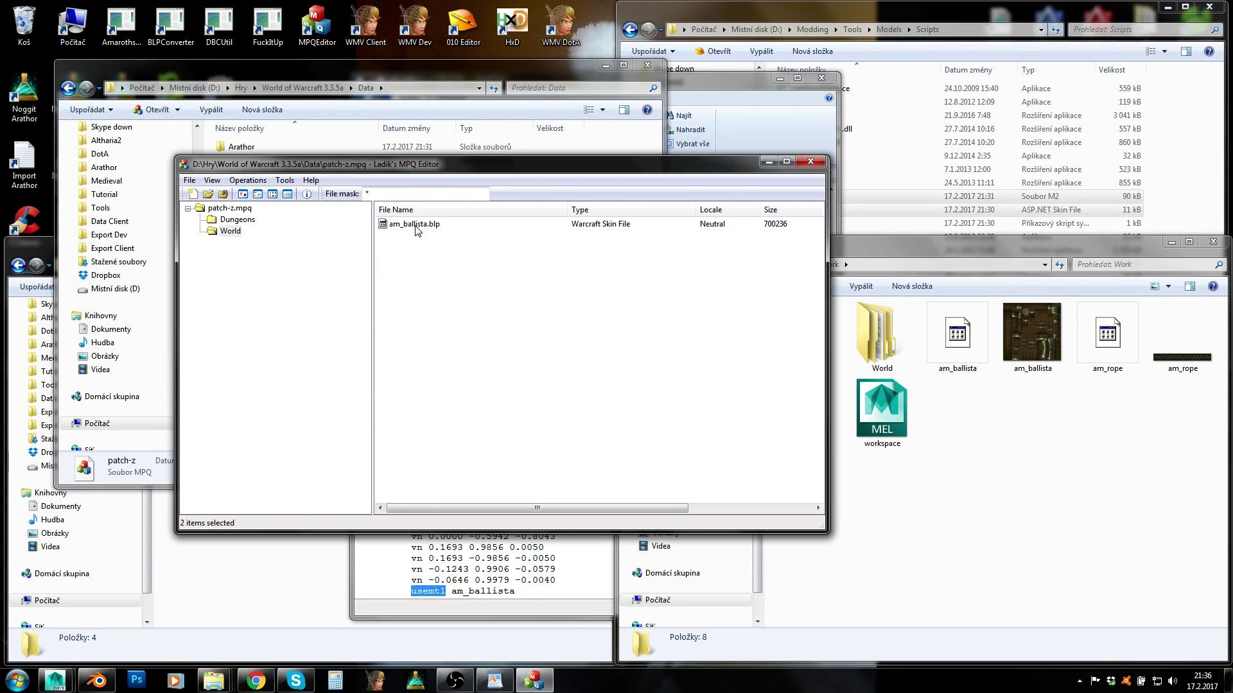
Create a folder named Test inside the archive's World folder and open it.
left_click(230, 233)
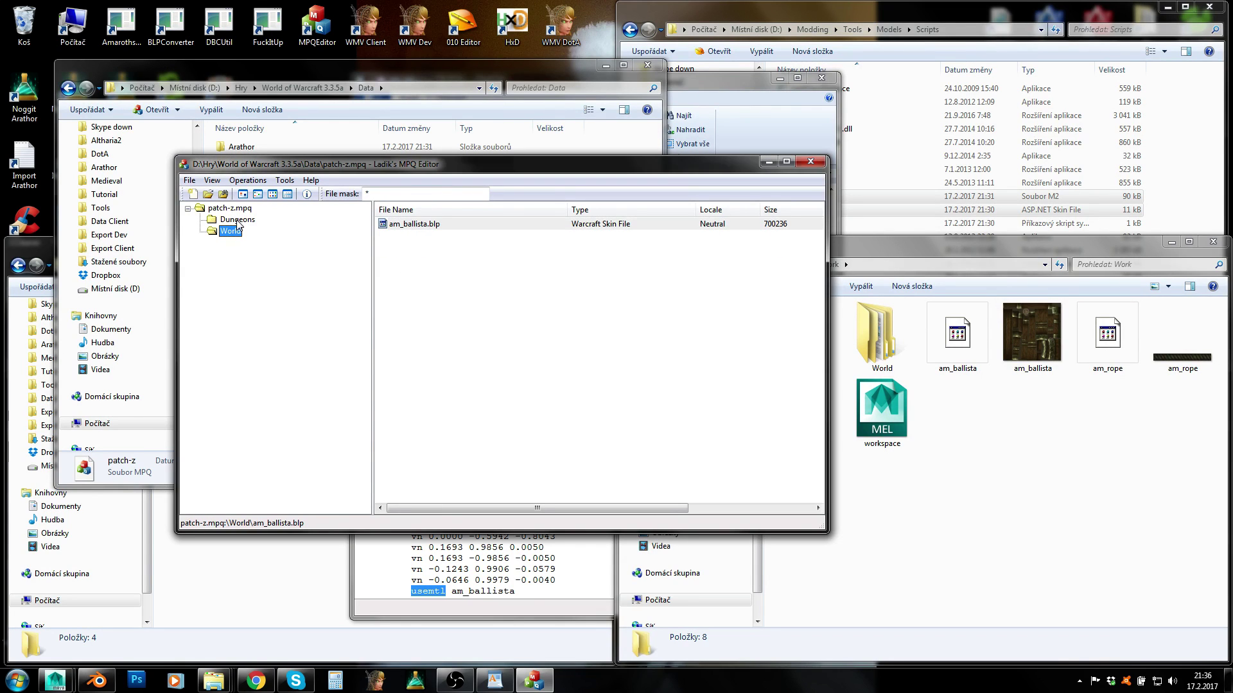
left_click(237, 221)
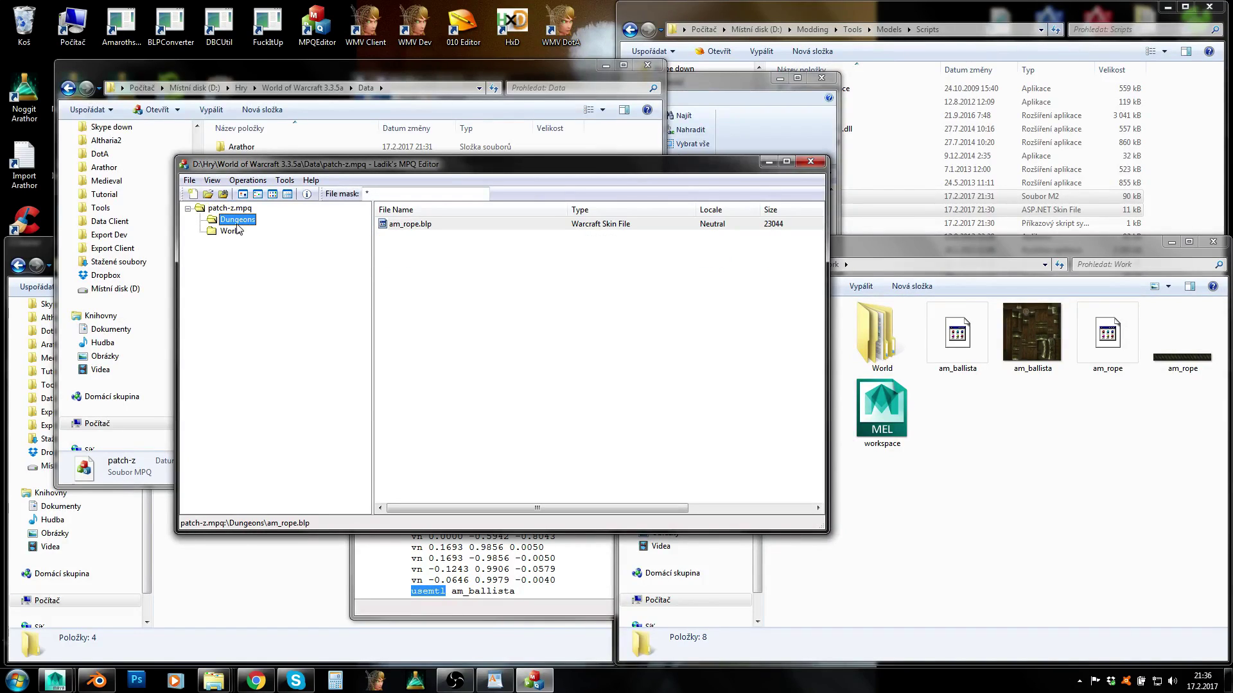
left_click(230, 235)
right_click(406, 246)
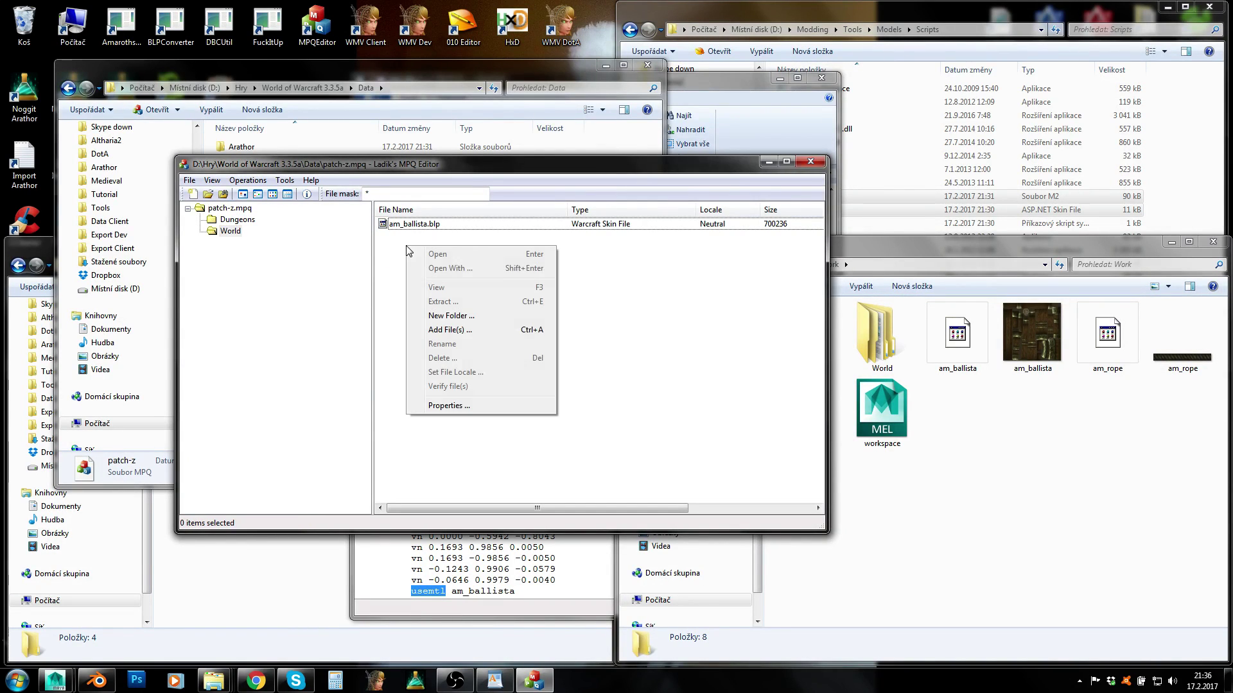
left_click(449, 316)
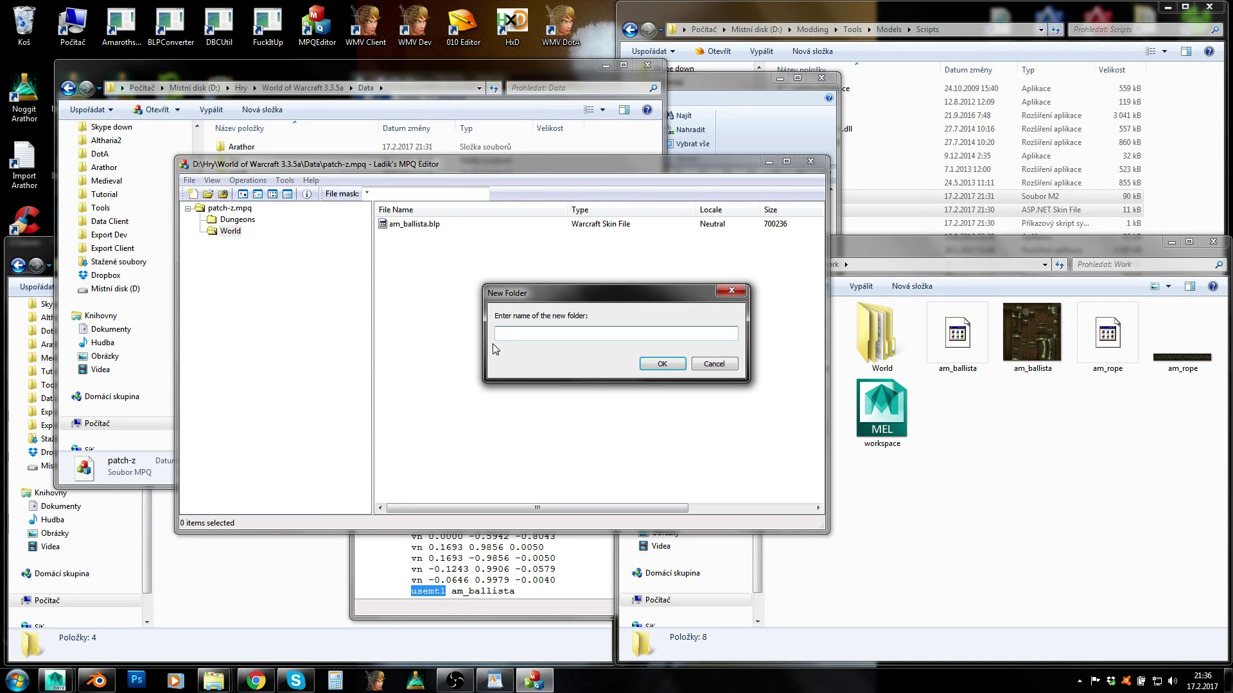
type("Test")
key("Return")
double_click(409, 225)
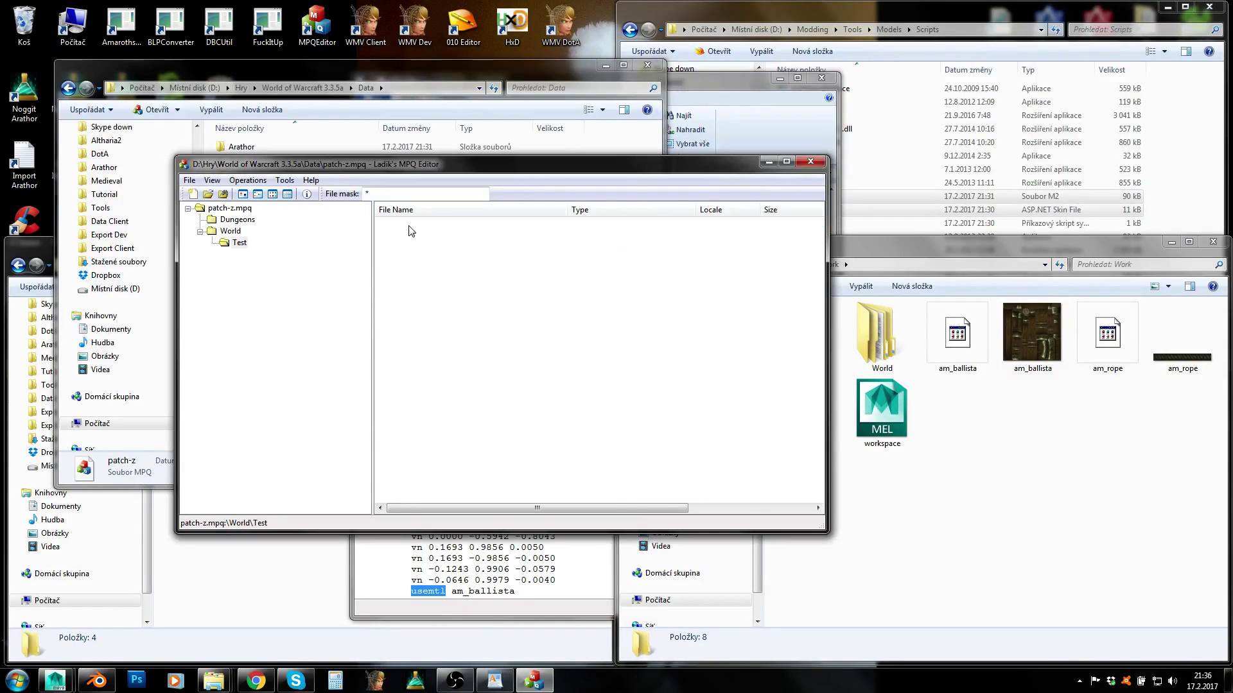
Add the am_rope BLP texture from the Work folder to World\Test in the patch-z archive.
left_click(1040, 450)
left_click_drag(1104, 346, 469, 327)
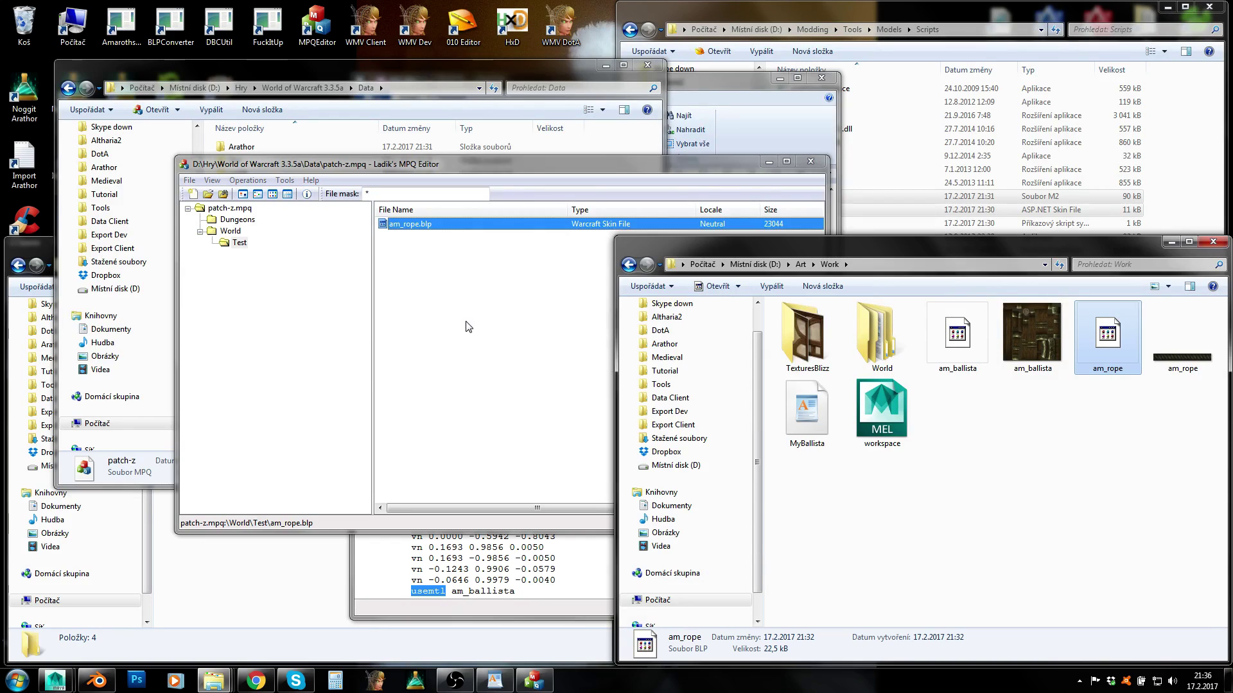
left_click(468, 327)
left_click(418, 224)
left_click(216, 229)
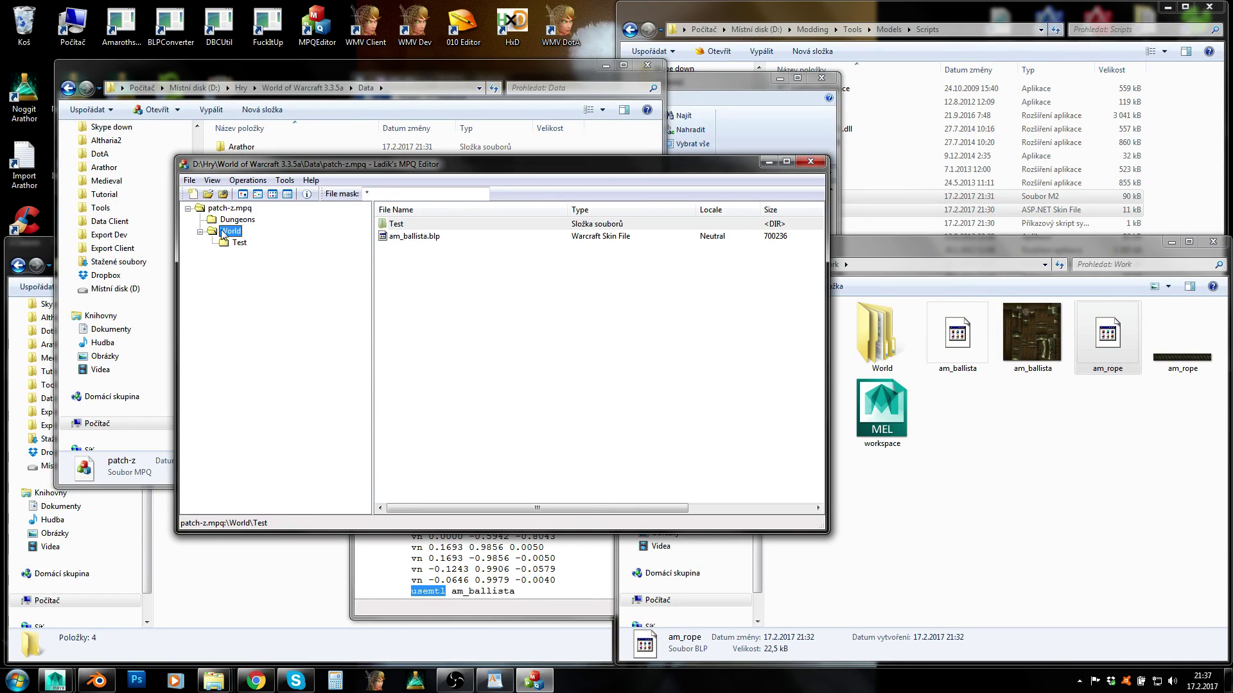
Compare where the textures sit in the archive: am_ballista.blp in World and am_rope.blp in World\Test.
left_click(402, 237)
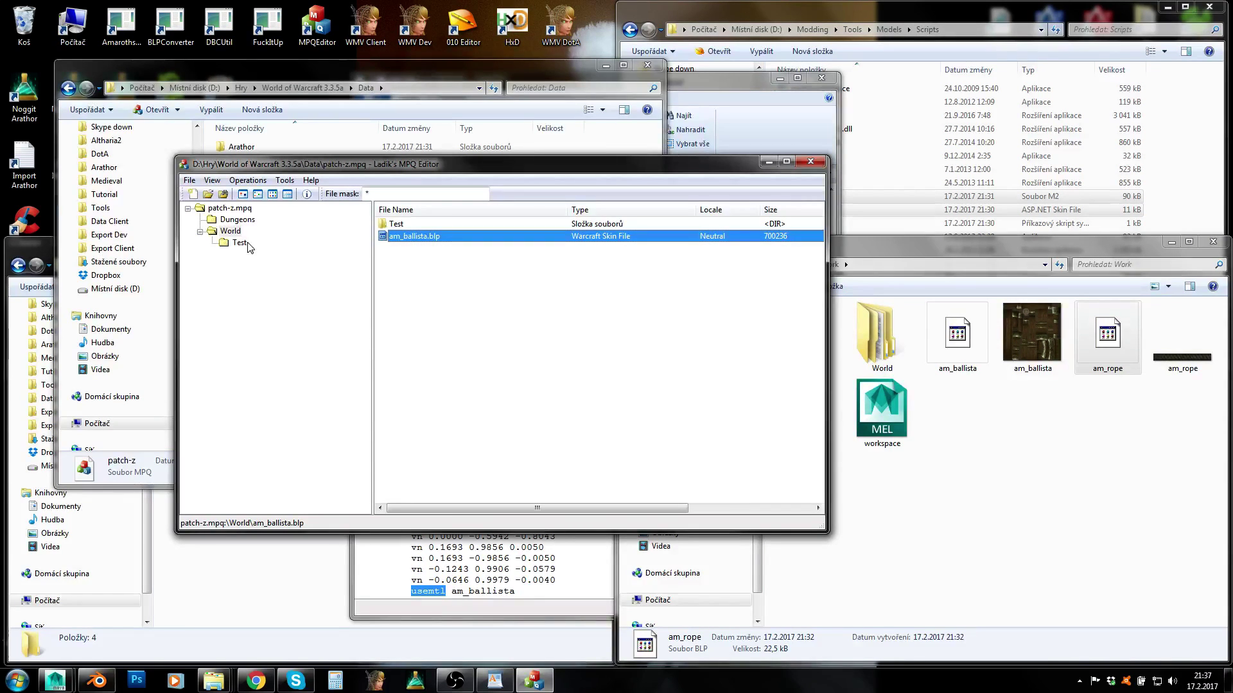
left_click(402, 224)
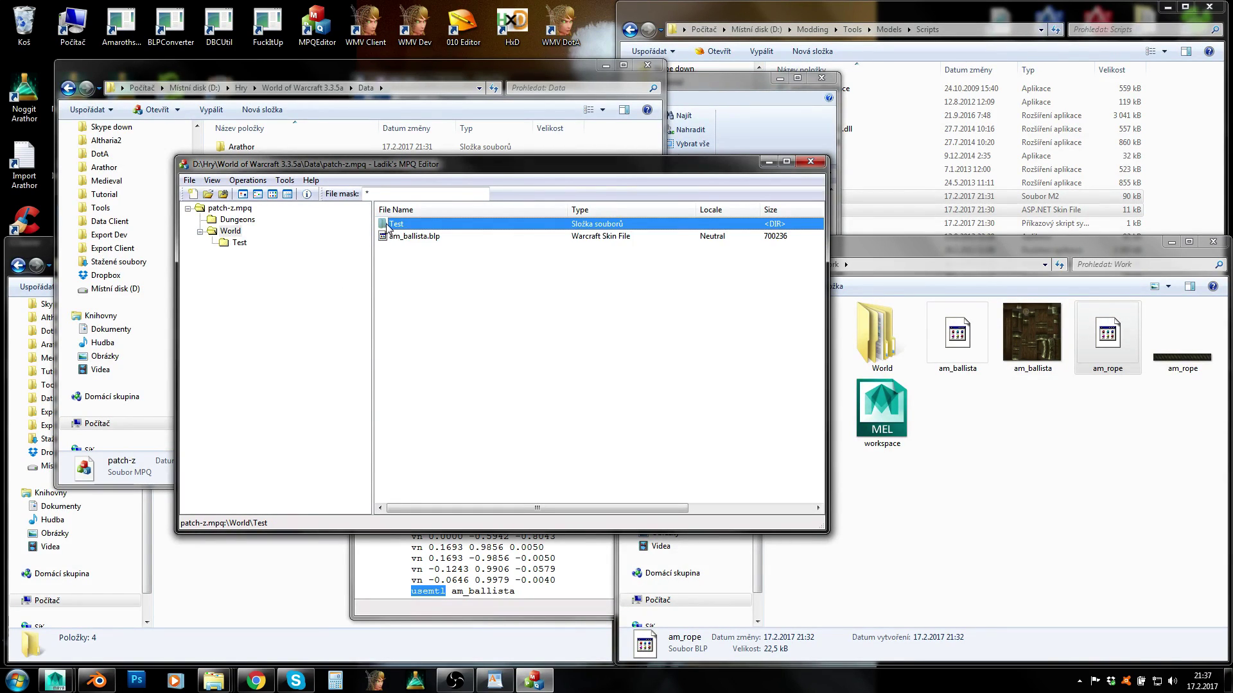
double_click(391, 225)
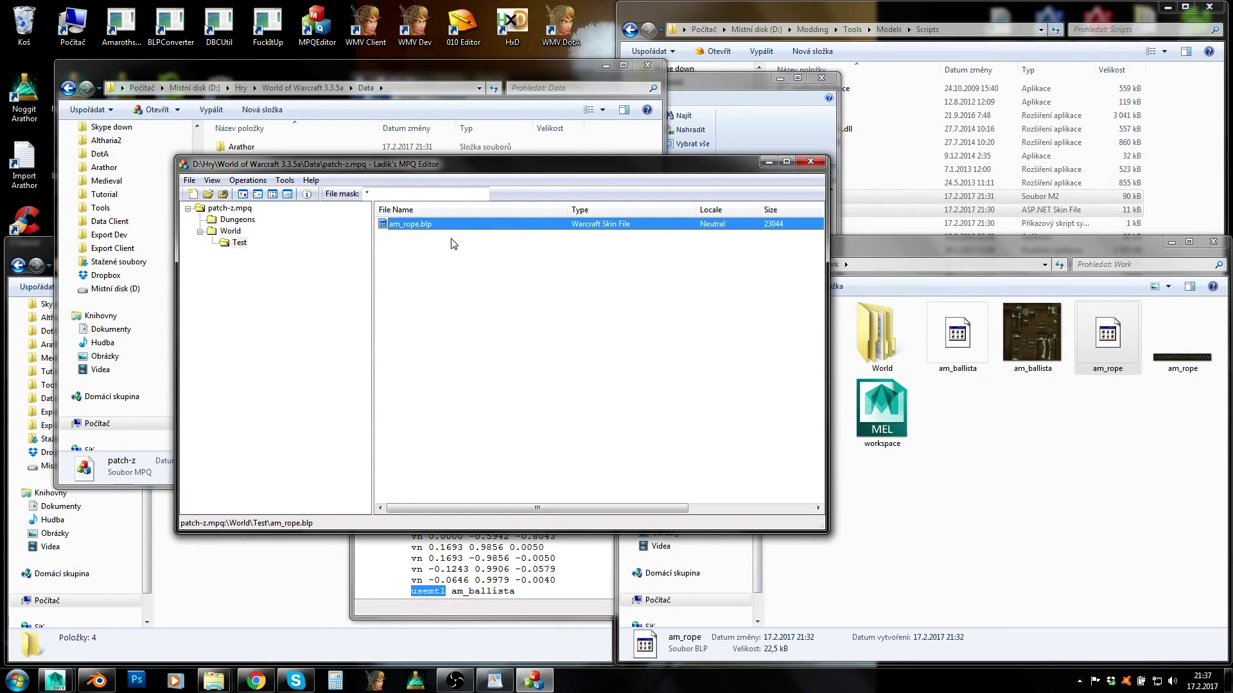
left_click(231, 232)
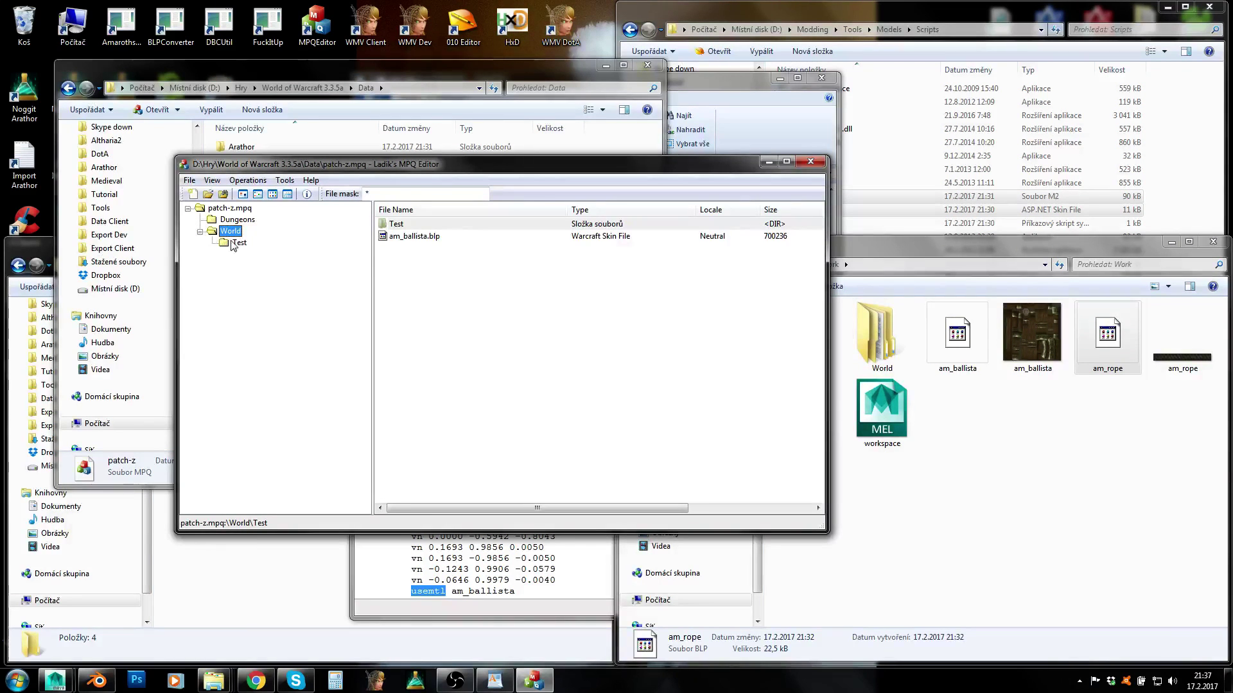
left_click(236, 243)
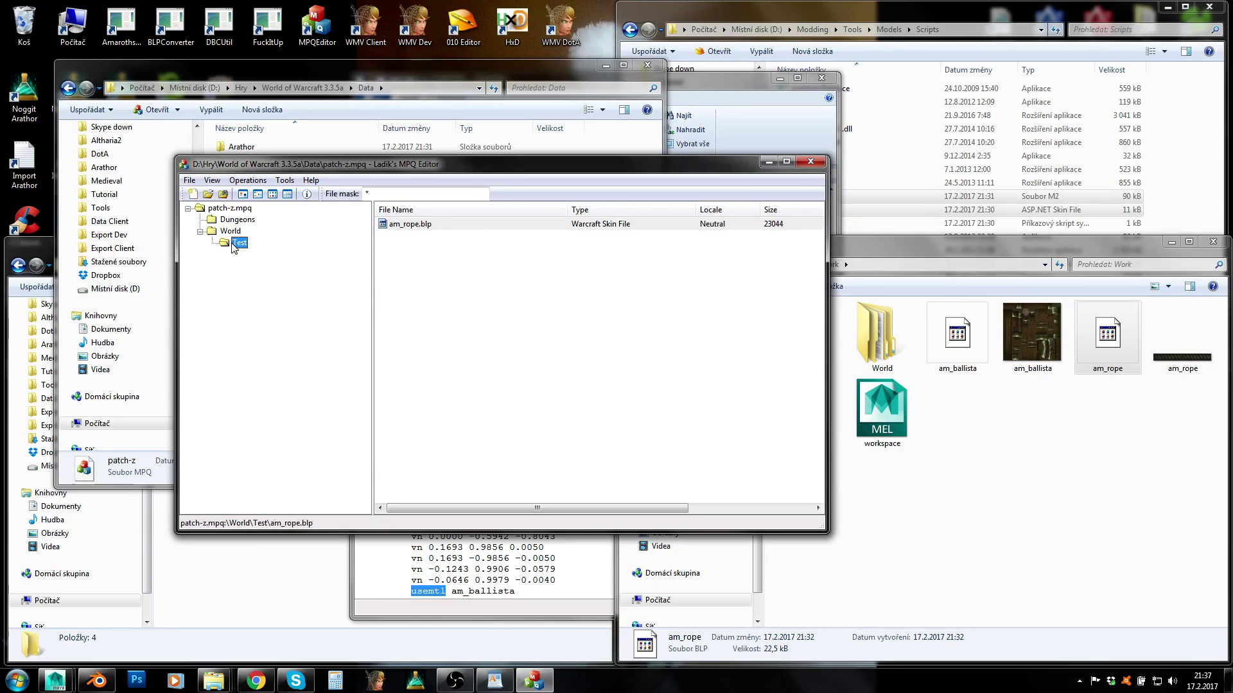
left_click(229, 231)
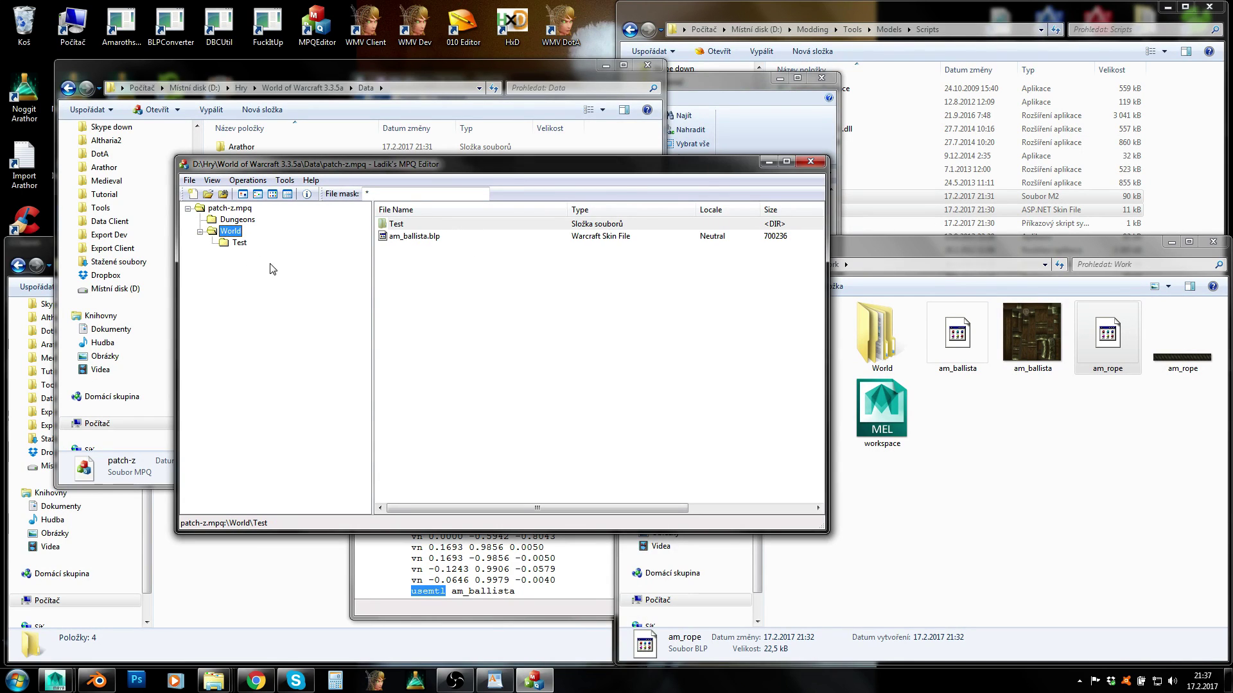
left_click(396, 238)
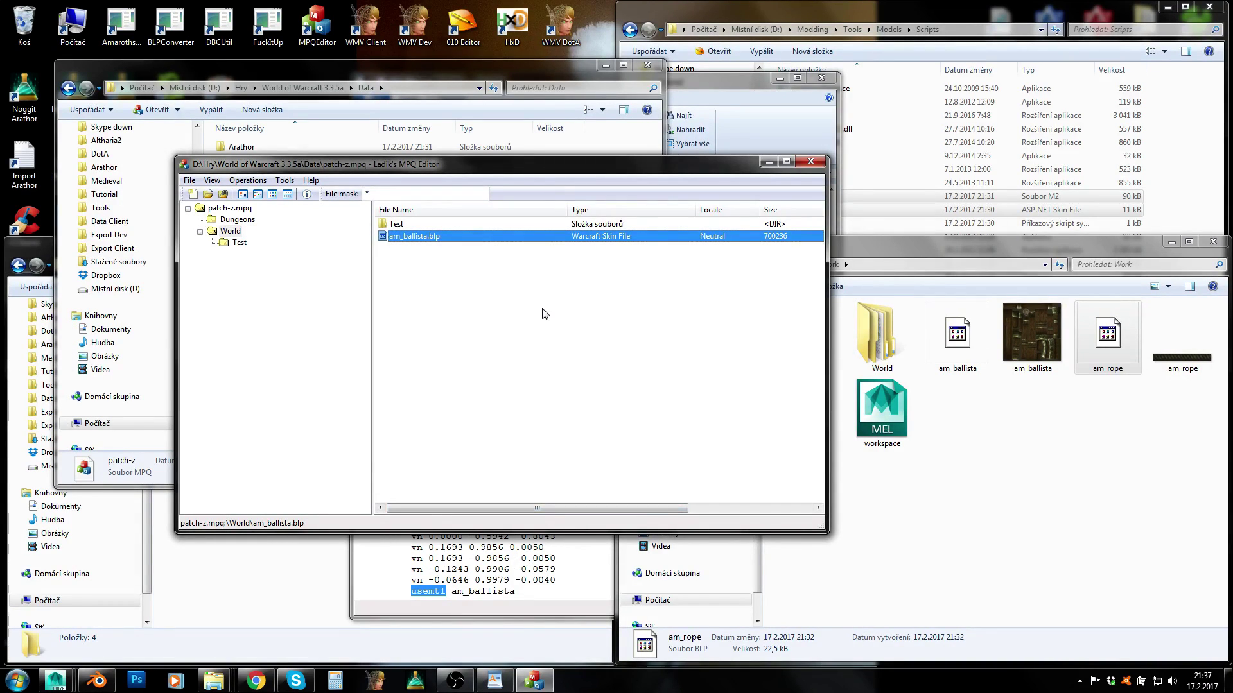
Return to MyBallista.obj in WordPad, close the search and examine the usemtl am_ballista line.
left_click(729, 88)
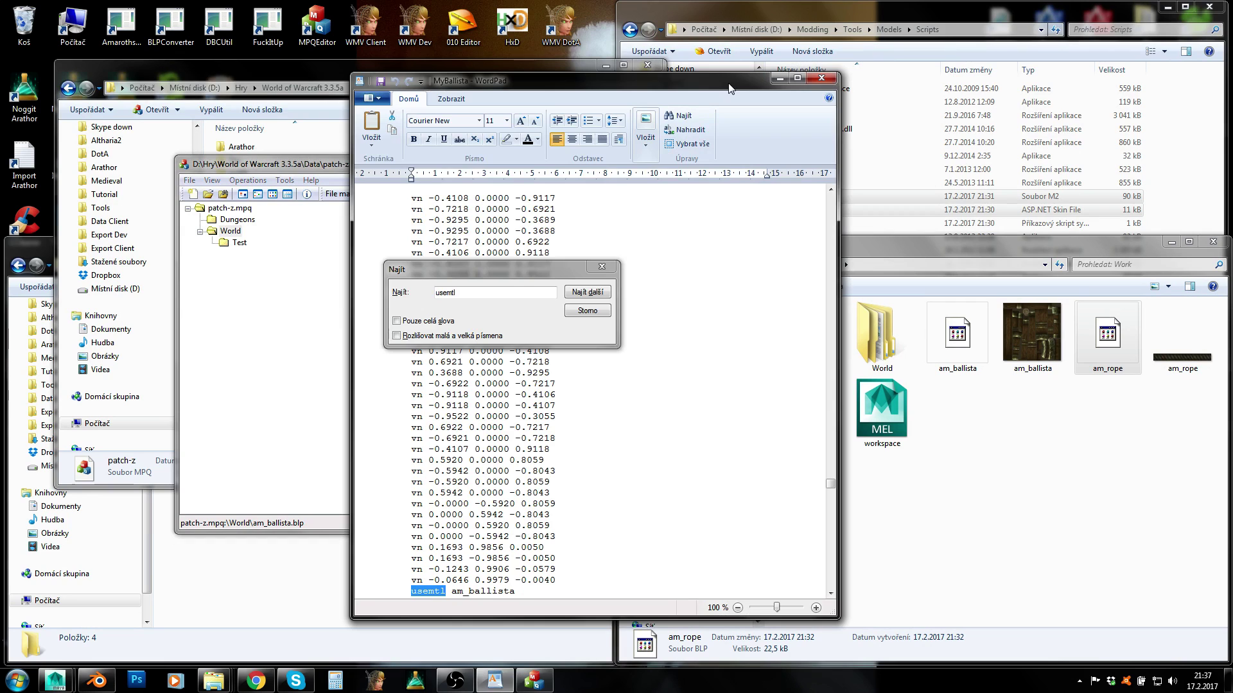
left_click(587, 311)
double_click(466, 589)
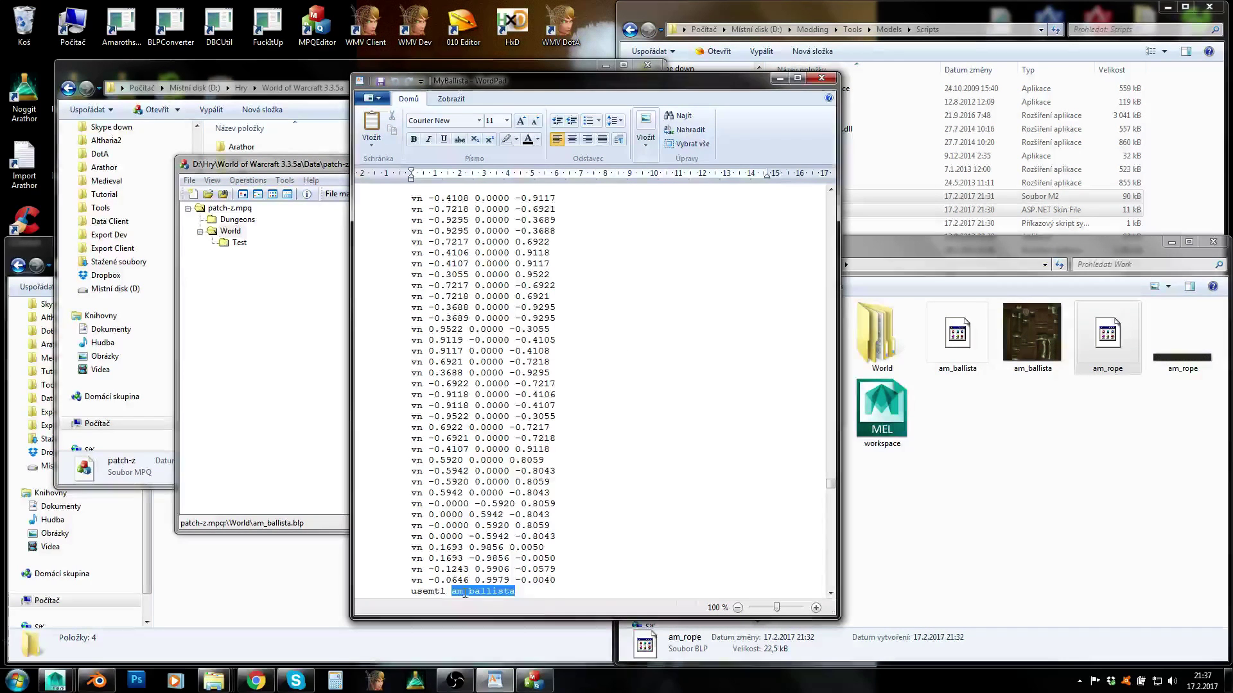
left_click(586, 471)
scroll(587, 468, "down", 8)
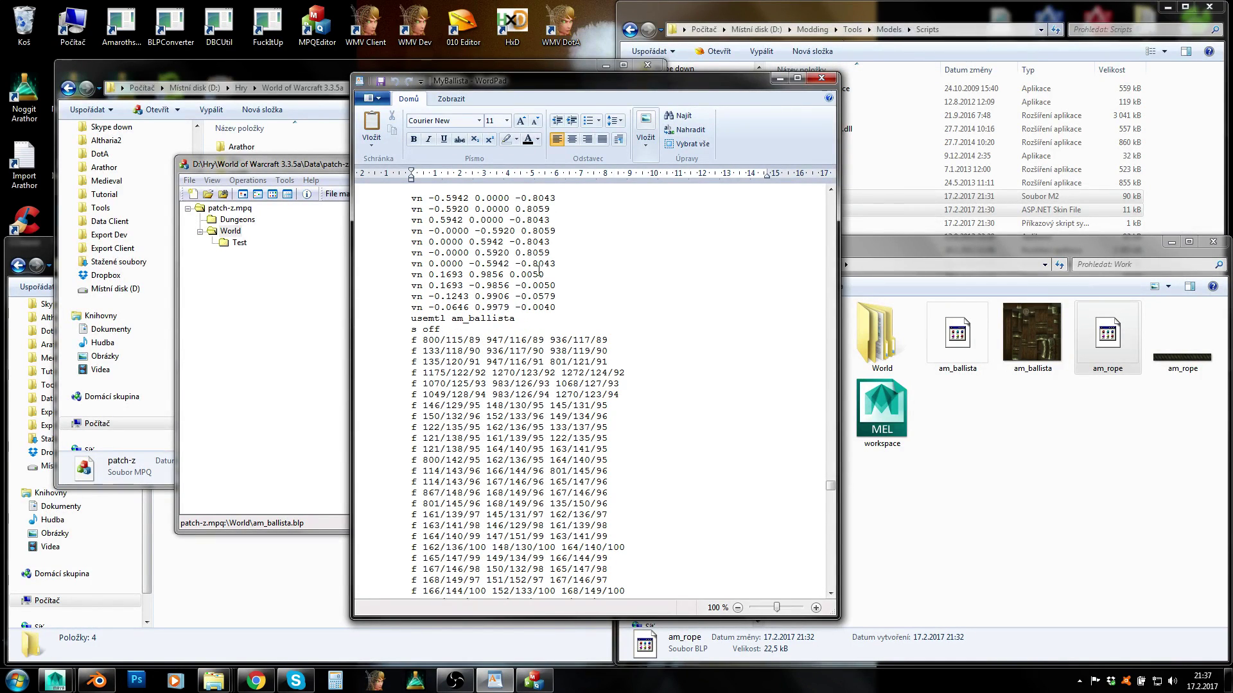
Replace the old MyBallista M2 and skin files in the Scripts folder with a copy of MyBallista.obj from the Work folder.
left_click(905, 225)
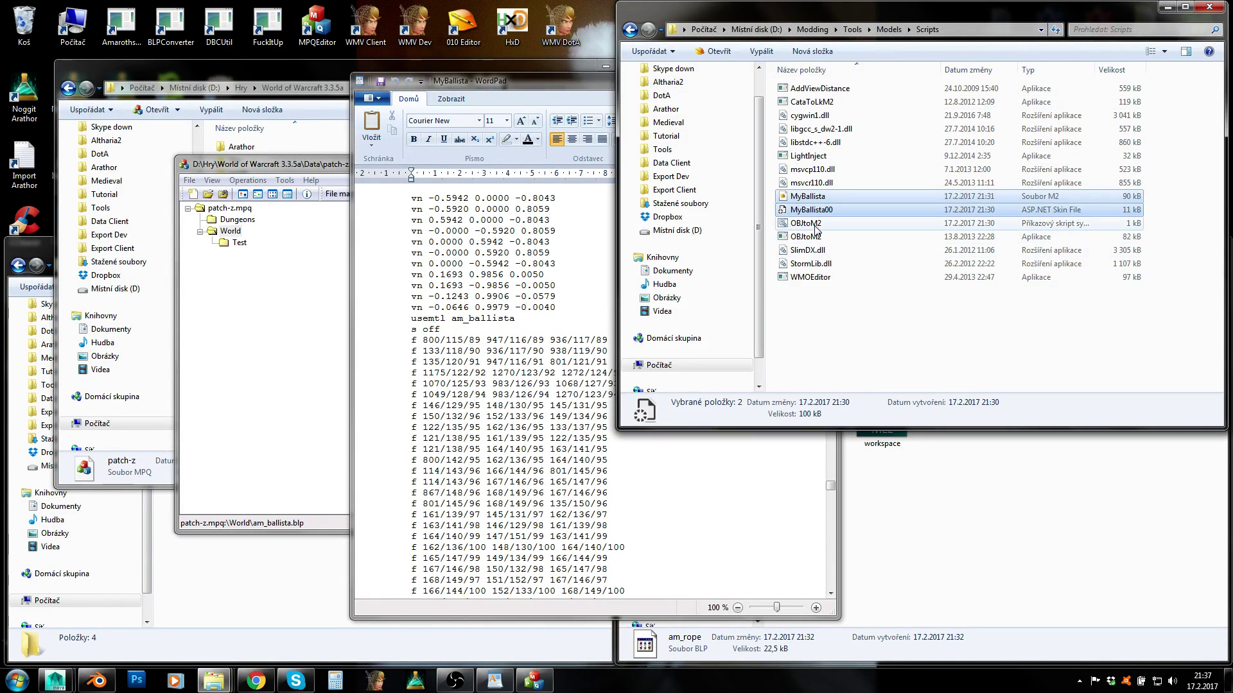
double_click(817, 219)
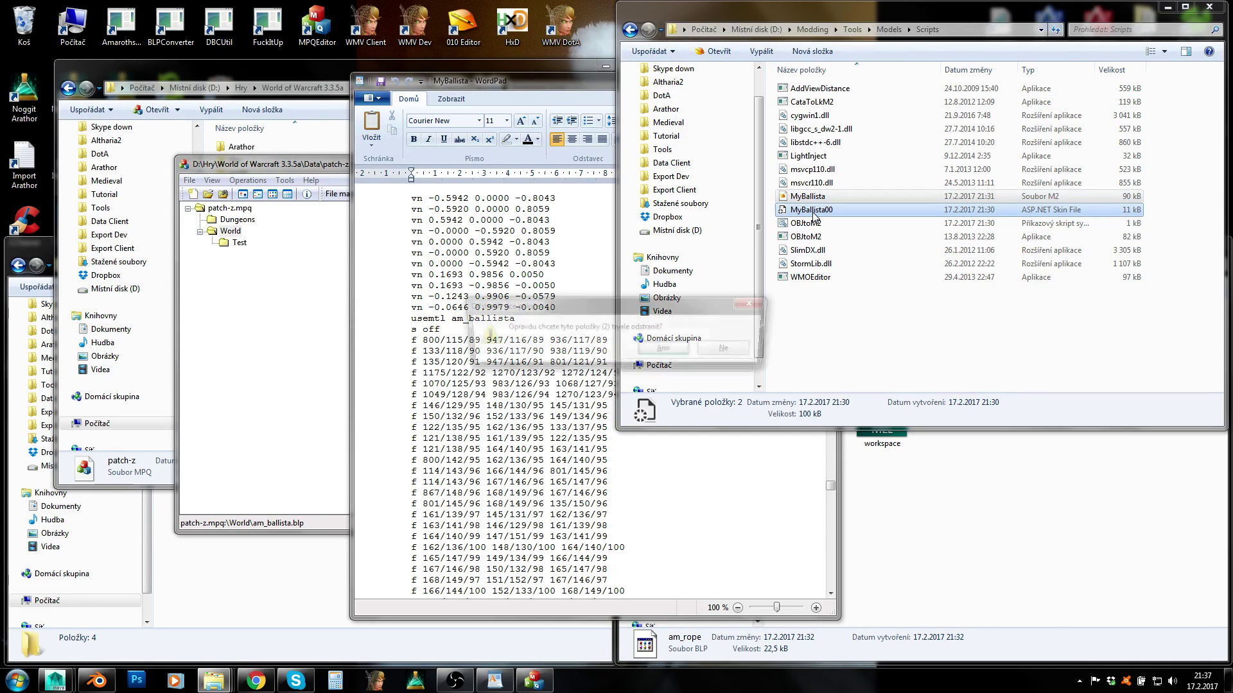
left_click(1049, 626)
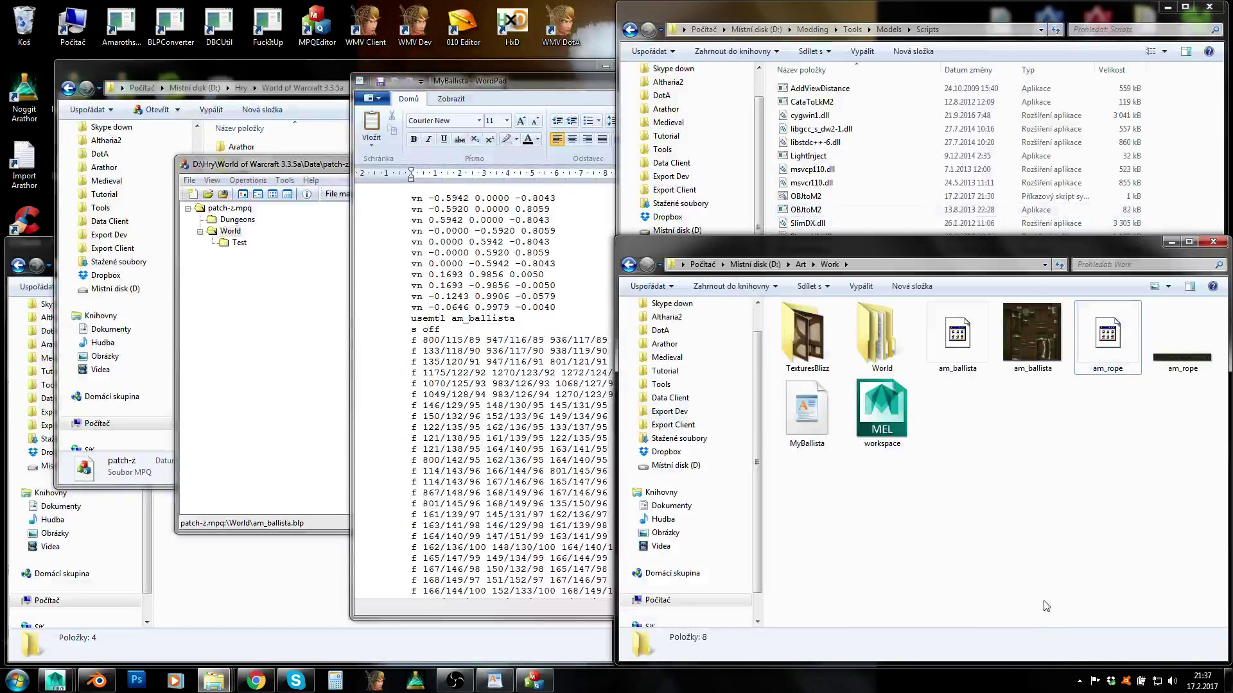
left_click(809, 417)
left_click(1175, 200)
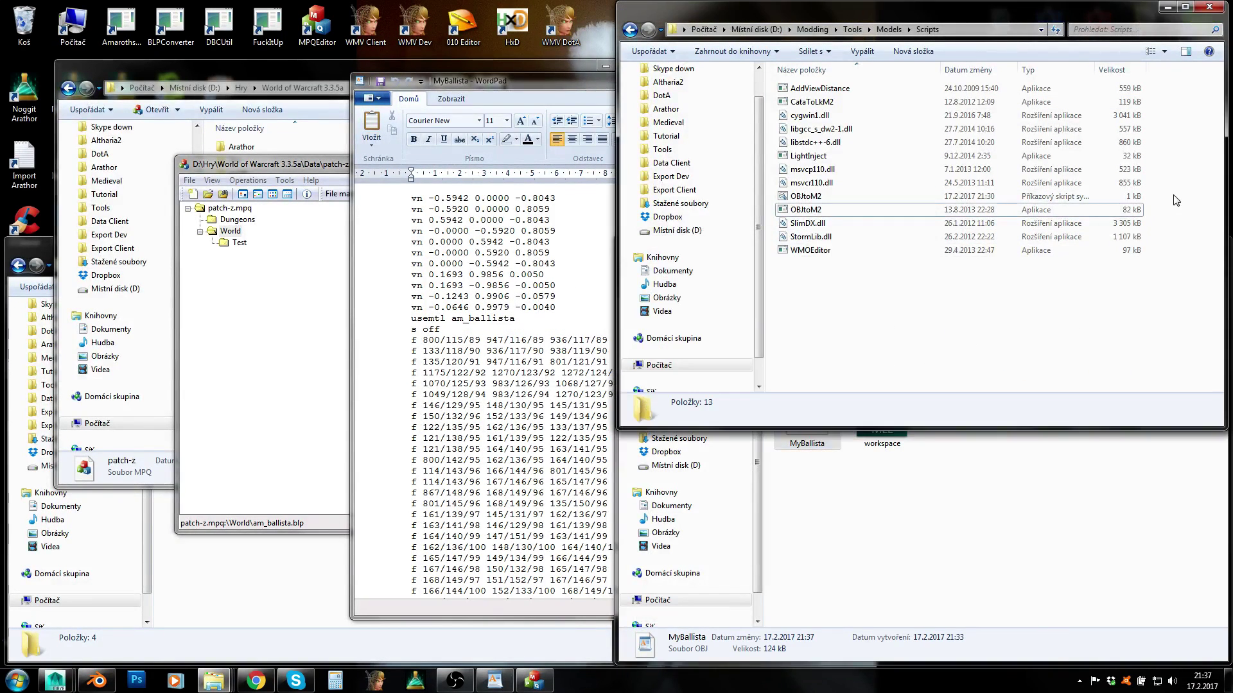
key("ctrl+v")
Open the OBJtoM2 command script for editing and set its final texture path argument to World\.
right_click(792, 209)
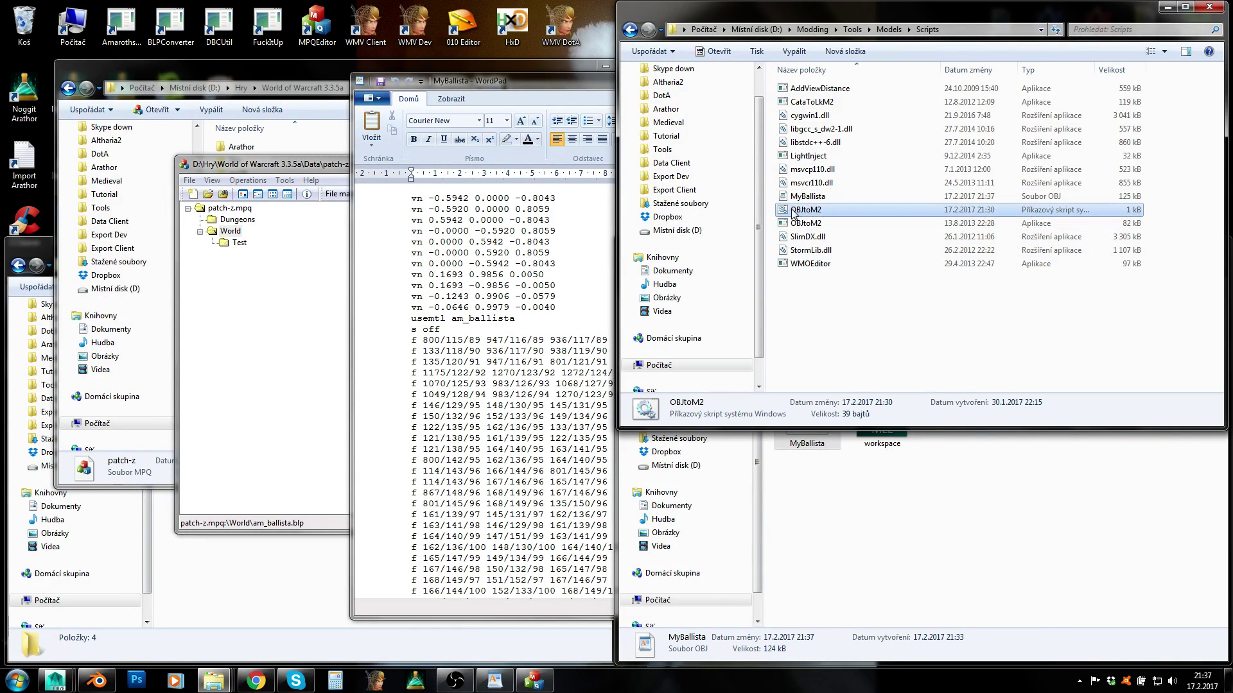
left_click(825, 232)
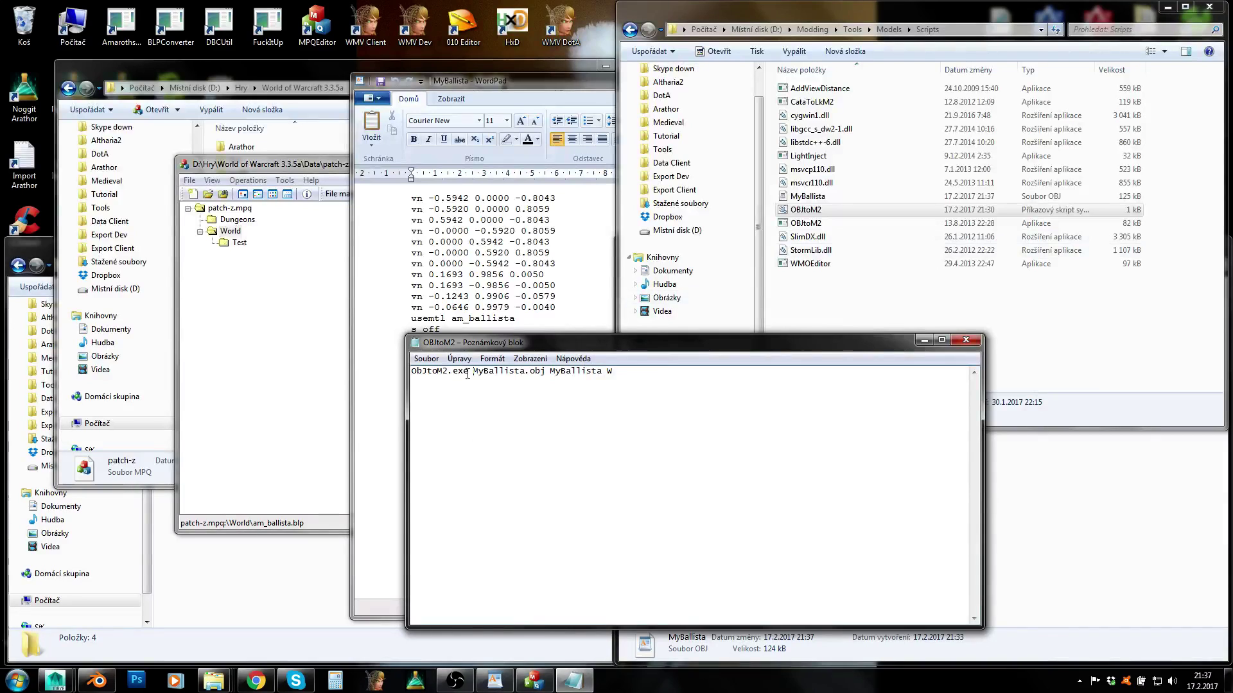
left_click_drag(474, 370, 605, 371)
left_click(543, 370)
left_click(592, 371)
left_click(603, 379)
left_click(669, 384)
double_click(621, 376)
left_click(680, 379)
left_click_drag(610, 375, 640, 374)
Check the script's World\ path against the location of am_ballista.blp in the archive, and save the script.
left_click(274, 285)
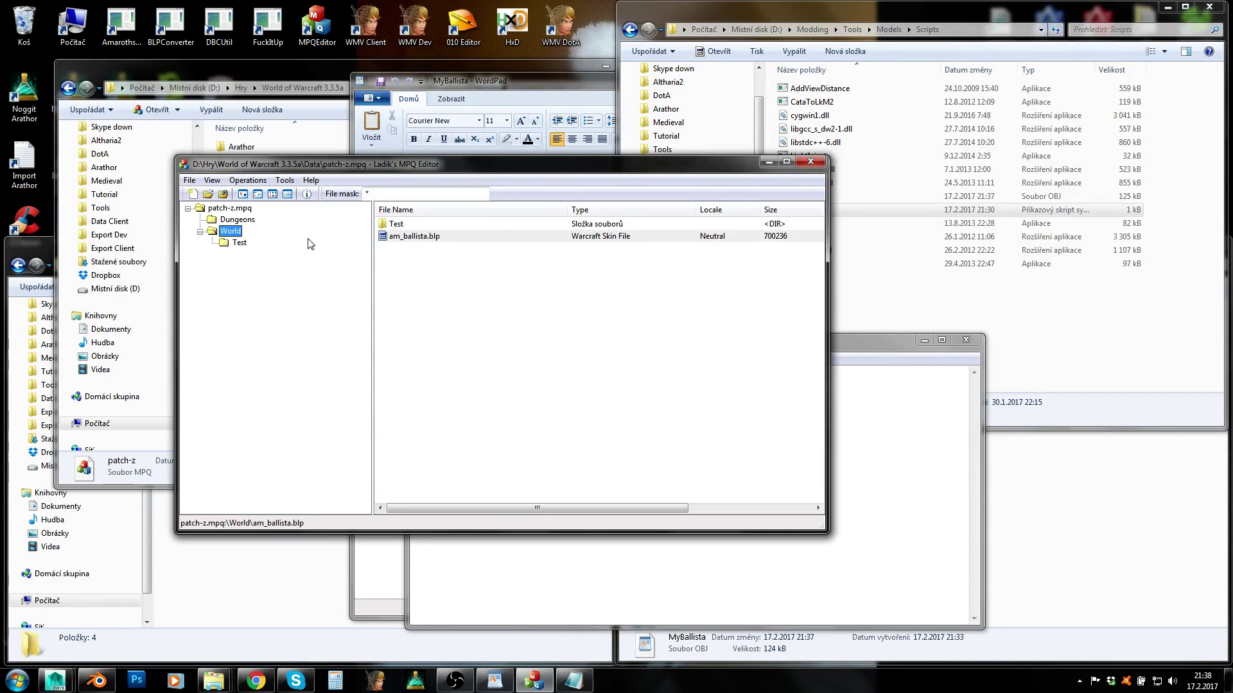
left_click(431, 237)
left_click(429, 279)
left_click(402, 237)
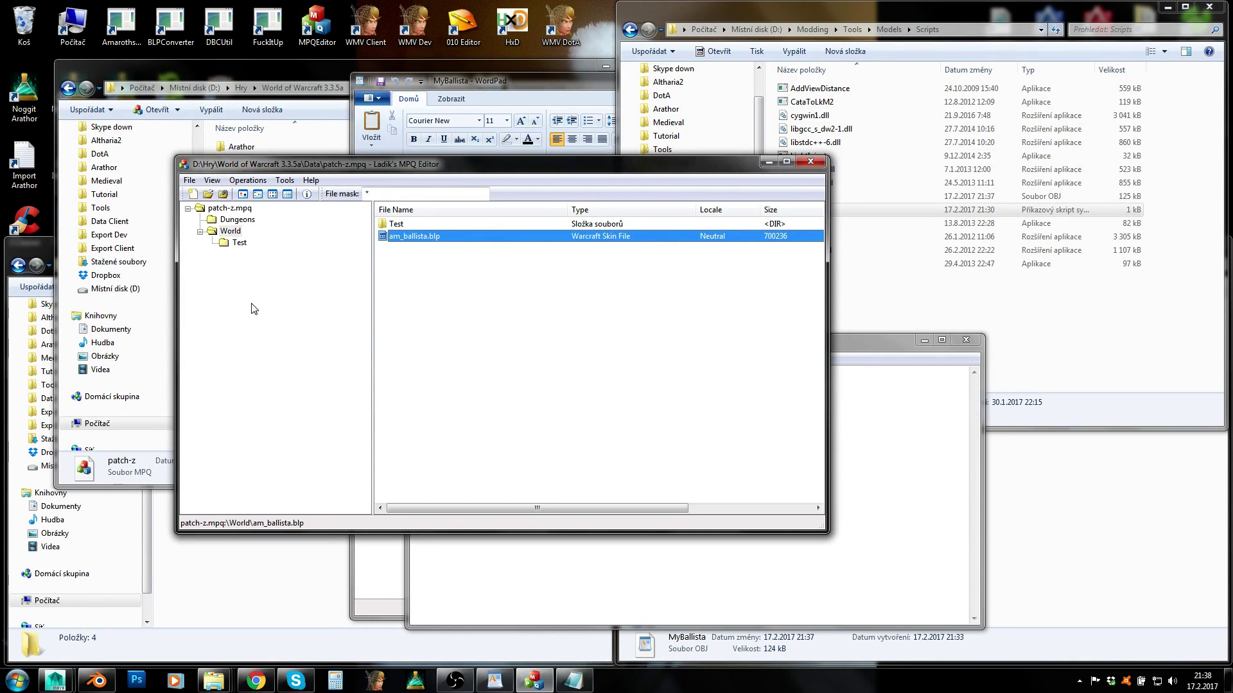
left_click(893, 452)
double_click(613, 372)
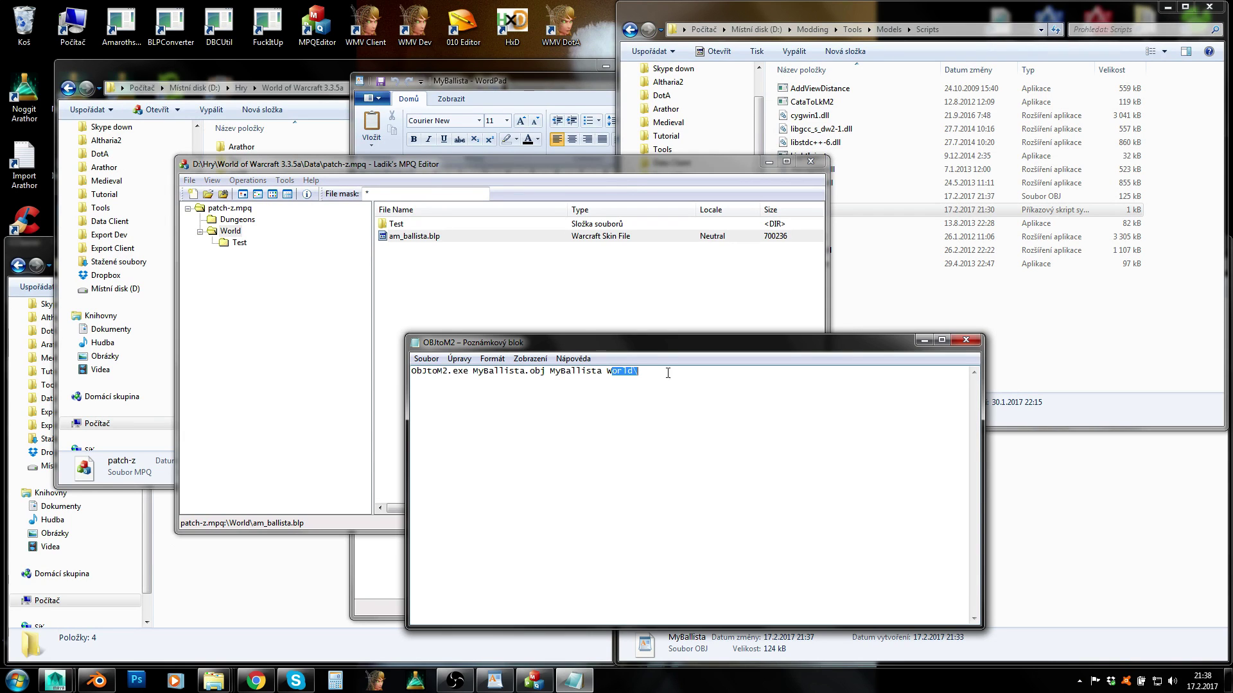
left_click(649, 372)
double_click(657, 375)
Check am_rope.blp in the archive's Test folder, and change the am_rope usemtl entry in MyBallista.obj to Test\am_rope.
left_click(404, 225)
double_click(407, 226)
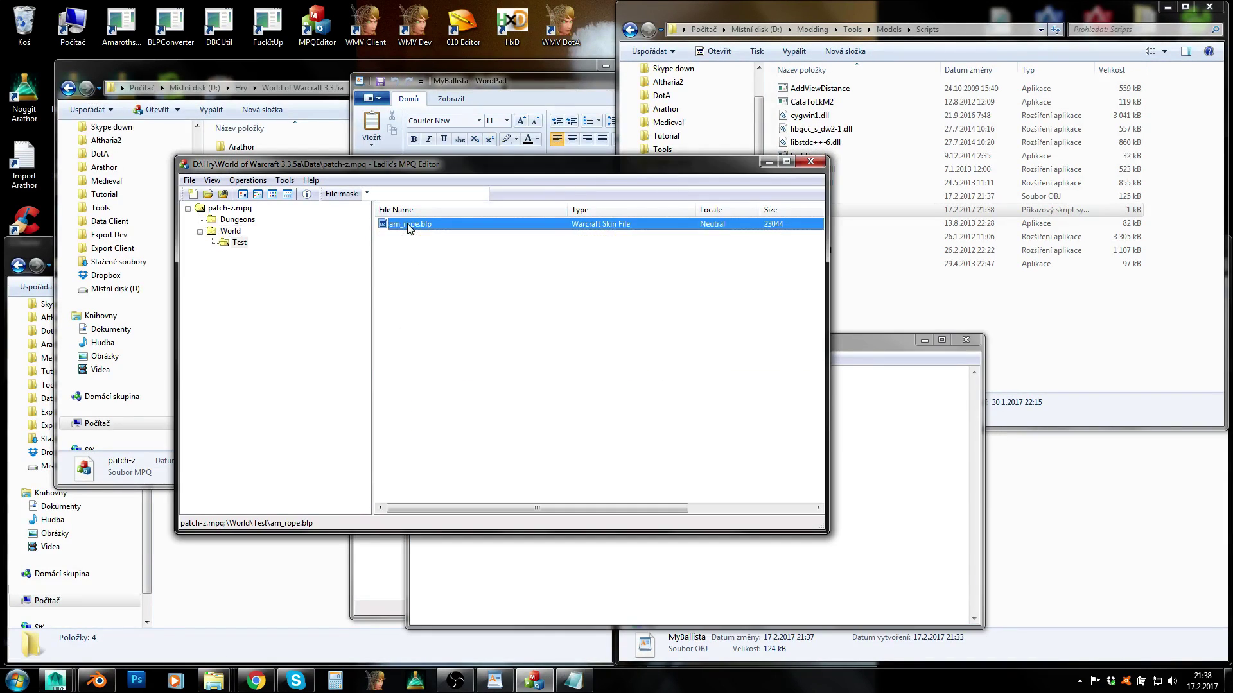
left_click_drag(488, 81, 544, 51)
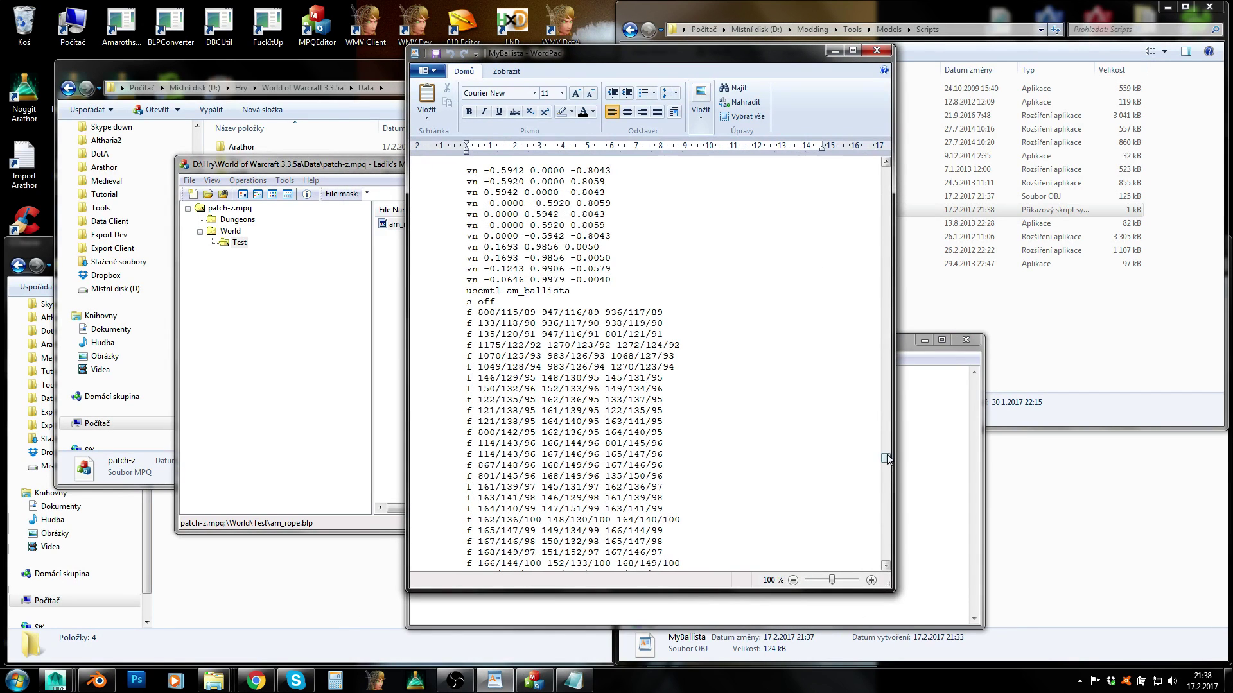
left_click_drag(885, 458, 885, 172)
left_click(617, 206)
key("ctrl+f")
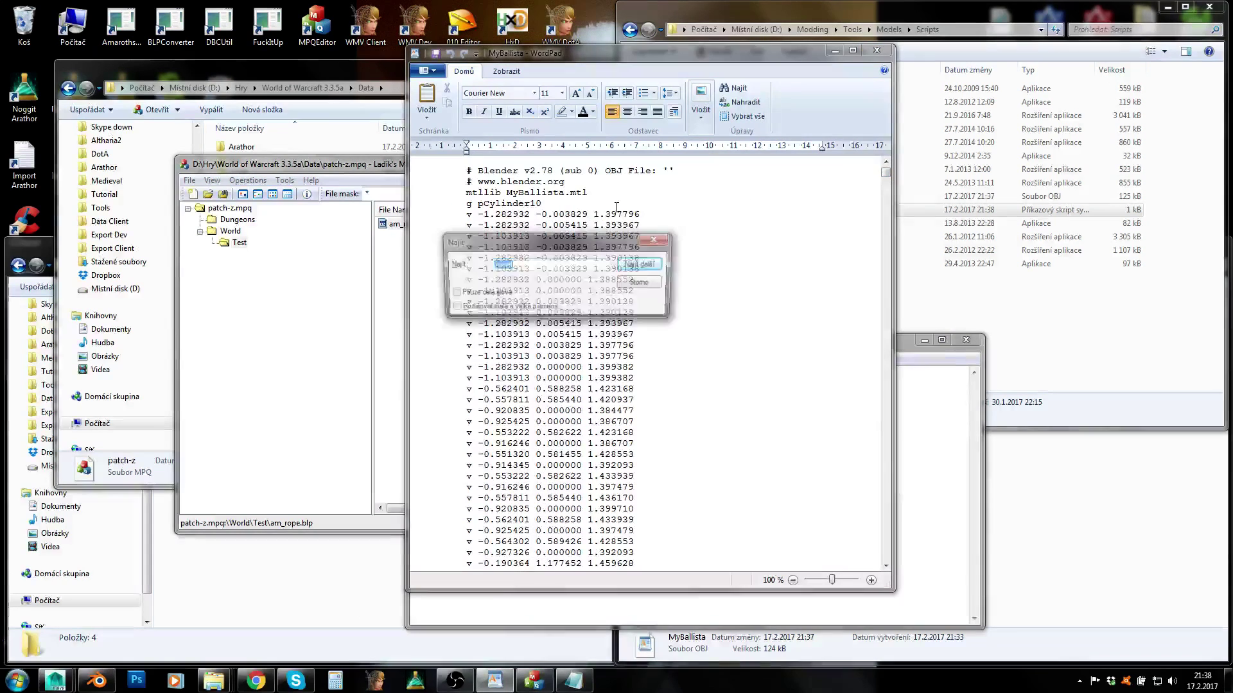
type("usemtl")
key("Return")
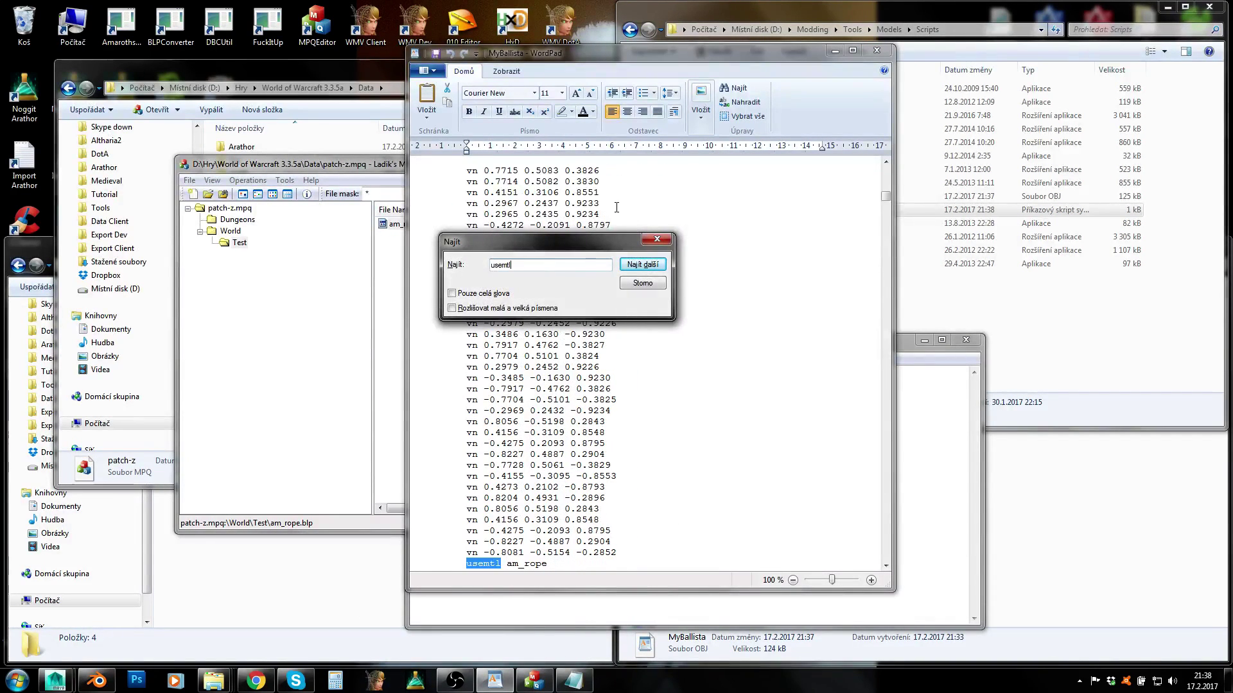
key("Escape")
left_click(507, 564)
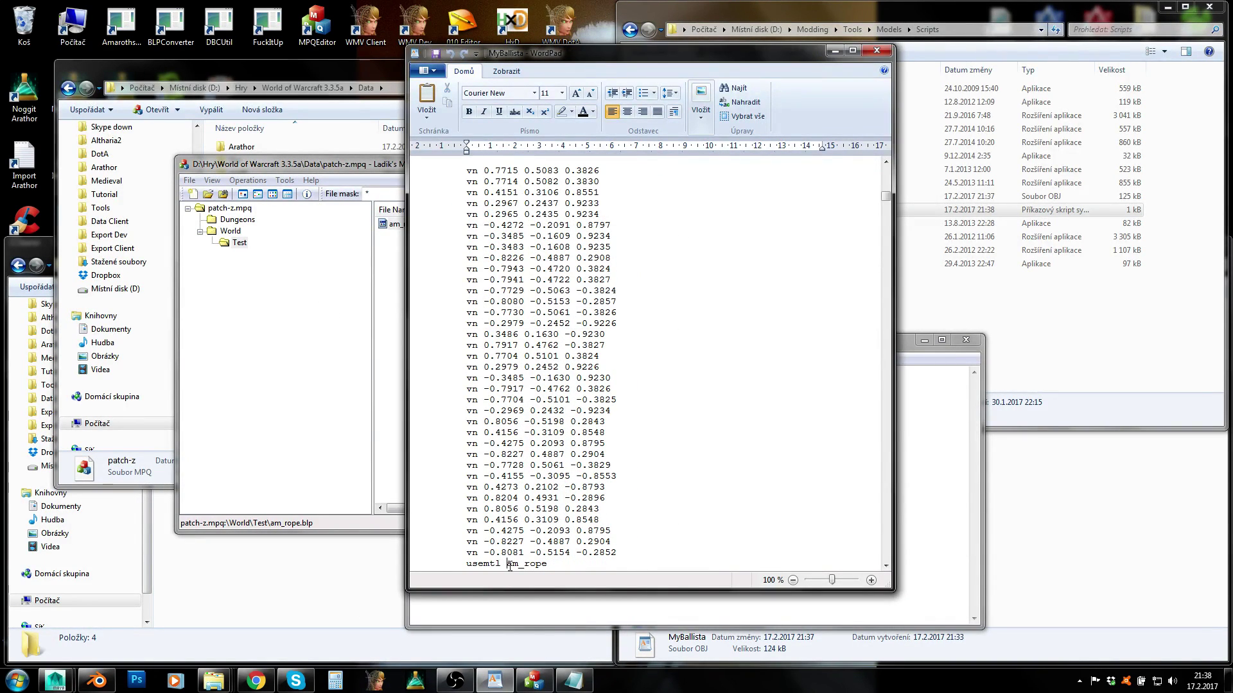
type("Test\\")
Place MyBallista.obj and the OBJtoM2 script side by side and compare the Test\am_rope entry with the World\ argument.
left_click(936, 473)
left_click_drag(706, 339, 934, 248)
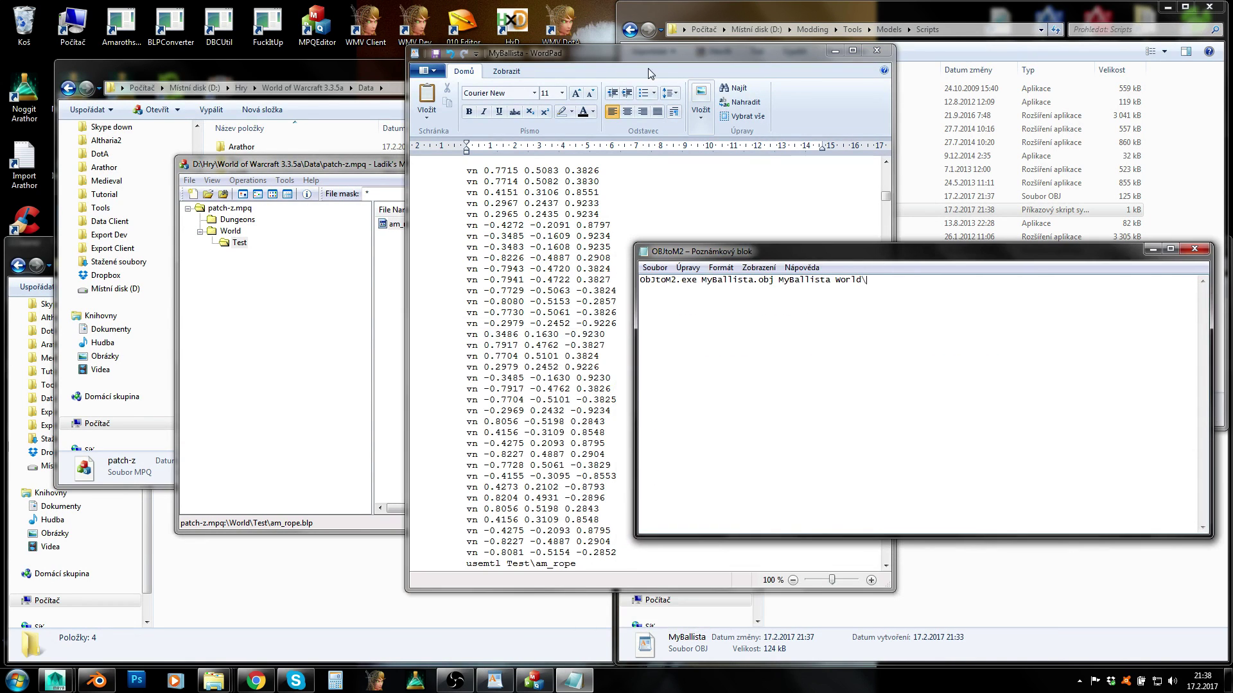
left_click_drag(629, 53, 365, 29)
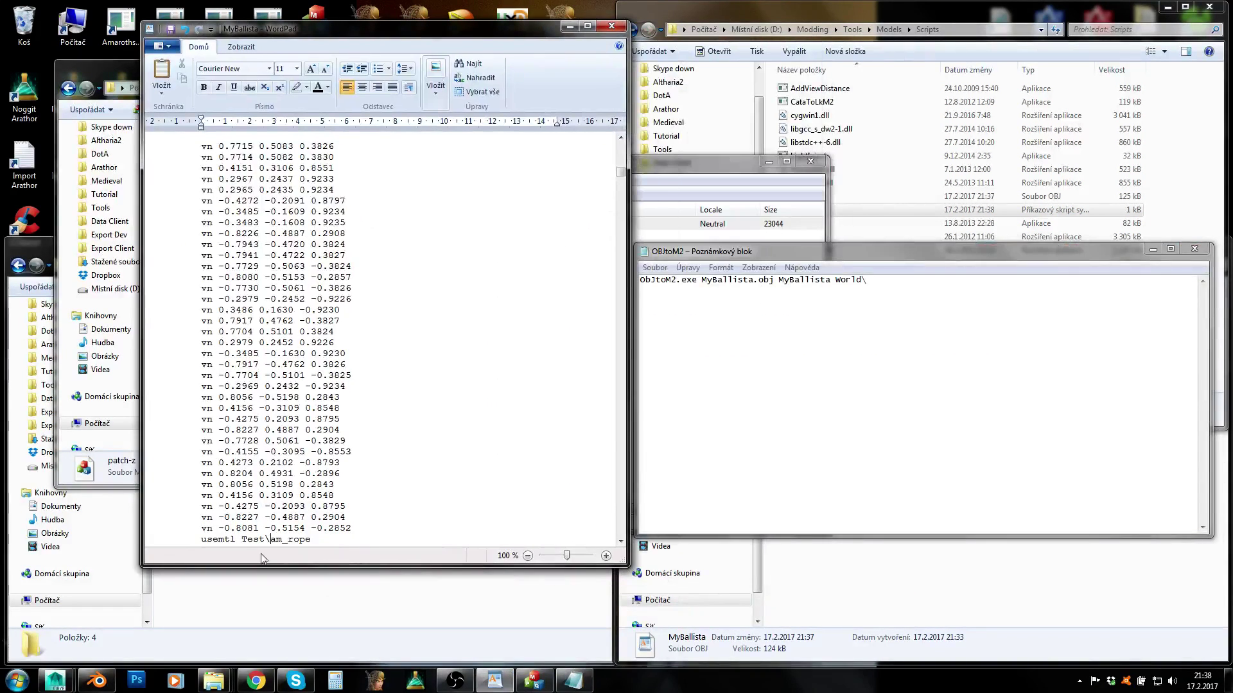
left_click_drag(242, 535, 312, 539)
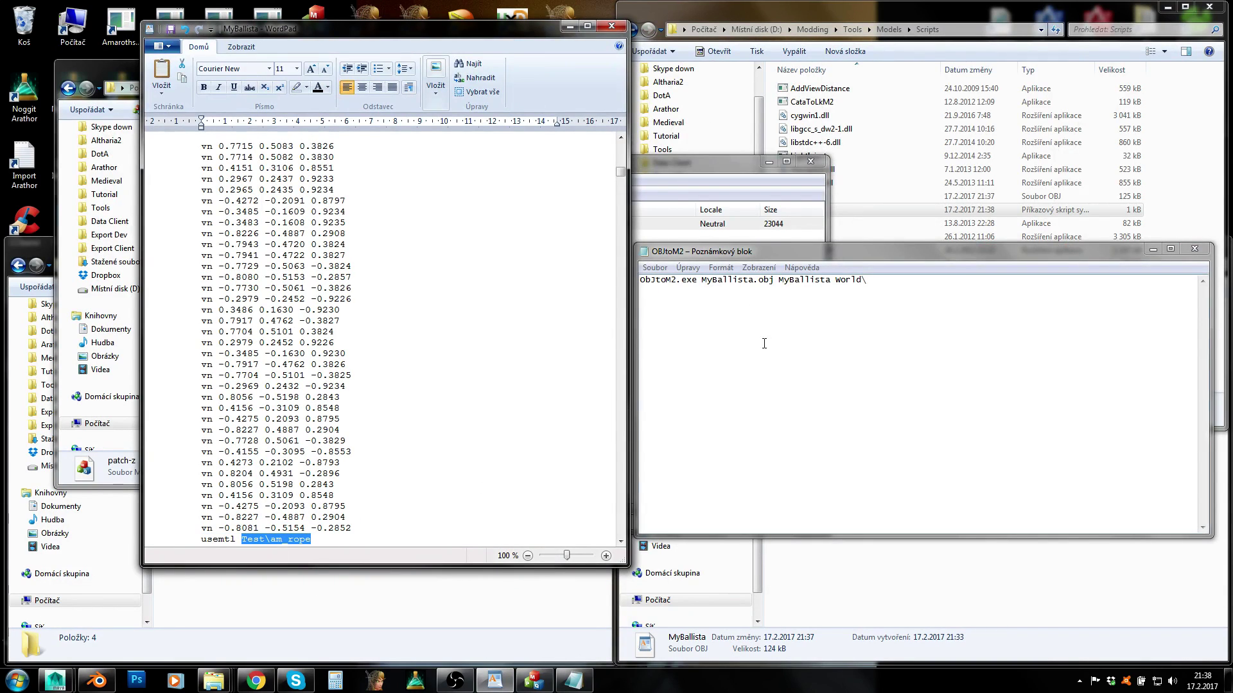
left_click(875, 283)
key("shift+Left")
key("shift+Left")
key("shift+Left")
key("shift+Left")
key("shift+Left")
key("Right")
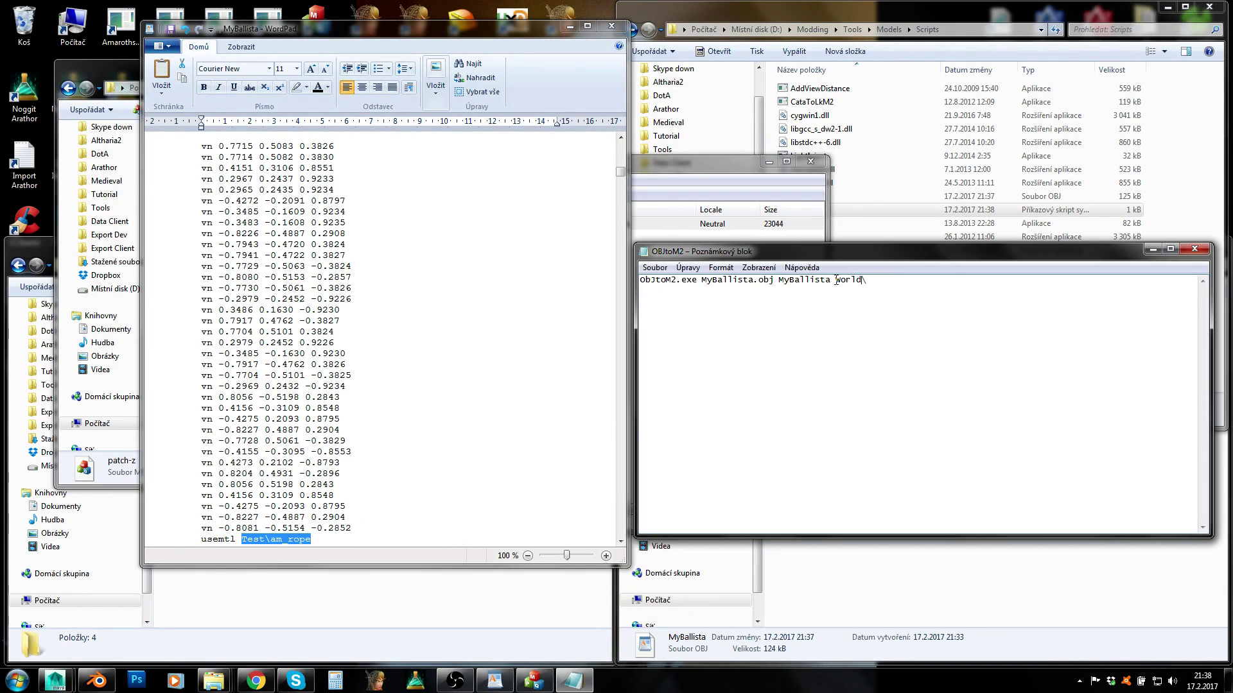
key("shift+Left")
key("shift+Left")
key("shift+Left")
key("shift+Left")
key("shift+Left")
Copy the World\ argument onto two new lines below the command in the OBJtoM2 script.
left_click(833, 292)
left_click_drag(834, 280, 886, 280)
key("ctrl+c")
left_click(898, 288)
key("ctrl+v")
key("Return")
key("ctrl+v")
Append Test\am_rope from MyBallista.obj to the first sample World\ line in the script.
left_click(270, 539)
left_click_drag(243, 540, 313, 539)
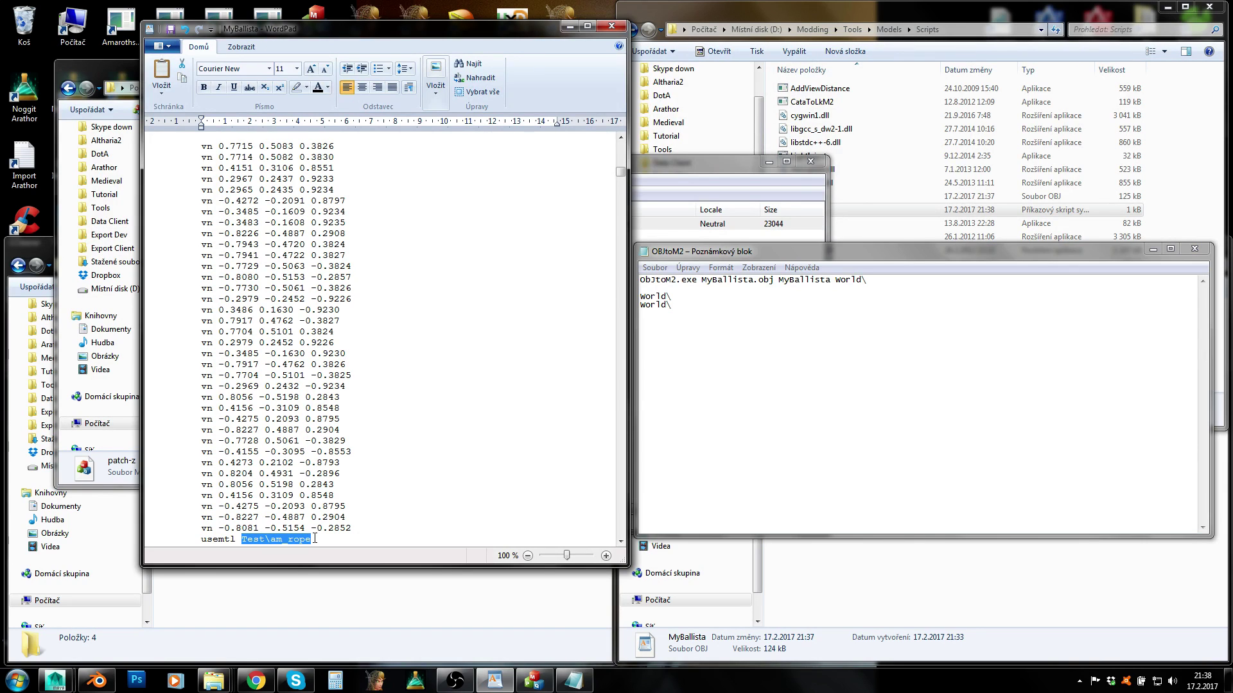
key("ctrl+c")
left_click(679, 296)
key("ctrl+v")
Search MyBallista.obj for the next usemtl entry.
left_click(334, 309)
left_click(358, 303)
key("ctrl+f")
type("usemt")
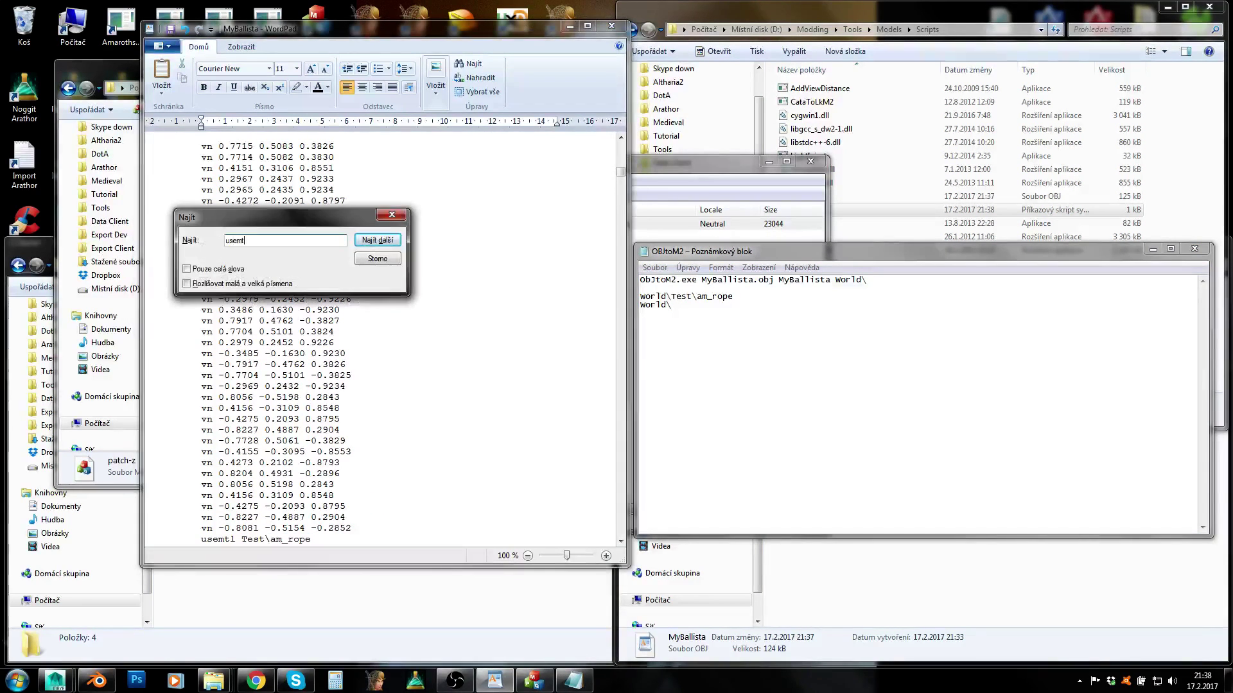
key("Return")
key("Return")
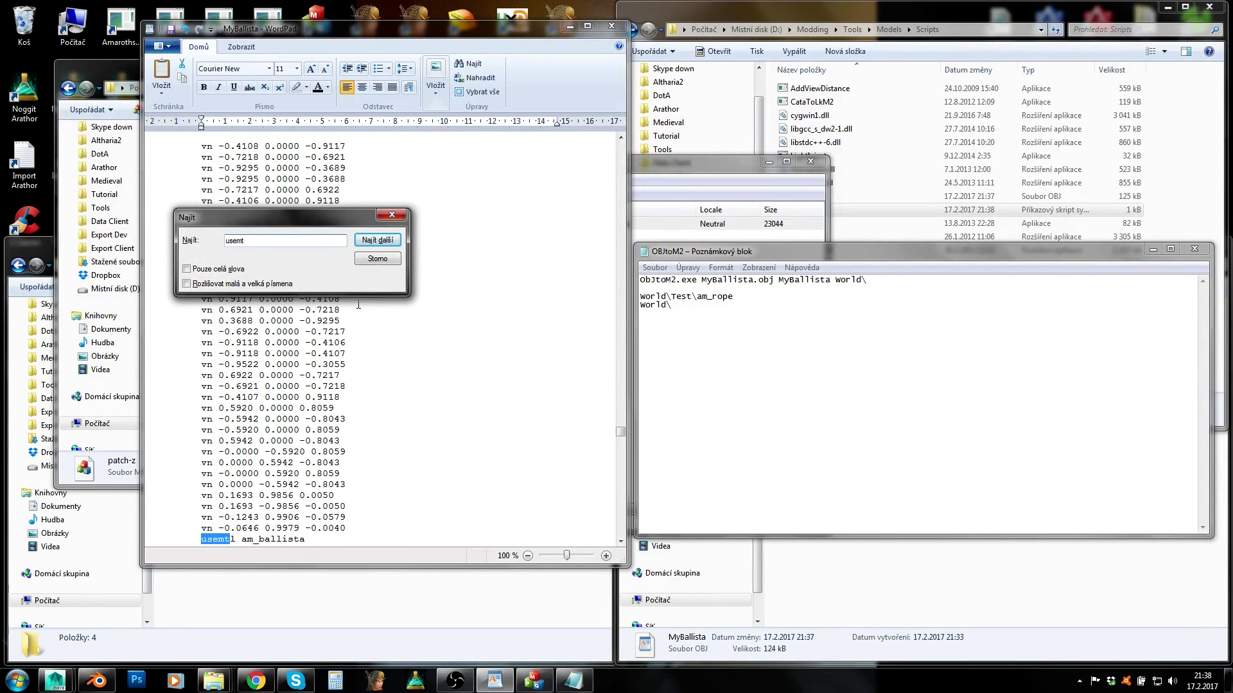
left_click(378, 259)
left_click(276, 527)
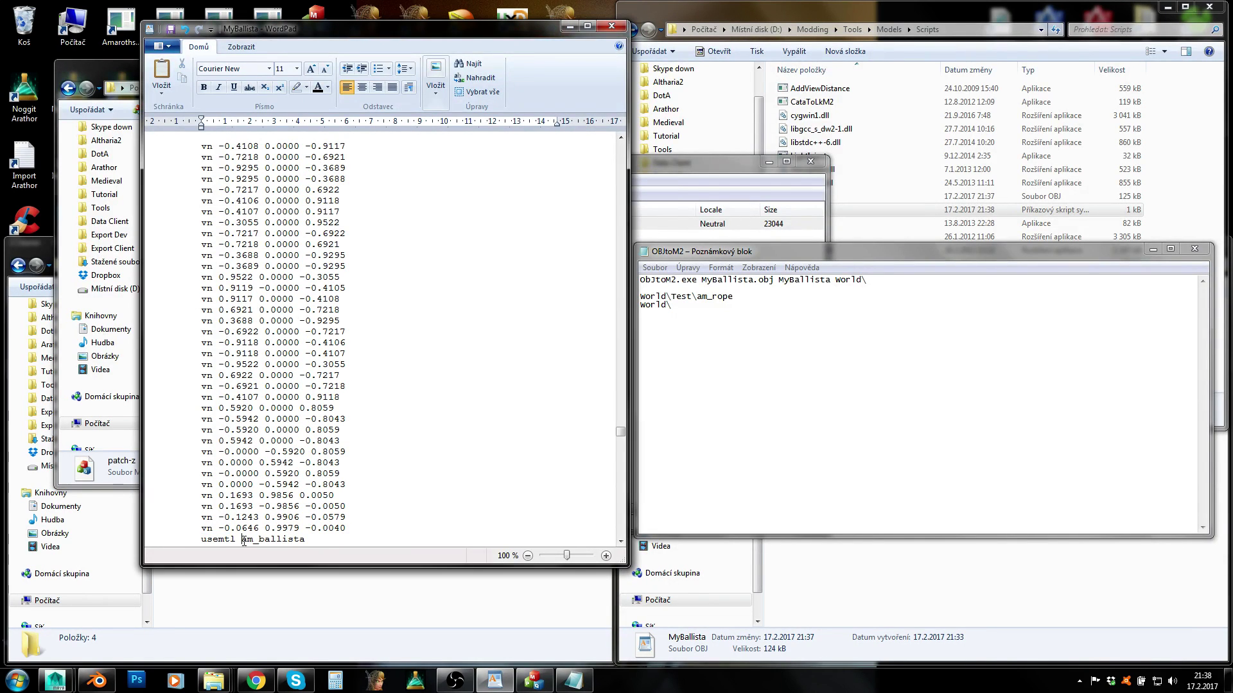
Append am_ballista to the second sample World\ line, add .blp to both paths, and separate them with a blank line.
left_click_drag(242, 540, 306, 540)
key("ctrl+c")
left_click(709, 333)
key("ctrl+v")
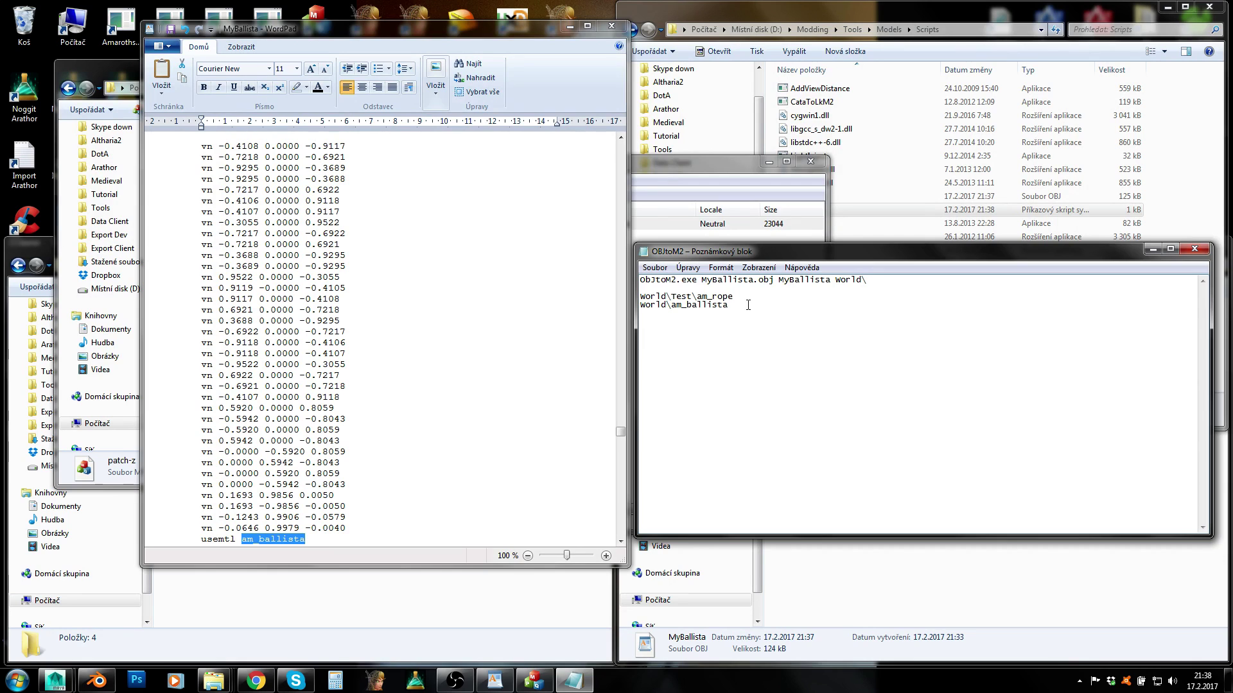
type("blp")
key("Return")
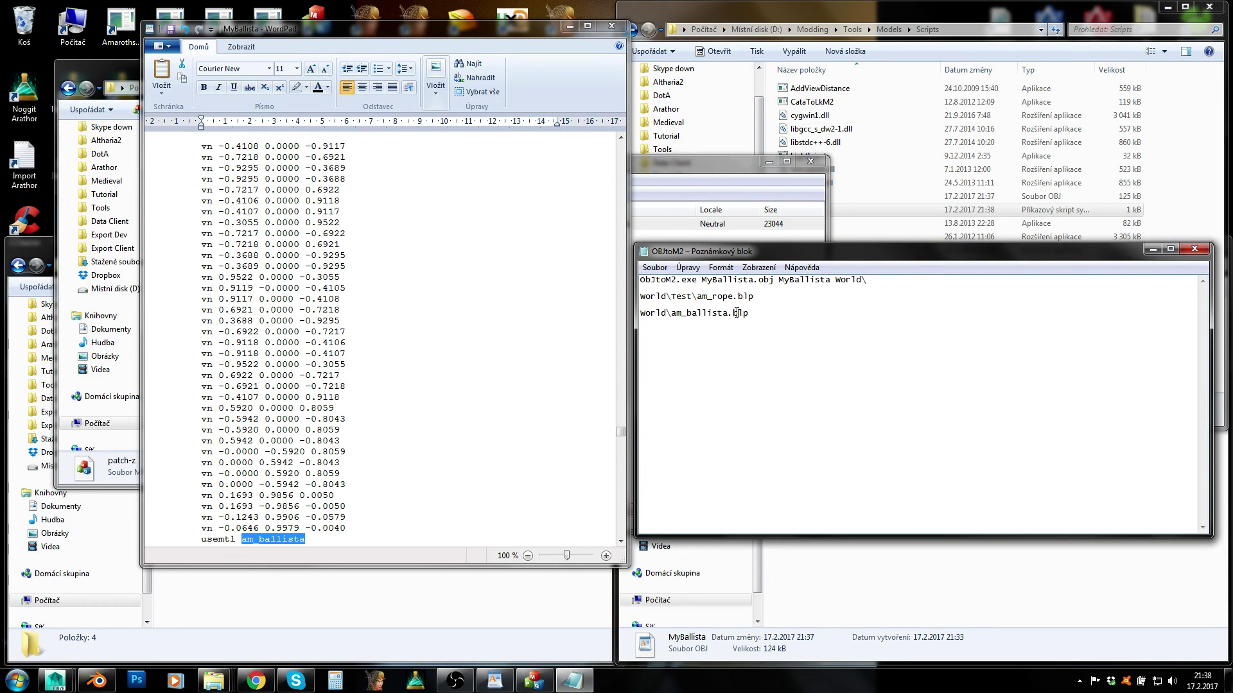
Compare the Test\ part of the sample rope path with the am_ballista usemtl entry, and save MyBallista.obj.
left_click_drag(671, 296, 693, 296)
key("alt+Tab")
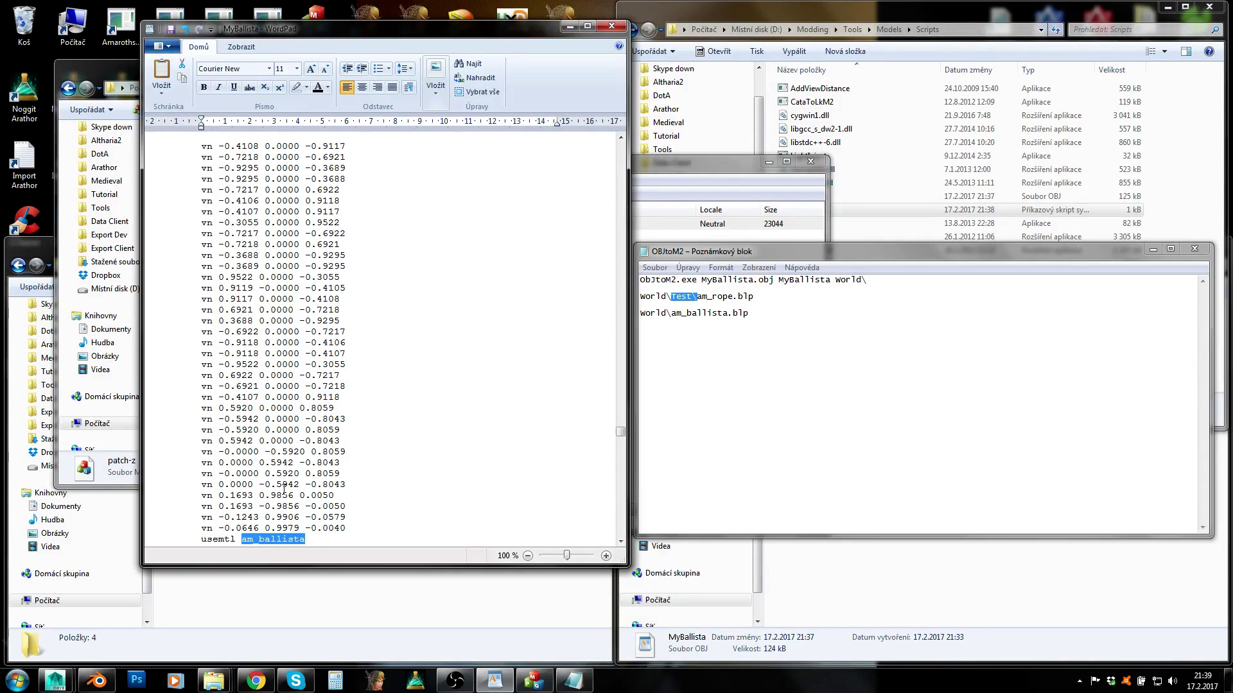
left_click(319, 539)
left_click(797, 360)
left_click(441, 332)
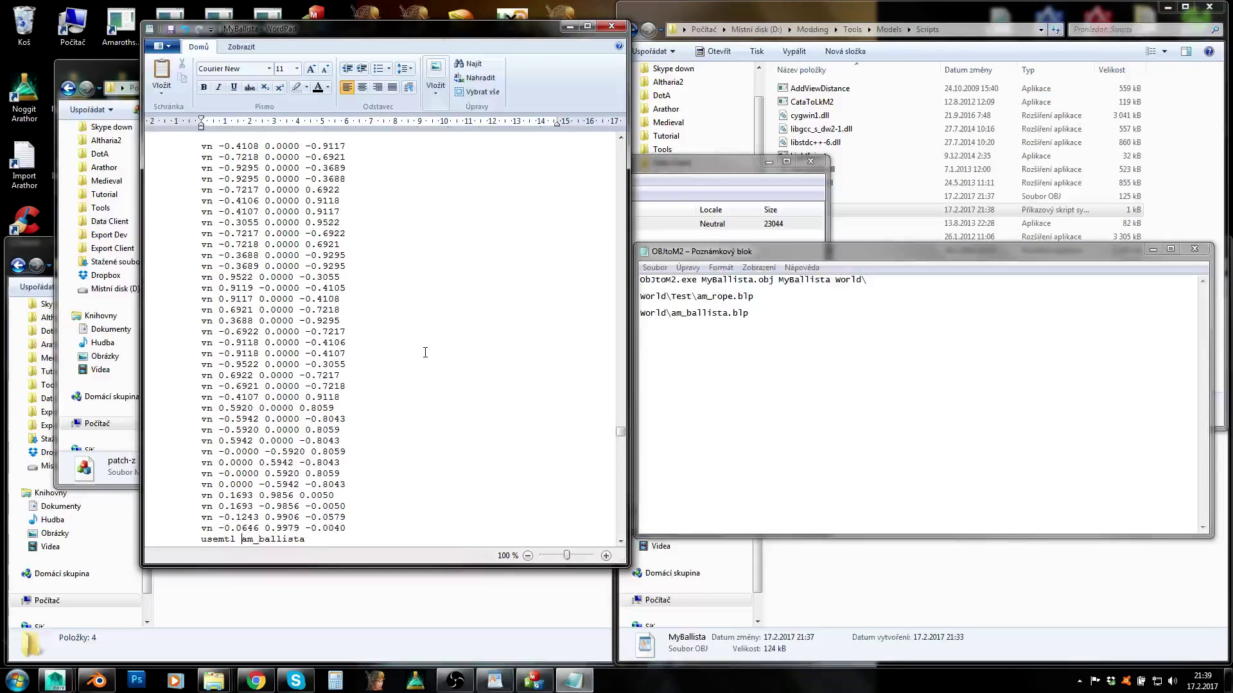
scroll(427, 352, "down", 12)
Delete the two sample texture paths from the OBJtoM2 script and save it.
left_click(914, 352)
left_click_drag(913, 352, 605, 299)
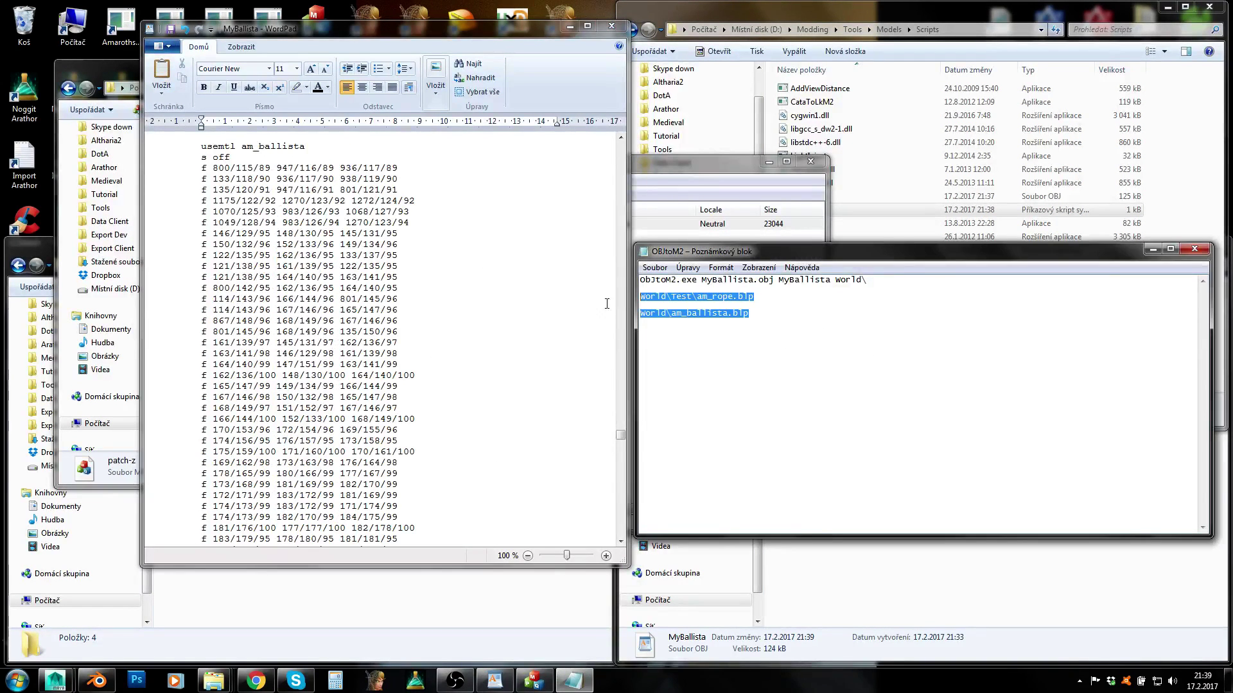
key("Delete")
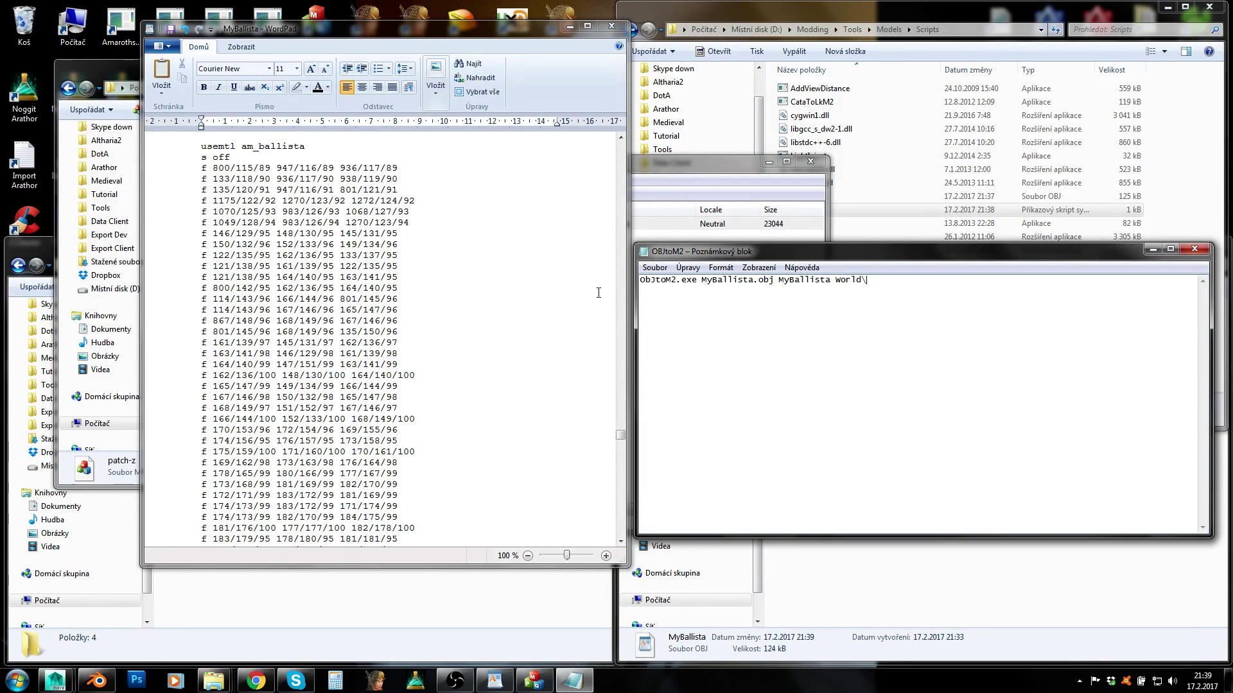
key("ctrl+s")
Close MyBallista.obj and the script text, and run the OBJtoM2 command script in the Scripts folder.
left_click(611, 26)
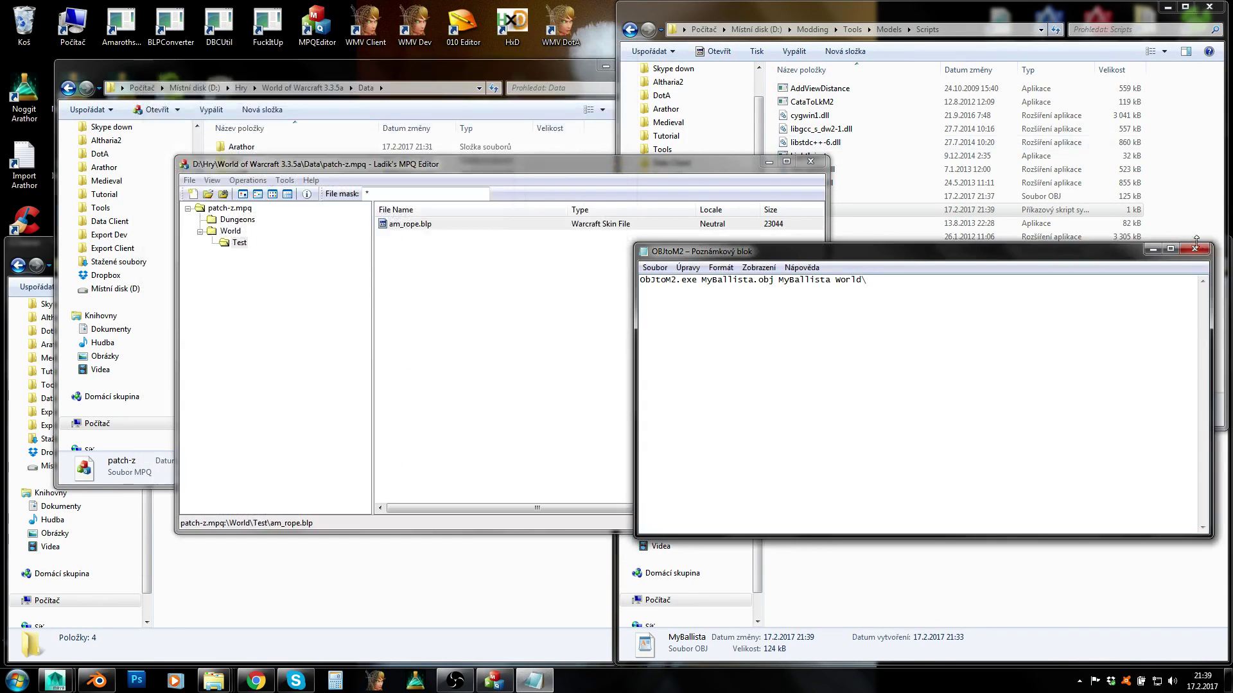
left_click(1194, 249)
left_click(888, 333)
double_click(813, 211)
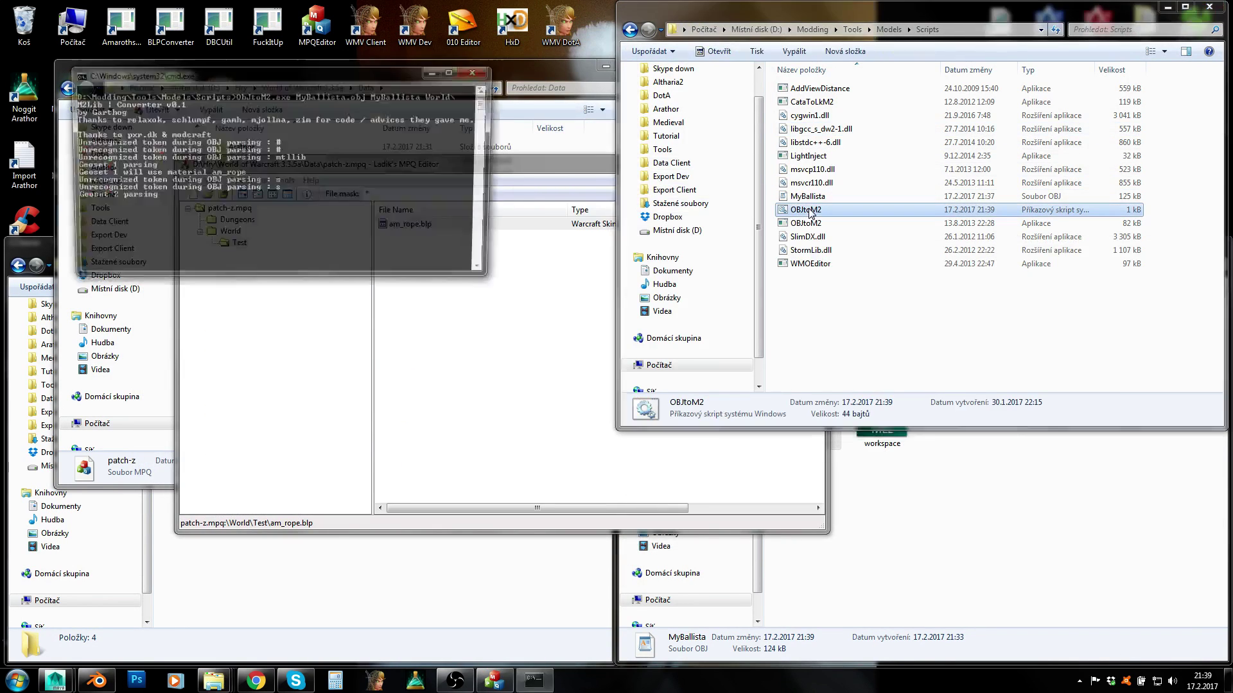
Open the generated MyBallista.m2 in 010 Editor, search for .blp, and check the stored am_rope texture path.
left_click(802, 201)
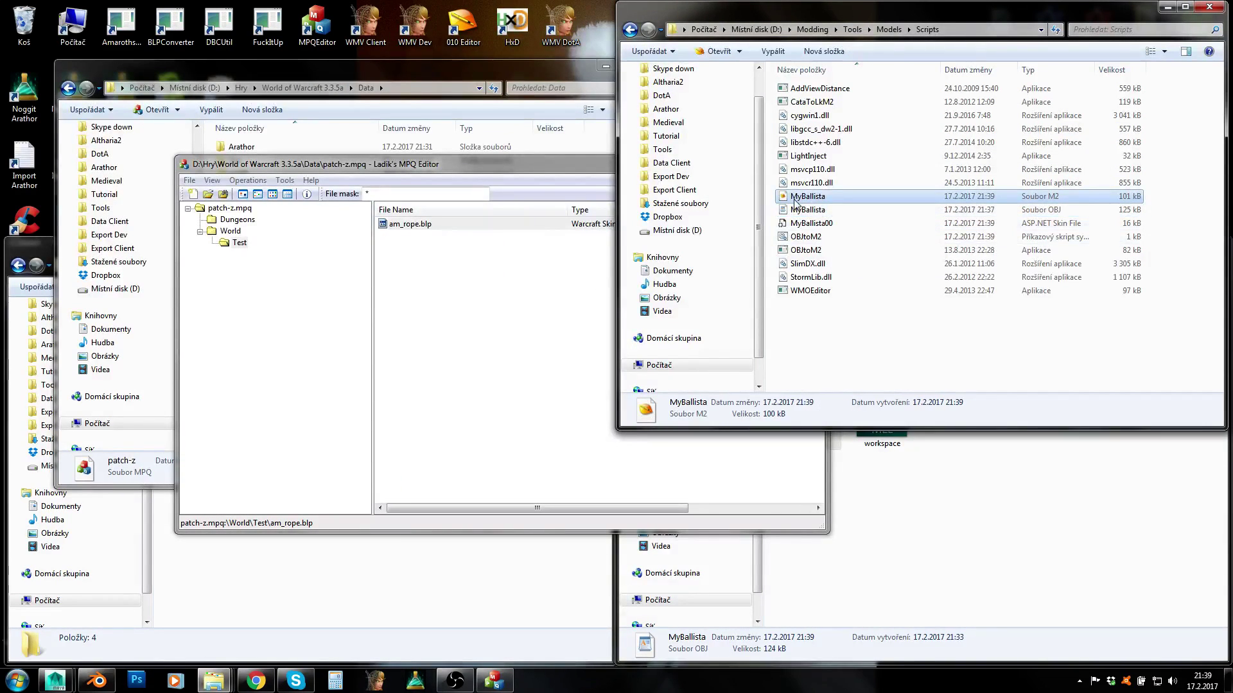
double_click(802, 201)
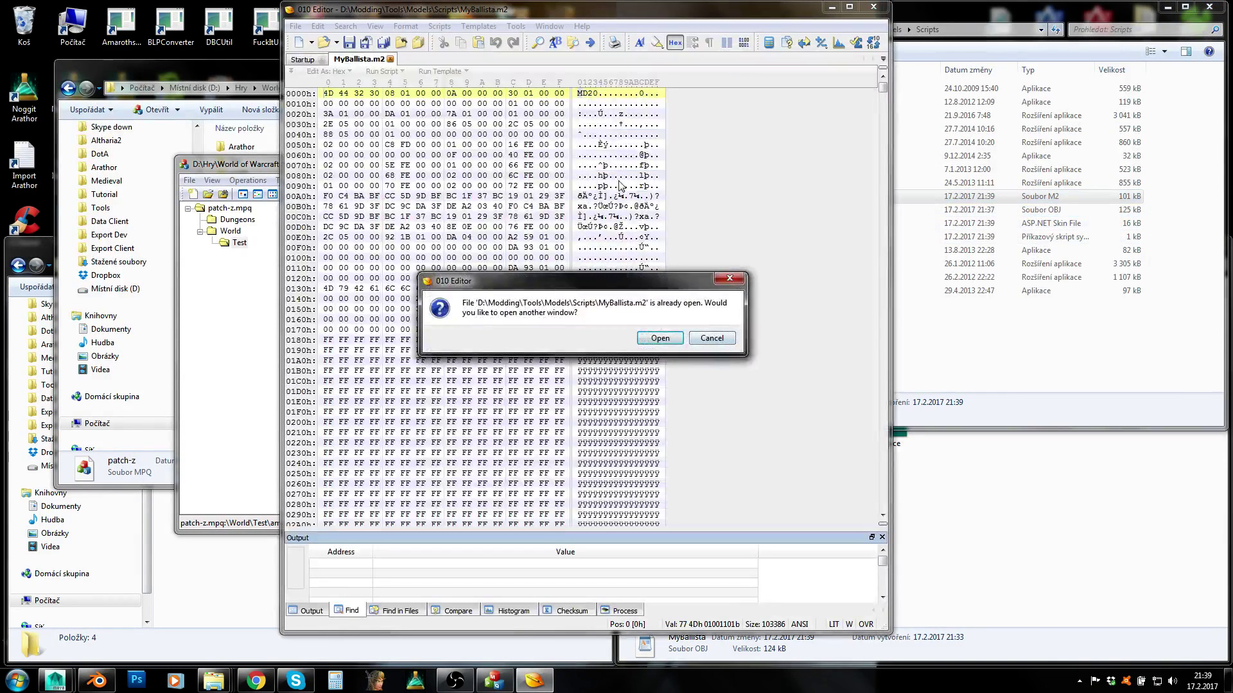
left_click(723, 334)
left_click(628, 185)
key("ctrl+f")
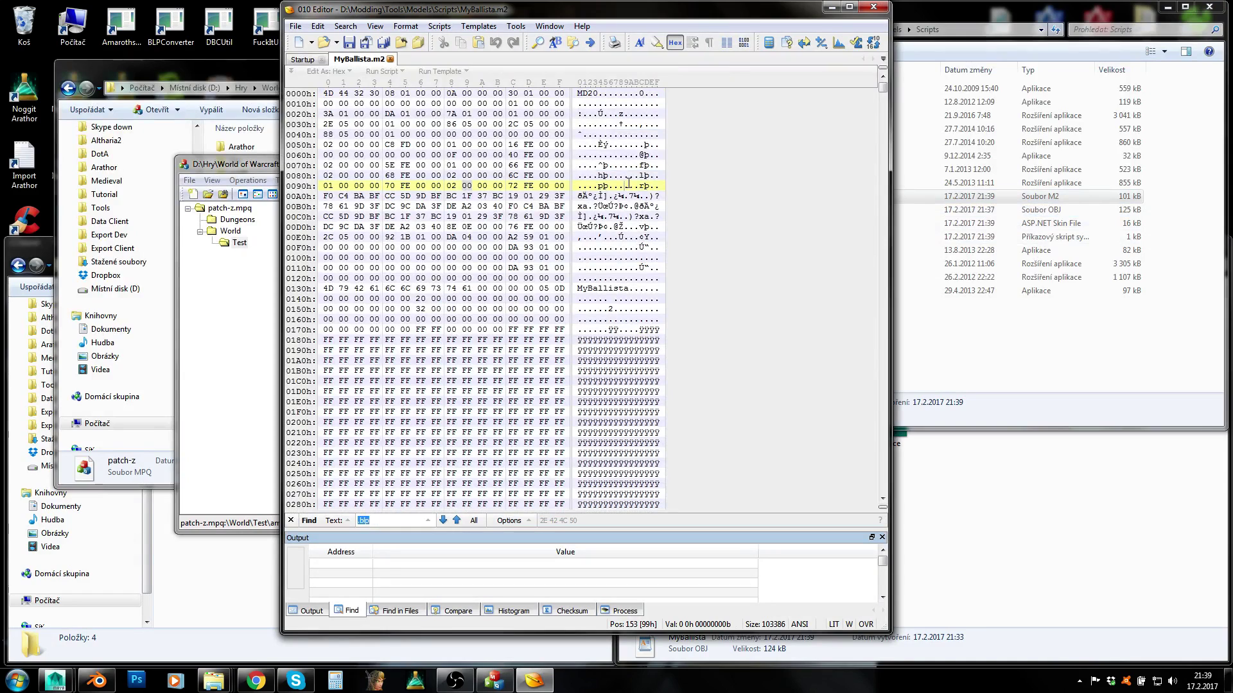
type(".blp")
key("Return")
left_click(629, 298)
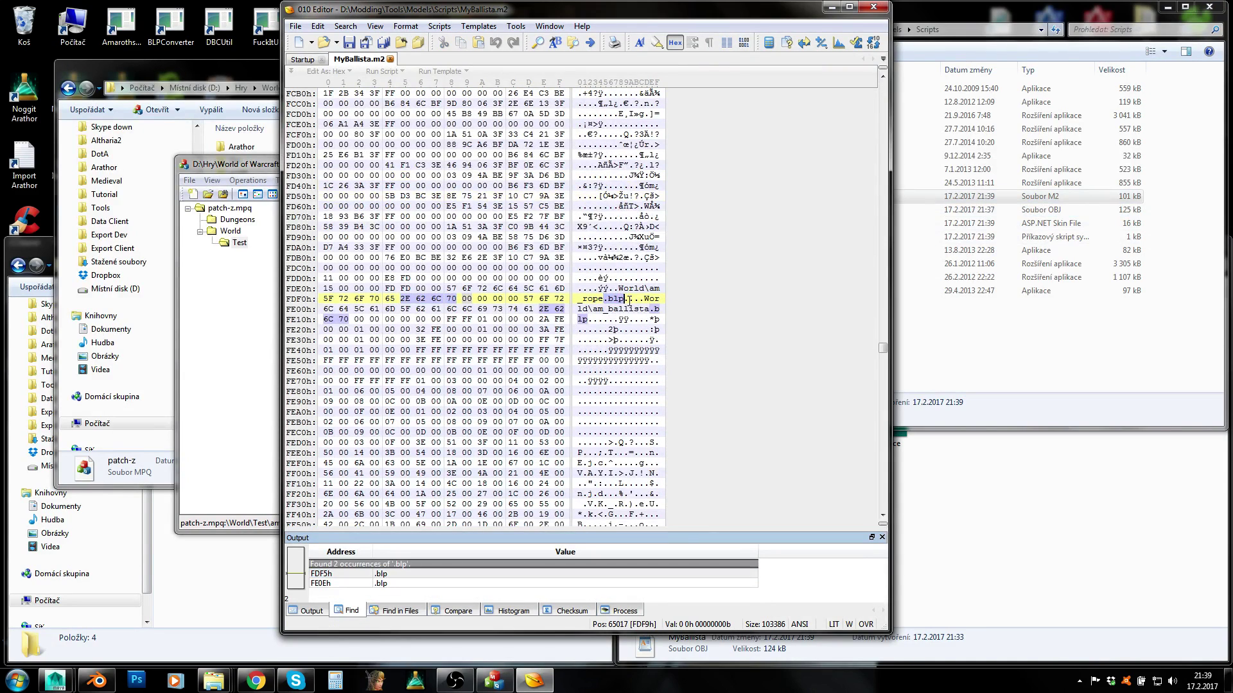
mouse_move(620, 289)
left_mouse_down()
mouse_move(659, 290)
mouse_move(622, 299)
left_mouse_up()
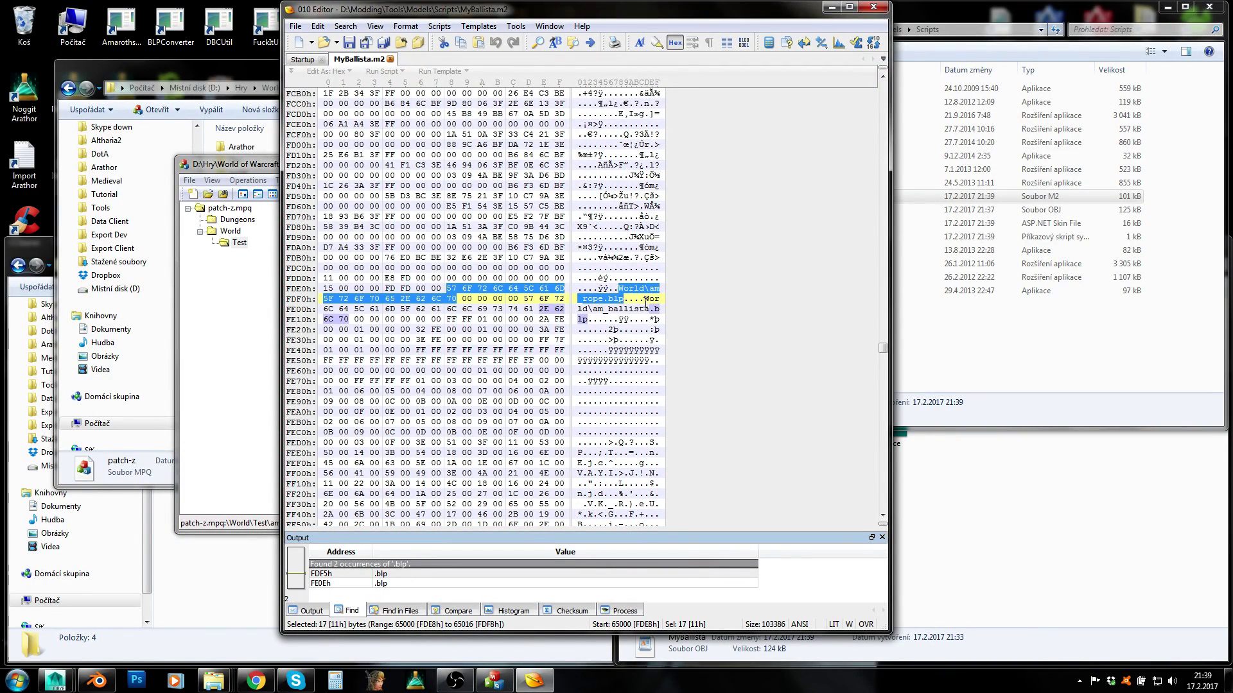
Close 010 Editor and delete the generated MyBallista M2 and skin files from the Scripts folder.
left_click(1031, 383)
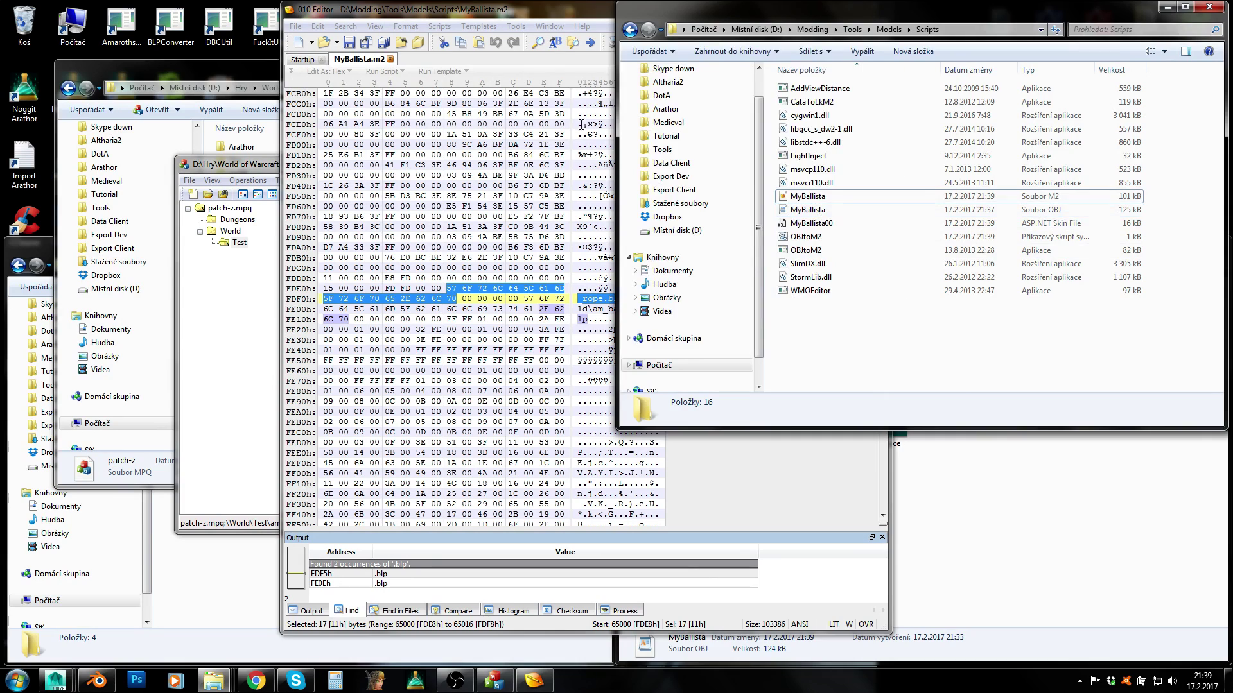
left_click(570, 18)
left_click(873, 7)
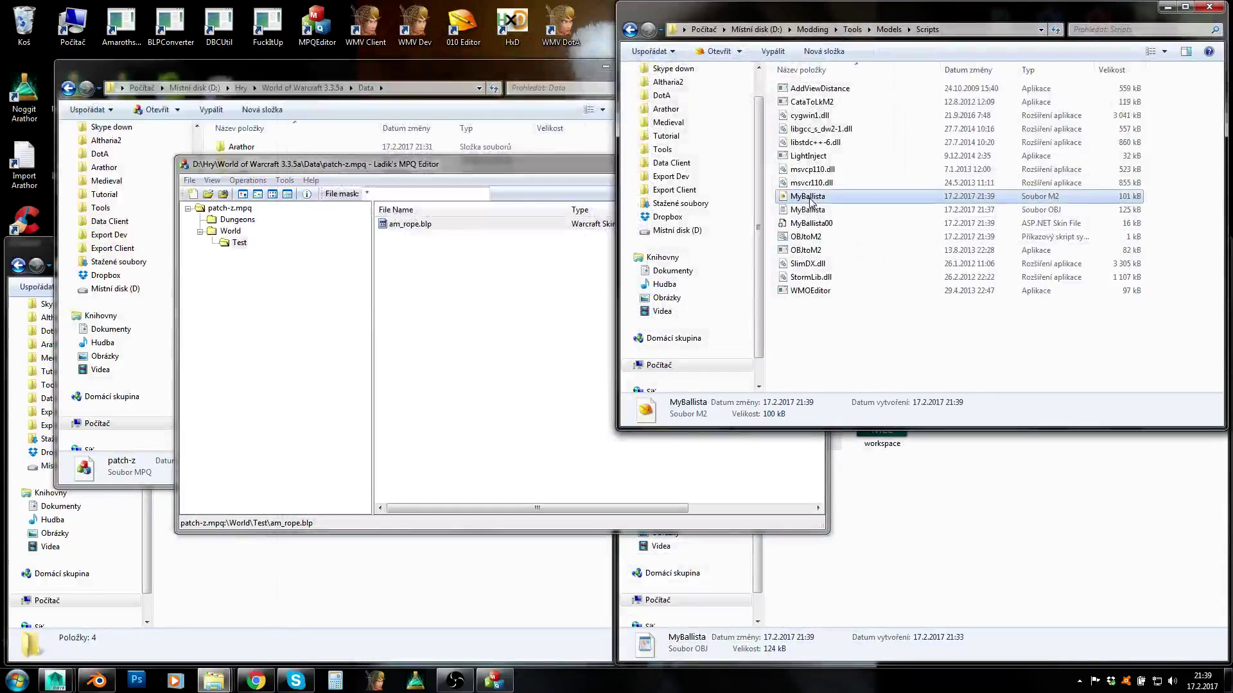
key("Delete")
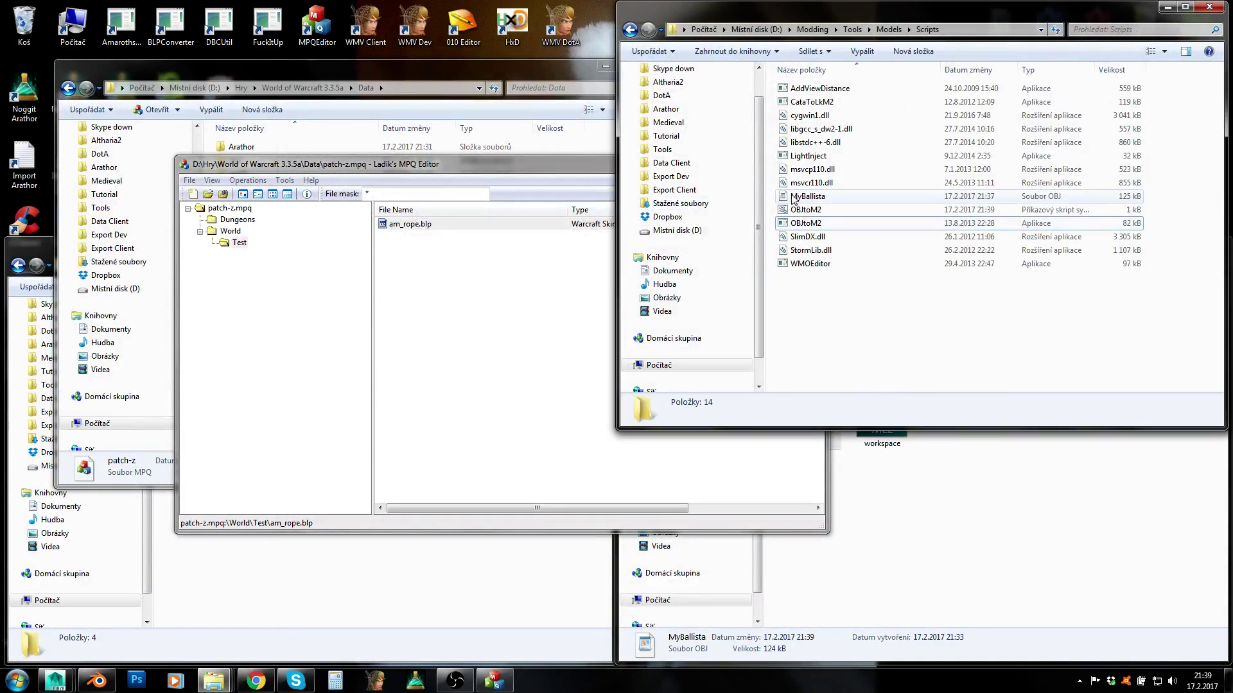
In the Scripts folder's MyBallista.obj, change the am_rope usemtl entry to Test\am_rope, save, and close the file.
left_click(801, 198)
double_click(801, 198)
key("ctrl+f")
type("usemtl")
key("Return")
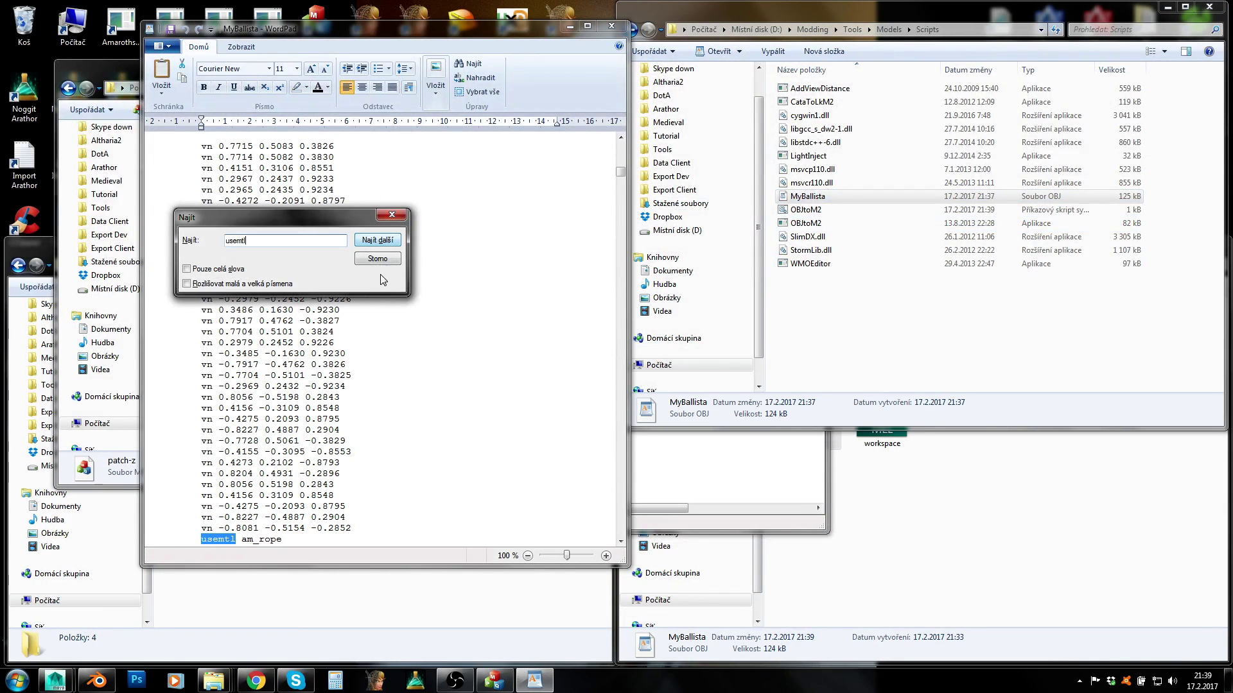
key("Escape")
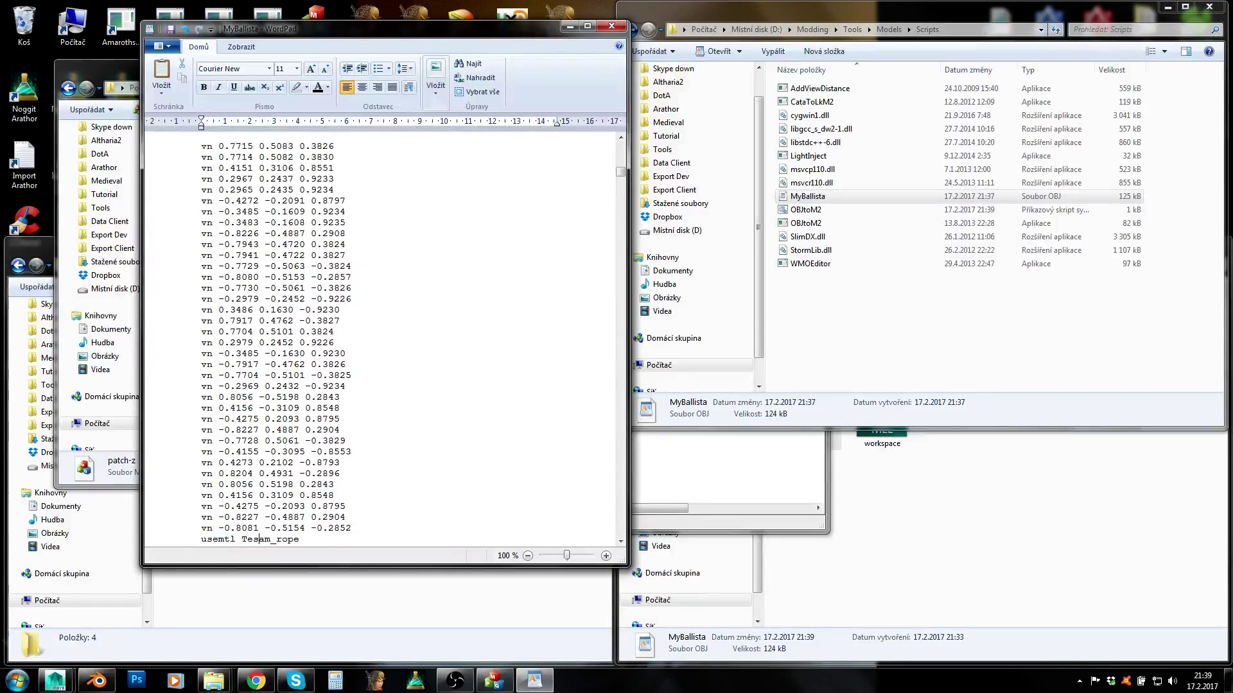
scroll(382, 340, "down", 12)
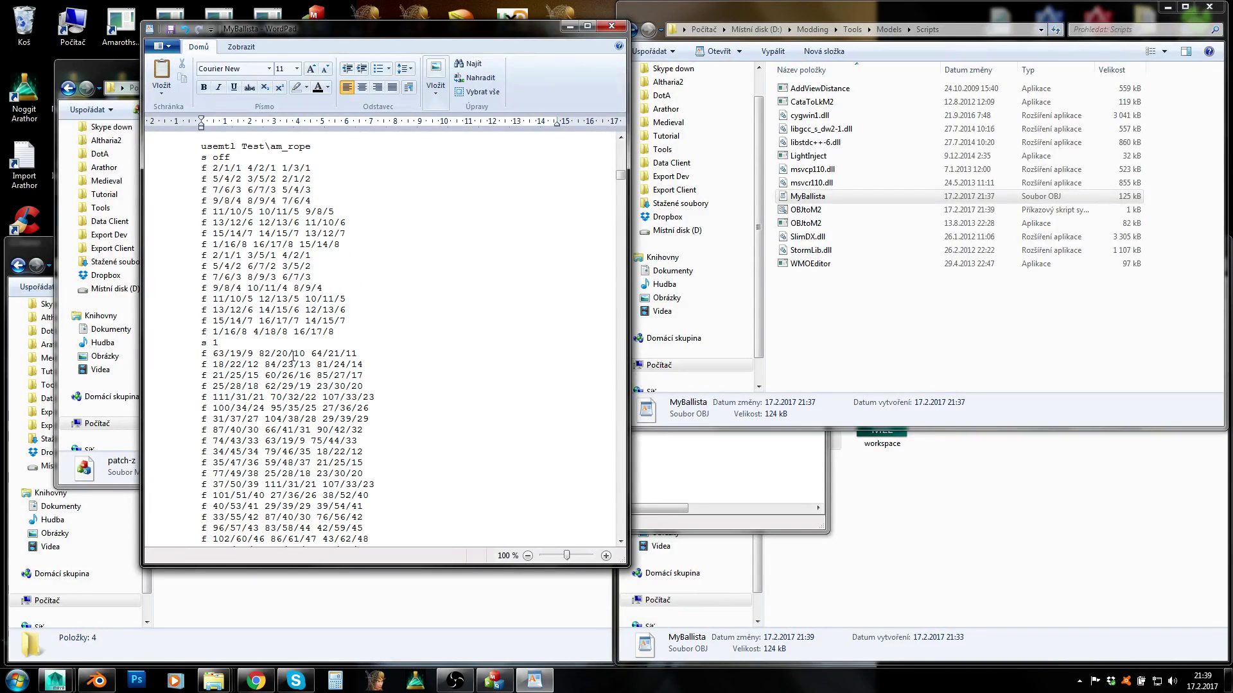
left_click(611, 26)
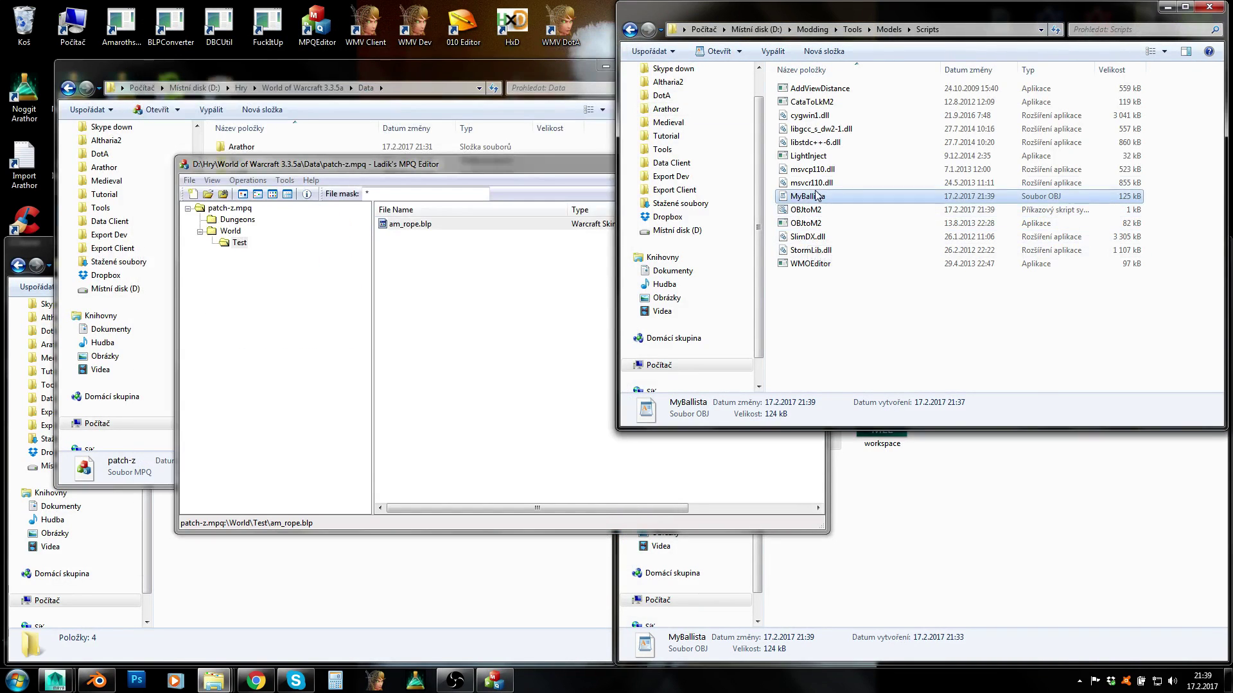
Run the OBJtoM2 command script again and open the new MyBallista.m2 in 010 Editor.
double_click(807, 211)
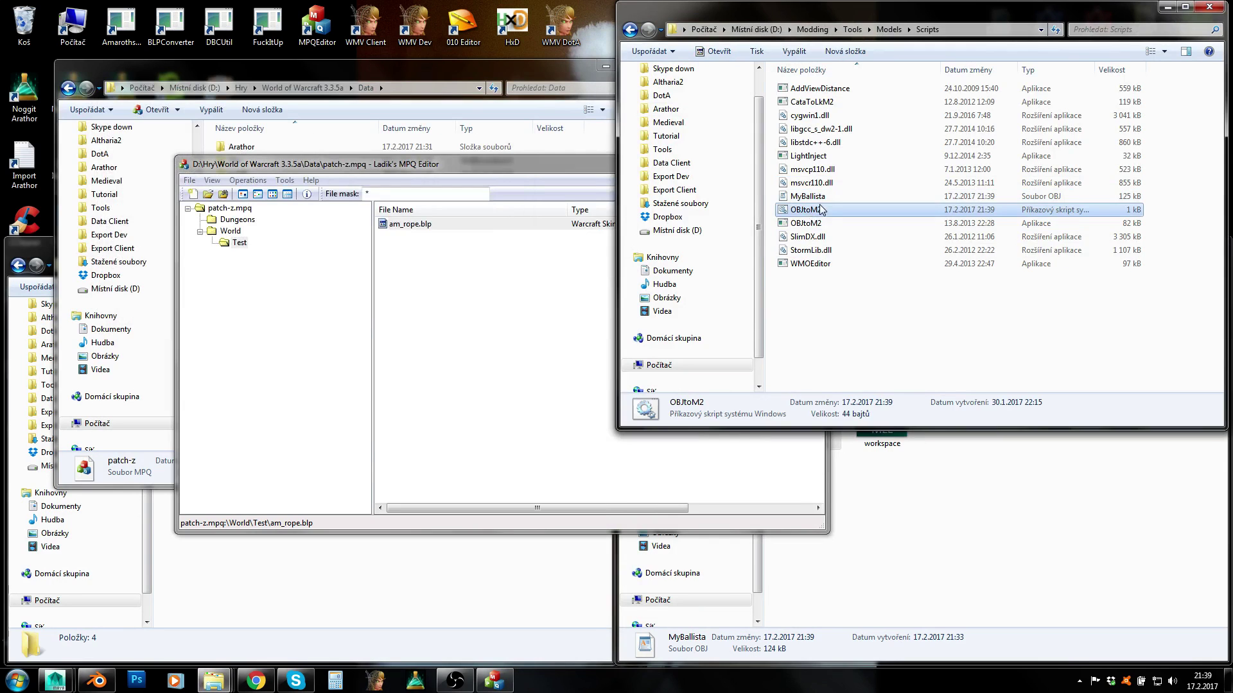
double_click(810, 196)
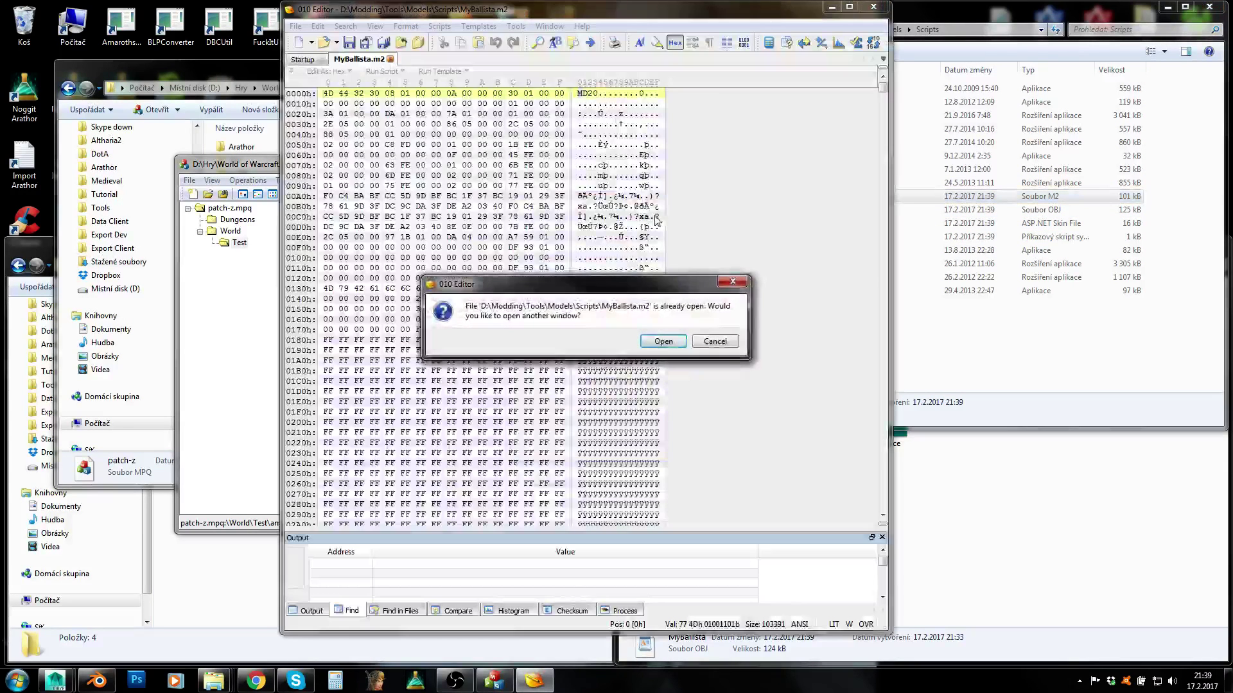
left_click(715, 341)
left_click(606, 166)
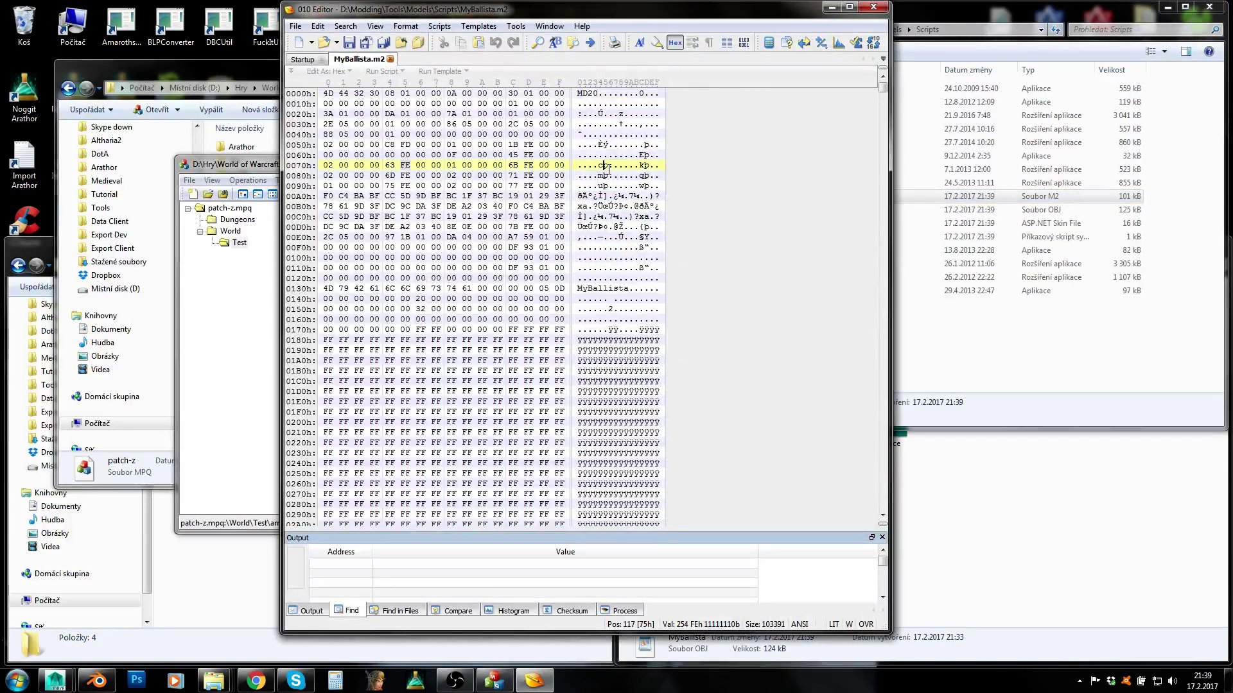
Search MyBallista.m2 for .blp and check the stored am_rope and am_ballista texture paths.
key("ctrl+f")
type("us")
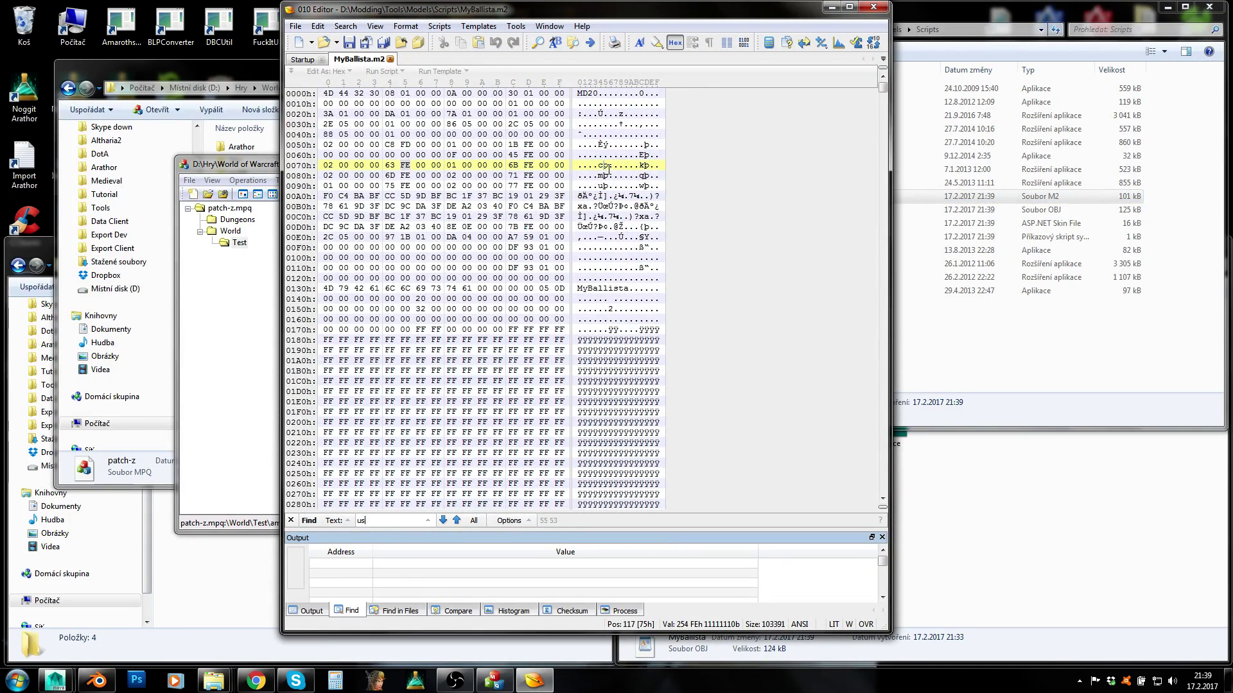
key("Return")
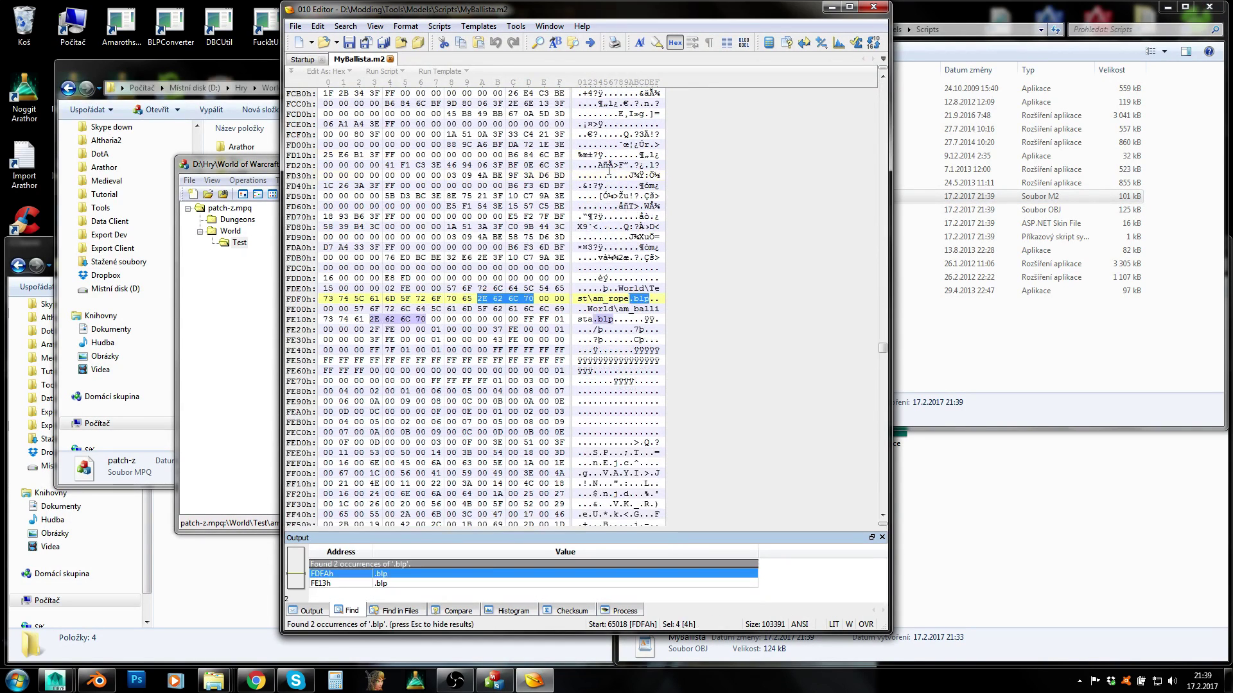
left_click(616, 298)
mouse_move(620, 288)
left_mouse_down()
mouse_move(634, 309)
mouse_move(613, 309)
left_mouse_up()
left_click(626, 320)
left_click(615, 343)
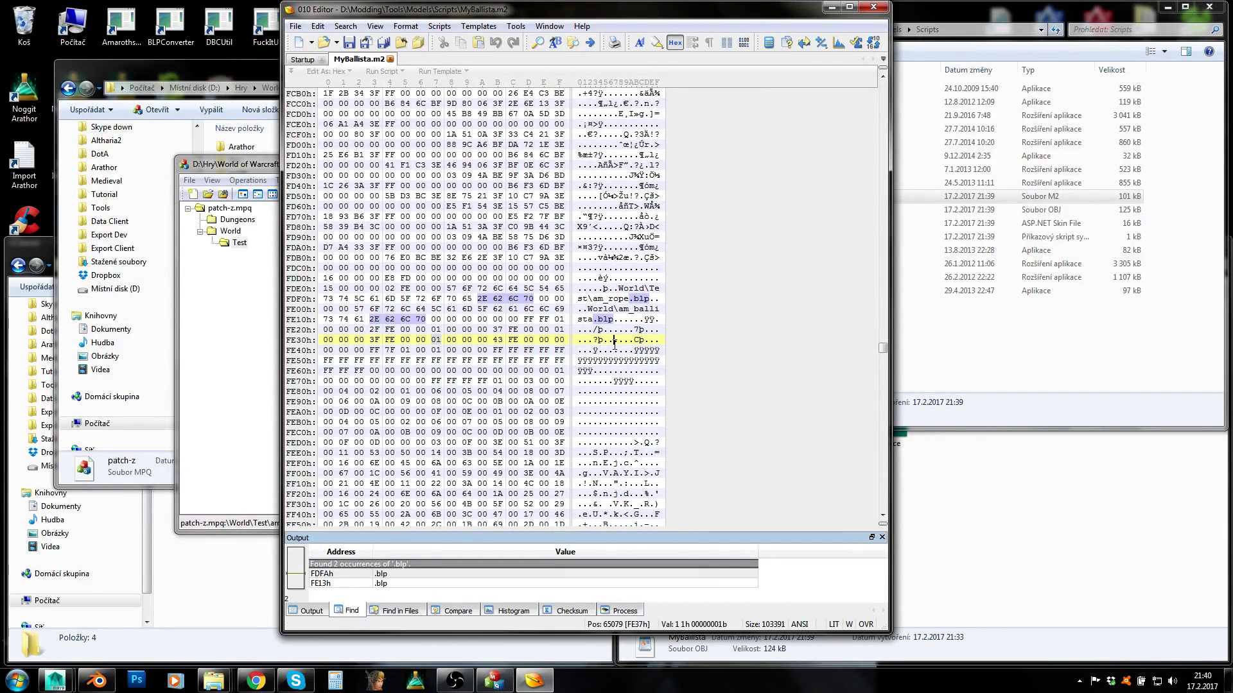
left_click(635, 309)
left_click_drag(615, 319, 619, 288)
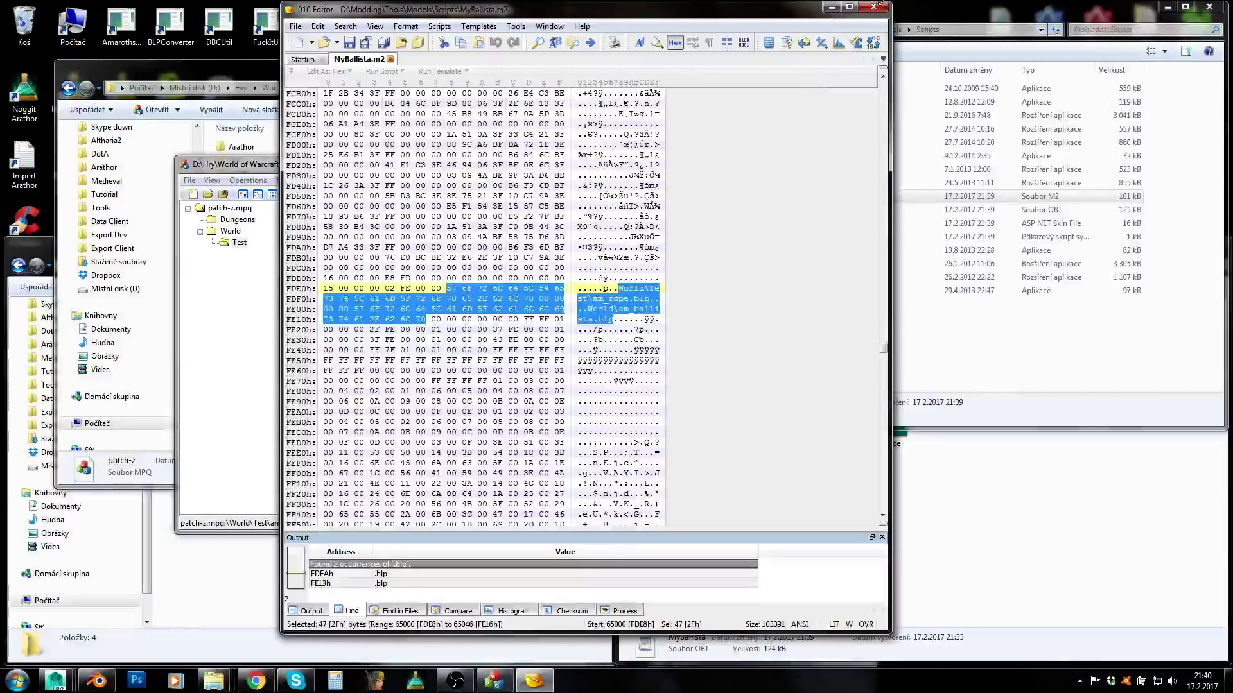
Close 010 Editor, add MyBallista.m2 and MyBallista00.skin from the Scripts folder to patch-z.mpq's World folder, and close the archive.
left_click(874, 6)
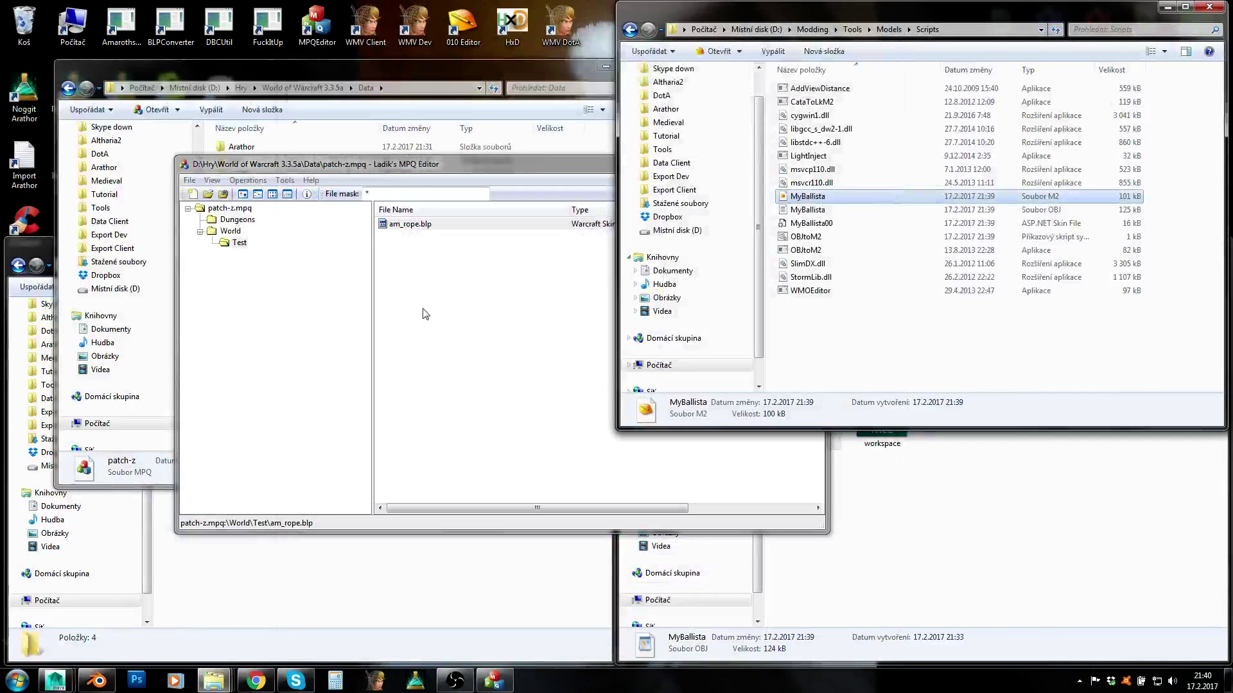
left_click(230, 231)
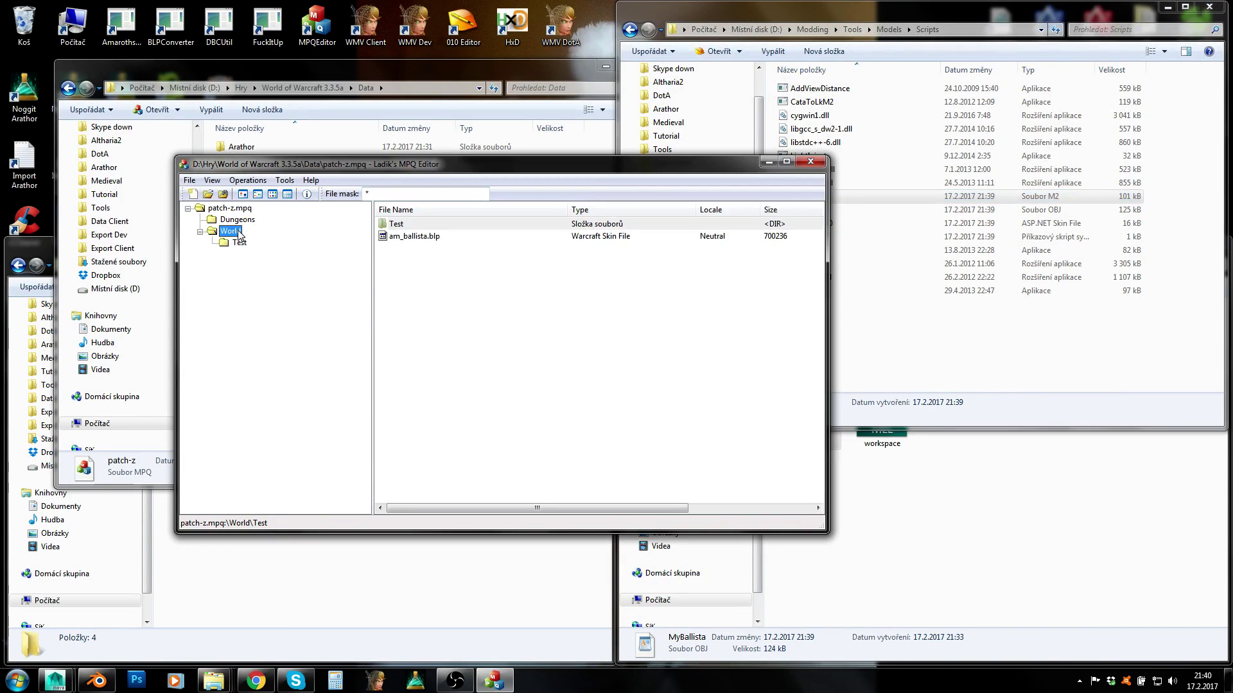
left_click(929, 349)
left_click(808, 196)
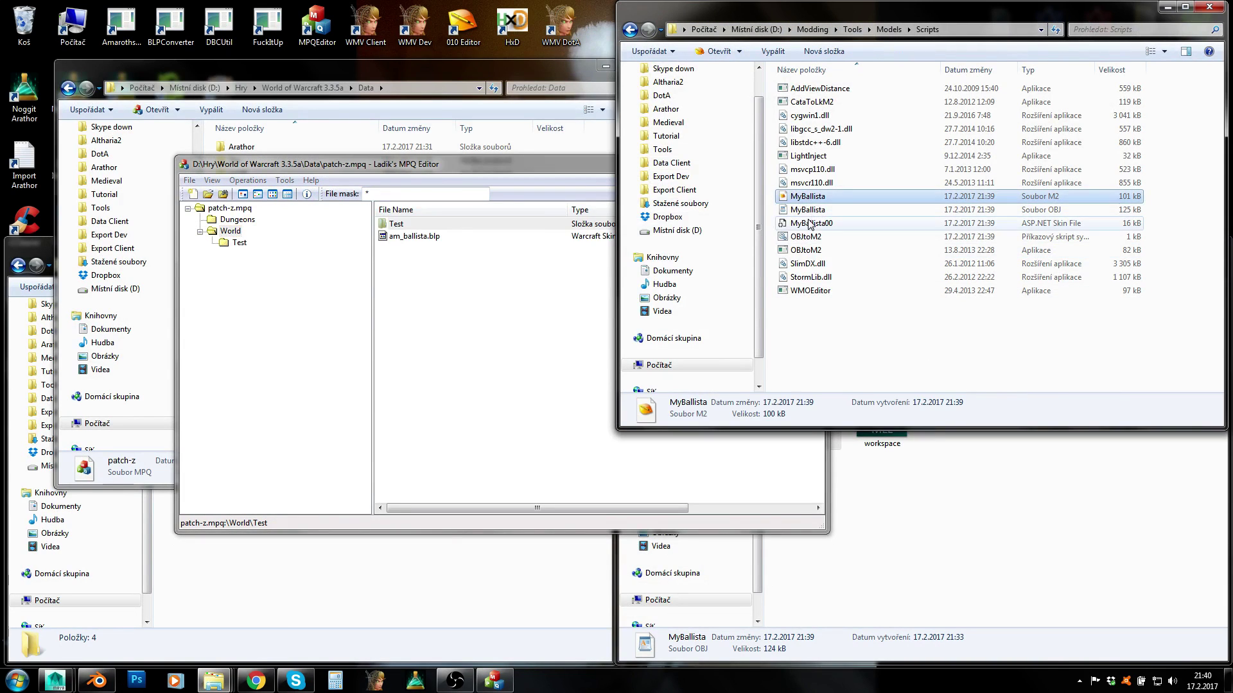
left_click(811, 223, "ctrl")
left_click(232, 220)
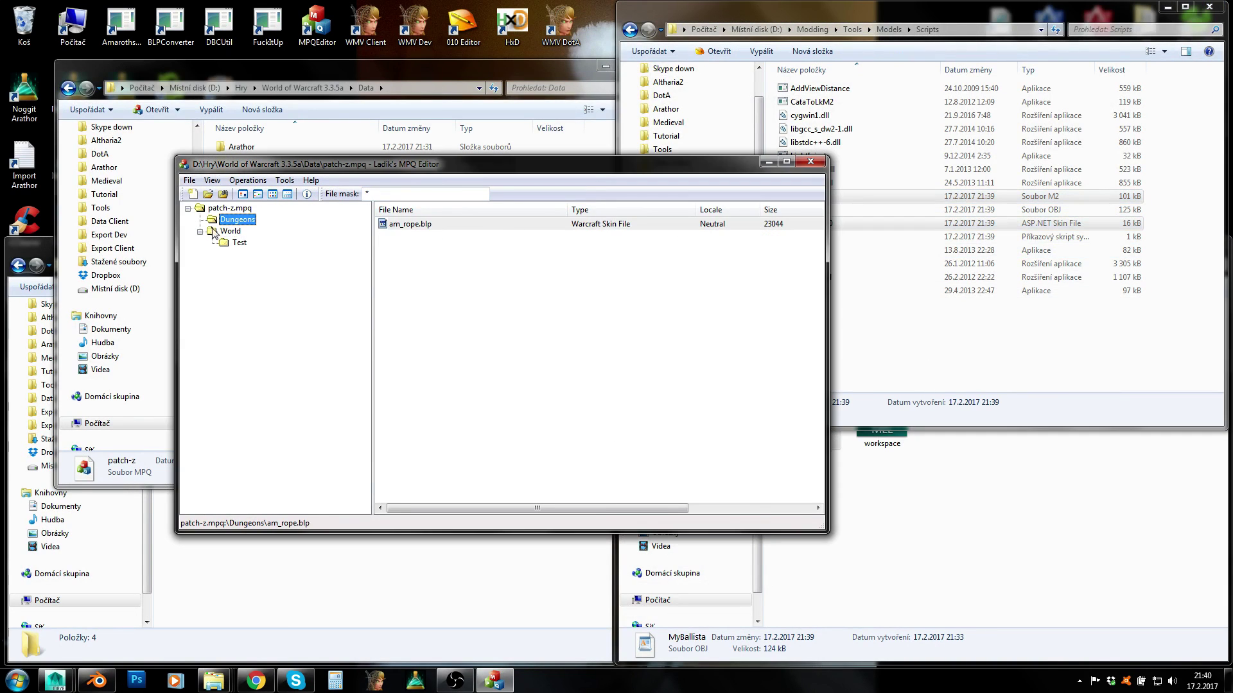
left_click(221, 231)
left_click(756, 18)
left_click_drag(802, 201, 454, 316)
left_click(692, 204)
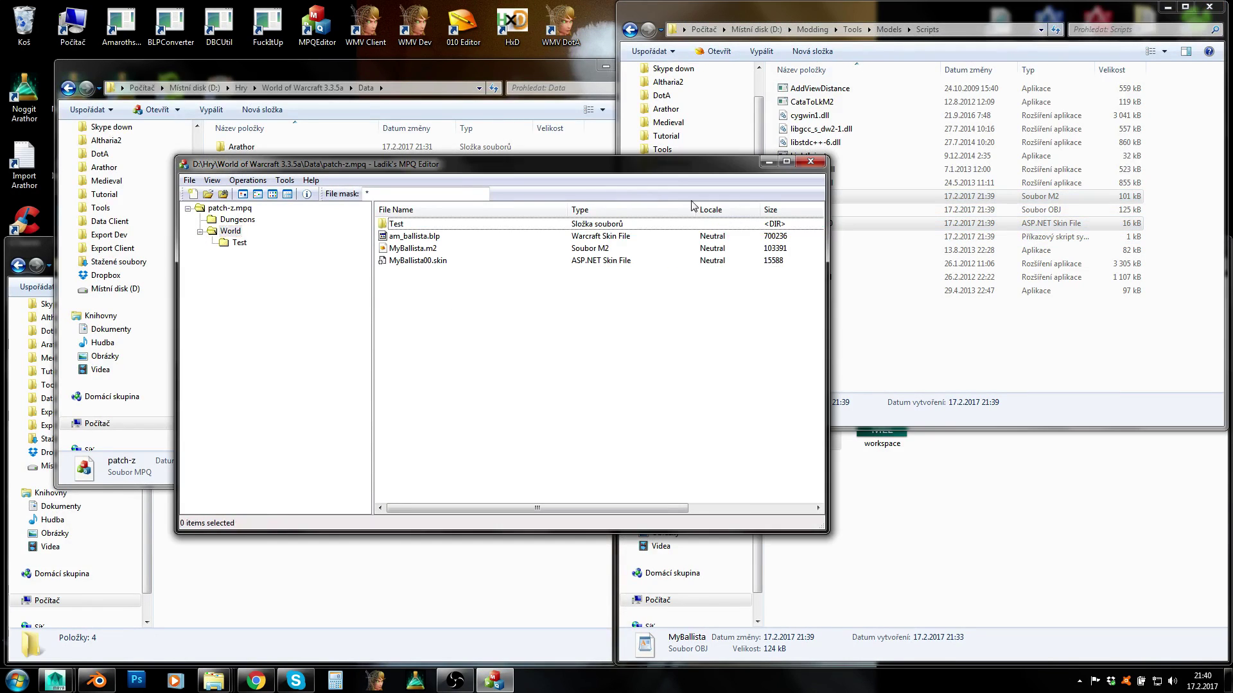
left_click(810, 161)
Open WoW Model Viewer, filter the models by MyBa, examine the textures and shading of Myballista.m2 from several angles, and close the viewer.
double_click(365, 26)
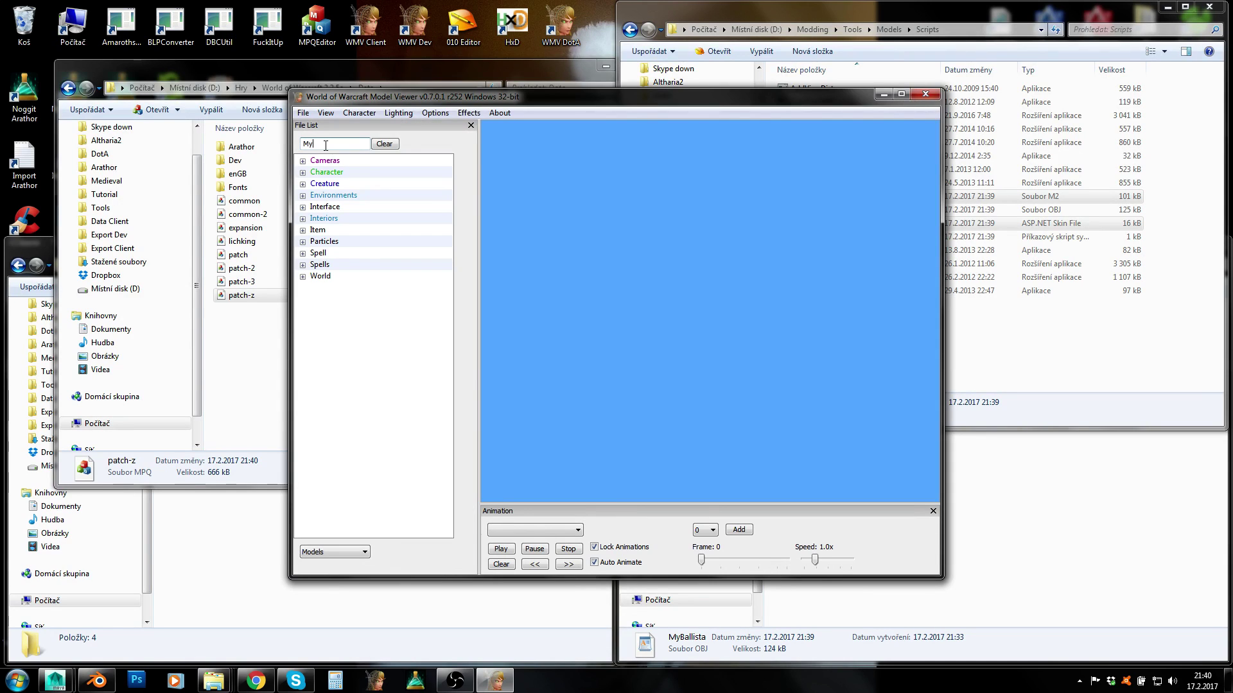
key("Return")
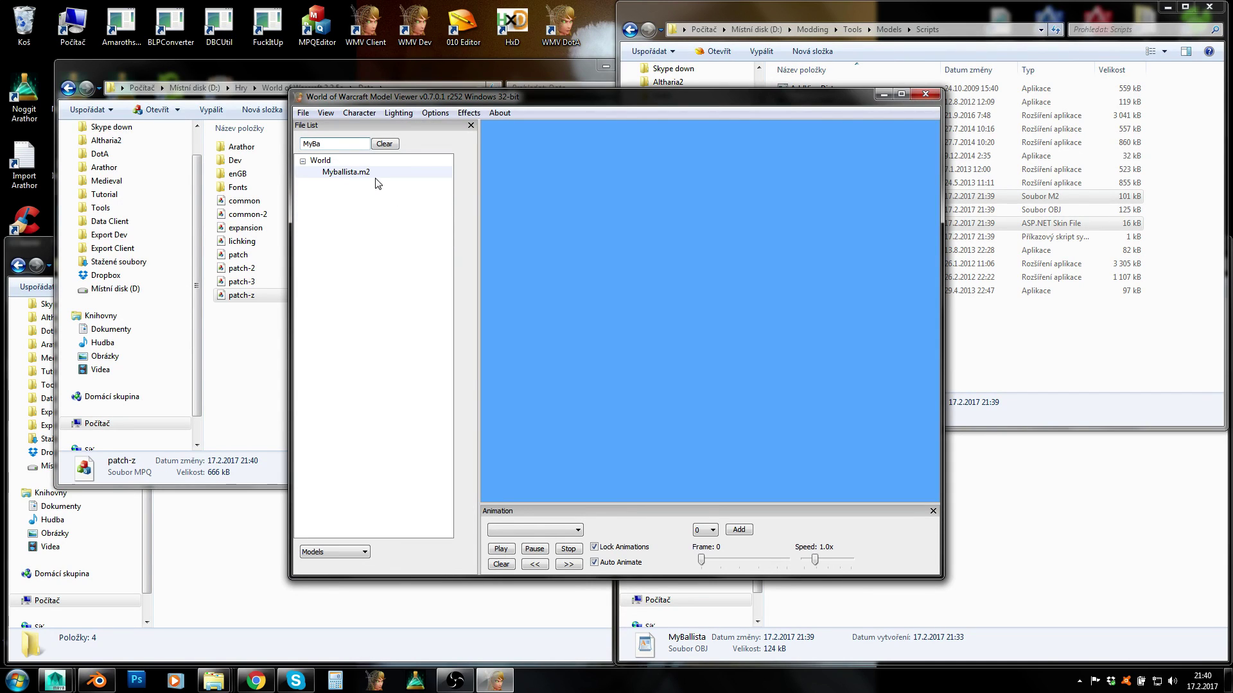
left_click(345, 171)
left_click_drag(706, 334, 679, 405)
left_click_drag(740, 347, 679, 335)
scroll(668, 328, "up", 8)
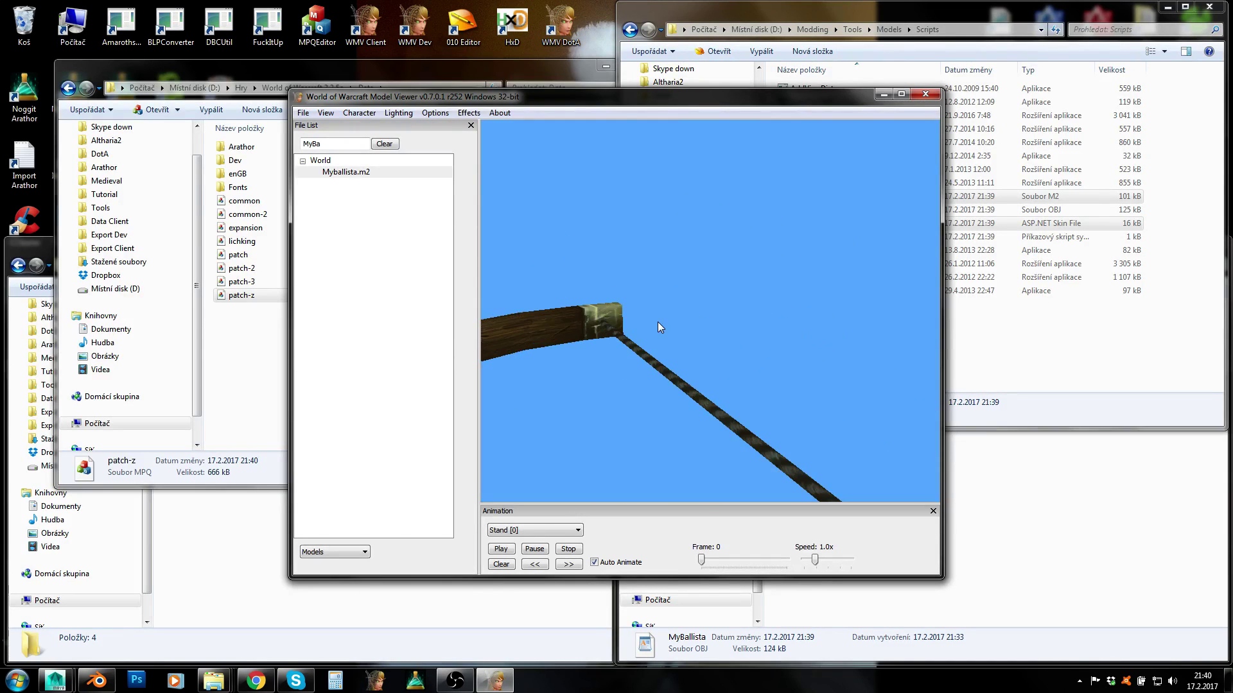
scroll(657, 294, "down", 2)
scroll(656, 294, "down", 5)
left_click_drag(664, 293, 675, 364)
scroll(719, 272, "up", 2)
scroll(719, 272, "down", 4)
left_click(926, 94)
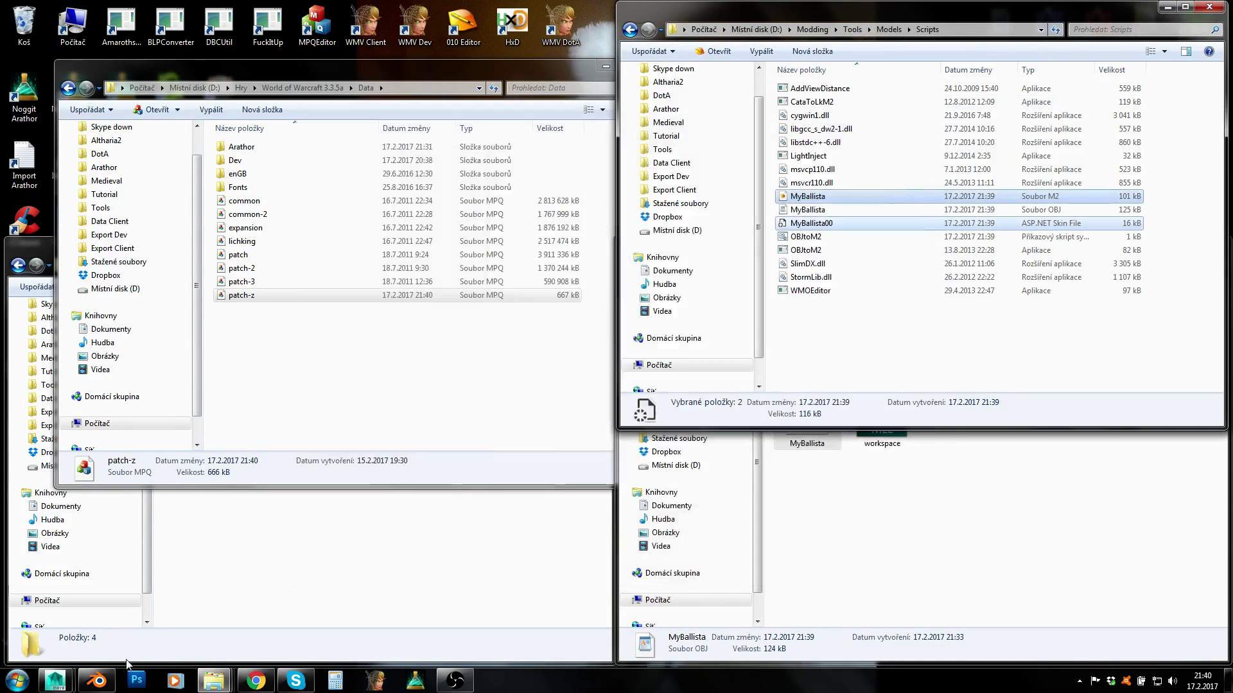
Switch to Blender, add an Edge Split modifier to pCube24 using only Sharp Edges, and apply it.
key("alt+Tab")
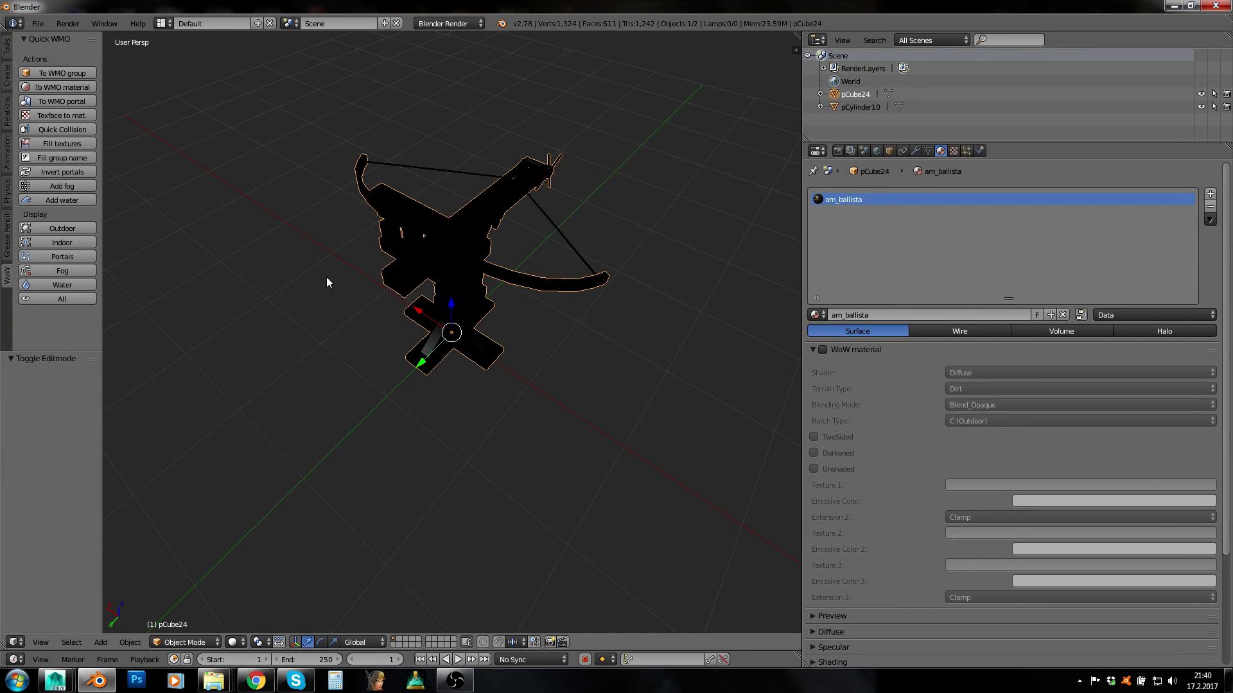
left_click(914, 150)
left_click(862, 195)
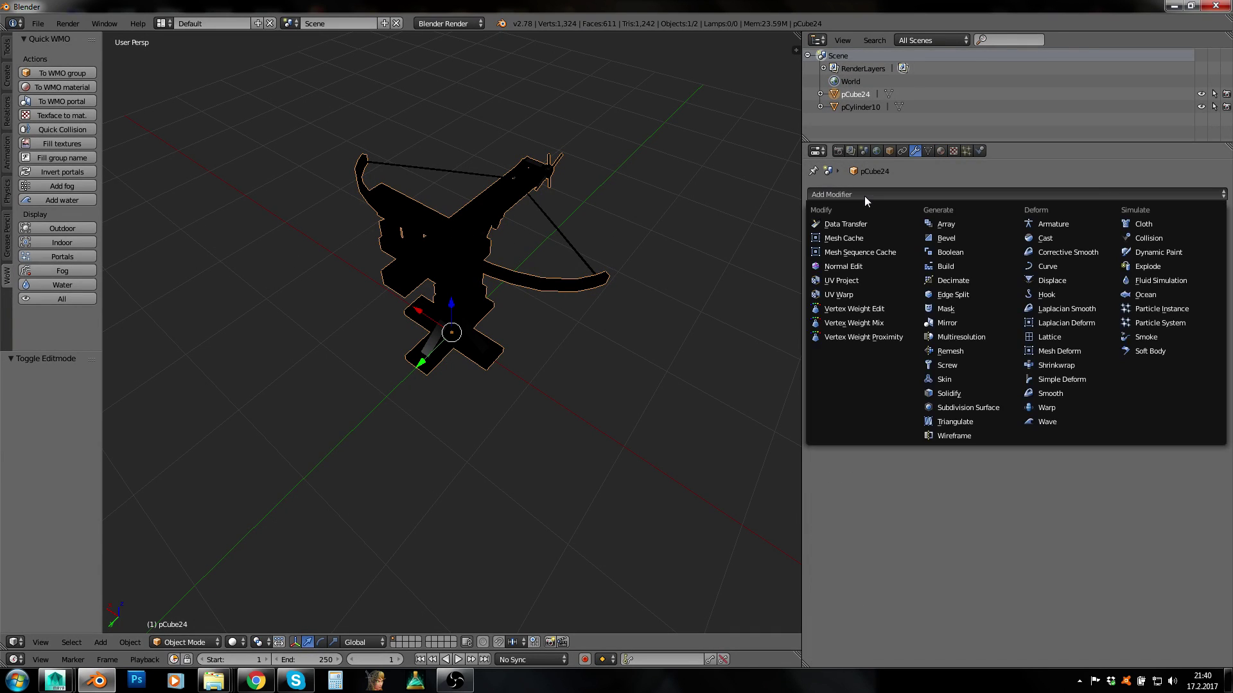
left_click(963, 293)
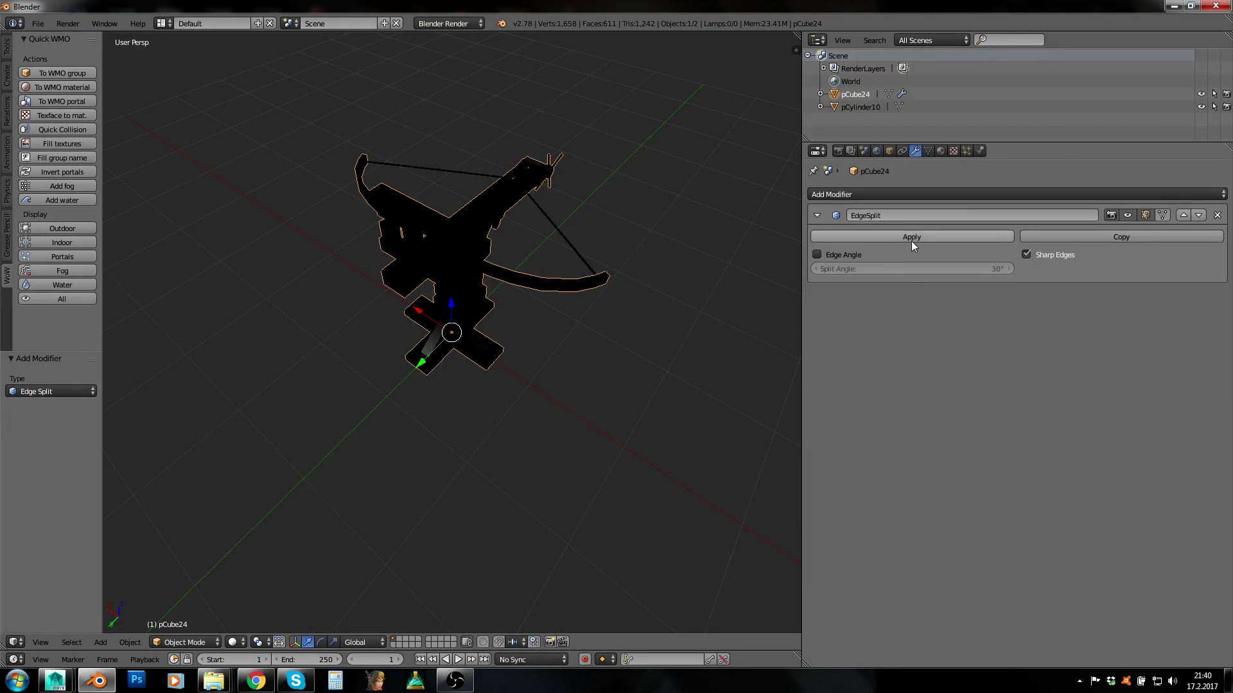
left_click(911, 239)
Add an Edge Split modifier to pCylinder10, disable Edge Angle so that only Sharp Edges is used, and apply it.
left_click(850, 106)
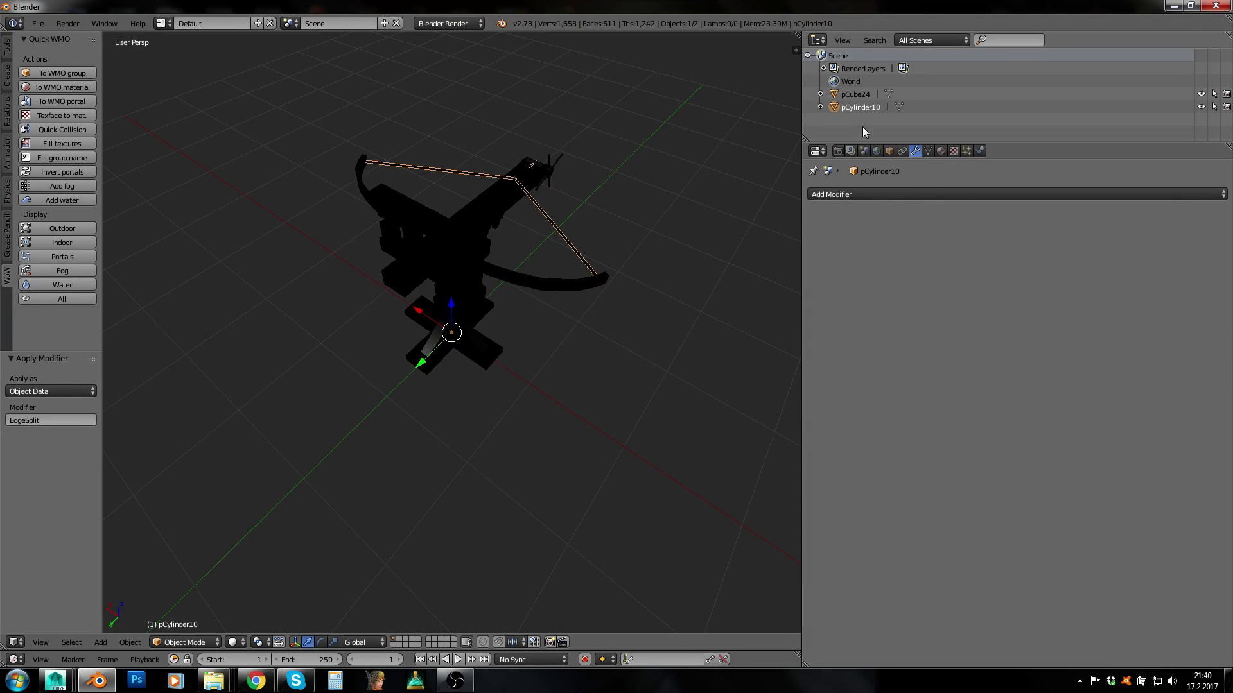
left_click(868, 194)
left_click(964, 292)
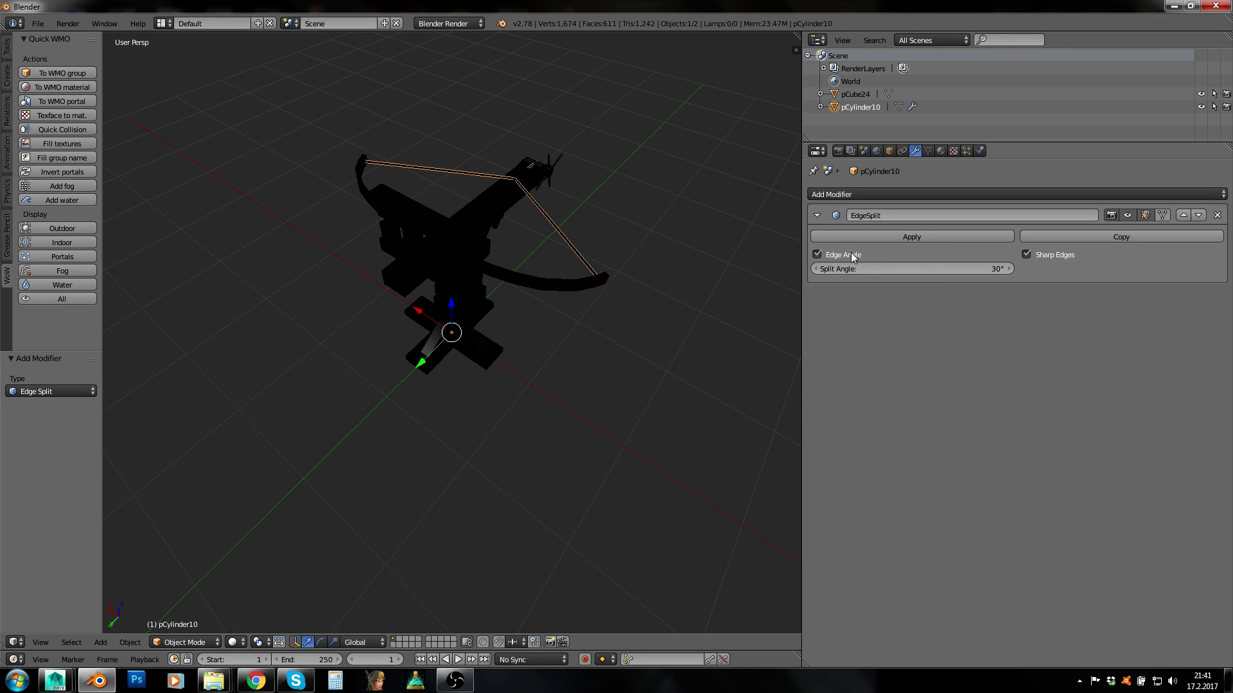
left_click(860, 254)
left_click(902, 237)
Select pCube24, split the 3D view into two areas, and make the new area a UV/Image Editor.
left_click(855, 94)
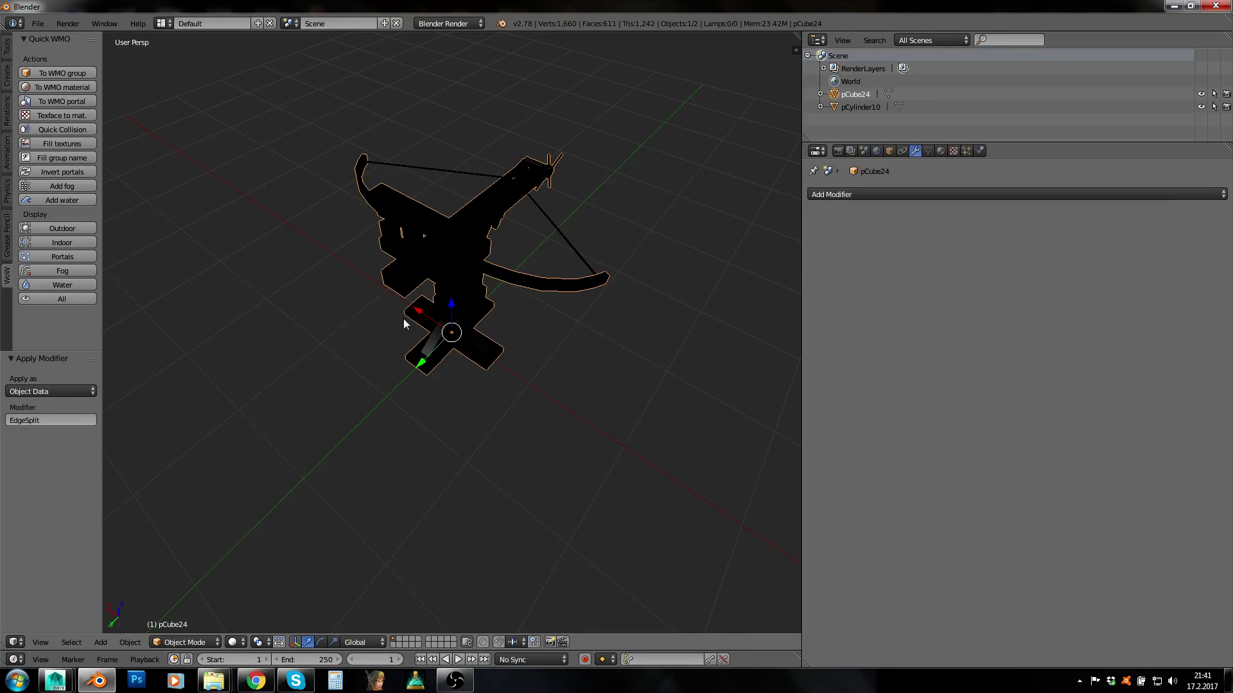
left_click_drag(802, 77, 637, 321)
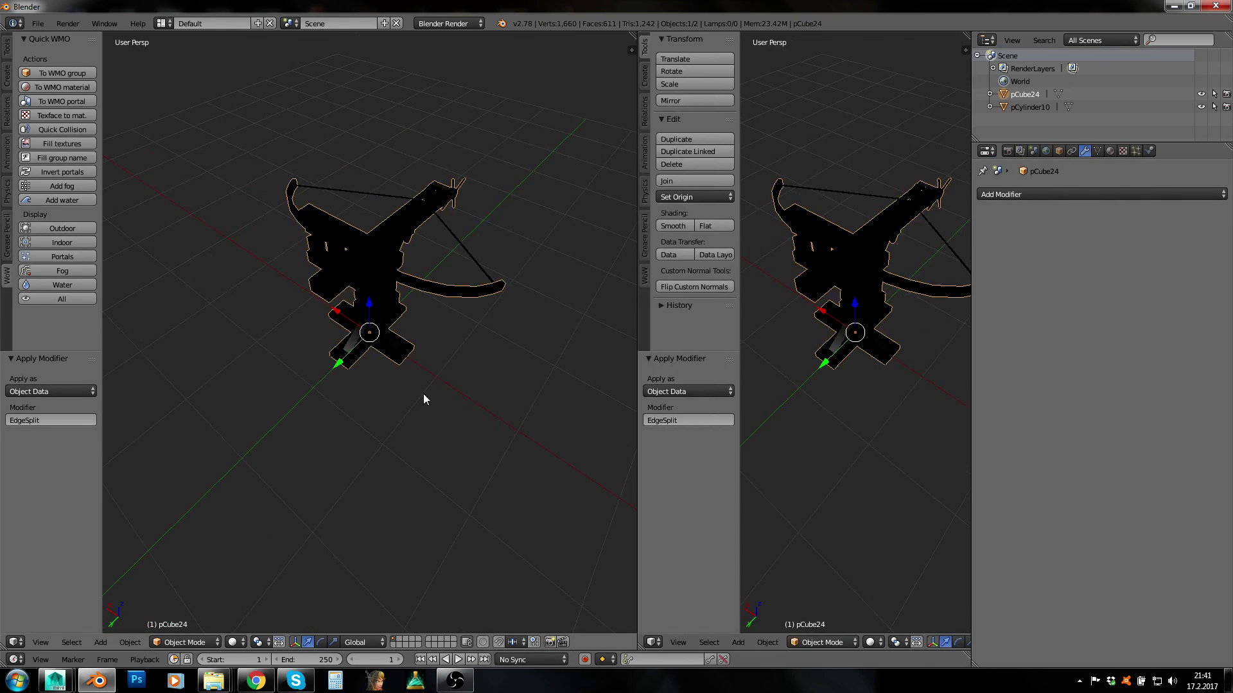
left_click(654, 642)
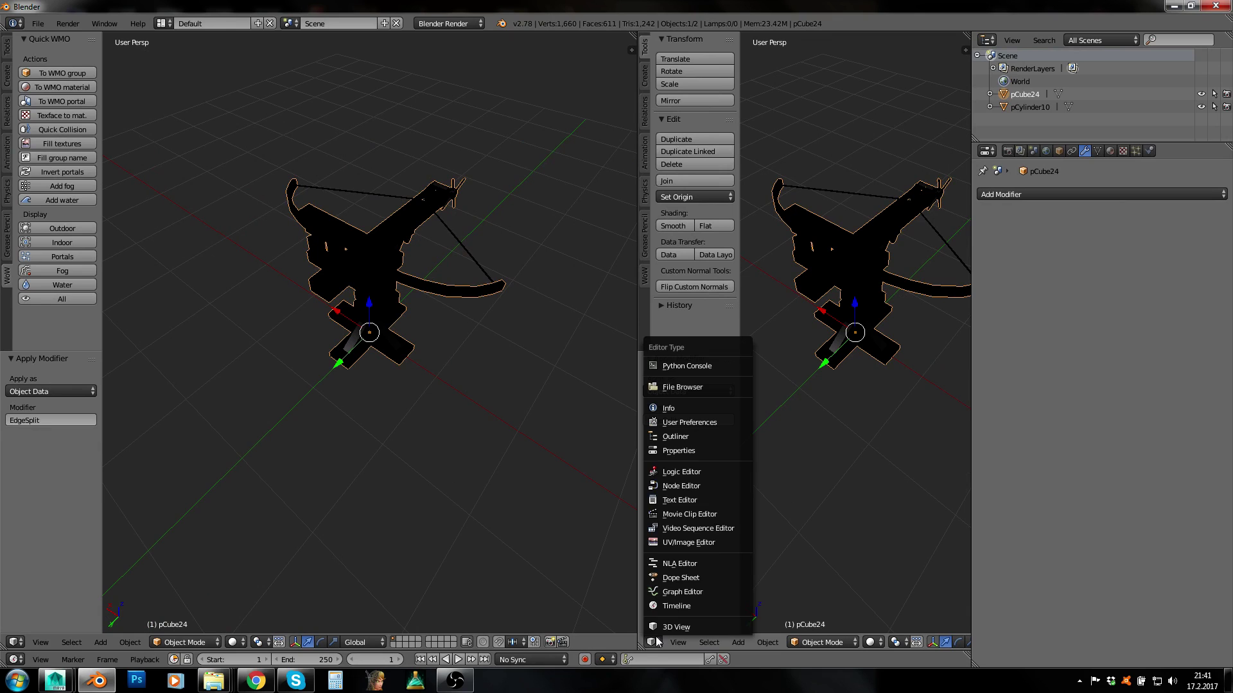
left_click(674, 543)
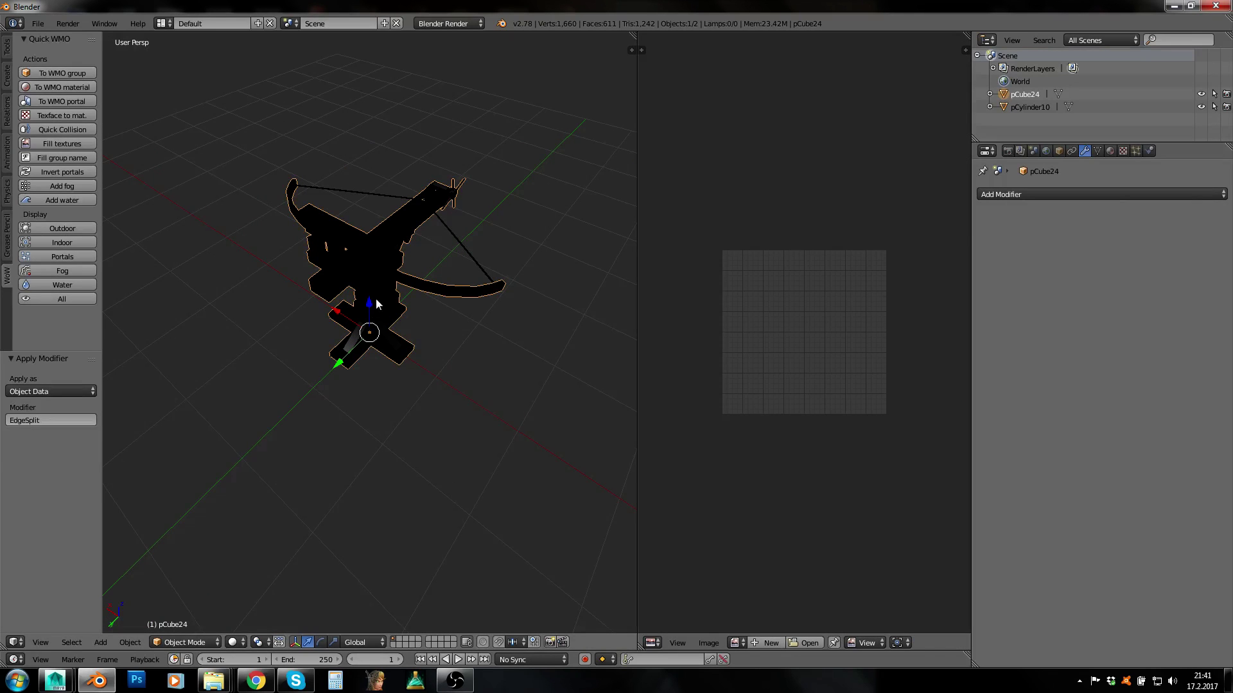
Select all of pCube24's geometry in Edit Mode, run Seams From Islands with Mark Sharp, and return to Object Mode.
key("Tab")
key("a")
key("a")
scroll(847, 326, "down", 4)
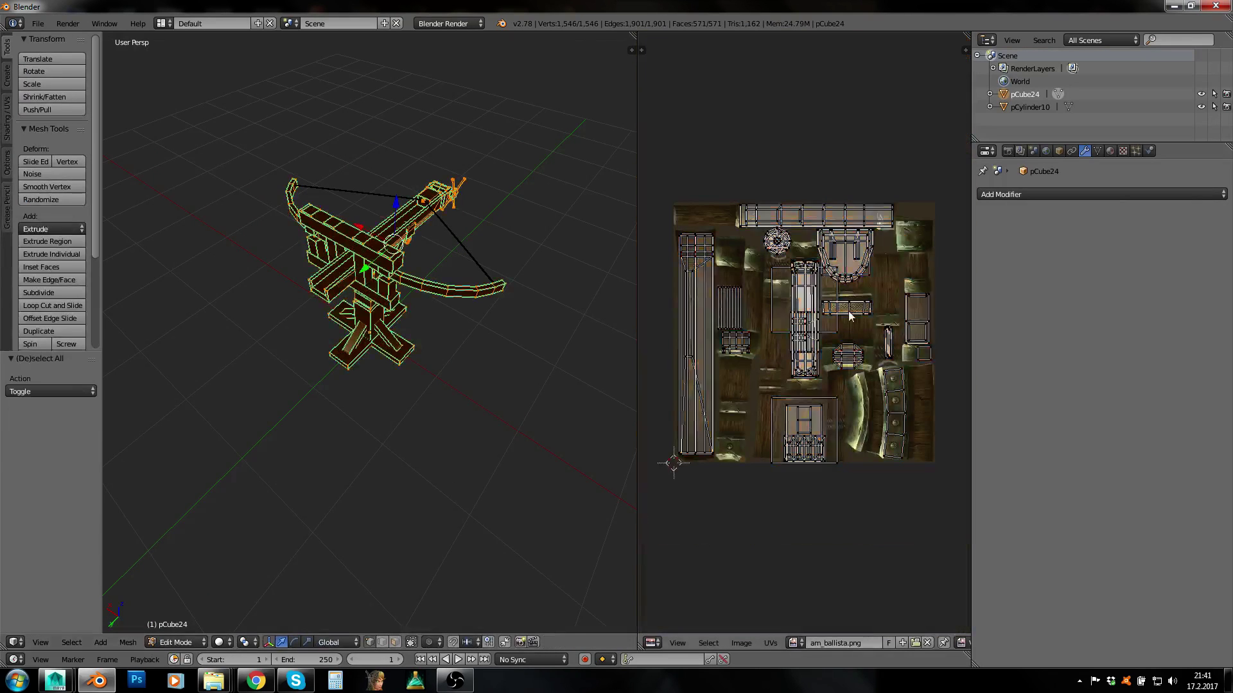
left_click(770, 642)
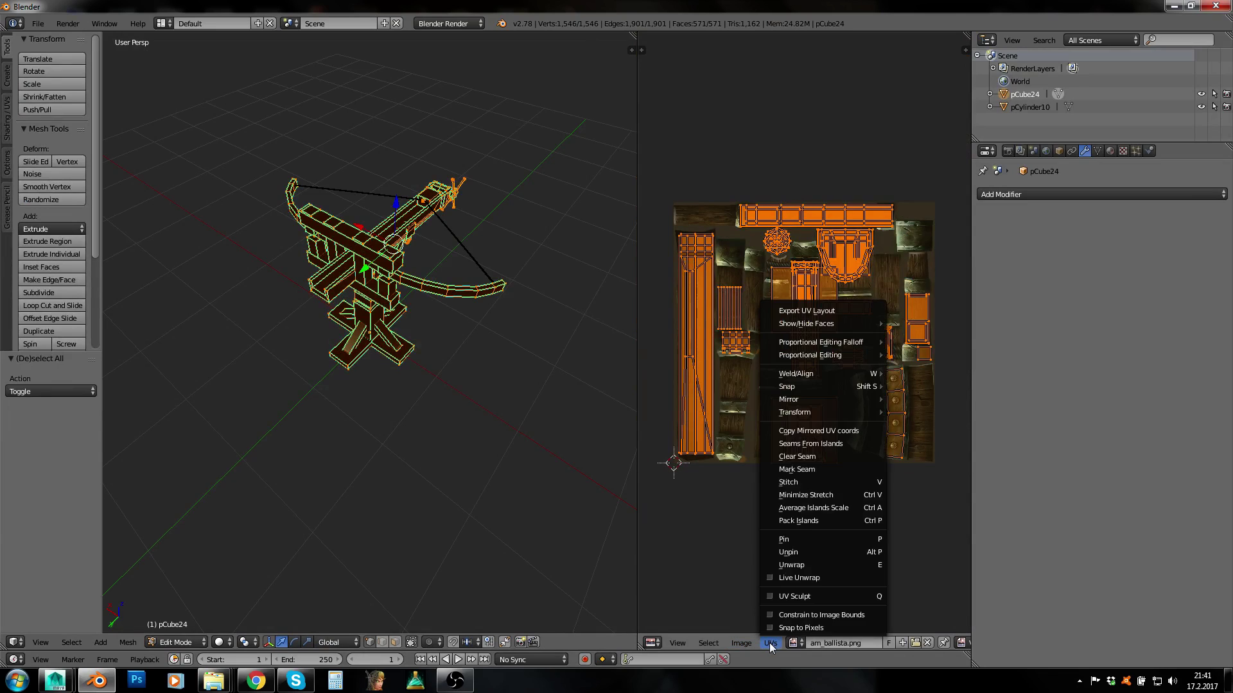
left_click(810, 447)
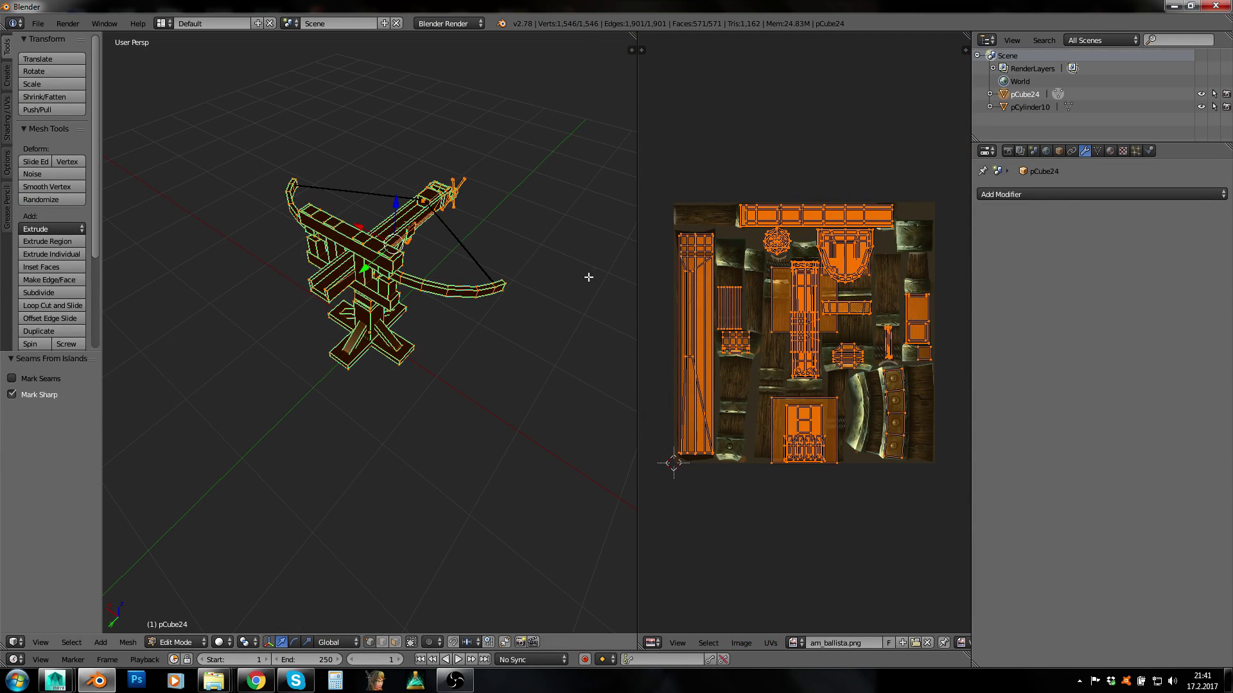
key("Tab")
Run Seams From Islands with Mark Sharp on all geometry of the pCylinder10 rope, and return to Object Mode.
right_click(446, 231)
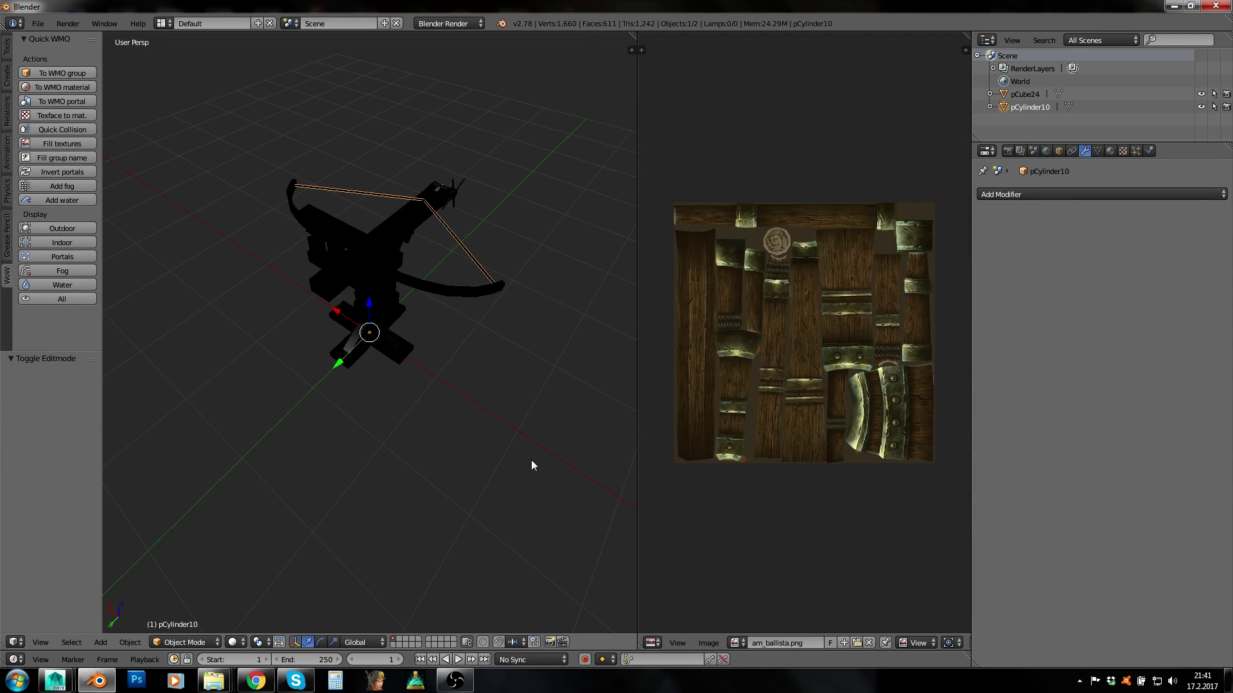
key("Tab")
key("a")
key("a")
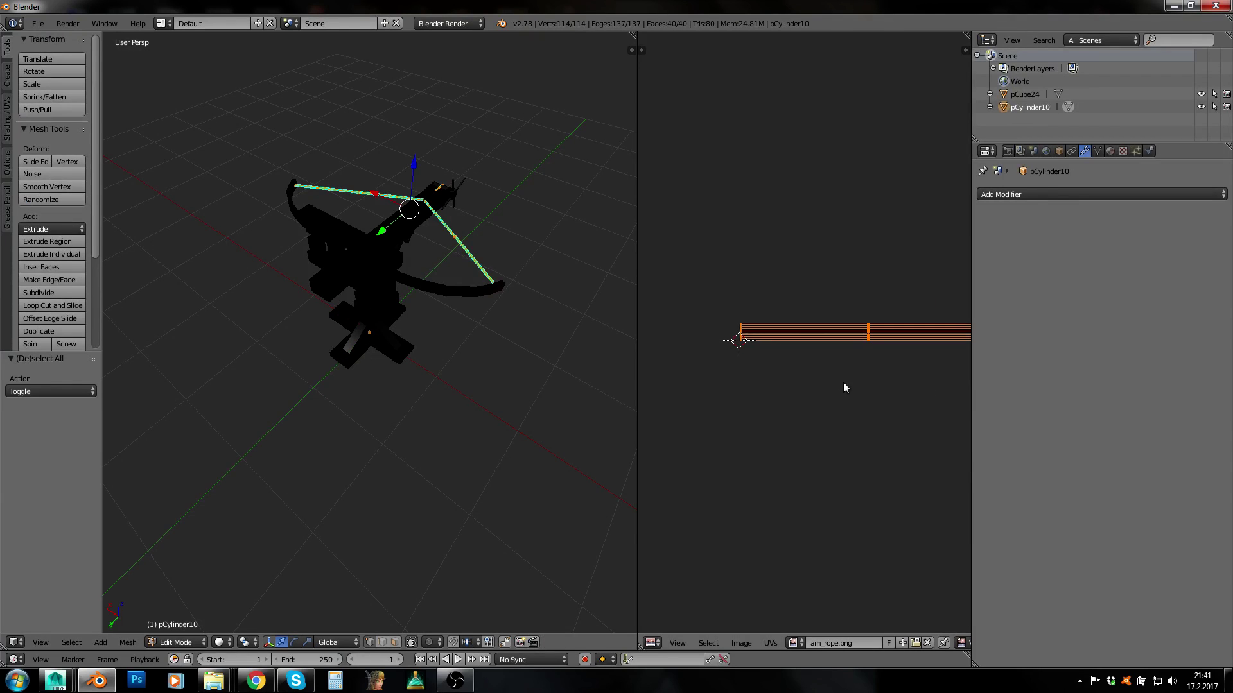
left_click(770, 643)
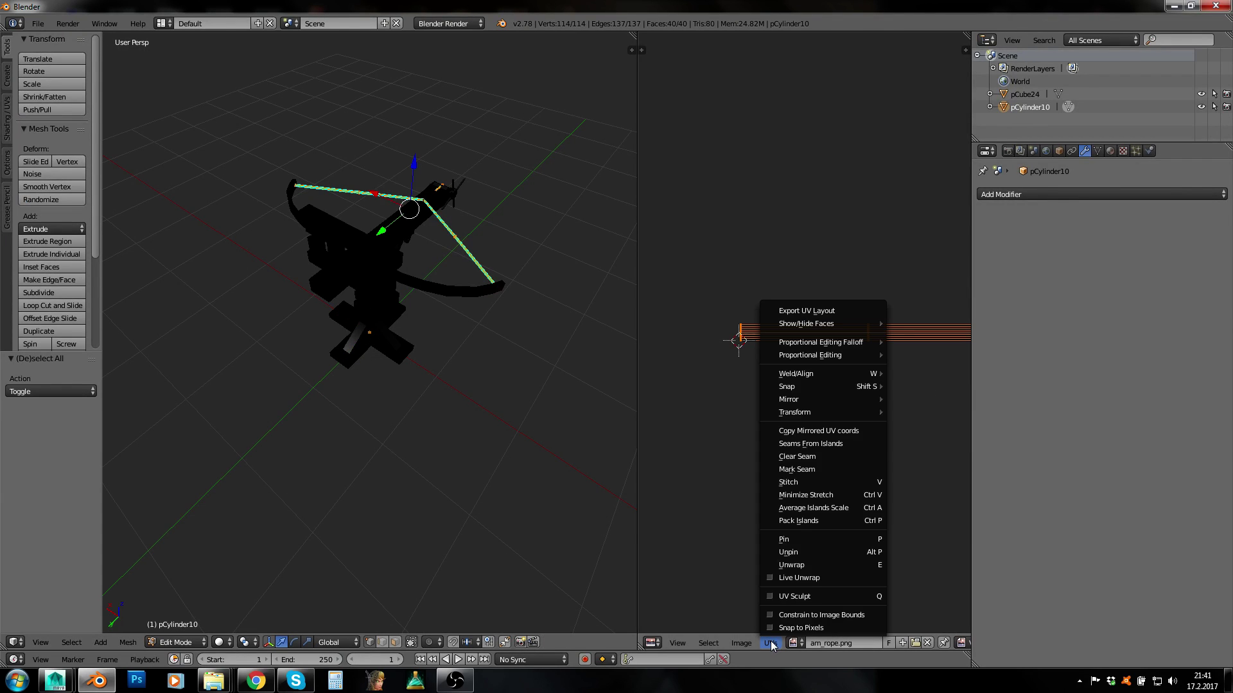
left_click(812, 444)
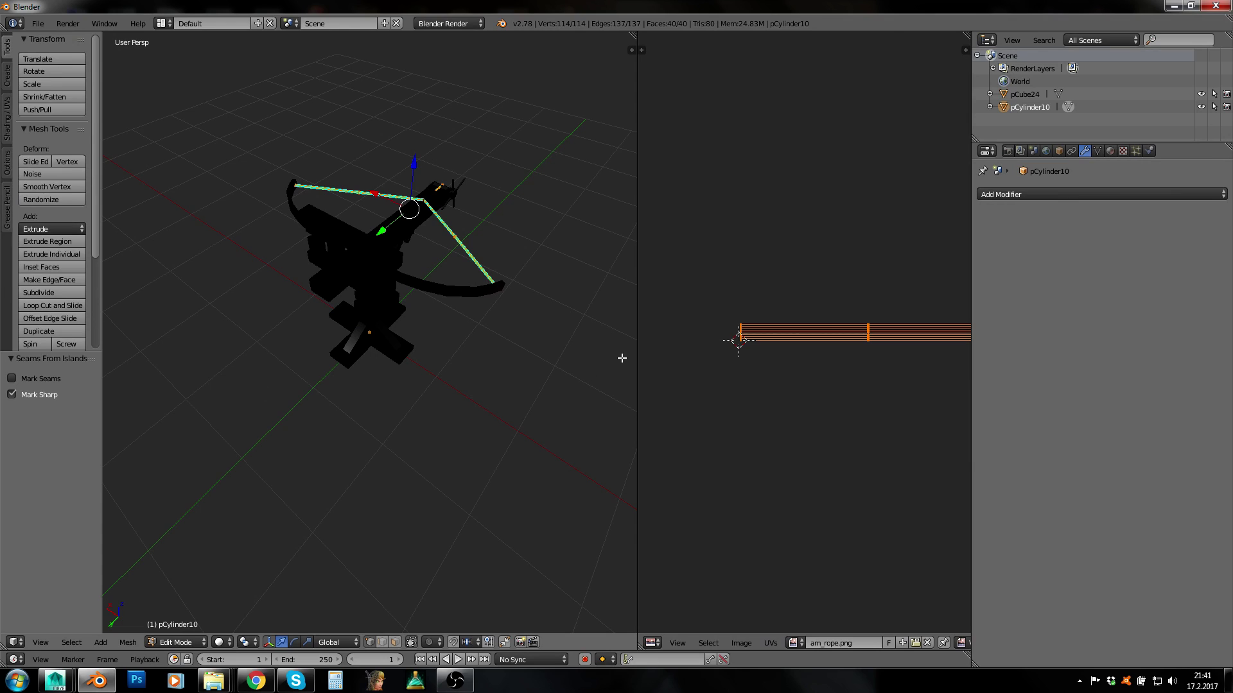
key("Tab")
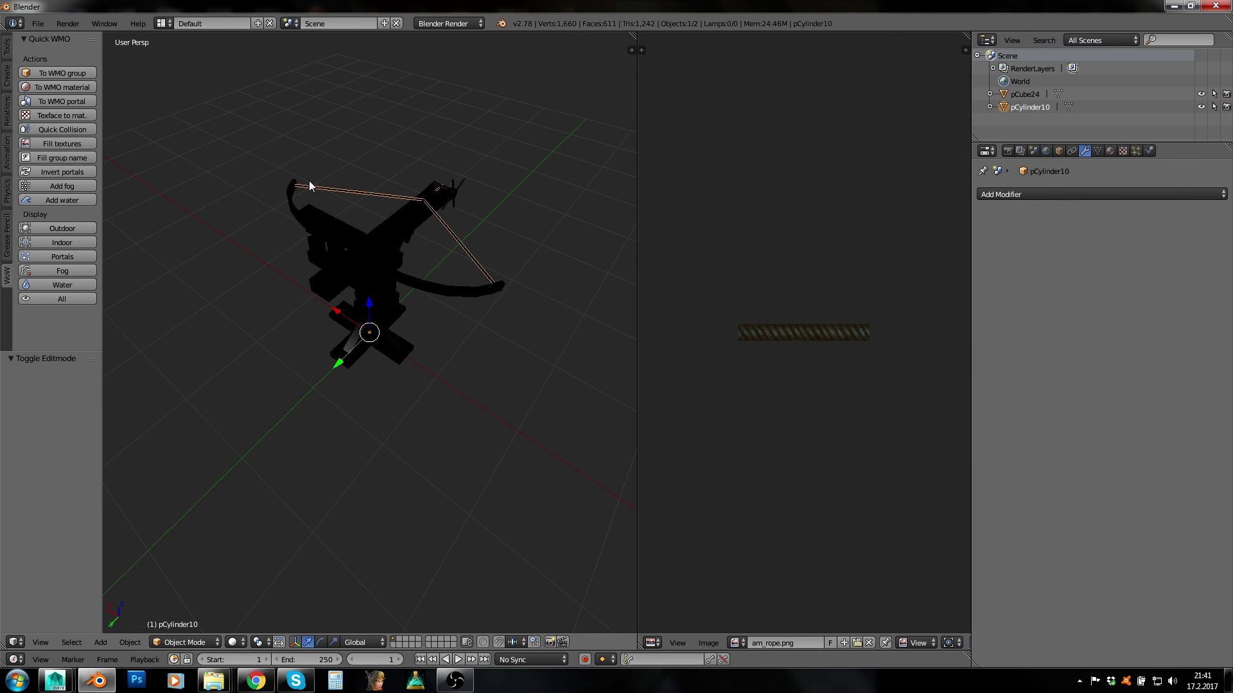
Export the scene as OBJ with X Forward and Z Up, overwriting MyBallista.obj in the Work folder, and minimize Blender.
left_click(45, 25)
left_click(38, 24)
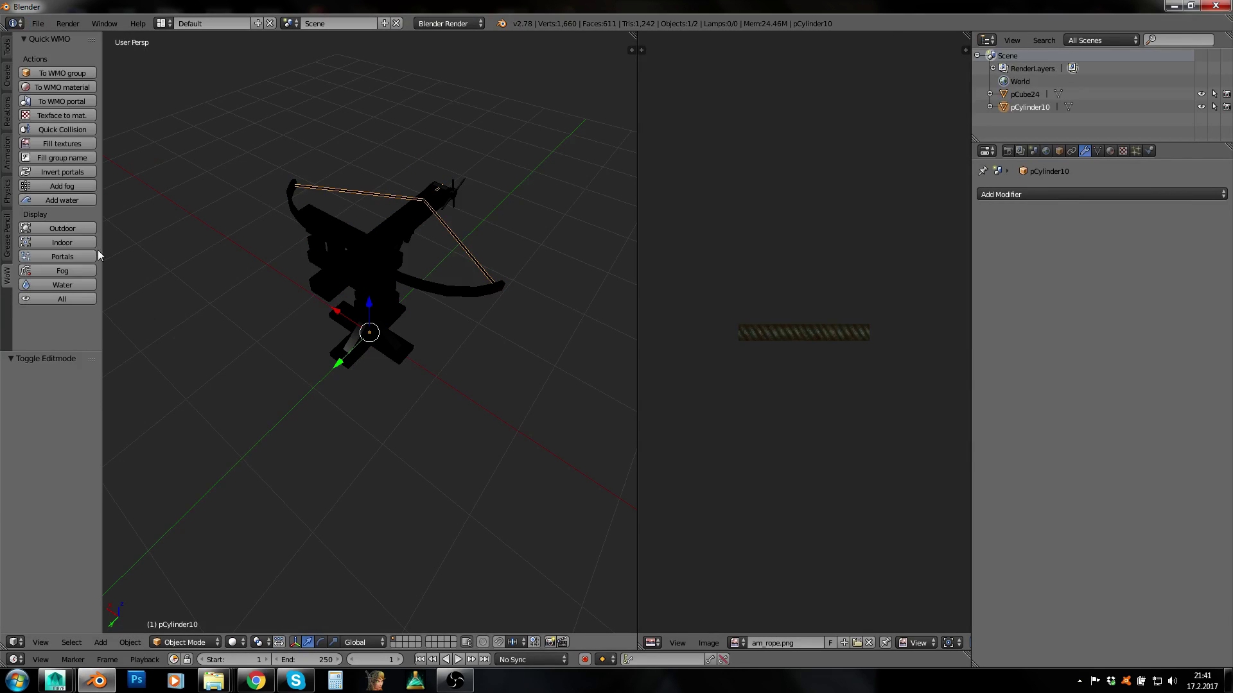
left_click(39, 24)
mouse_move(67, 273)
left_click(219, 344)
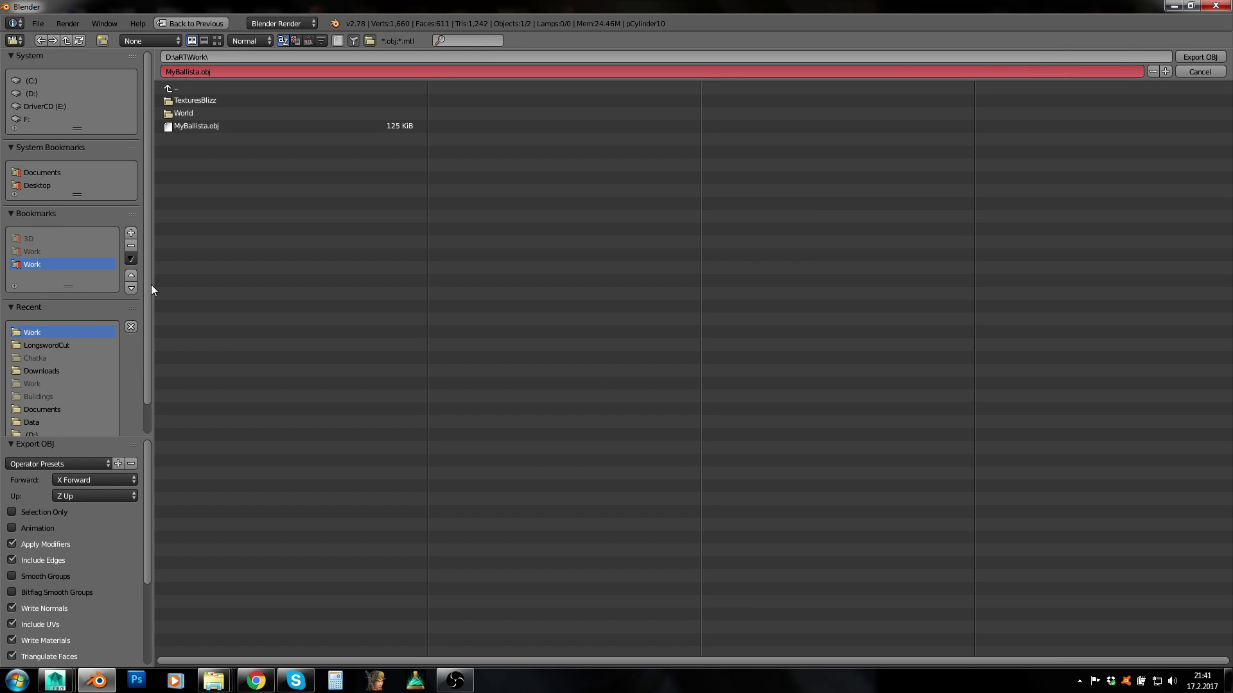
left_click(41, 465)
left_click(41, 498)
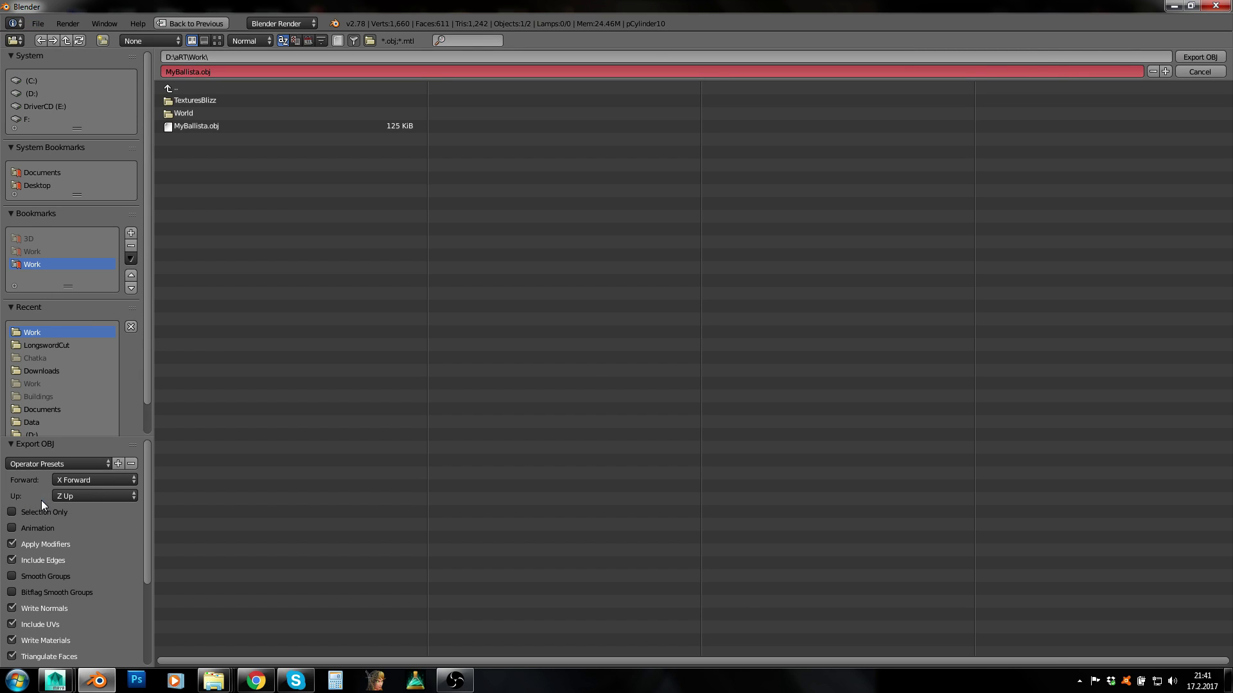
double_click(197, 126)
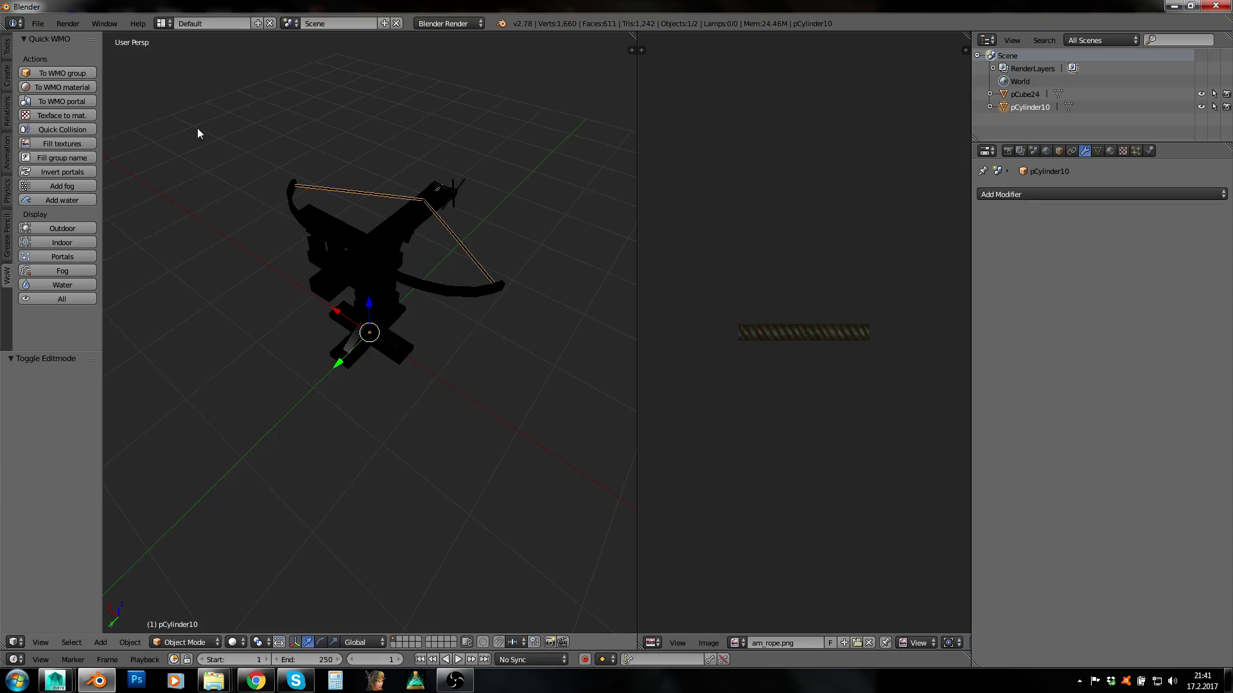
left_click(1169, 6)
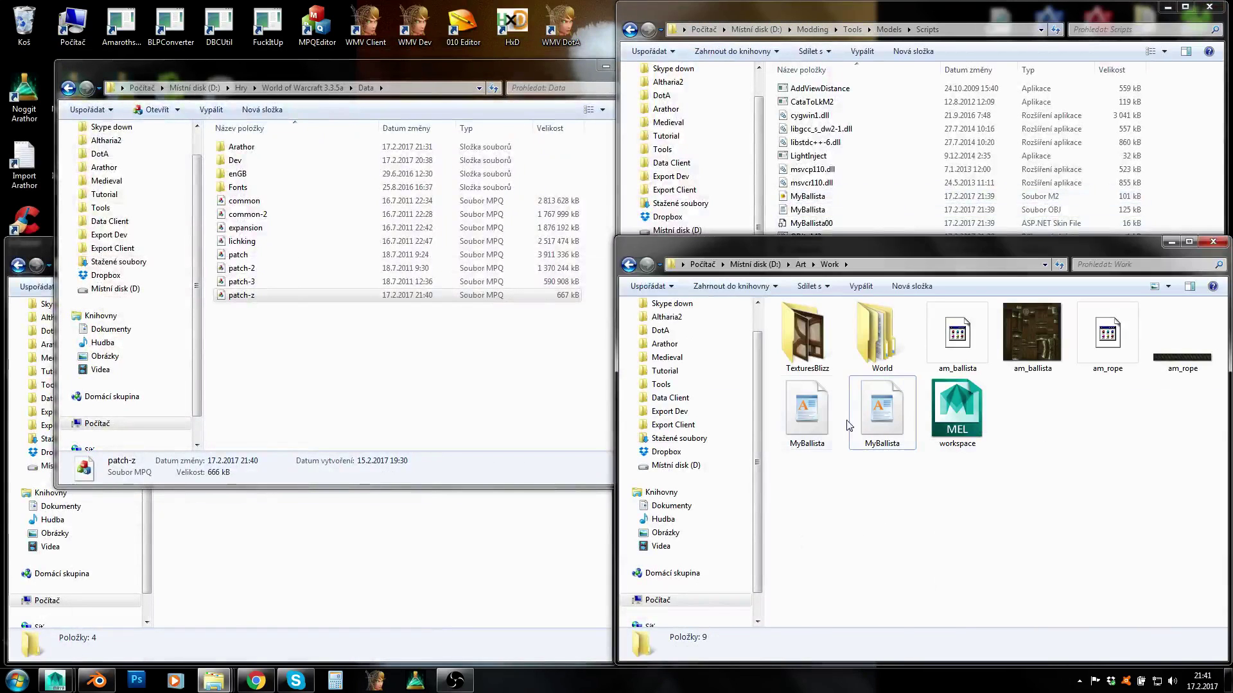
Delete the exported MyBallista material file from the Work folder and move MyBallista.obj into the Scripts folder, replacing the existing copy.
left_click(849, 427)
key("Delete")
key("Return")
left_click_drag(807, 411, 1155, 206)
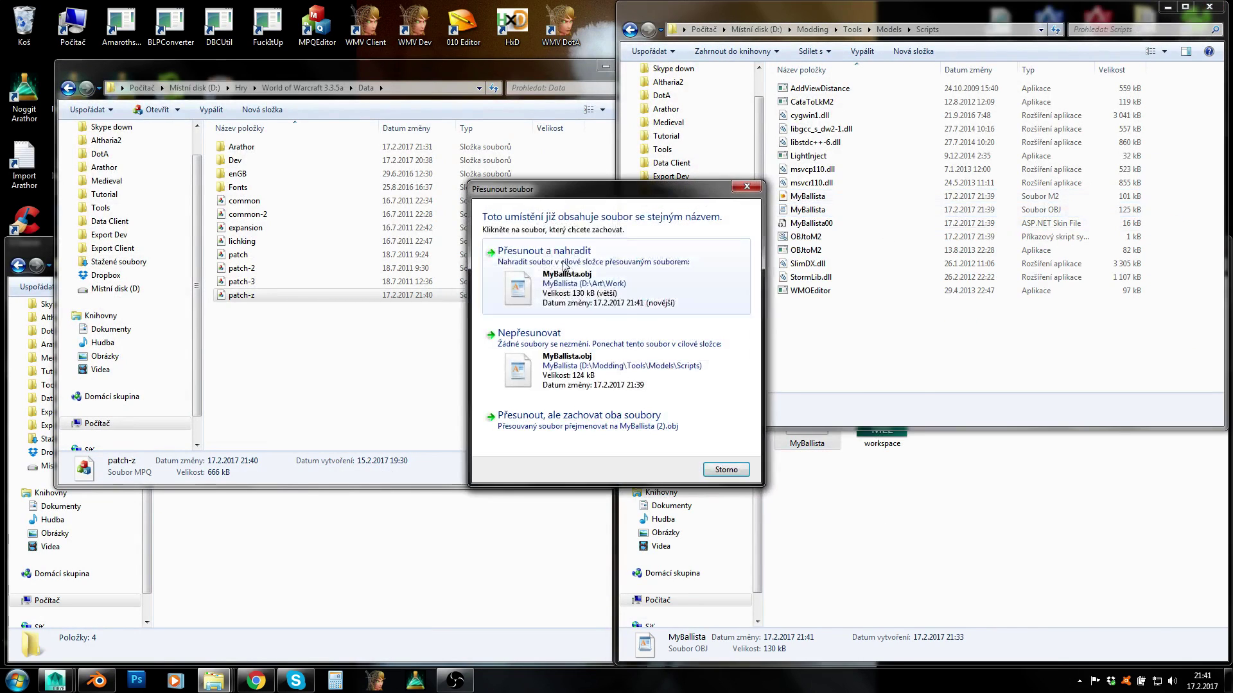
left_click(564, 266)
Delete the old MyBallista M2 and MyBallista00 skin files from the Scripts folder.
left_click(807, 195)
left_click(796, 225, "ctrl")
key("Delete")
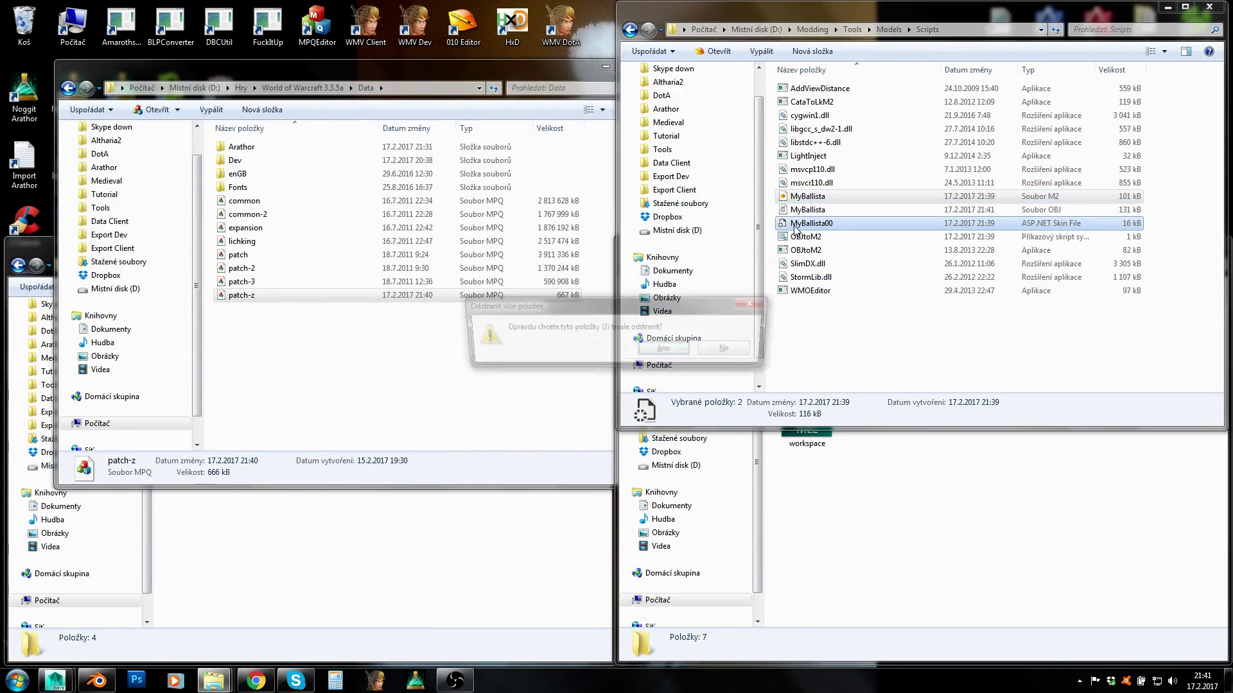
key("Return")
Open MyBallista.obj from the Scripts folder in WordPad and find the first usemtl line.
left_click(798, 201)
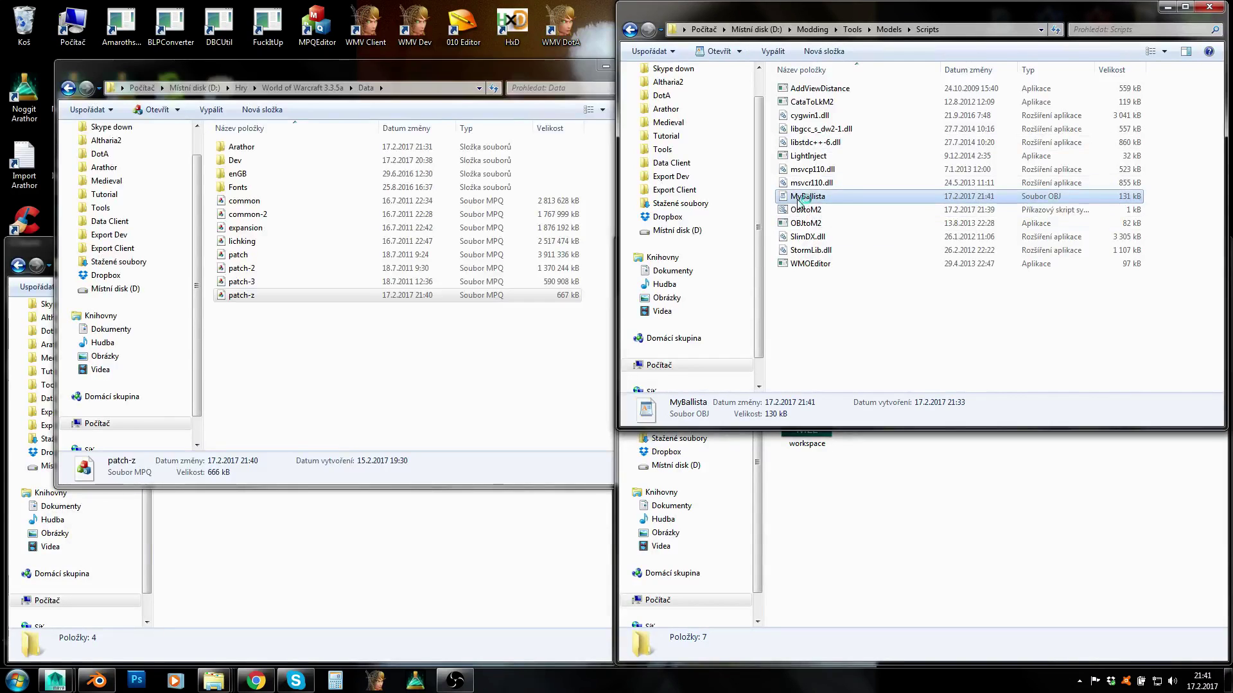
double_click(800, 201)
key("ctrl+f")
type("usm")
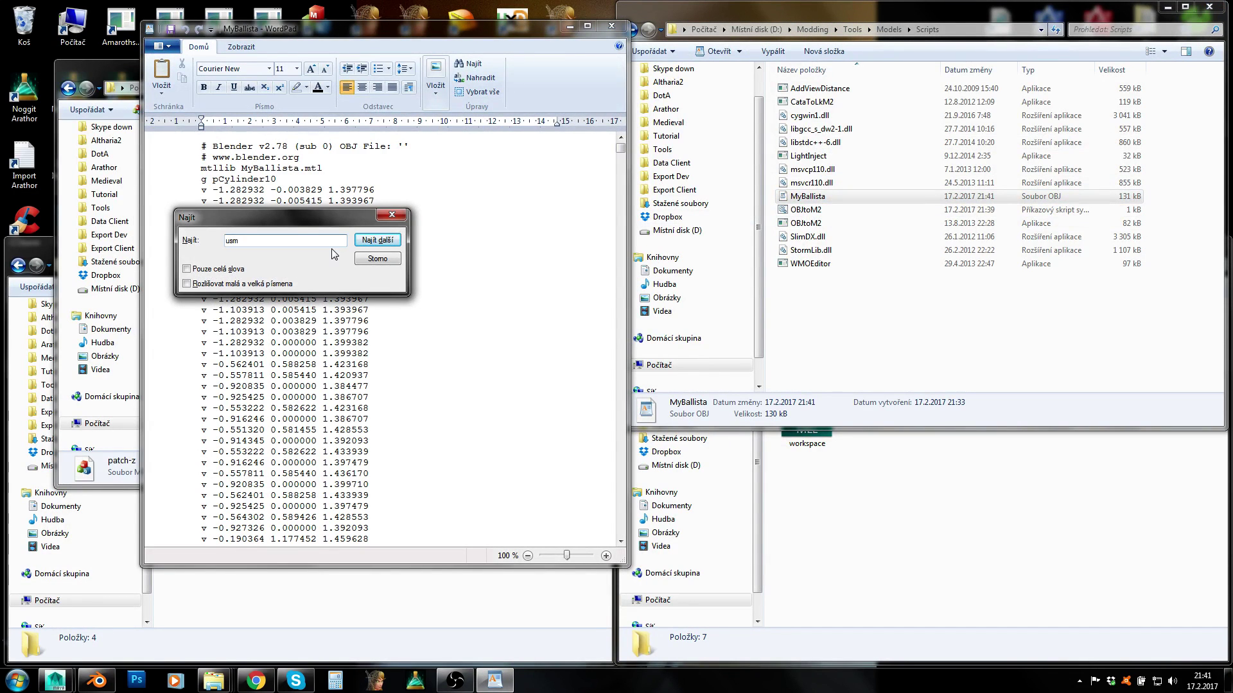
key("Return")
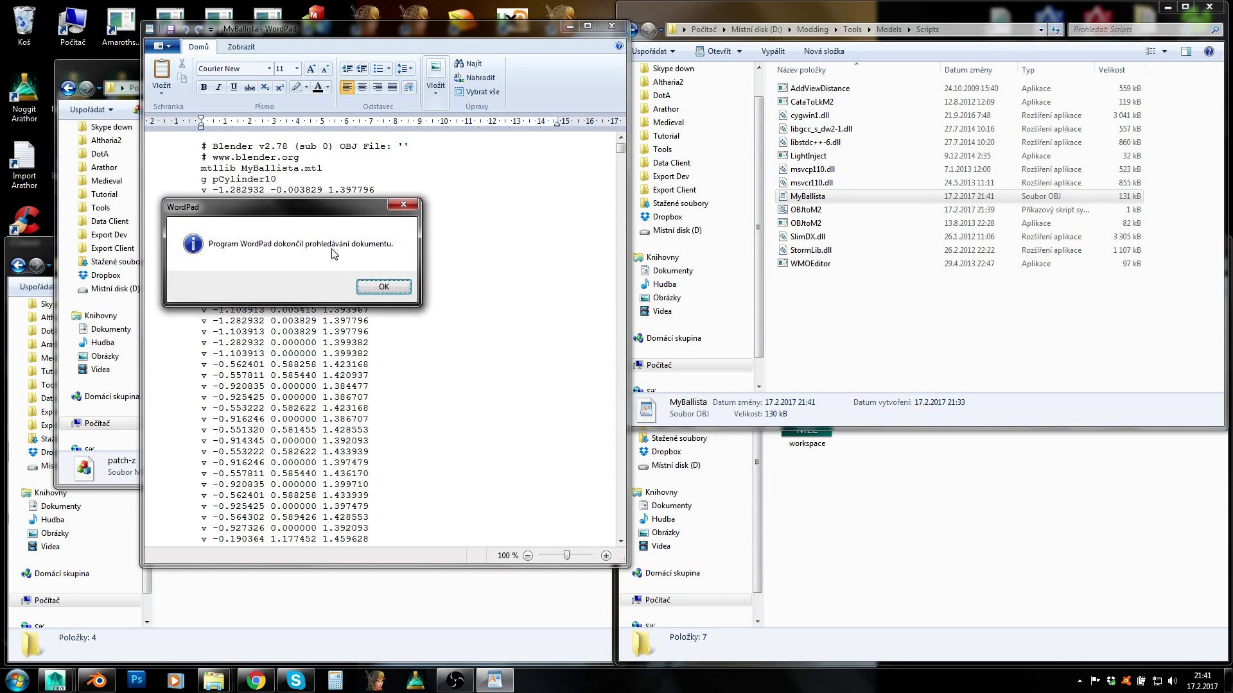
left_click(380, 286)
type("usem")
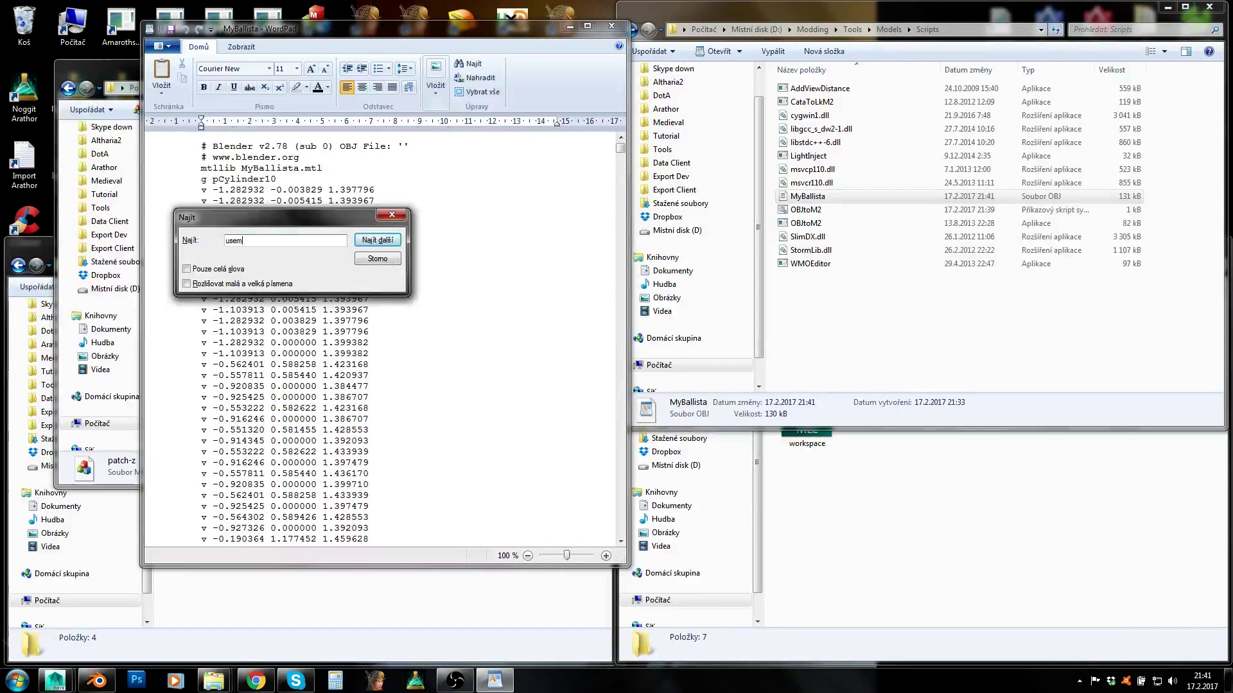
type("t")
key("Return")
left_click(385, 260)
Change the rope material line to usemtl Test\am_rope, save and close the OBJ, and run the OBJtoM2 batch script.
left_click(244, 539)
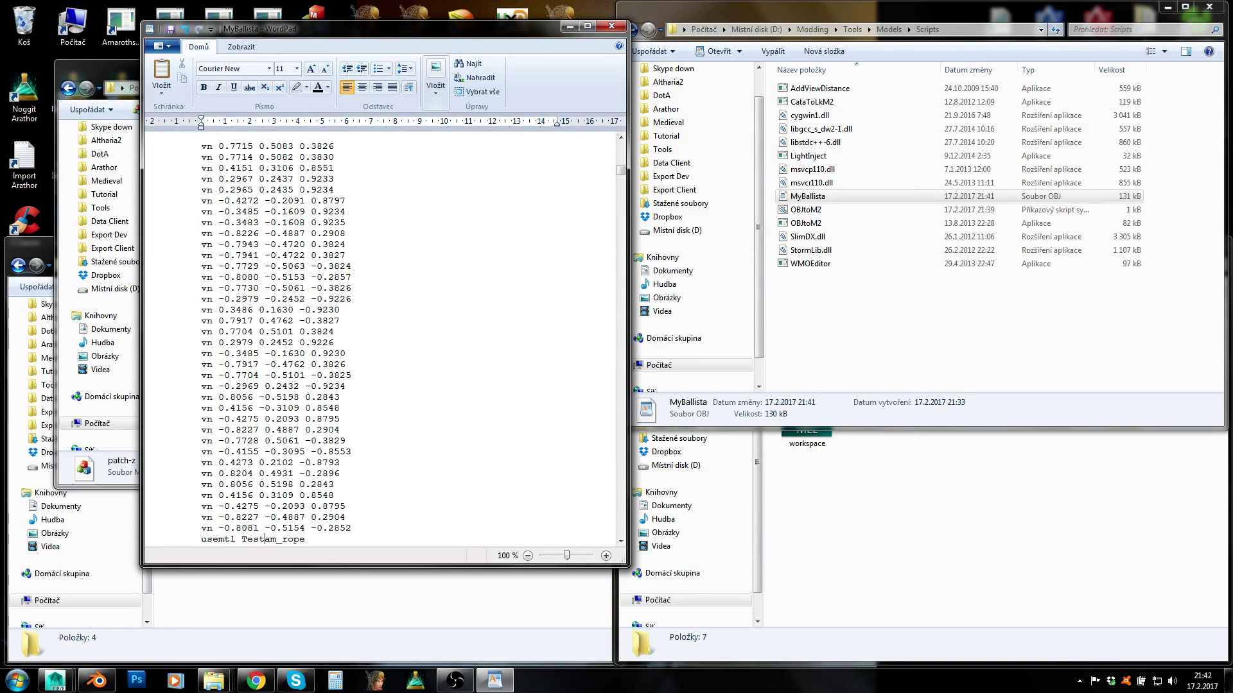
scroll(291, 544, "down", 12)
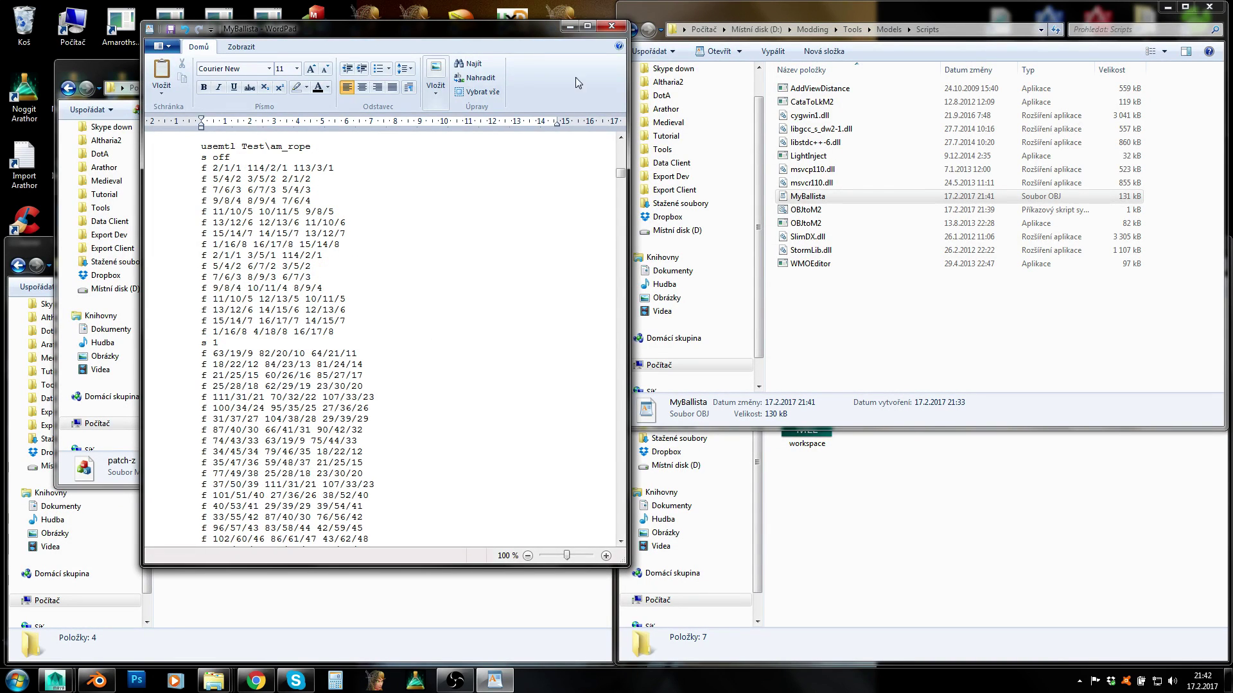
left_click(604, 26)
left_click(820, 210)
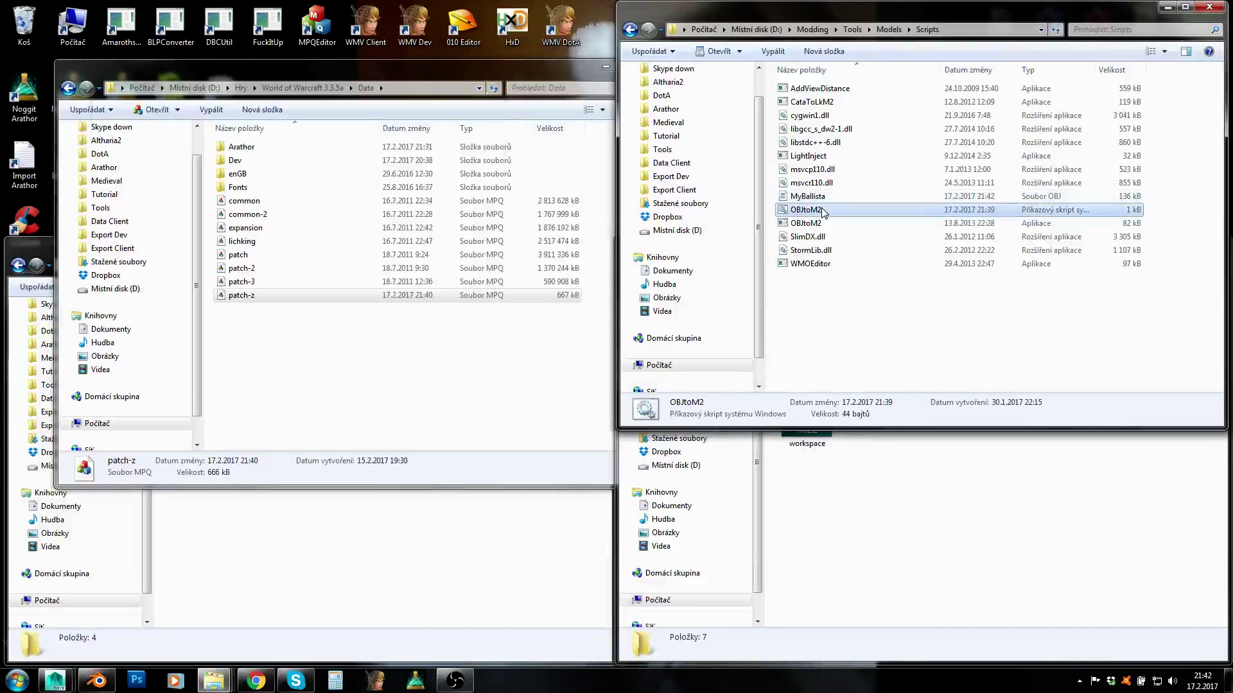
double_click(812, 212)
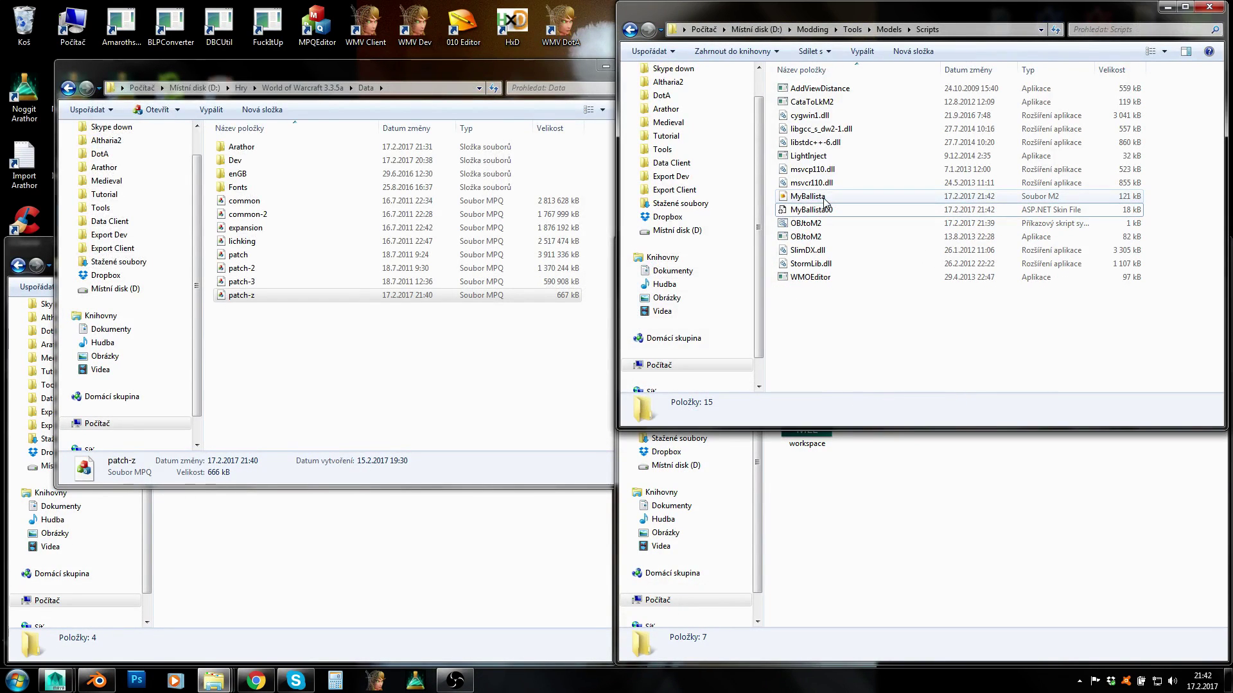
Open the converted MyBallista.m2 in 010 Editor and search for .blp to check its texture paths, closing the editor when finished.
double_click(825, 199)
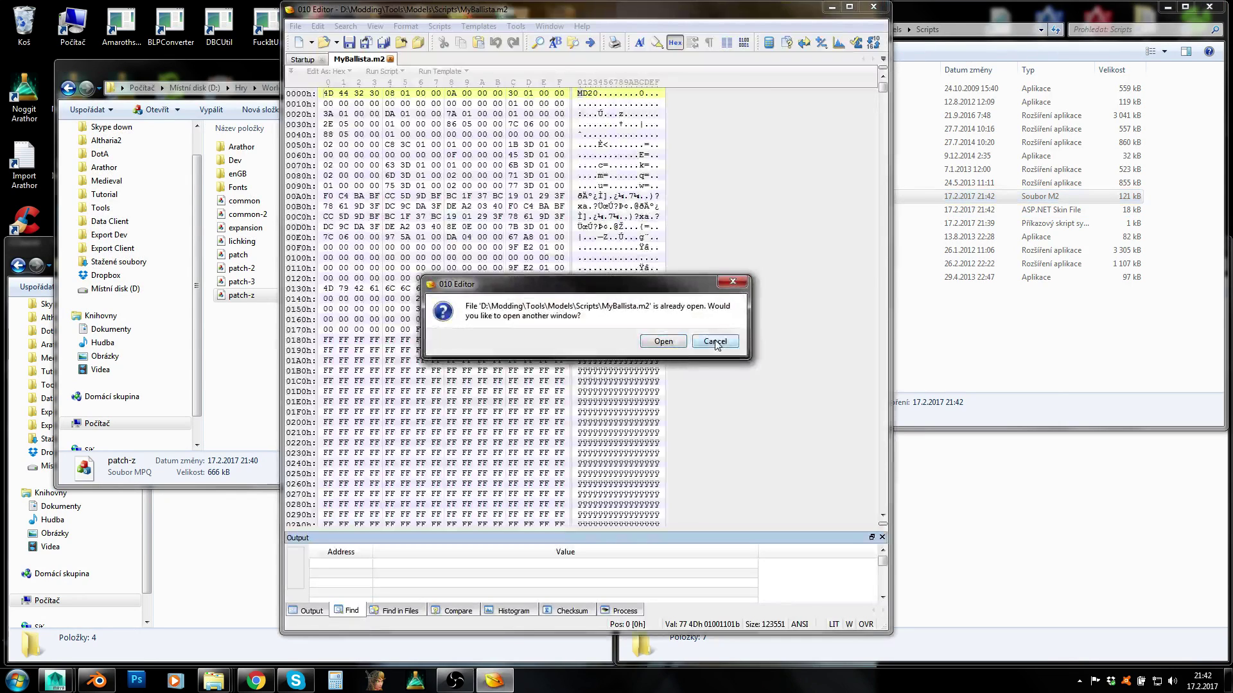
left_click(715, 342)
left_click(631, 186)
key("ctrl+f")
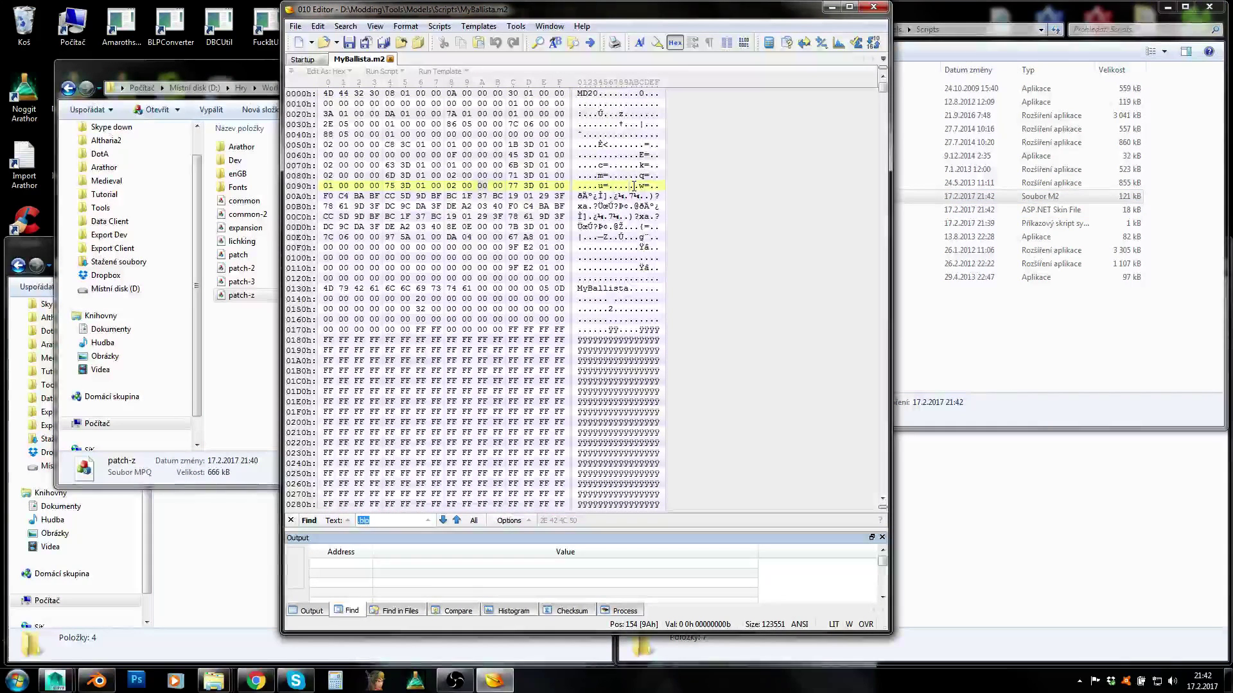
type(".b")
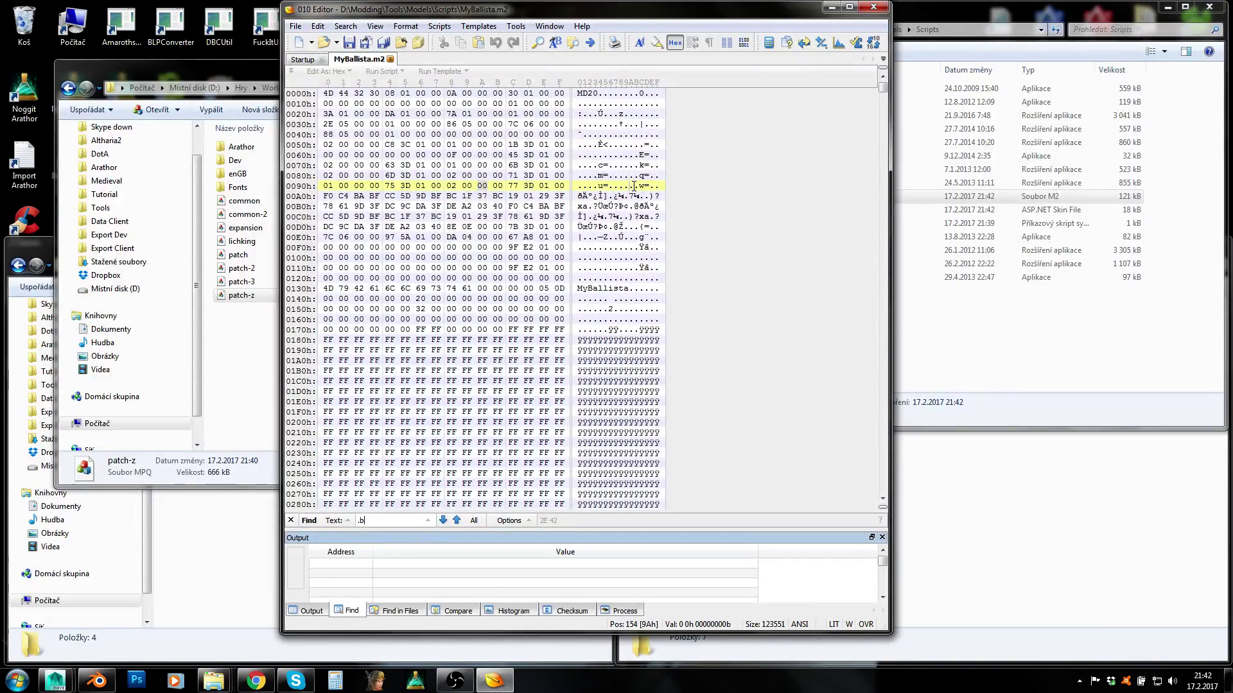
type("lp")
key("Return")
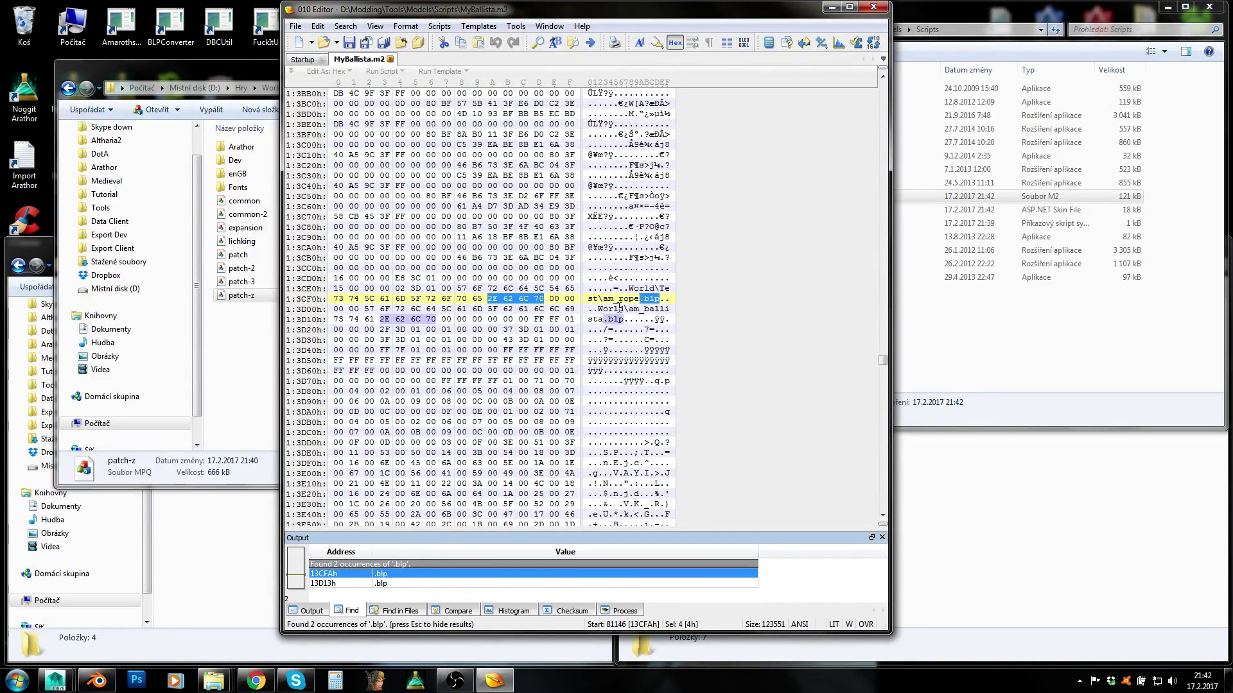
left_click(884, 8)
Add the MyBallista M2 and MyBallista00 skin files to the World folder of patch-z in MPQ Editor, and close the archive.
left_click(807, 195)
left_click(810, 209, "shift")
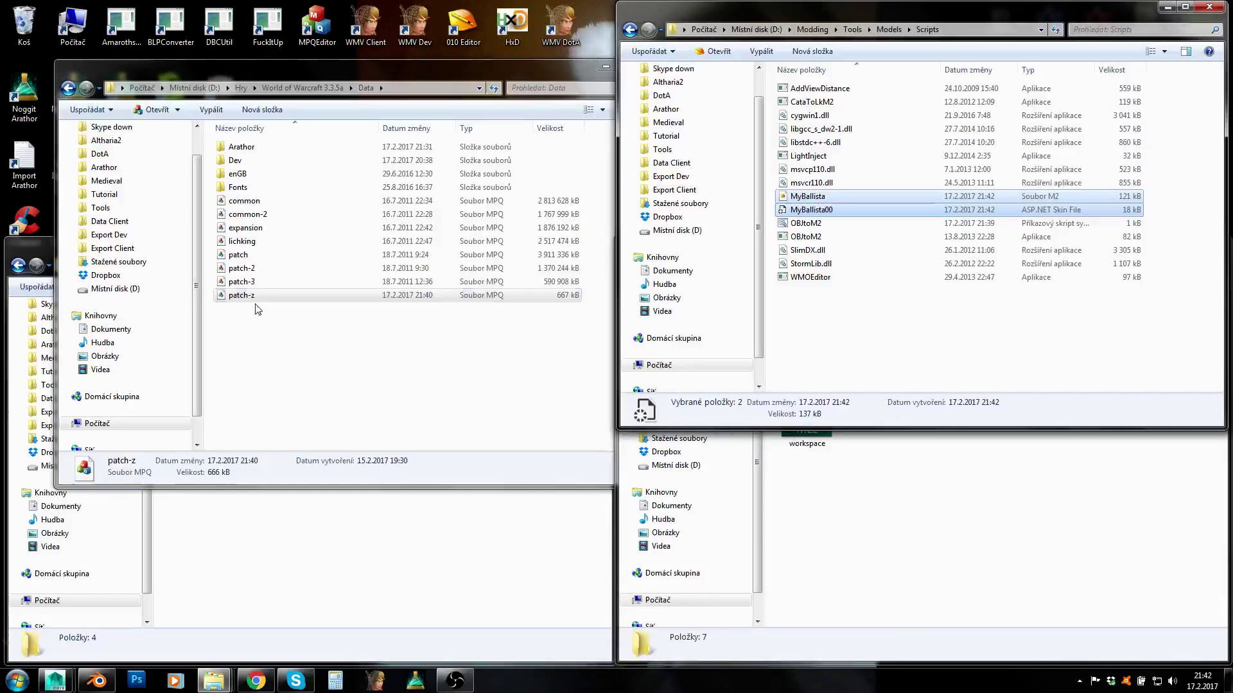
double_click(235, 295)
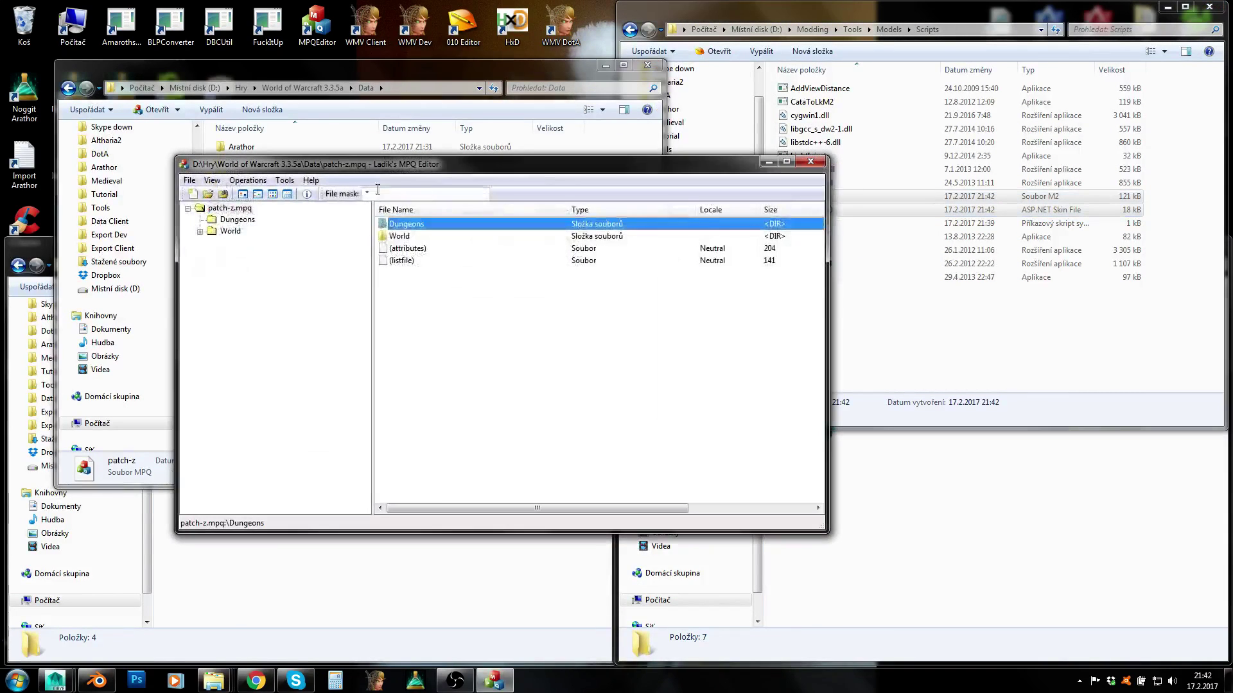
left_click(393, 237)
left_click(835, 13)
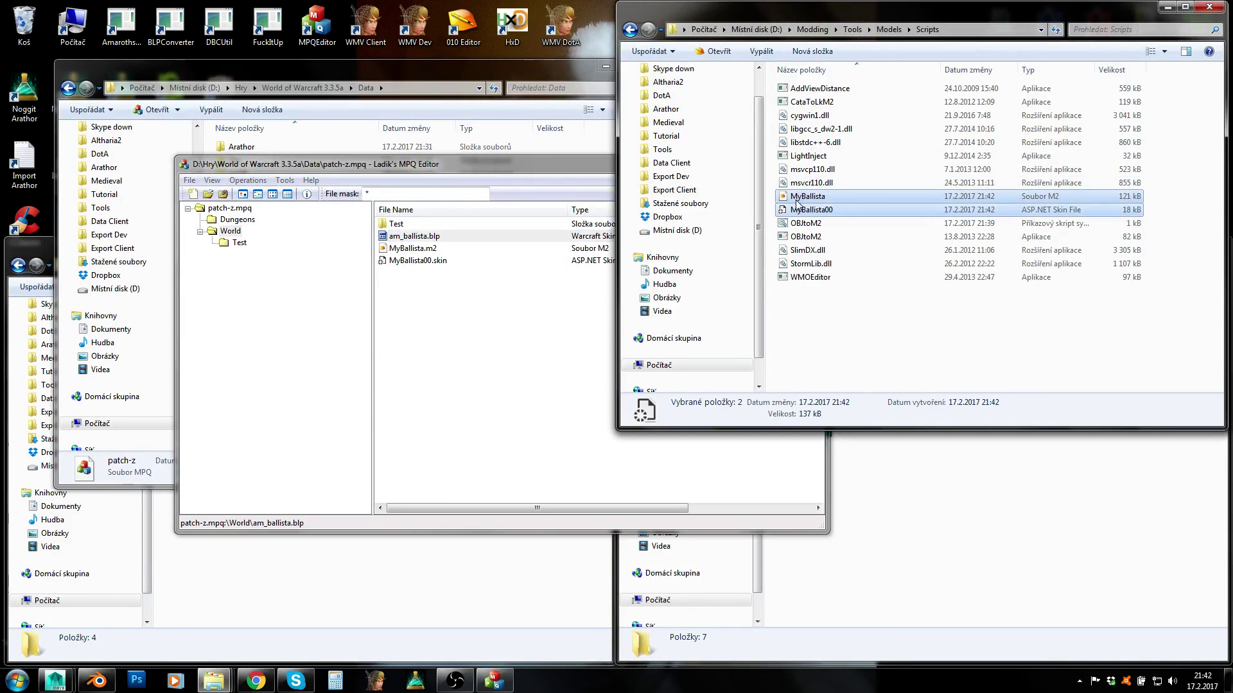
left_click_drag(459, 353, 460, 353)
left_click(632, 368)
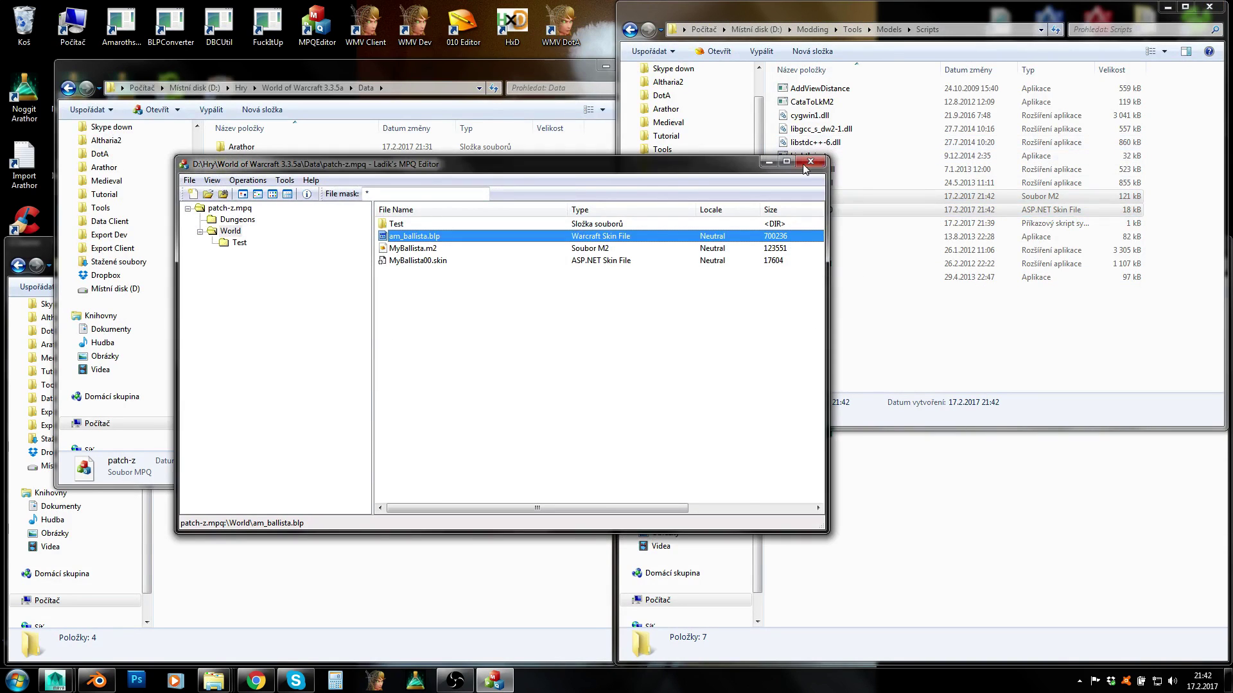
key("alt+F4")
Filter the model list in WMV Client for MyBallista and inspect the textured model from several angles, closing the viewer when finished.
double_click(366, 26)
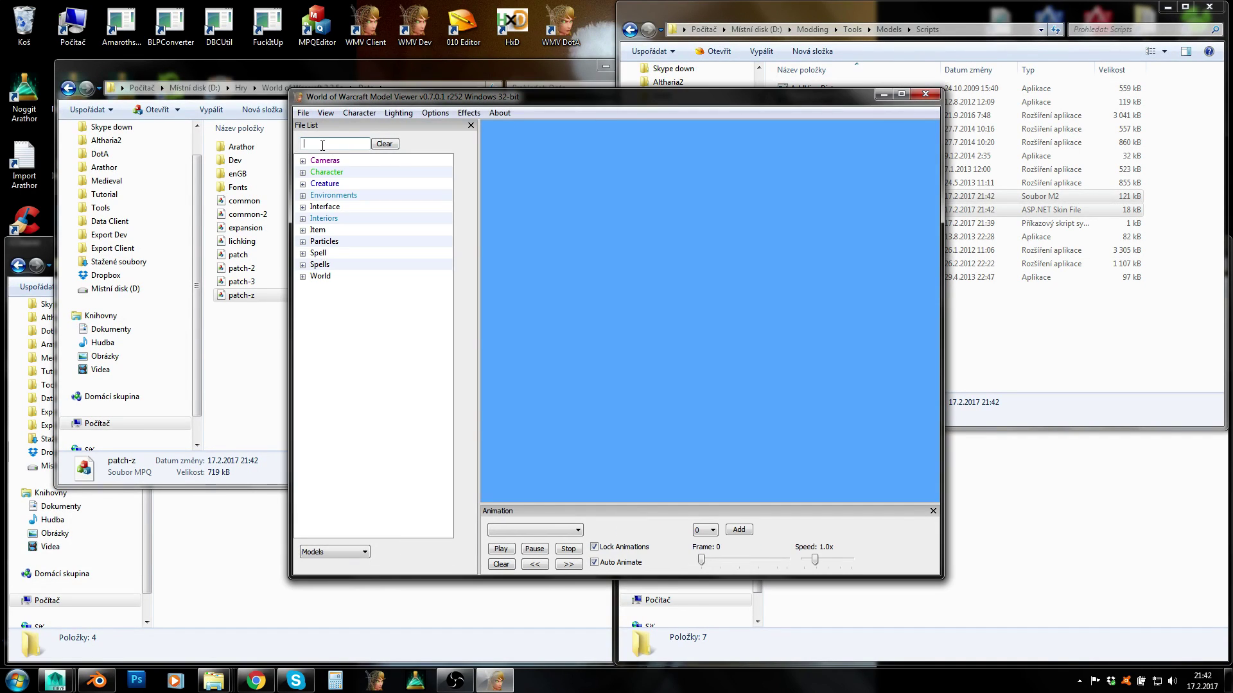
type("MyBaa")
left_click(340, 172)
mouse_move(629, 358)
left_mouse_down()
mouse_move(751, 339)
mouse_move(727, 325)
mouse_move(700, 337)
mouse_move(728, 296)
mouse_move(635, 350)
left_mouse_up()
scroll(748, 338, "up", 5)
scroll(727, 325, "down", 5)
scroll(628, 357, "up", 5)
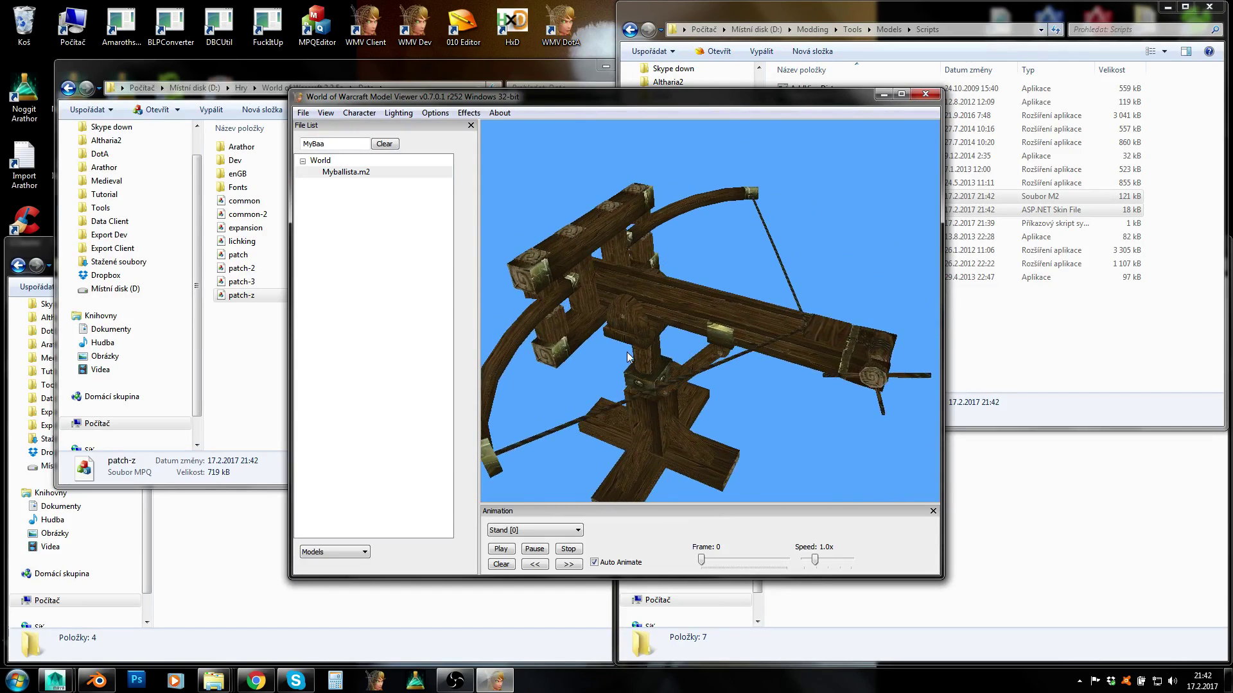
left_click_drag(789, 274, 759, 294)
left_click(926, 98)
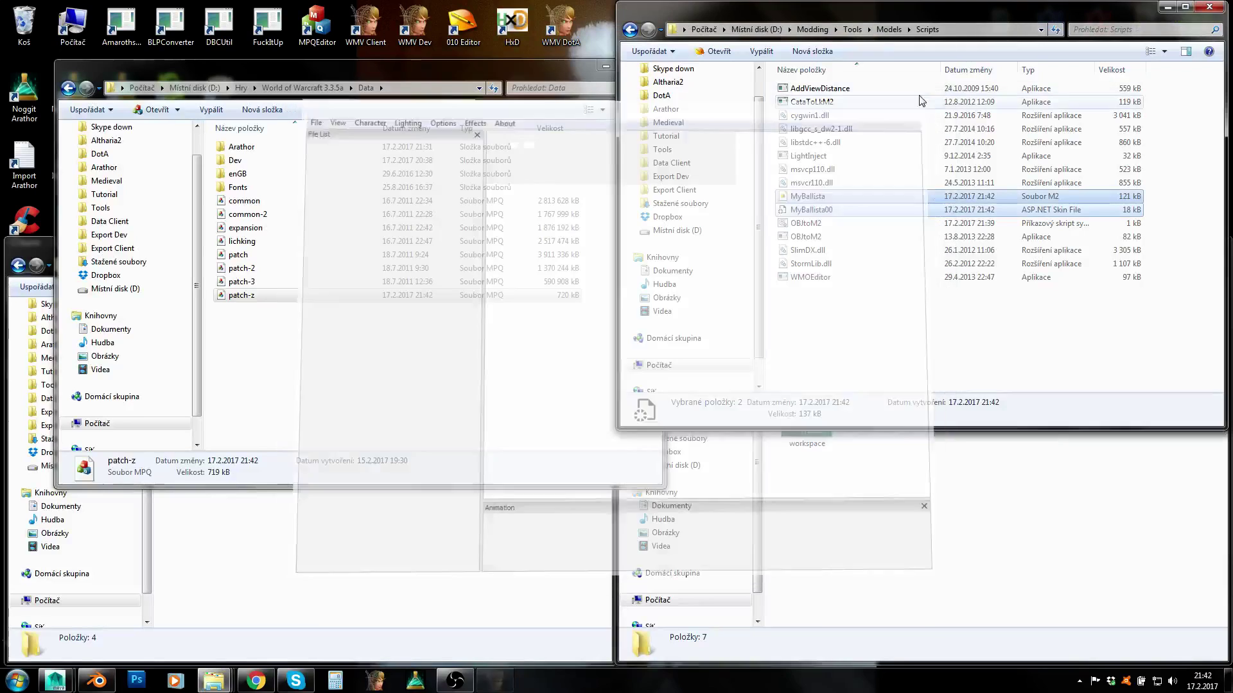
Delete the MyBallista M2 and MyBallista00 skin files from the Scripts folder.
left_click(812, 210)
left_click(804, 196, "shift")
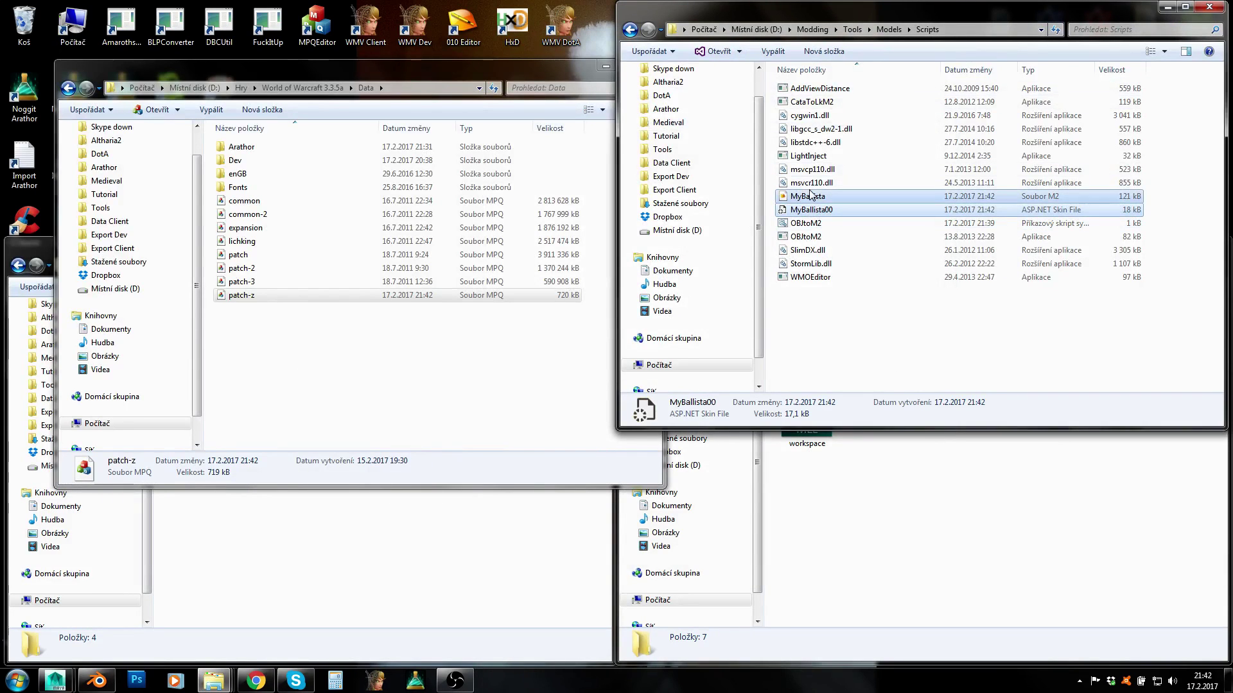
key("Delete")
left_click(804, 196)
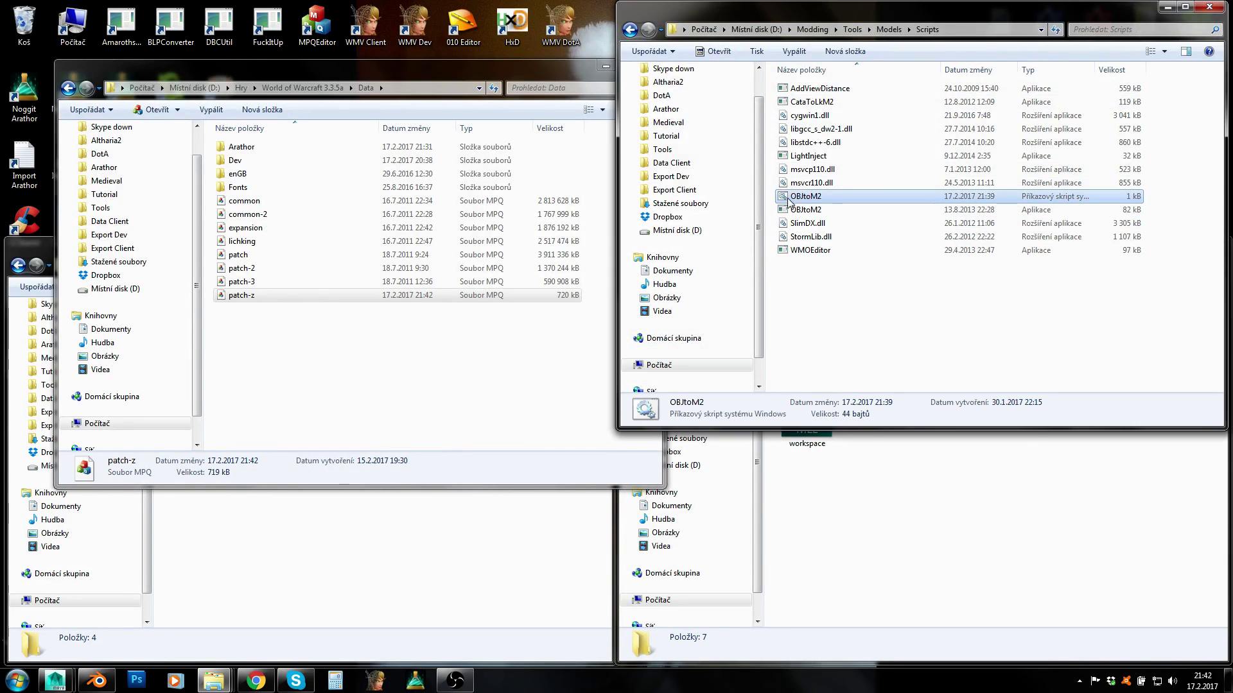
Open the OBJtoM2 batch script in Notepad for editing and move its window clear of the Scripts folder.
right_click(790, 197)
left_click(825, 221)
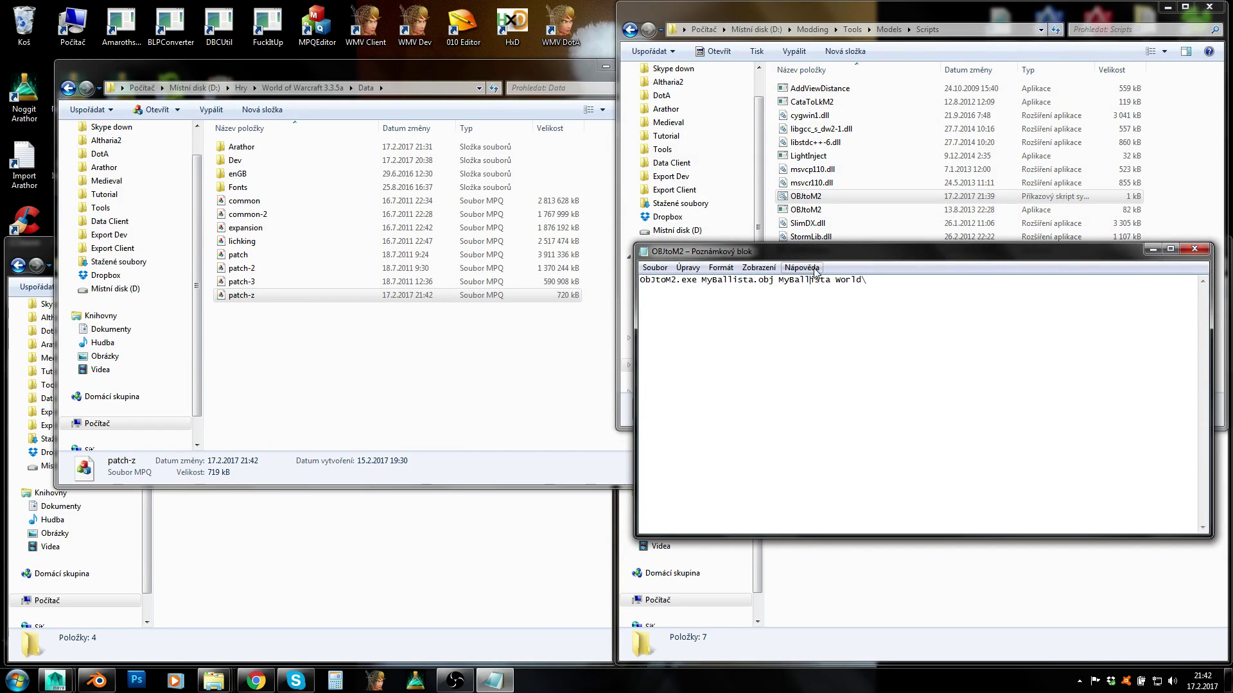
left_click_drag(803, 251, 396, 224)
left_click(977, 424)
left_click(1014, 365)
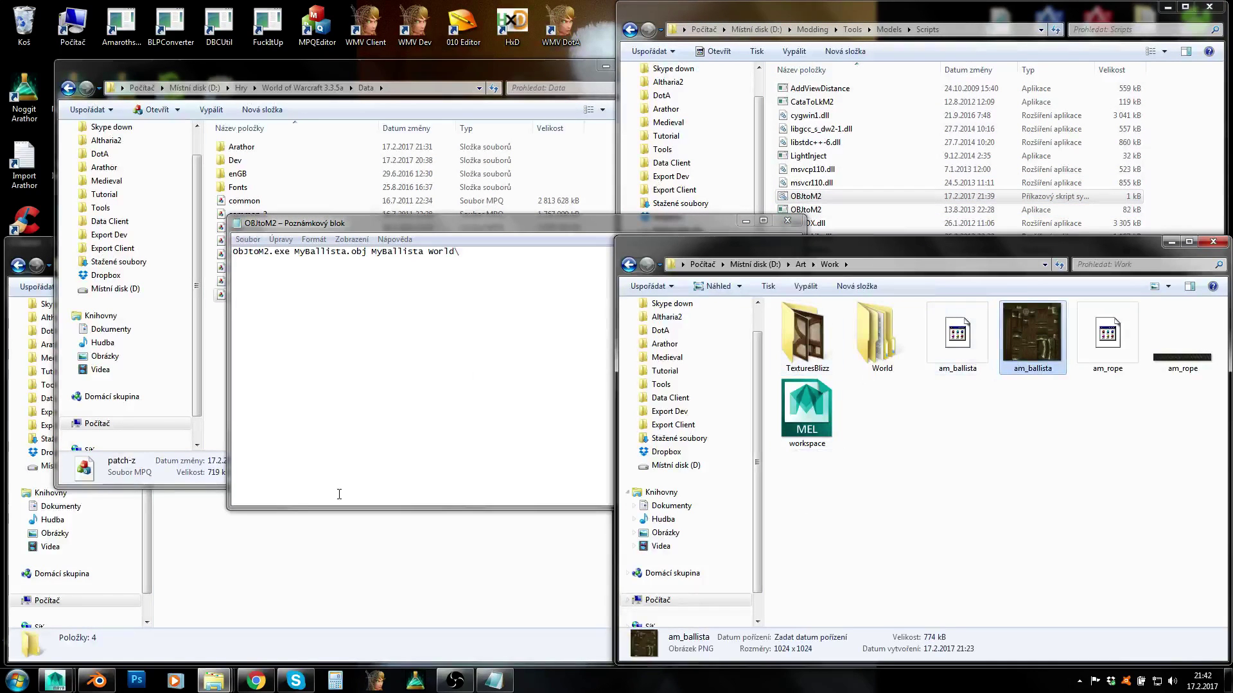
Delete the Test folder from World inside the patch-z archive, look over the archive's root, and close MPQ Editor.
left_click(239, 297)
double_click(240, 295)
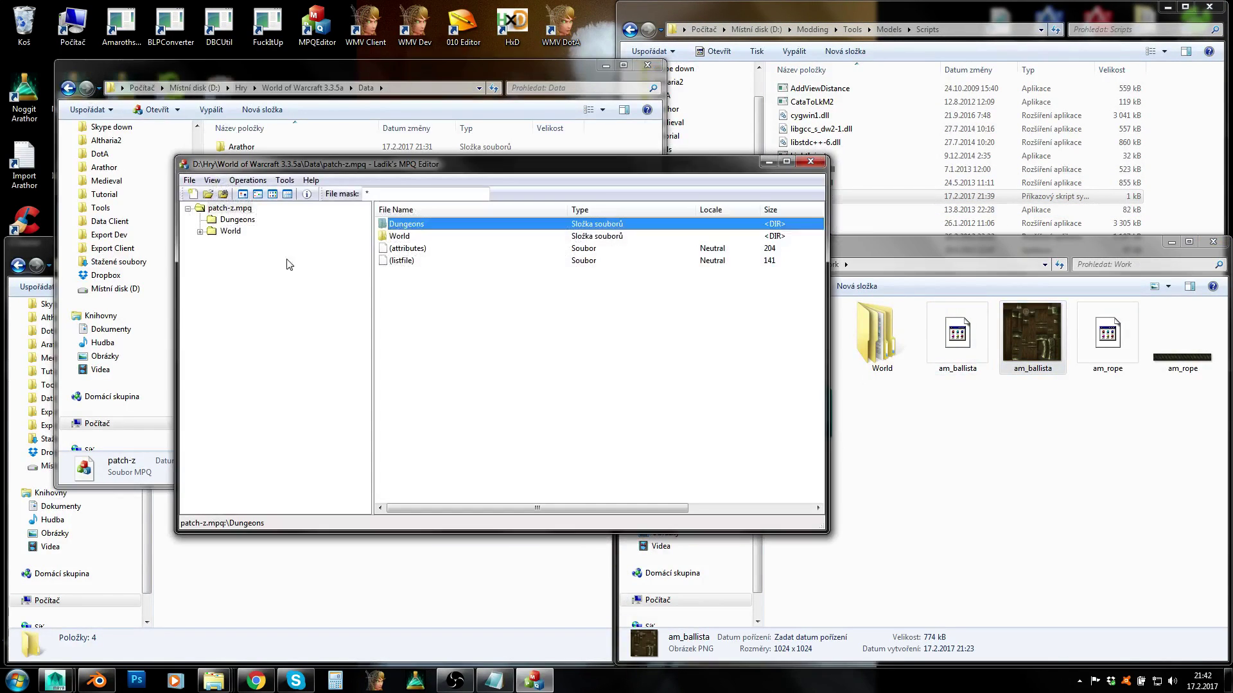
double_click(398, 224)
left_click(230, 231)
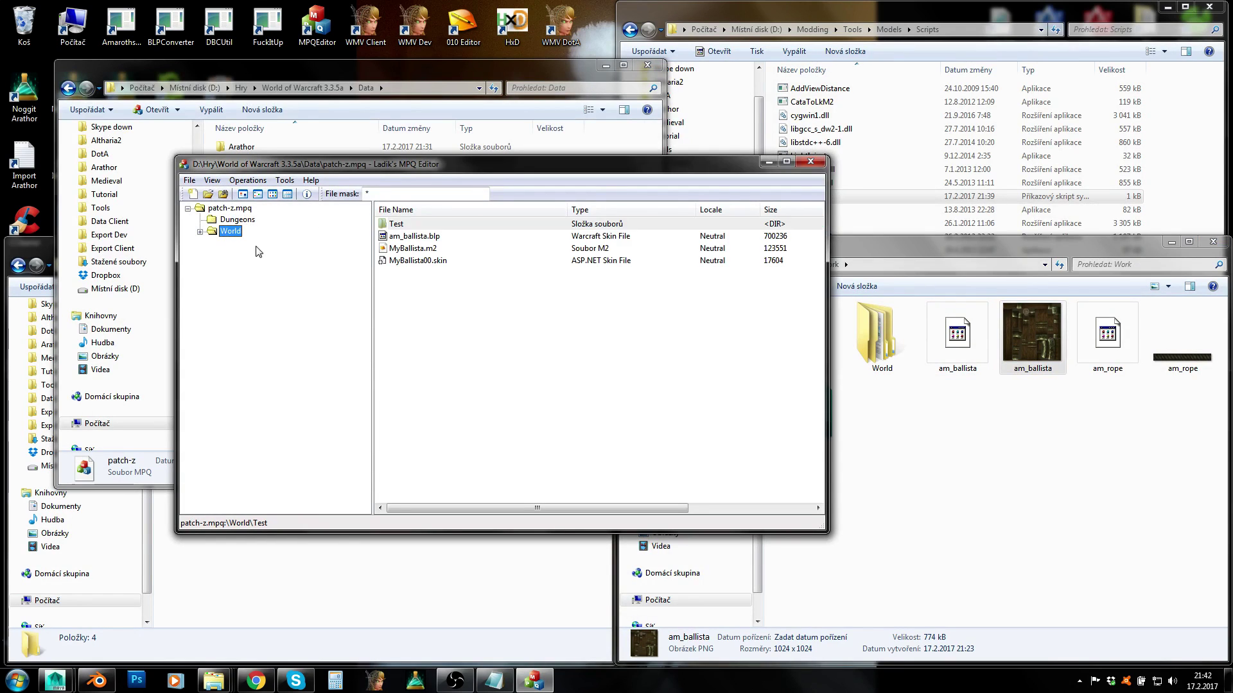
left_click(398, 229)
key("Delete")
key("Return")
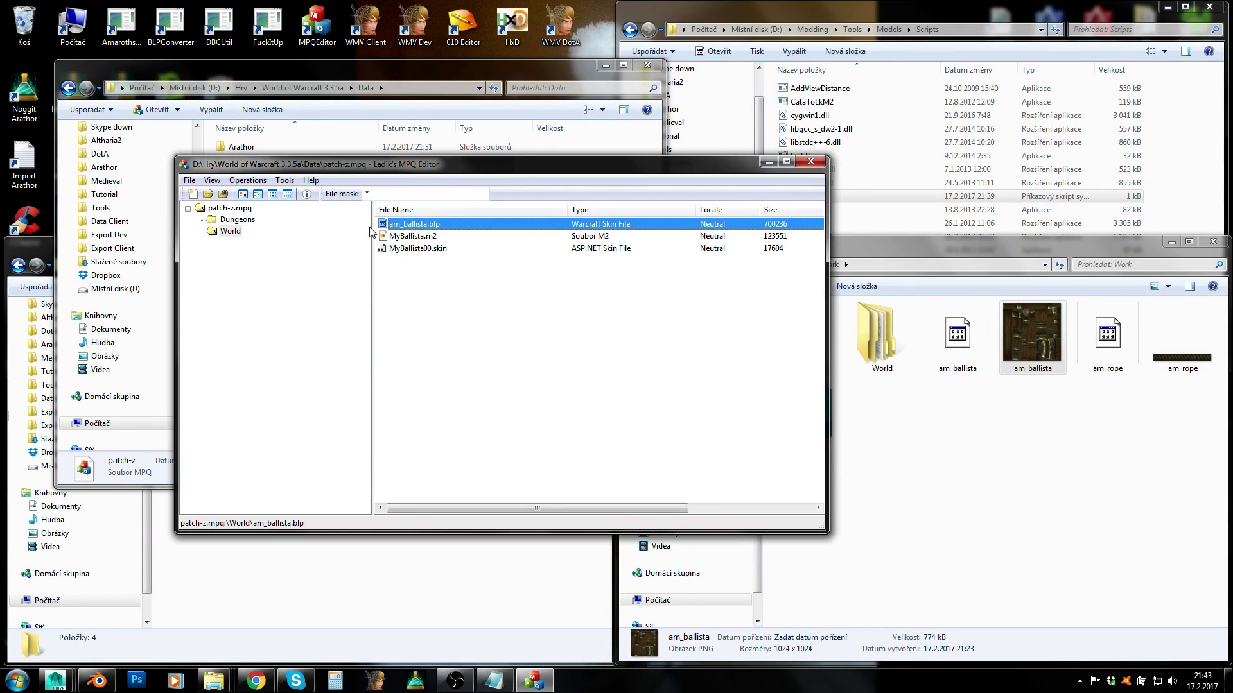
left_click(233, 210)
left_click(398, 236)
left_click(403, 224)
left_click(399, 237)
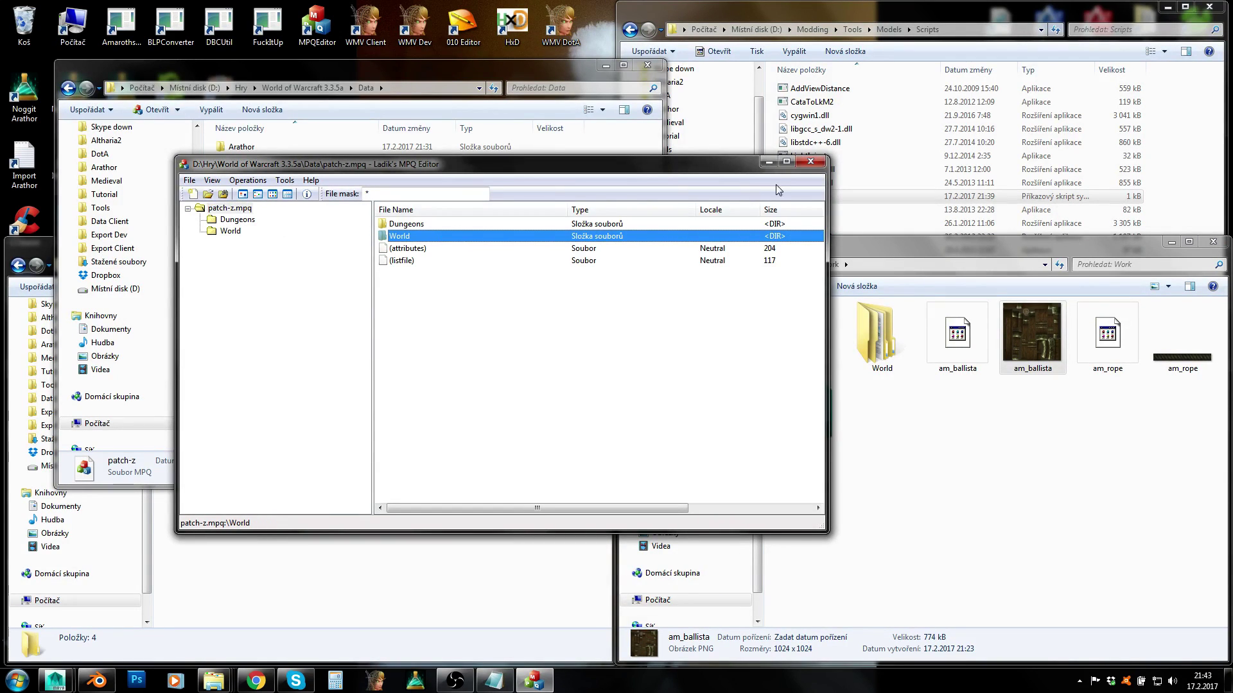
left_click(810, 161)
Remove the World\ path argument from the OBJtoM2 batch command, then save and close the script.
left_click(494, 680)
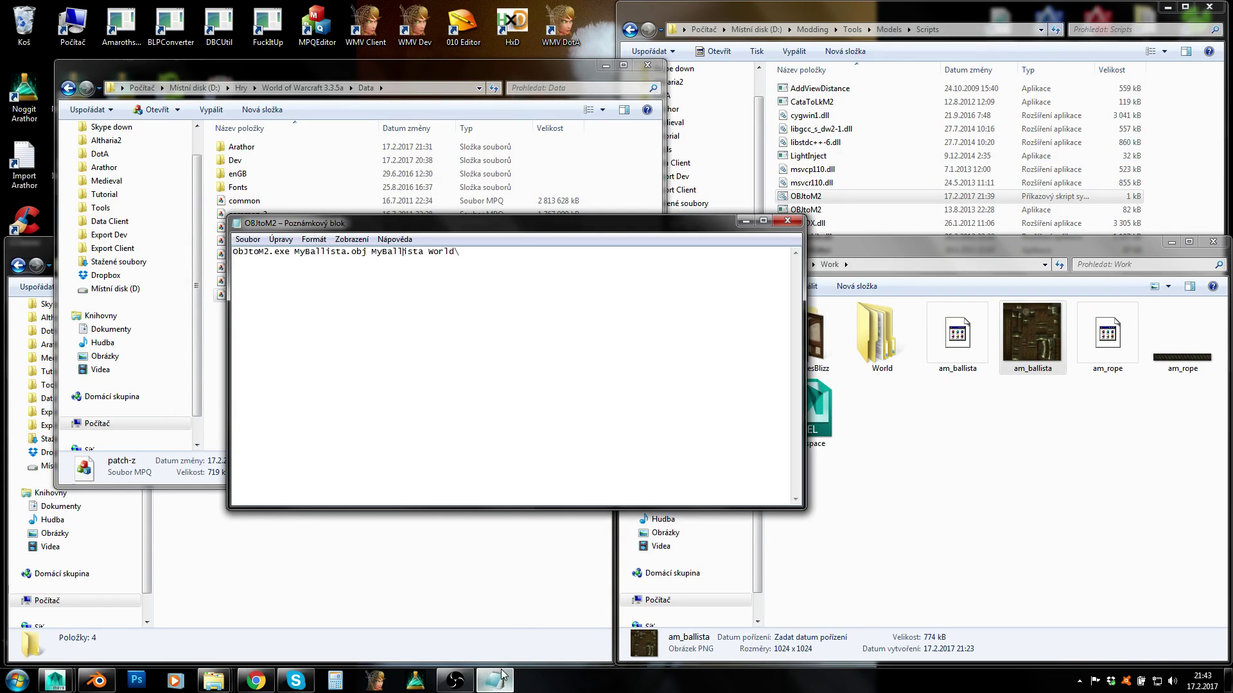
left_click_drag(427, 252, 526, 258)
key("BackSpace")
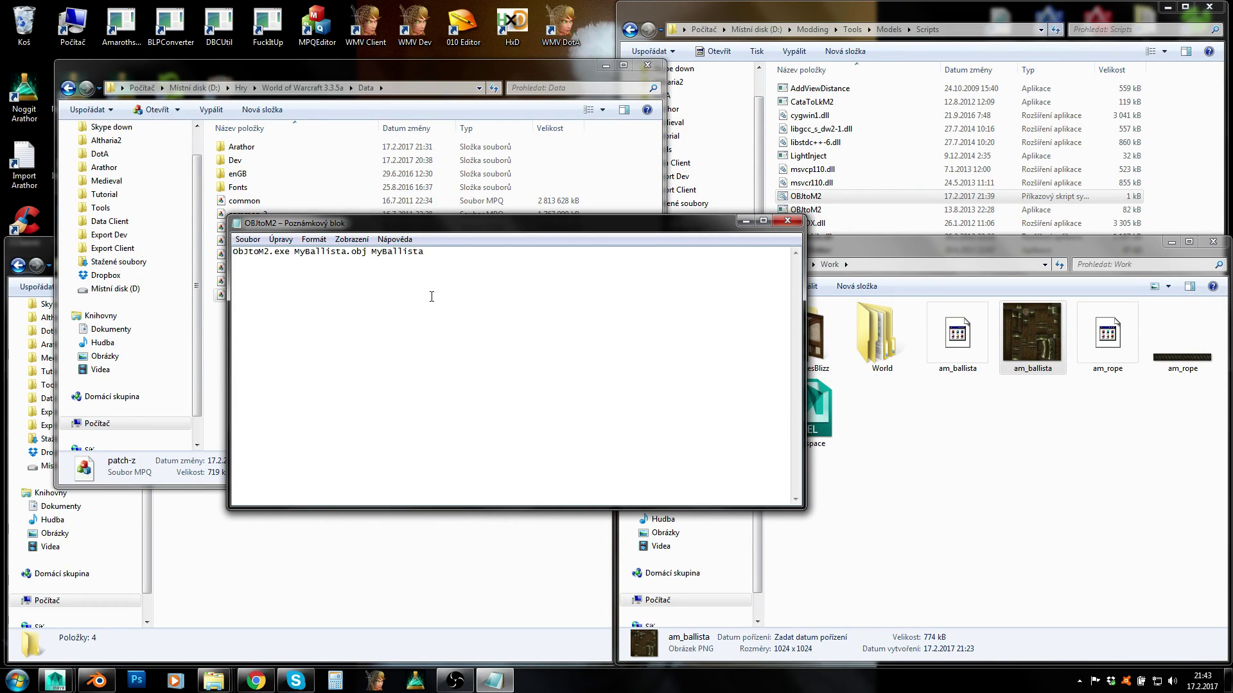
left_click_drag(474, 261, 233, 254)
left_click(437, 258)
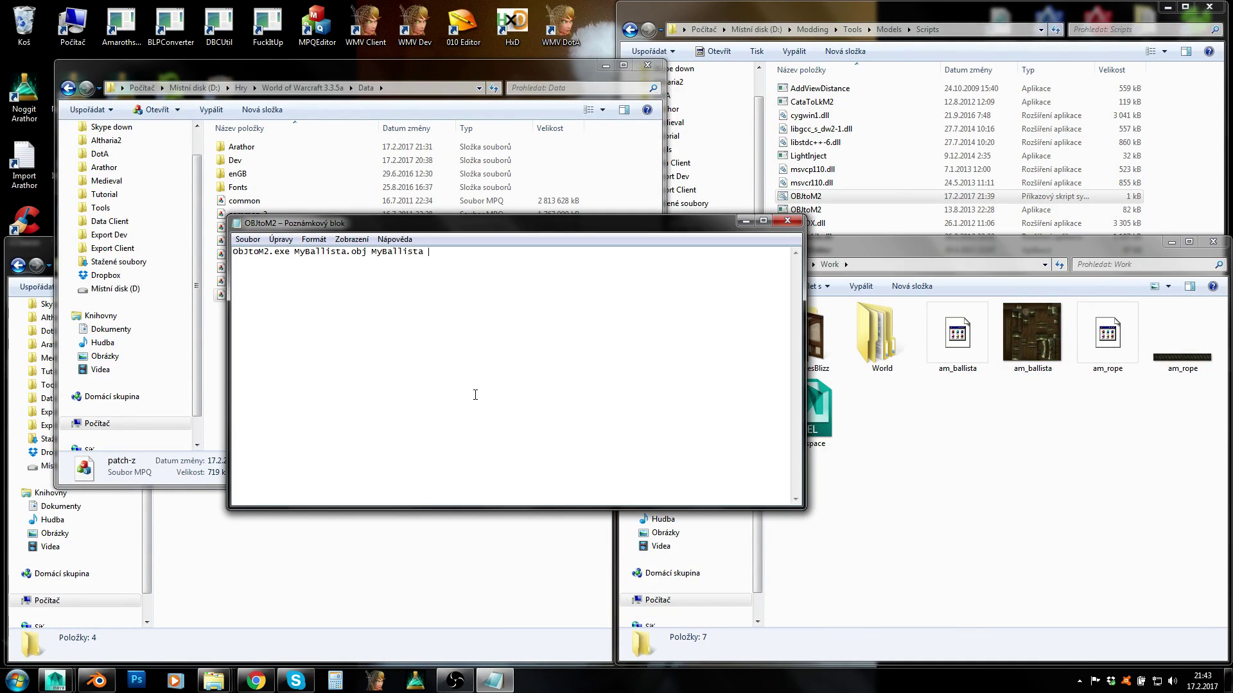
key("ctrl+s")
left_click(786, 222)
left_click(805, 198)
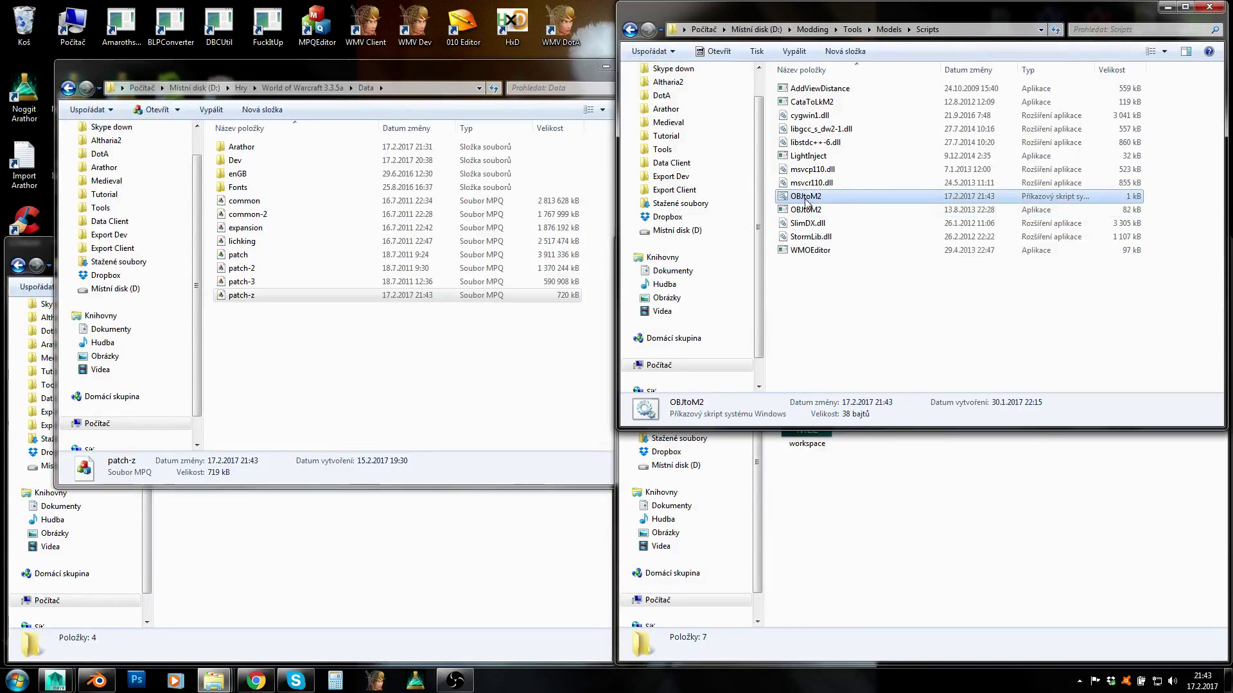
right_click(806, 200)
left_click(788, 293)
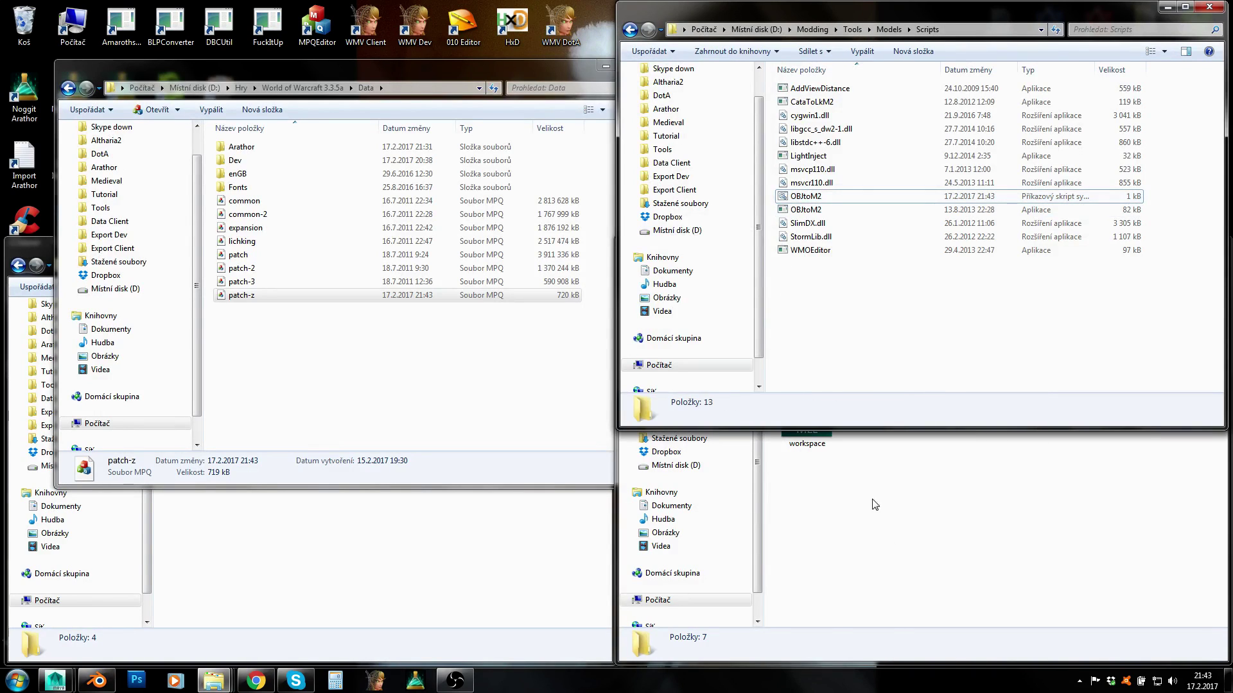
left_click(874, 504)
left_click(1035, 363)
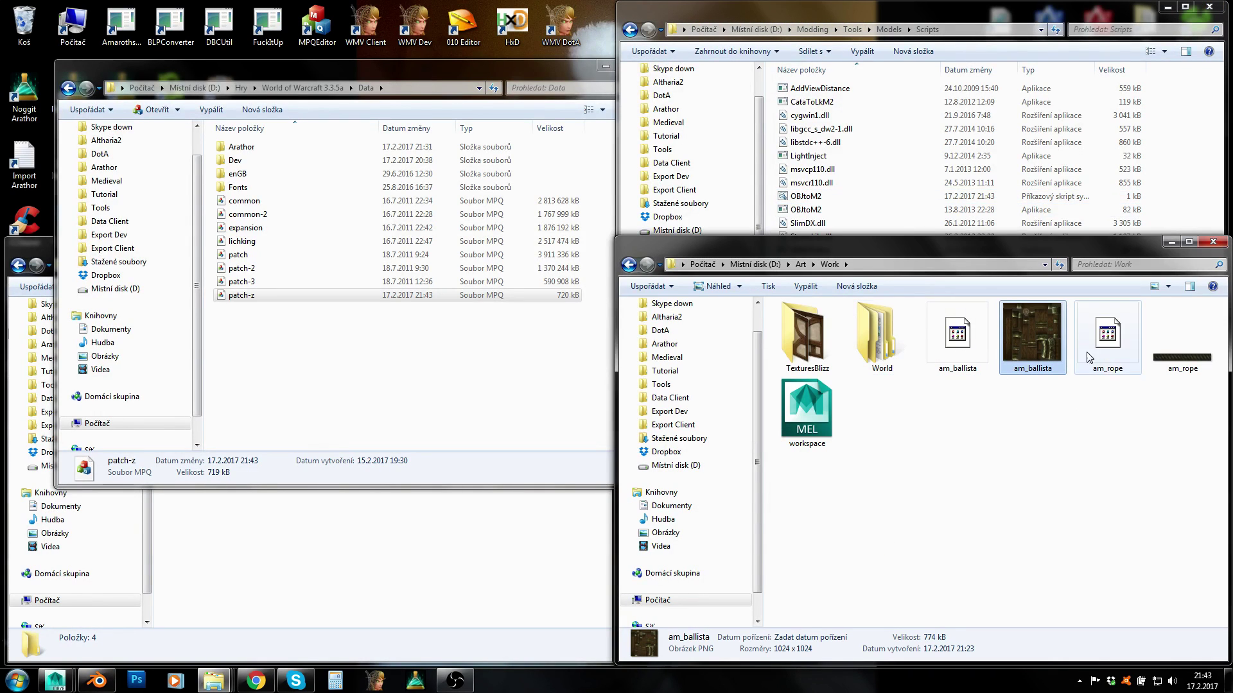
left_click(818, 208)
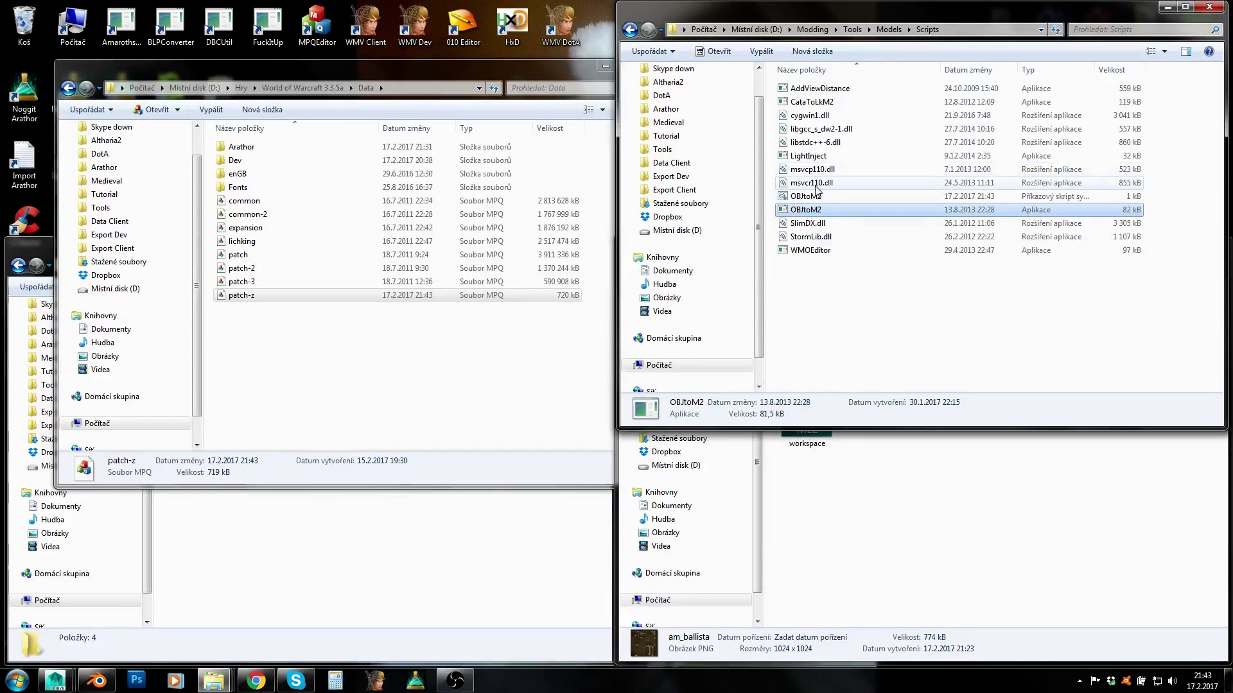
left_click(900, 454)
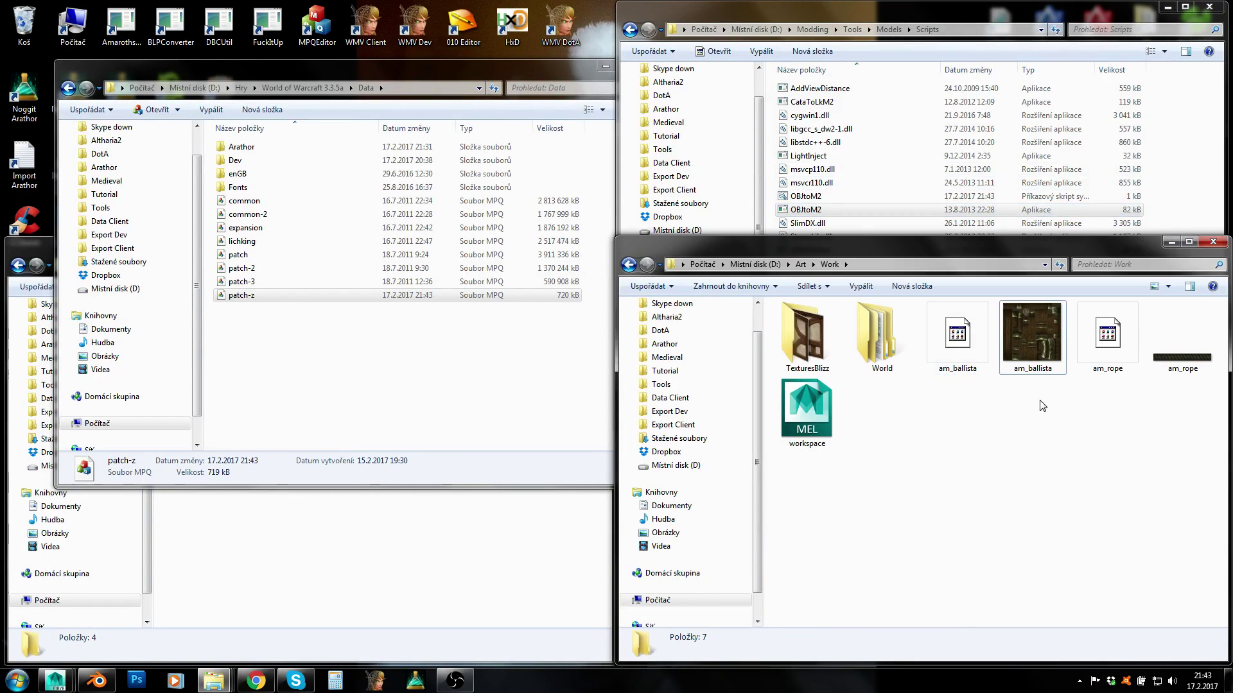
Switch to Blender and export the ballista as Wavefront file MyBallista.obj into the Work folder, with X Forward and Z Up.
left_click(810, 170)
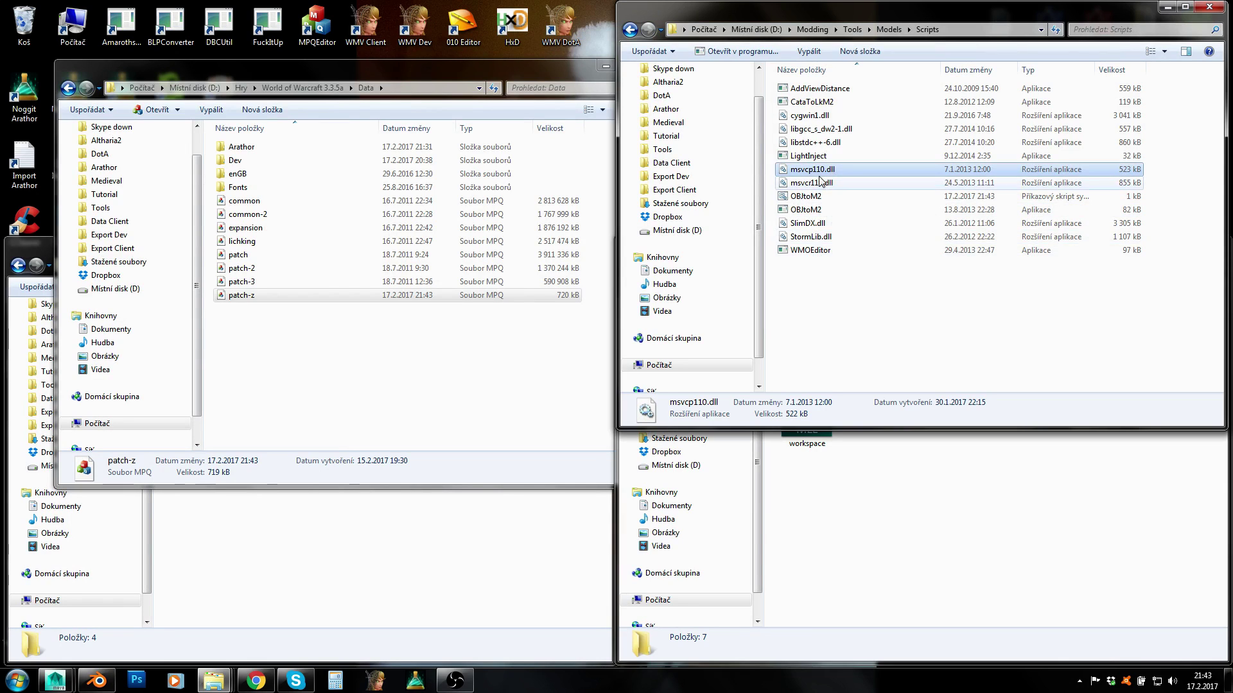
left_click(944, 504)
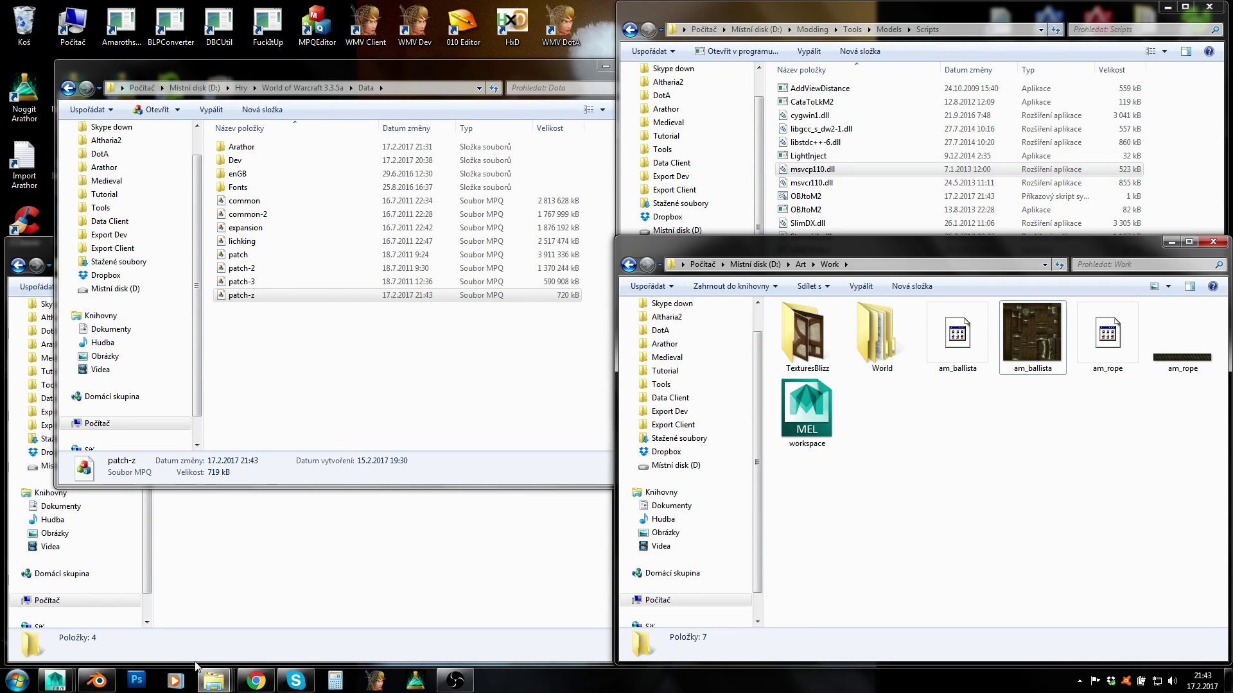
left_click(96, 680)
right_click(307, 207)
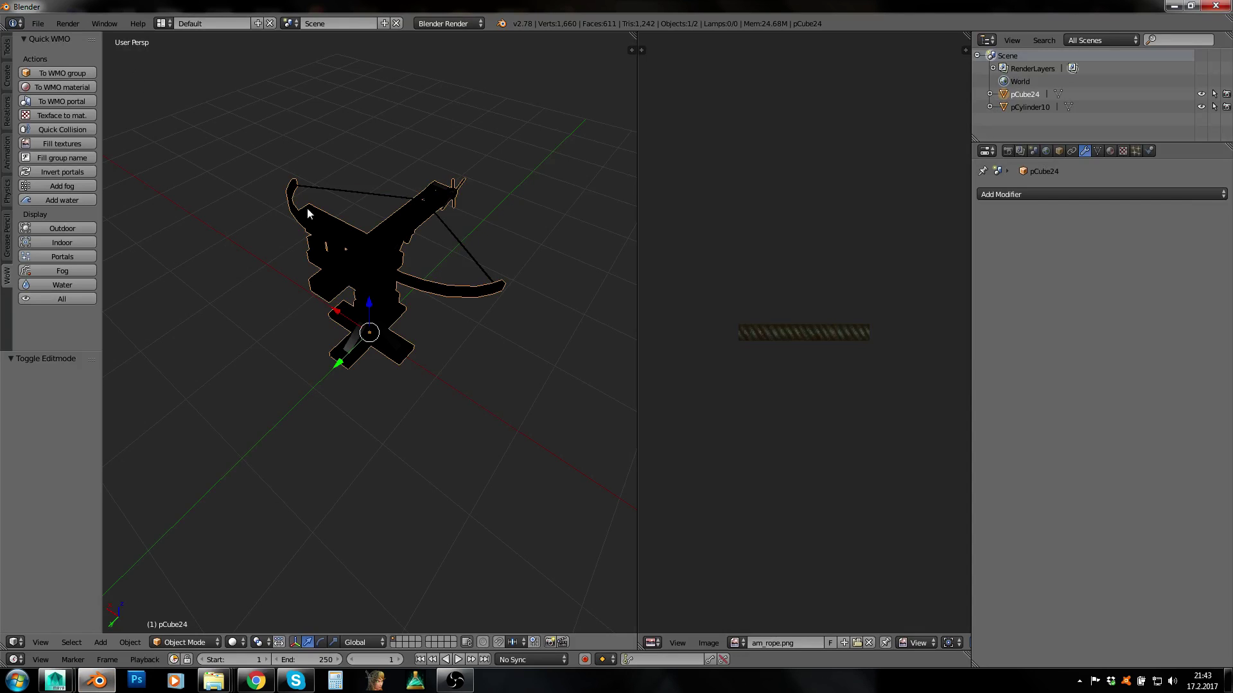
left_click(38, 23)
mouse_move(71, 271)
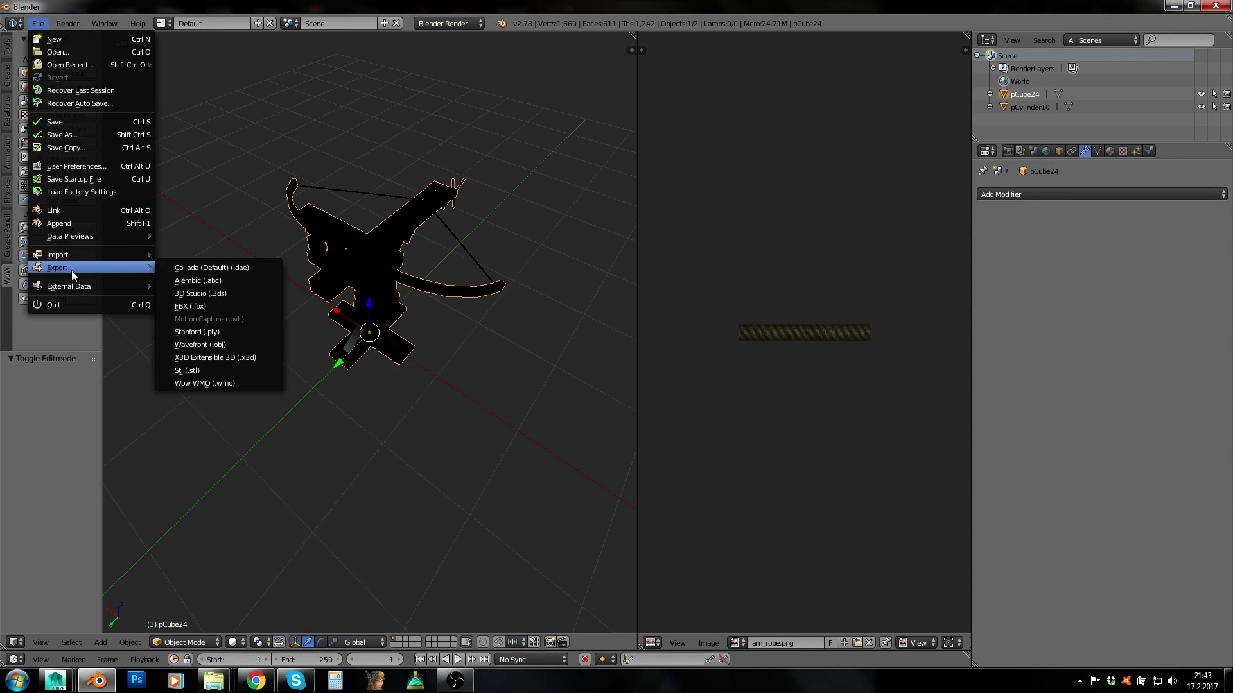
left_click(252, 346)
left_click(30, 462)
left_click(37, 498)
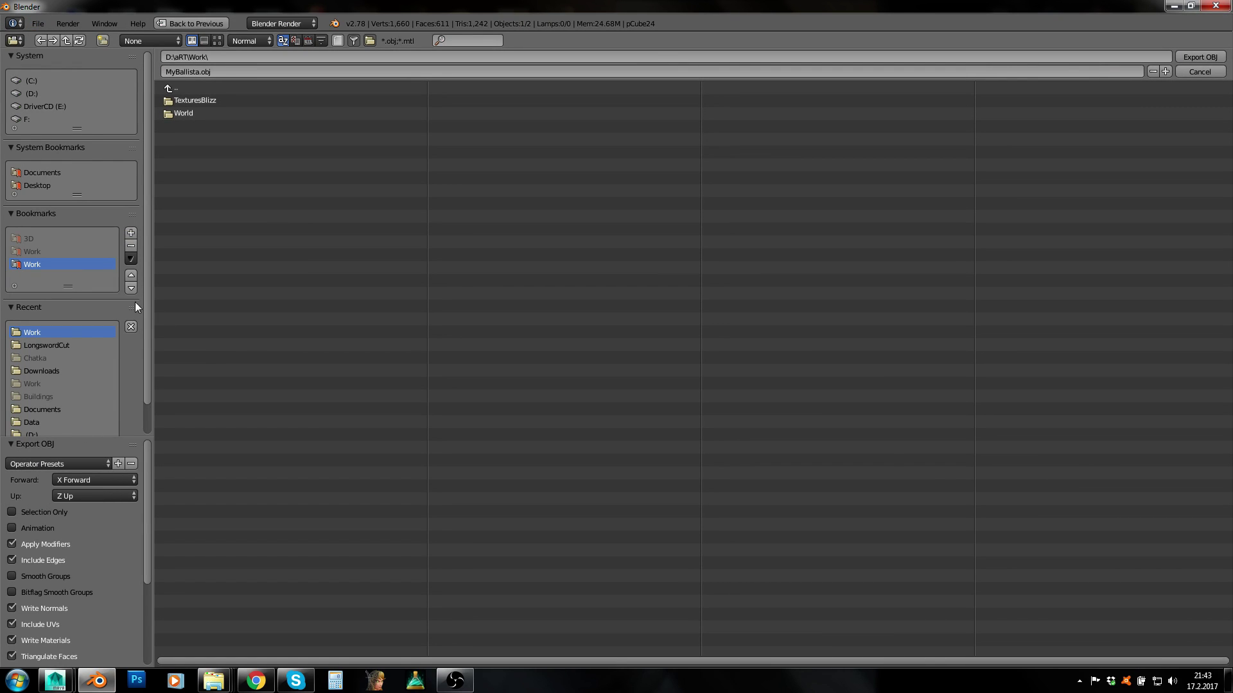
left_click(1199, 57)
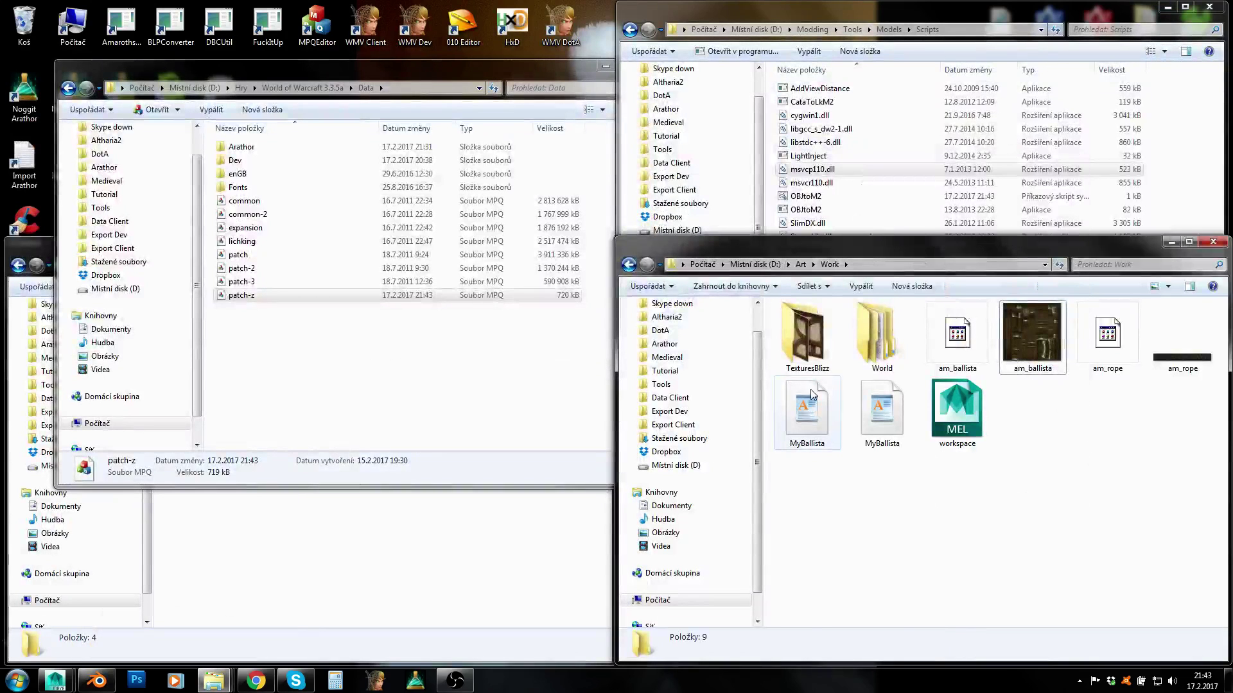
Delete the MyBallista MTL file from the Work folder and copy the MyBallista OBJ file into the Scripts folder.
left_click(815, 414)
key("Delete")
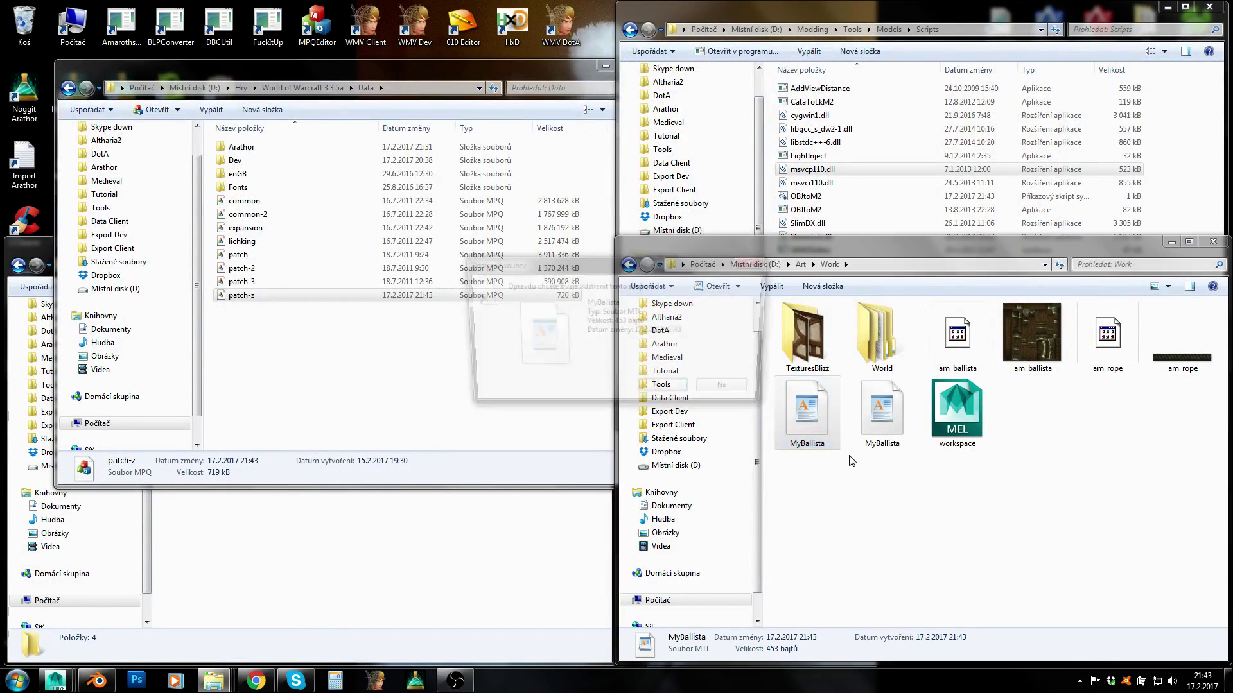
key("Return")
left_click(783, 396)
left_click_drag(782, 396, 804, 205)
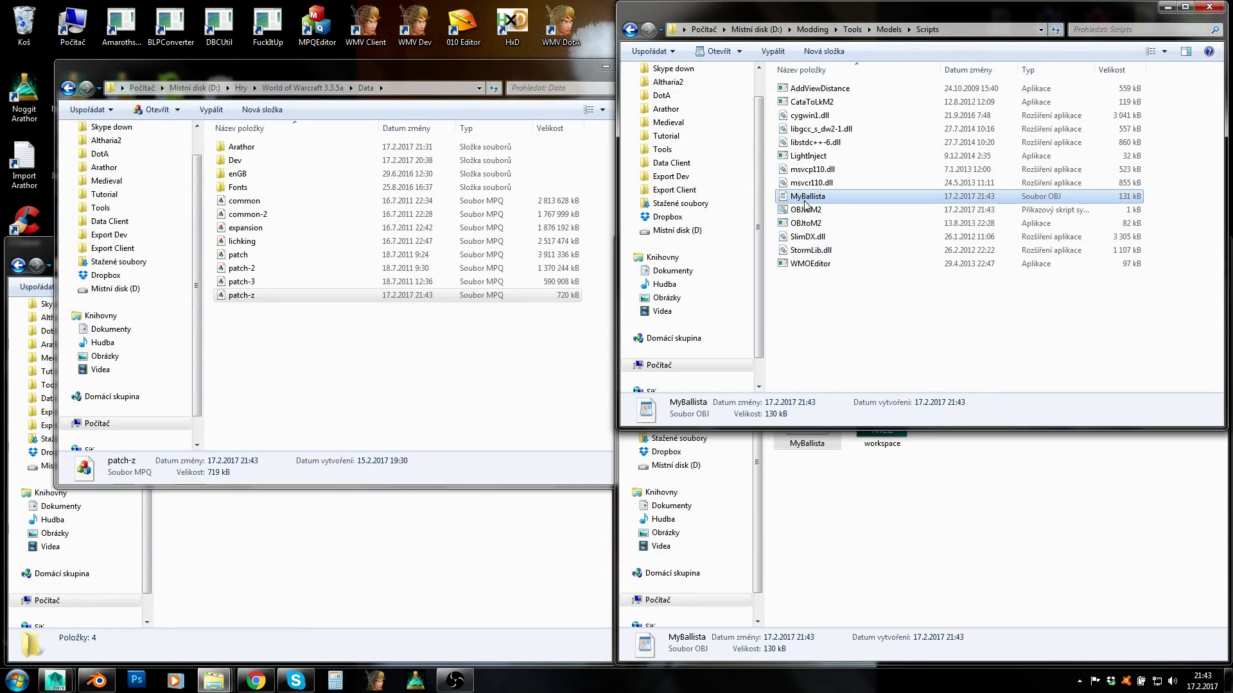
key("Down")
key("Down")
Open the MyBallista OBJ from the Scripts folder in WordPad and find the first usemtl line, for am_rope.
double_click(805, 198)
left_click(396, 216)
key("ctrl+f")
type("usemtl")
key("Return")
left_click(855, 478)
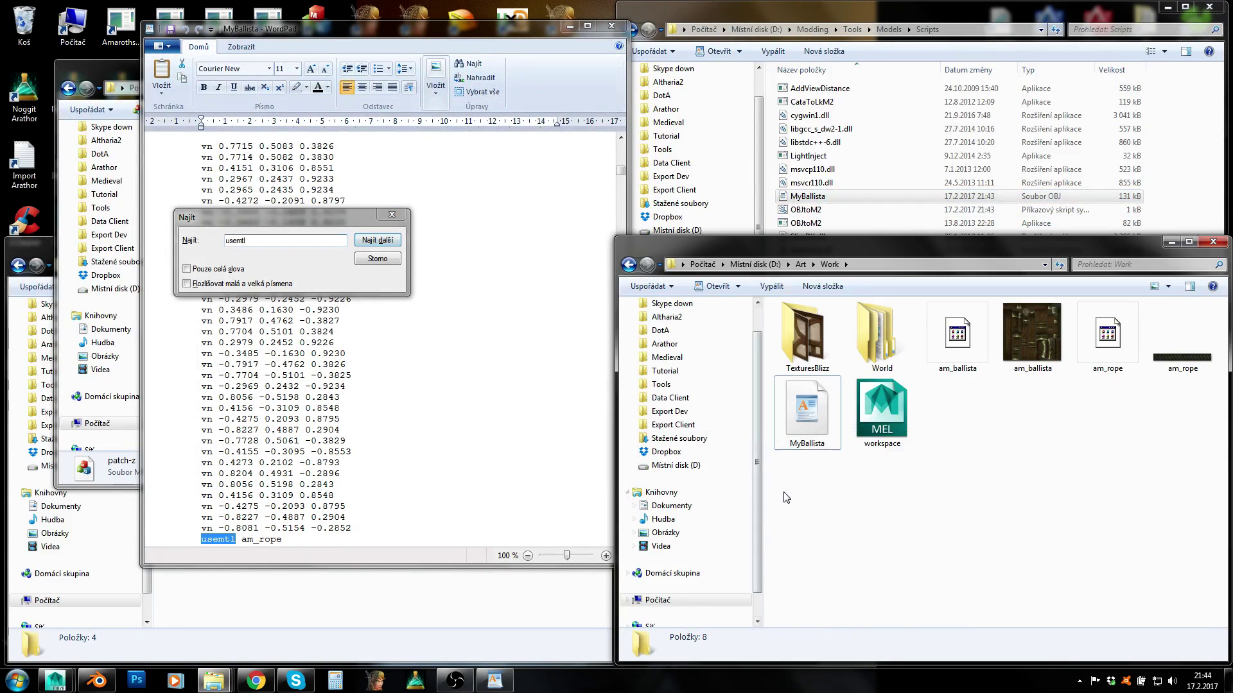
left_click(377, 263)
left_click(247, 542)
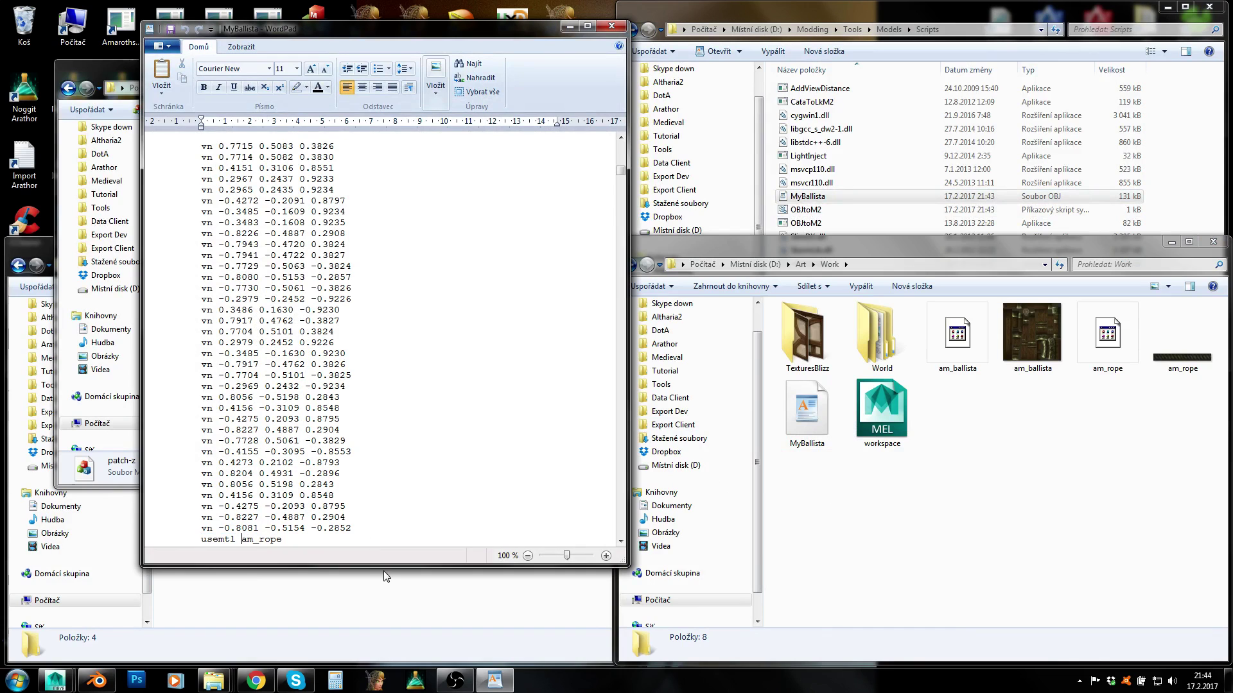
Examine the root folders of the patch-z archive in MPQ Editor, closing the editor each time.
left_click(137, 473)
double_click(251, 297)
key("alt+F4")
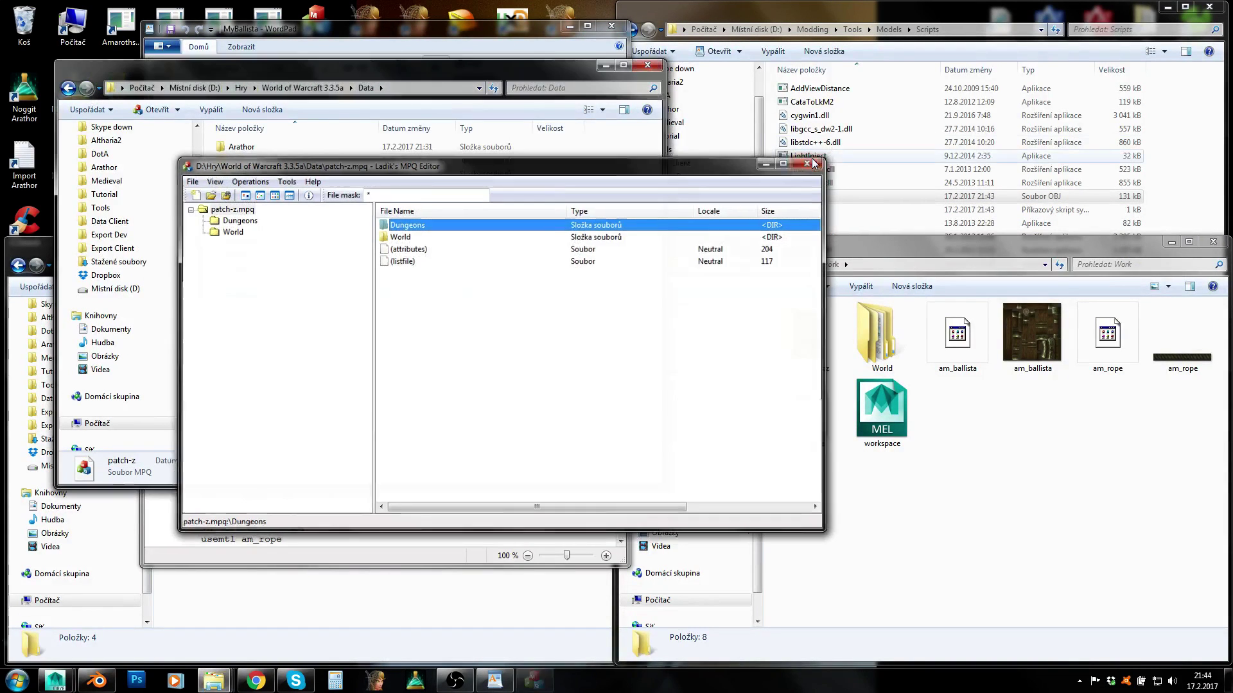
double_click(260, 296)
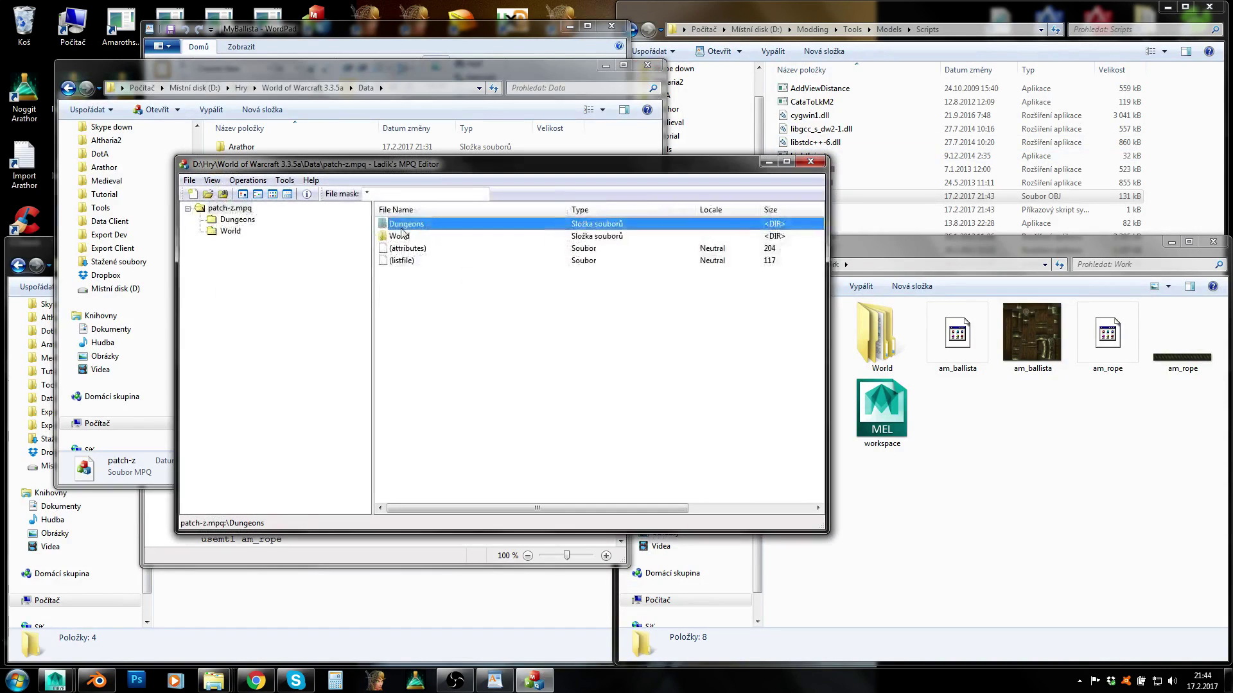
left_click(811, 161)
Change the rope material name in the OBJ to ungeons\am_rope, leaving out the path's first letter.
left_click(297, 507)
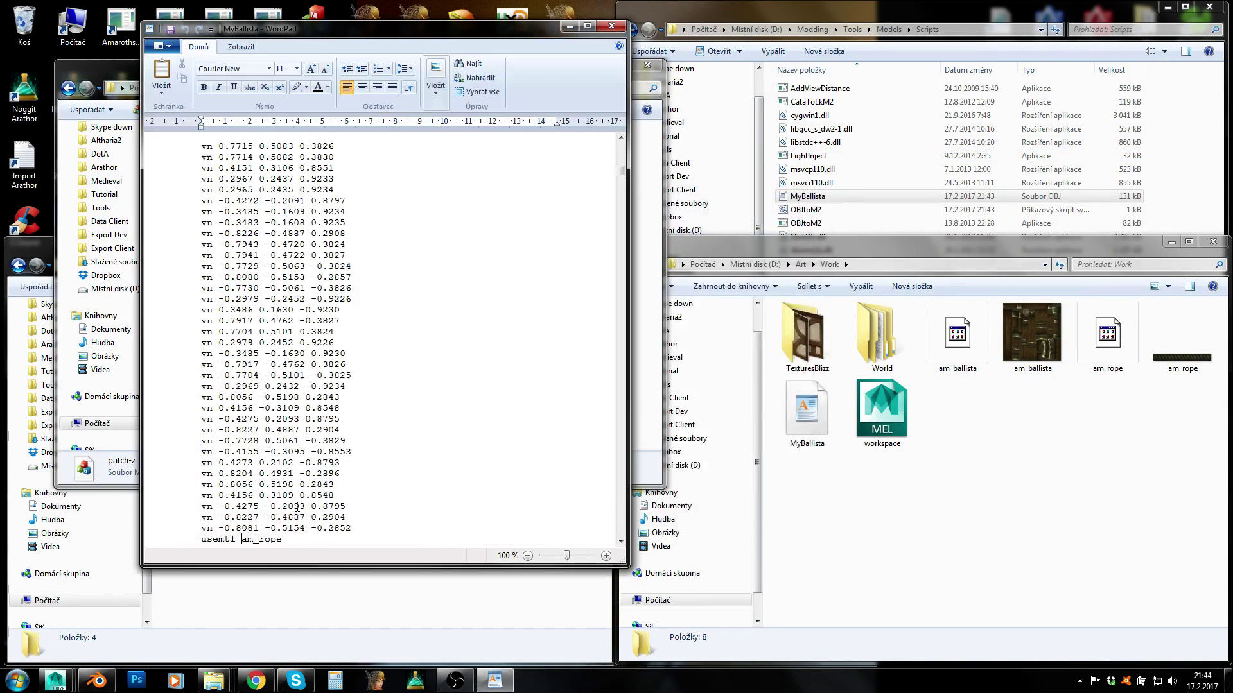
type("Dz")
key("BackSpace")
type("ungeons\\")
left_click_drag(243, 539, 336, 539)
left_click(350, 542)
key("BackSpace")
Find the second usemtl line, change its material name to orld\am_ballista, and save and close the OBJ.
scroll(327, 504, "down", 1)
key("ctrl+f")
type("use")
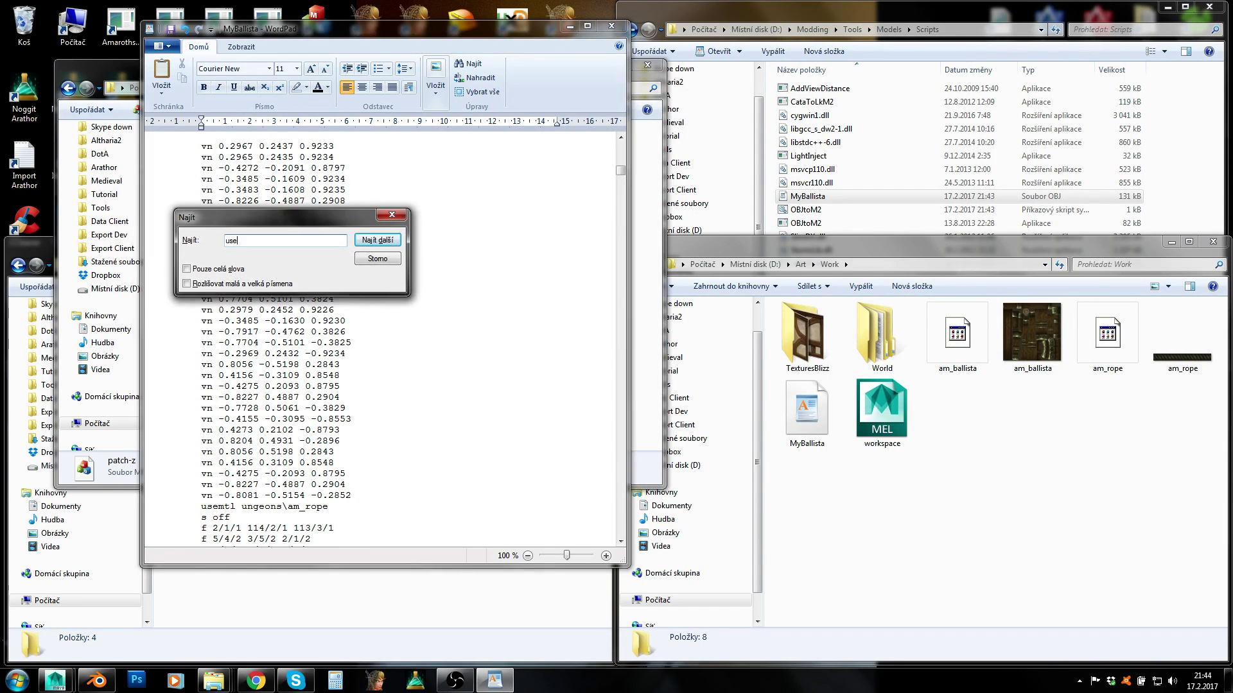
key("Return")
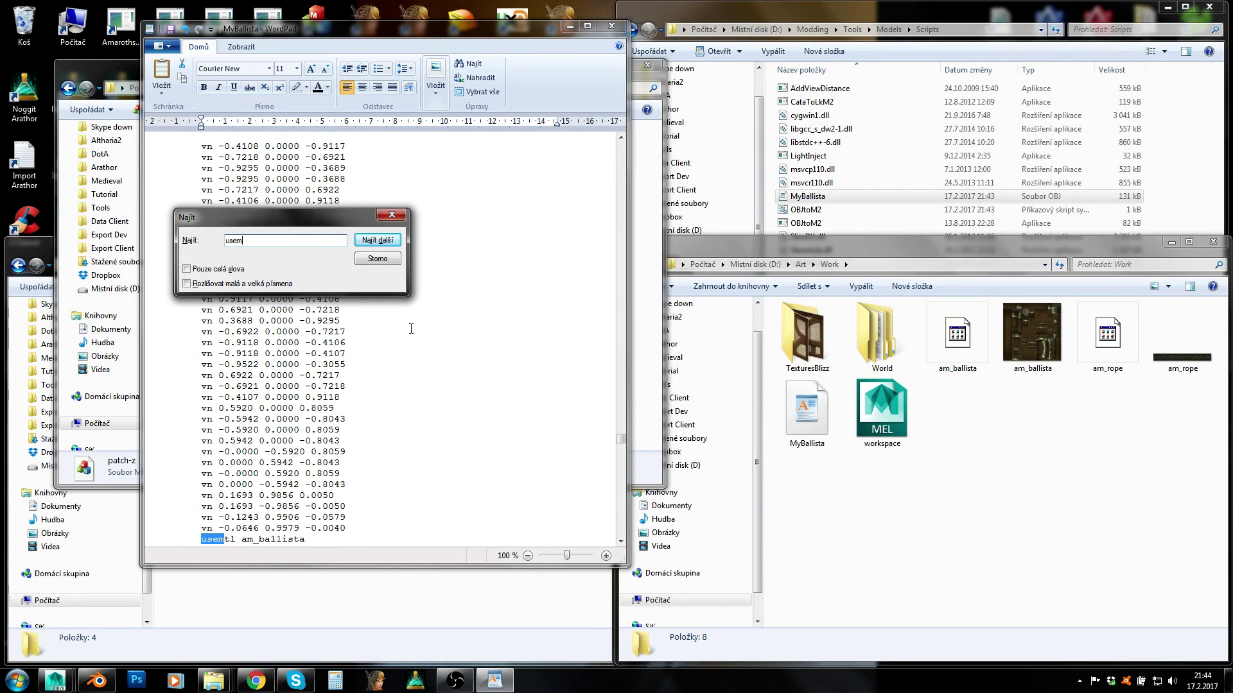
left_click(378, 259)
left_click(242, 540)
type("World\\")
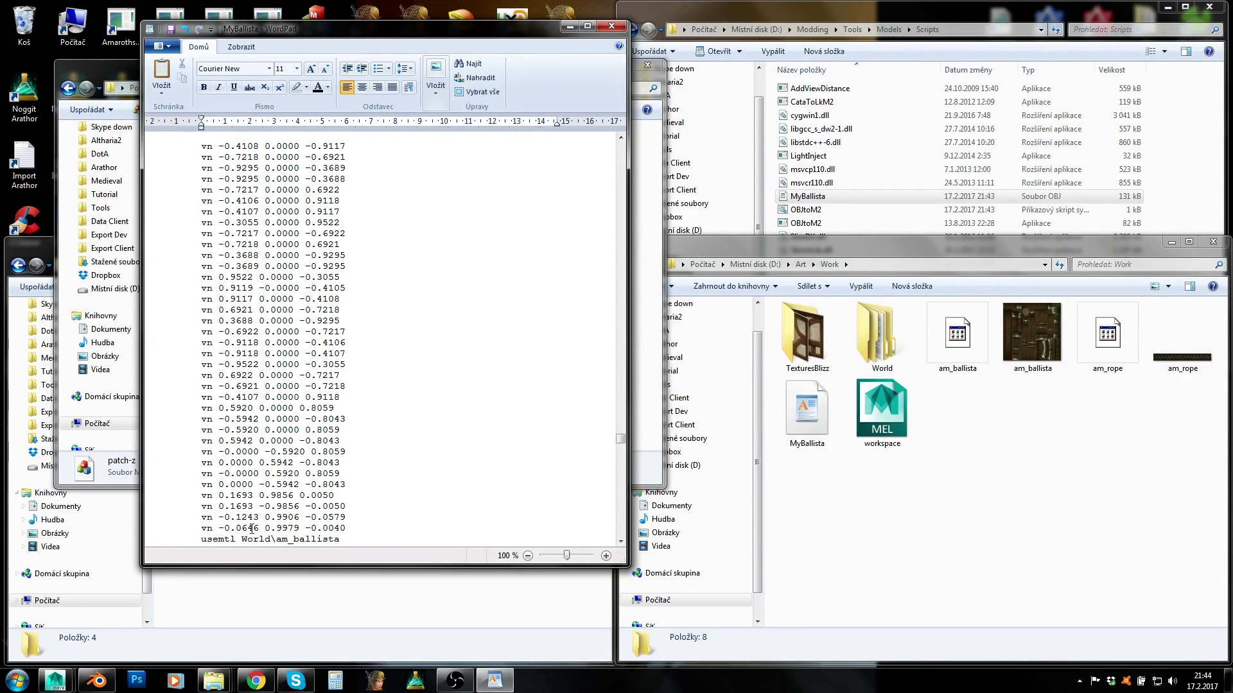
key("BackSpace")
scroll(258, 542, "down", 2)
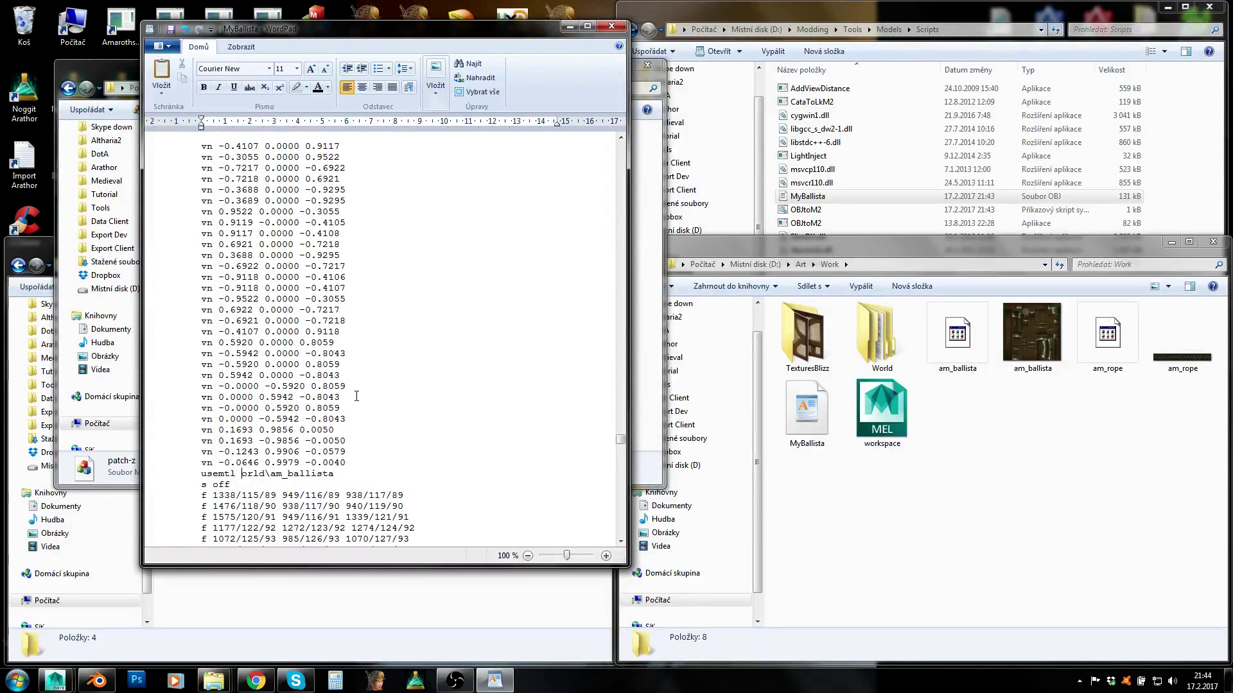
scroll(357, 396, "down", 10)
left_click(611, 26)
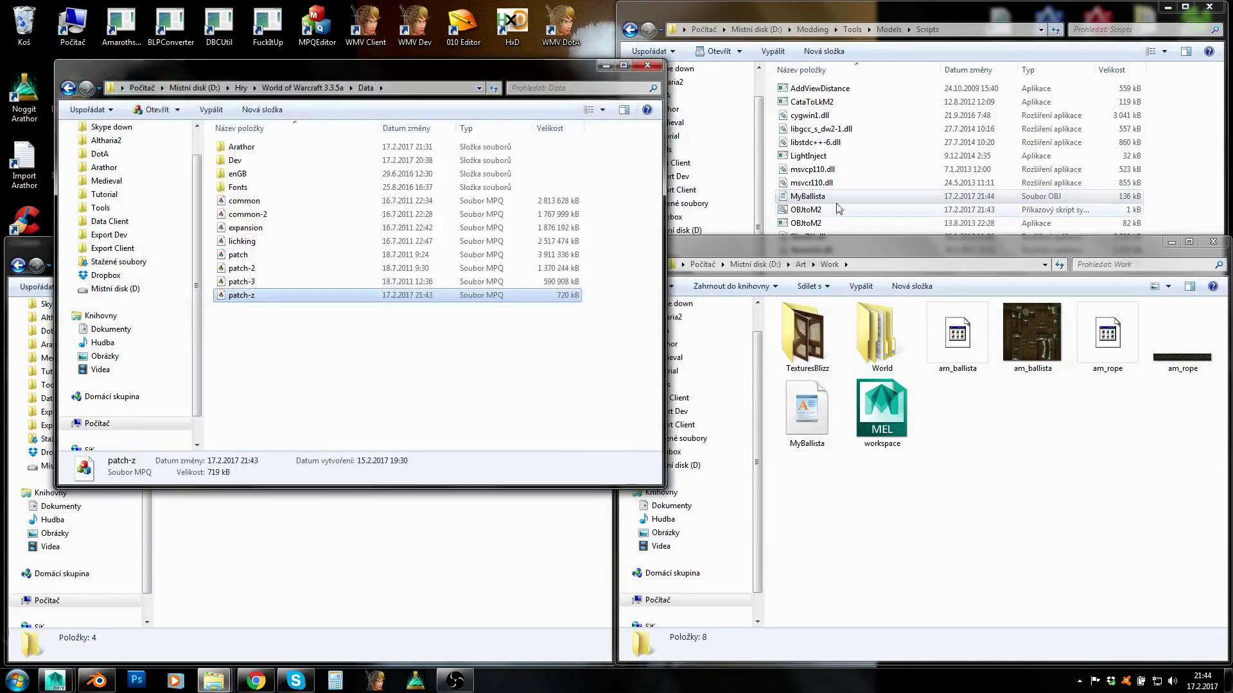
Add the path argument T to the OBJtoM2 batch command, save and close the script, and run the conversion.
left_click(844, 213)
right_click(799, 210)
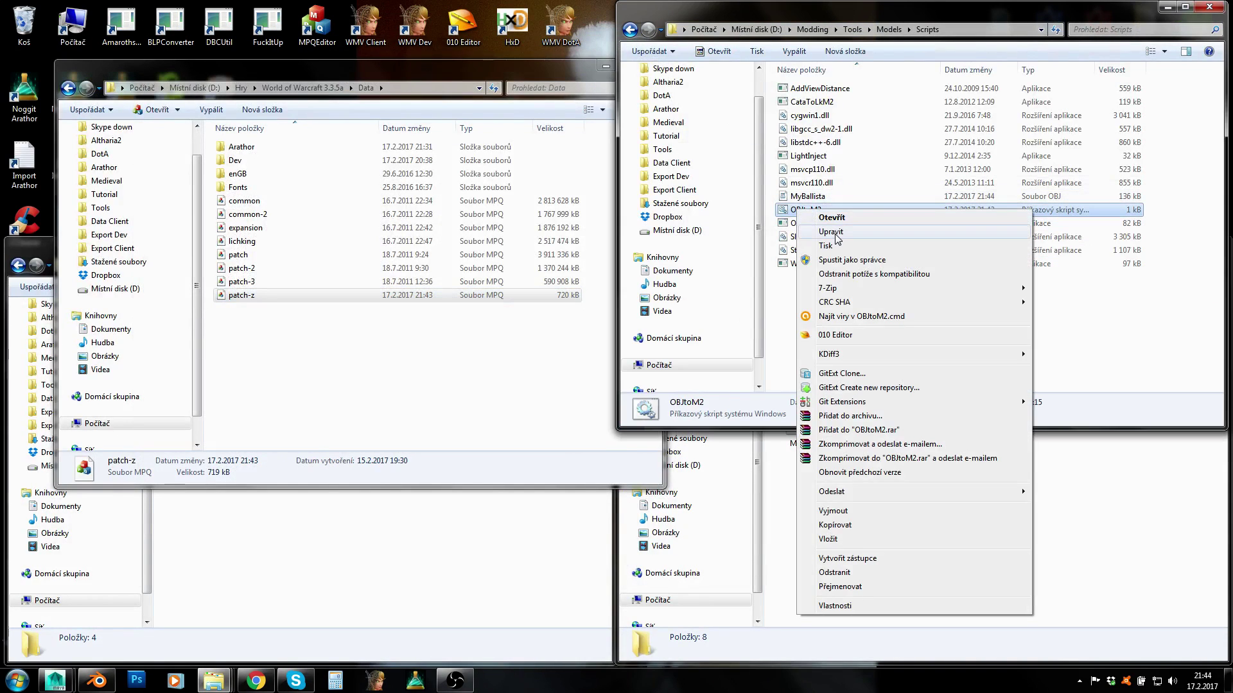
left_click(819, 229)
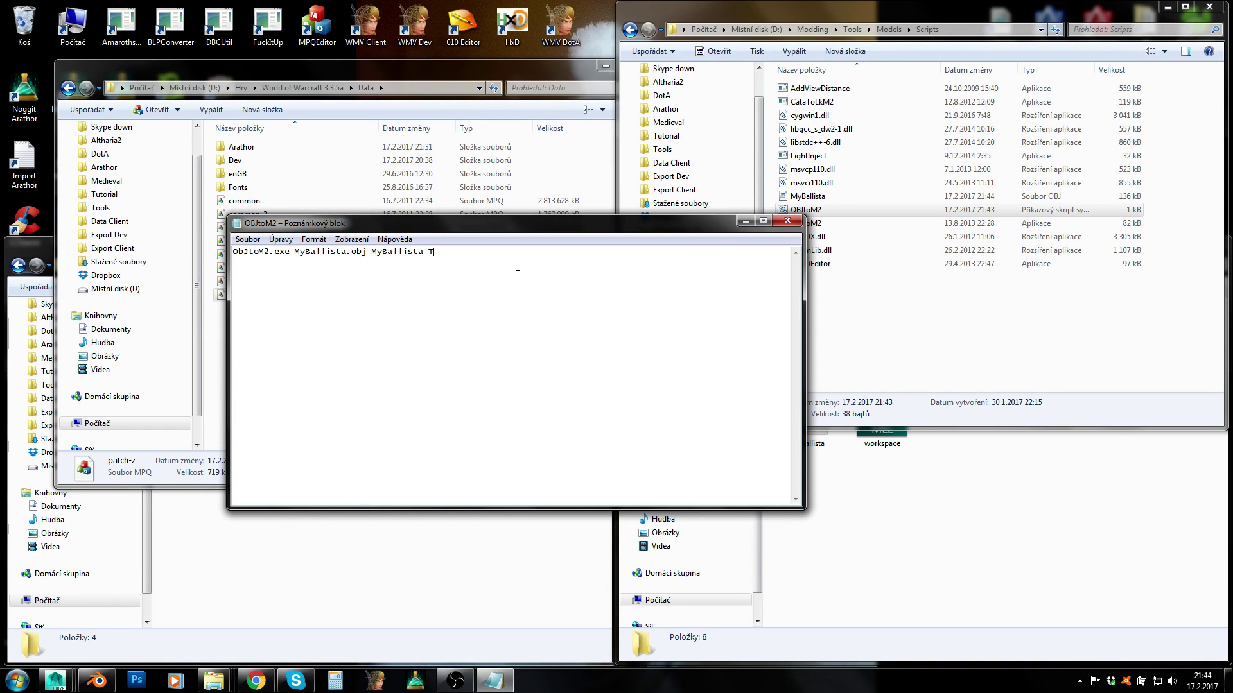
key("ctrl+s")
left_click(787, 220)
double_click(806, 210)
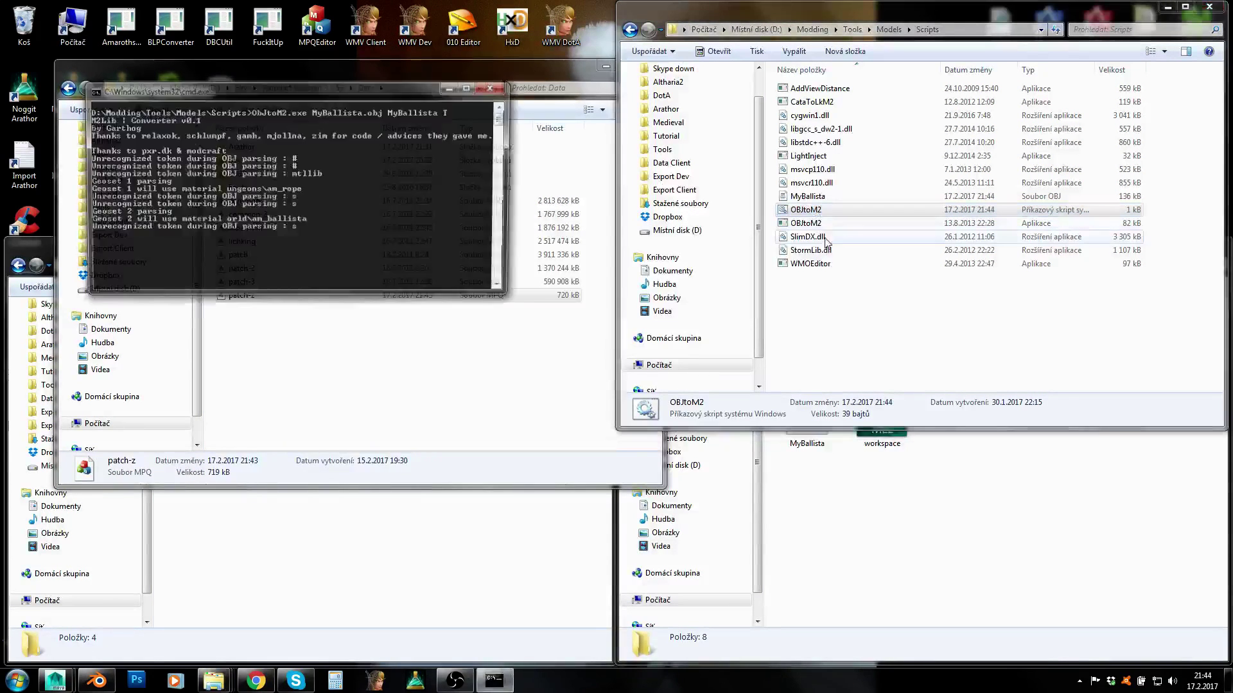
Open the converted MyBallista M2 in 010 Editor and search it for .blp.
double_click(804, 197)
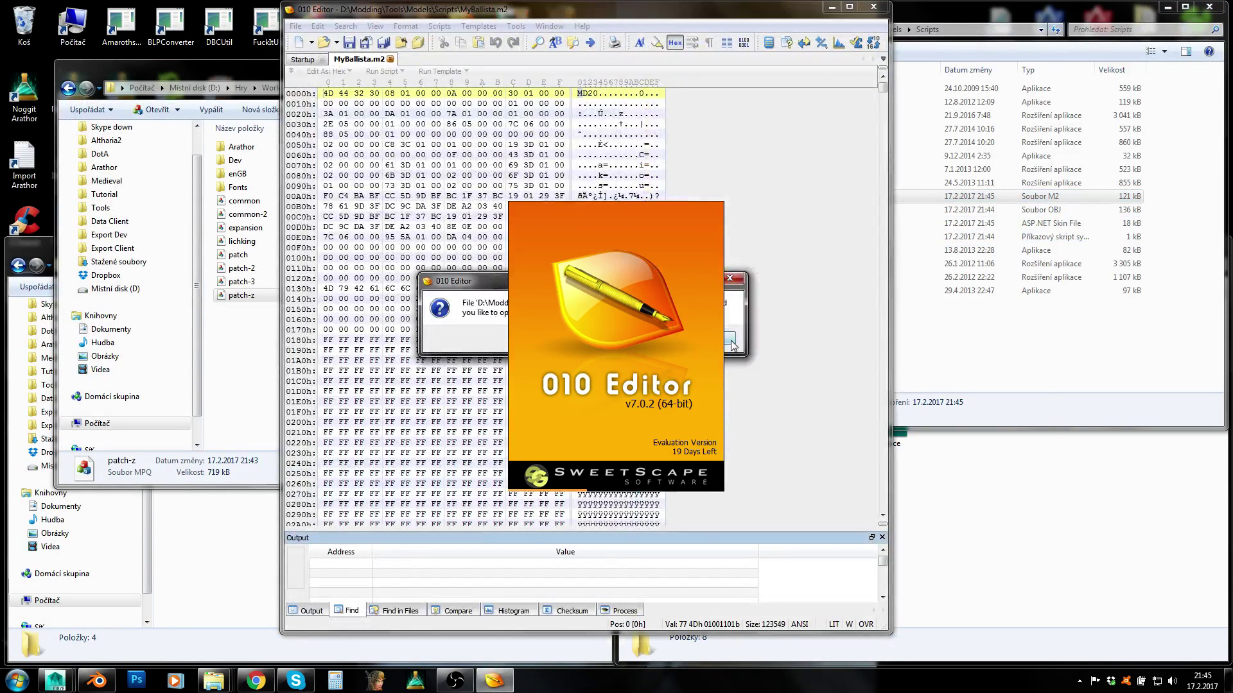
left_click(711, 338)
left_click(602, 154)
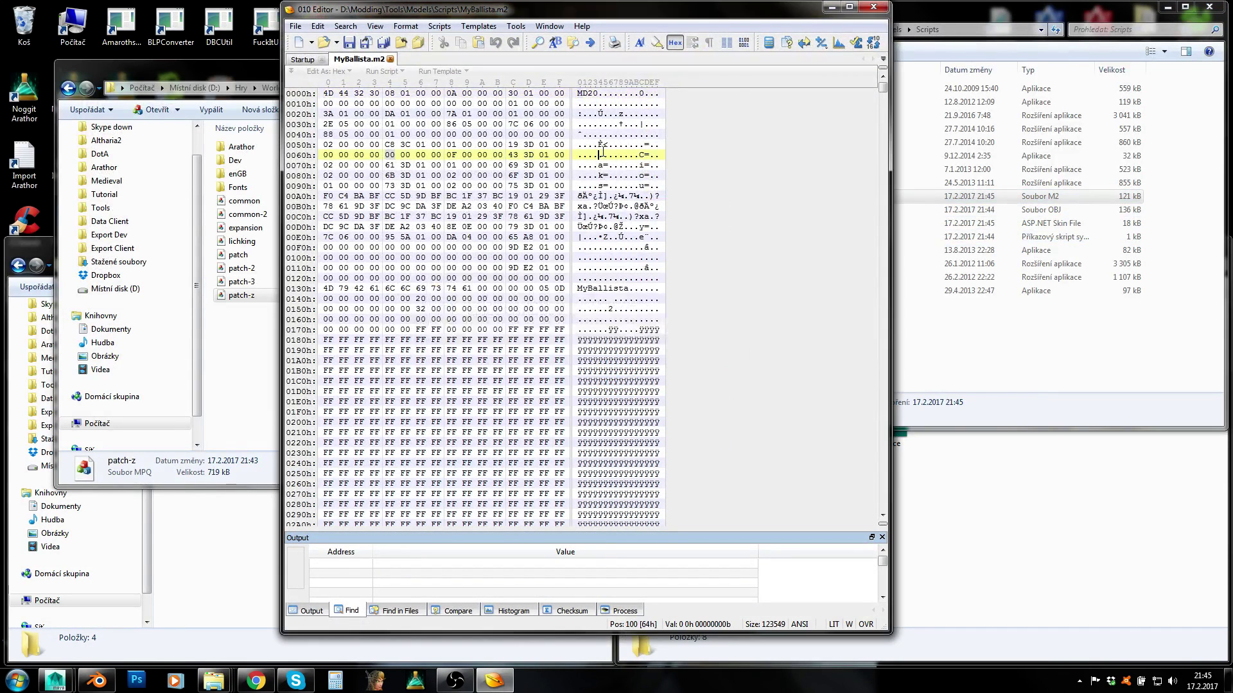
key("ctrl+f")
type(".blp")
key("Return")
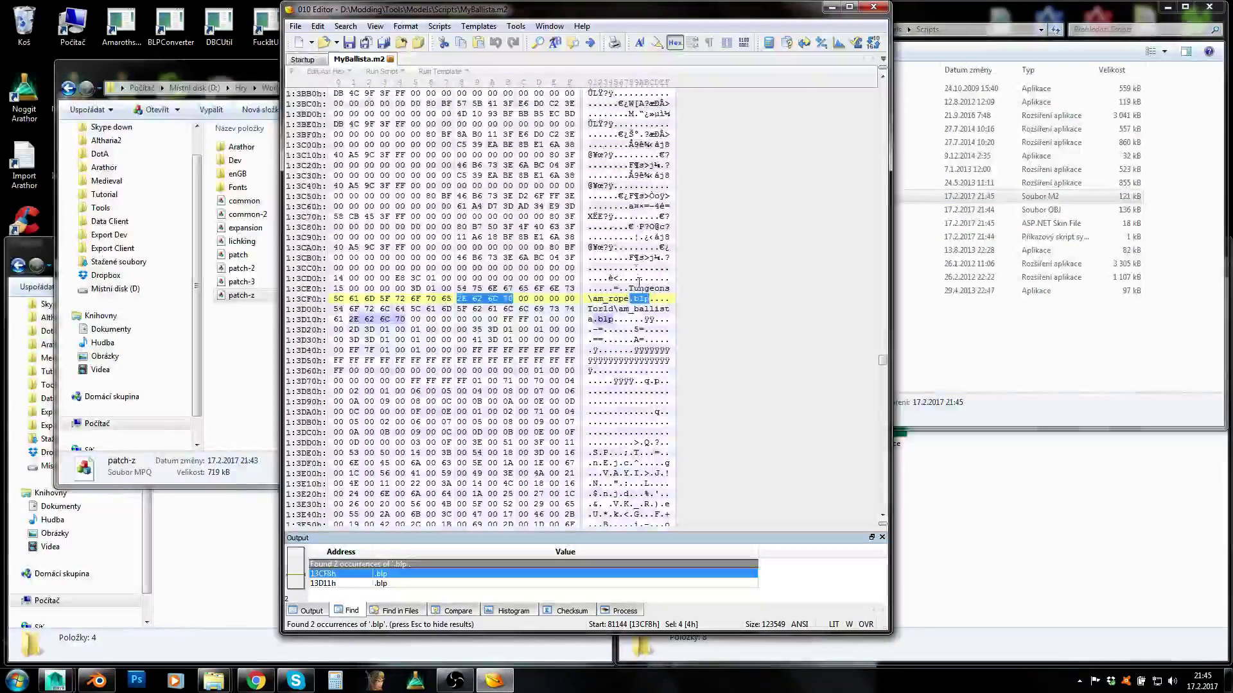
Overwrite the first letters of the two texture paths so they read Dungeons\am_rope.blp and World\am_ballista.blp.
left_click(630, 288)
left_click_drag(629, 288, 631, 288)
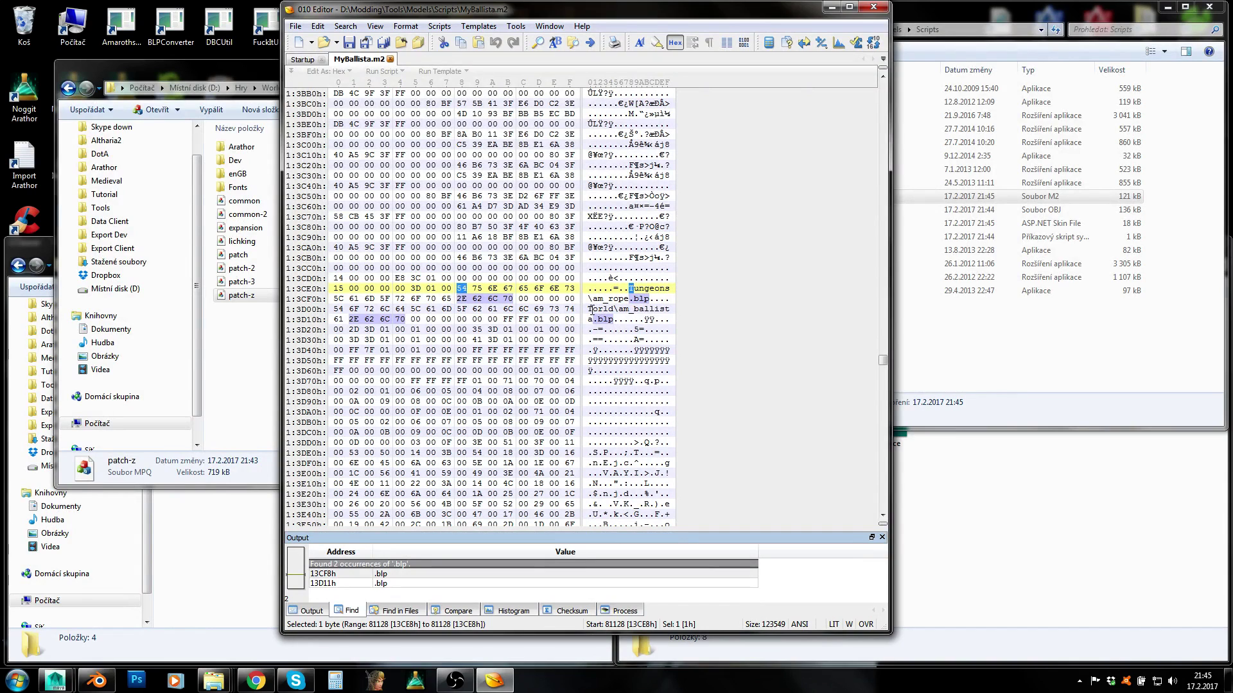
left_click(590, 309)
left_click(629, 288)
type("D")
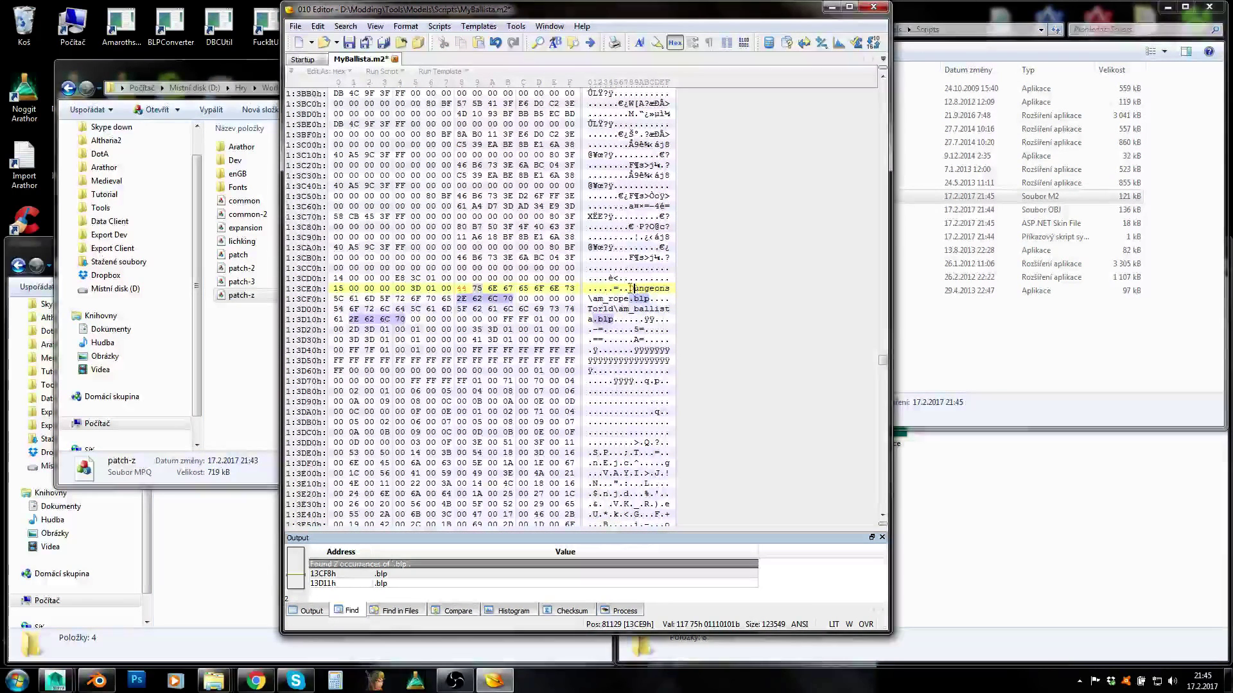
left_click(591, 307)
type("W")
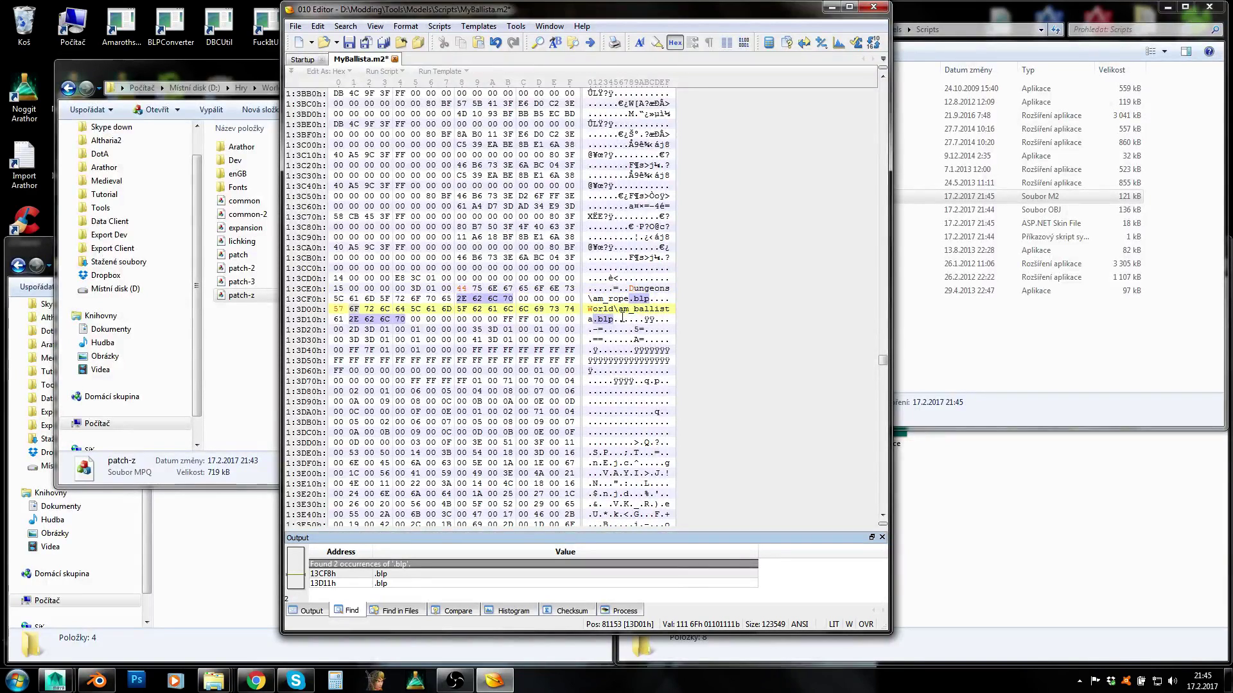
Review both texture paths in the hex data, save MyBallista.m2, and close 010 Editor.
left_click_drag(631, 286, 614, 319)
left_click(461, 289)
left_click_drag(616, 319, 630, 288)
left_click(931, 277)
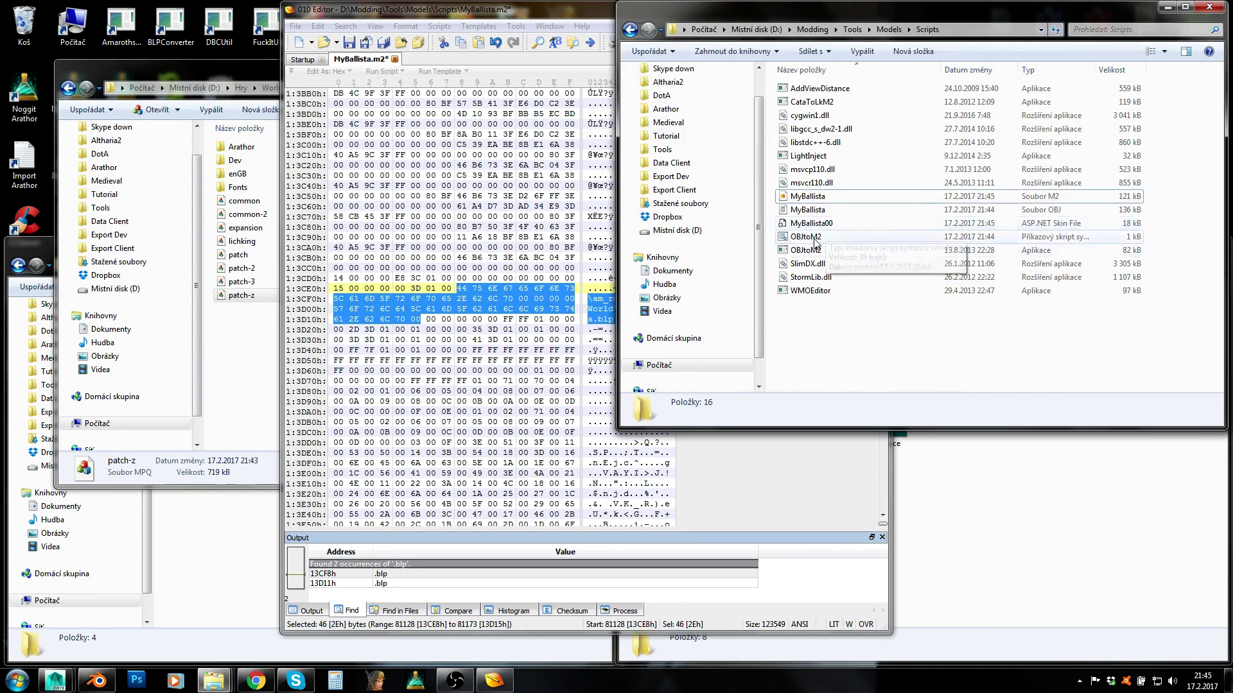
left_click(810, 237)
left_click(593, 288)
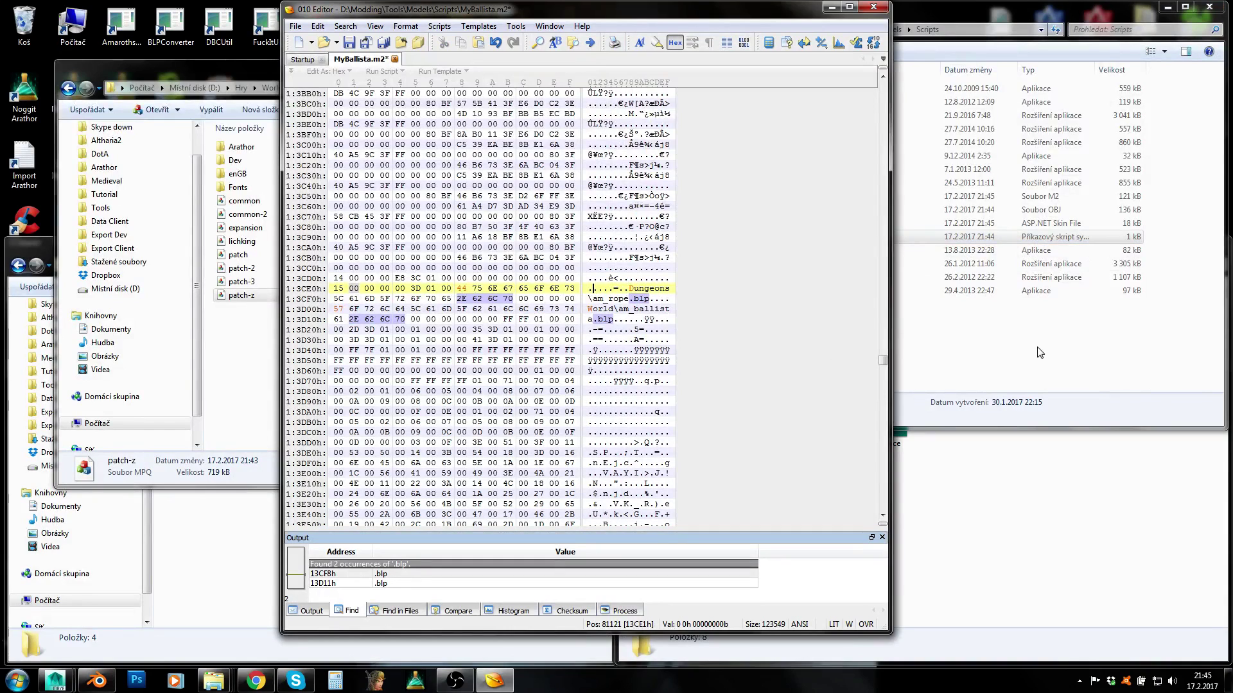
key("ctrl+s")
left_click(874, 7)
Add MyBallista.m2 and MyBallista00.skin to World in the patch-z archive, replacing existing files, check the Dungeons folder, and close MPQ Editor.
left_click(808, 195)
left_click(811, 223, "ctrl")
left_click_drag(811, 223, 256, 302)
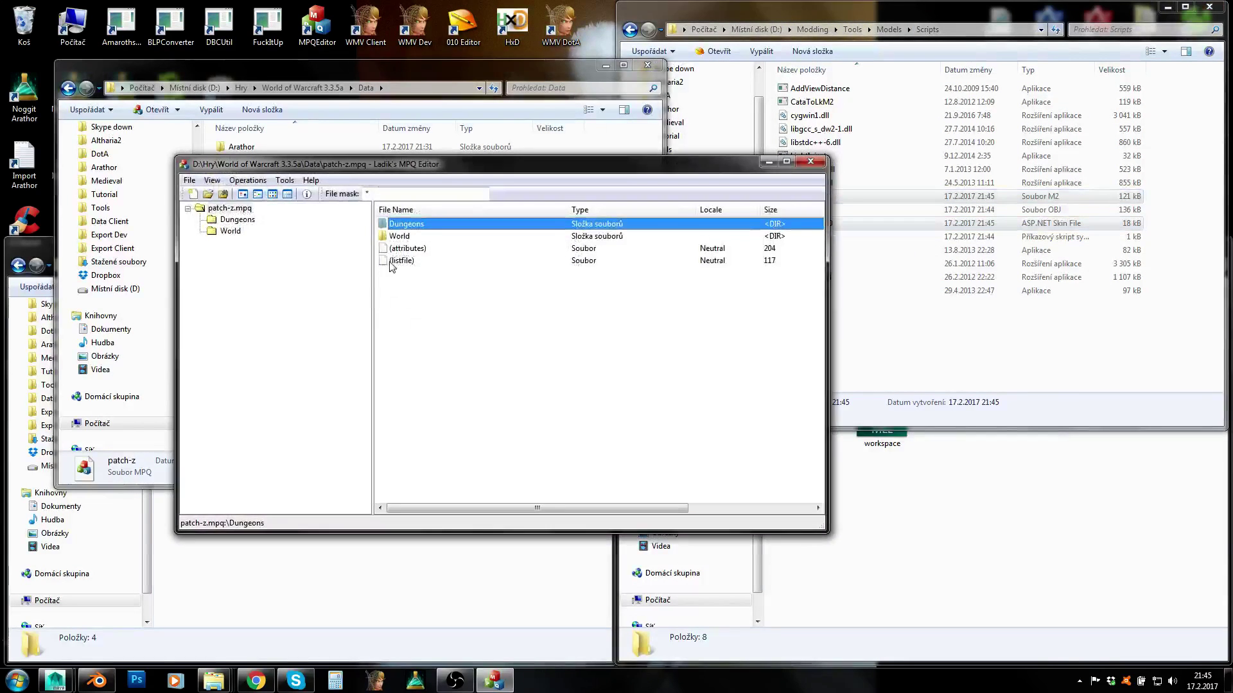
left_click(803, 16)
left_click_drag(808, 195, 506, 336)
left_click(622, 371)
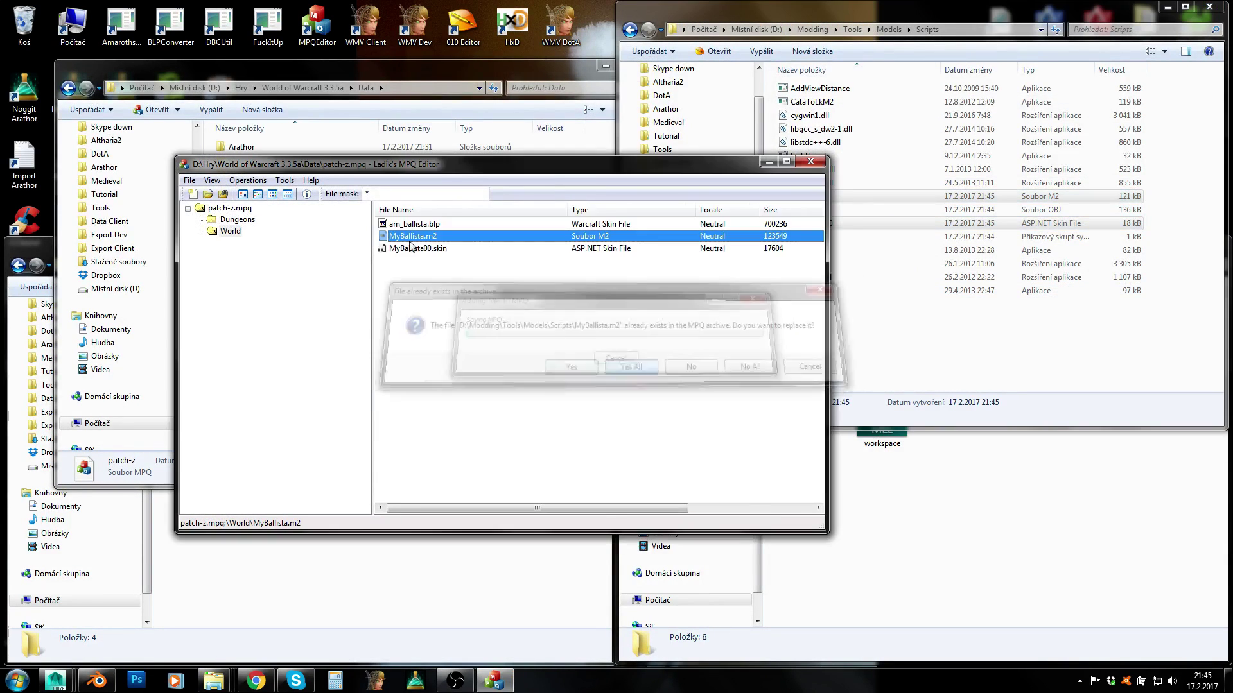
left_click_drag(418, 224, 247, 222)
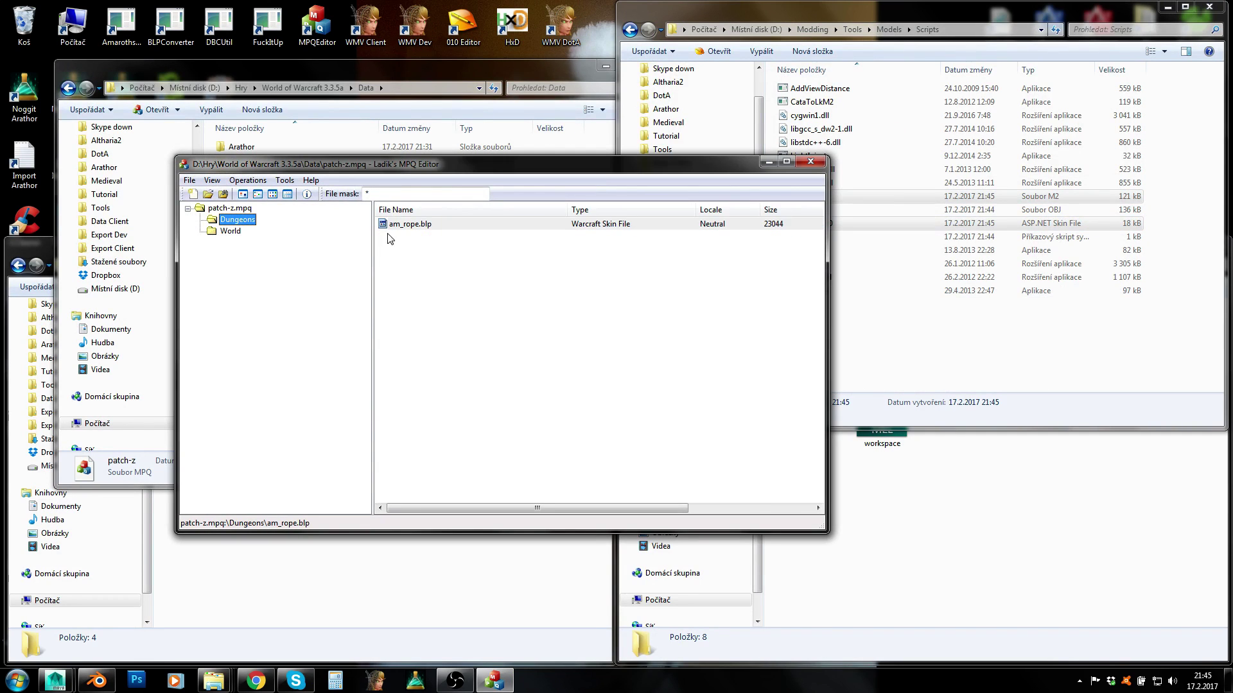
left_click(811, 161)
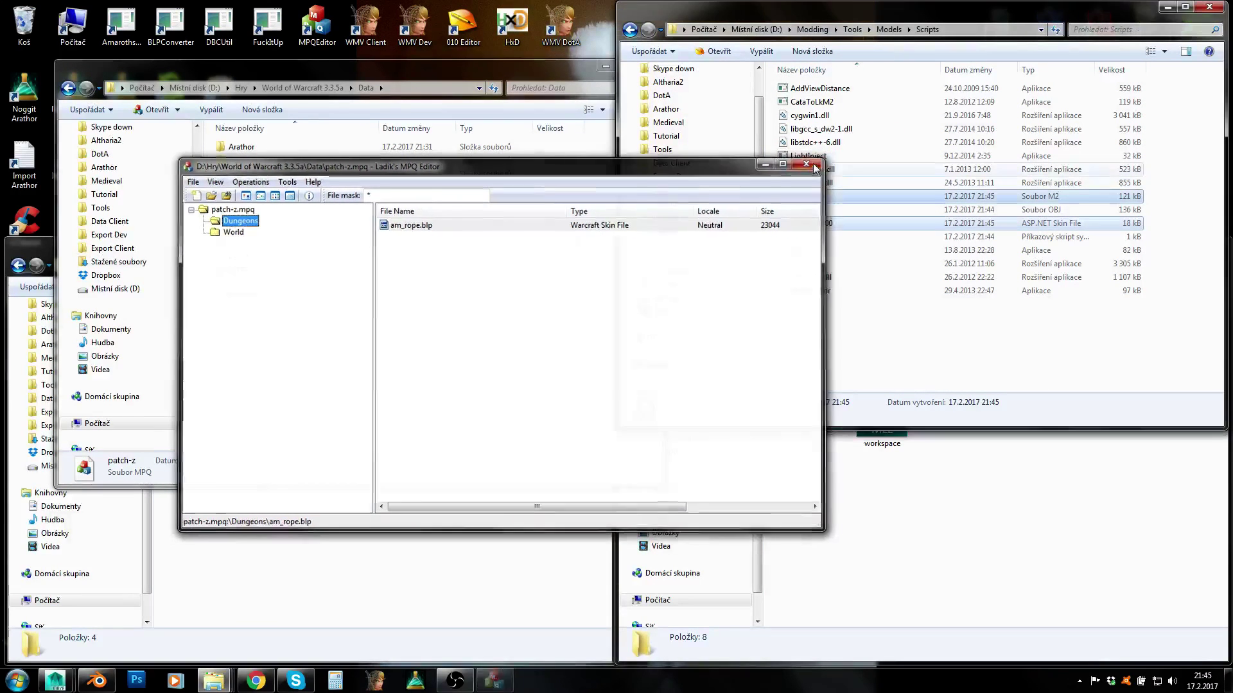
Open WoW Model Viewer, filter the models by MyBa, load Myballista.m2, inspect its textures from several angles, and close the viewer.
double_click(376, 37)
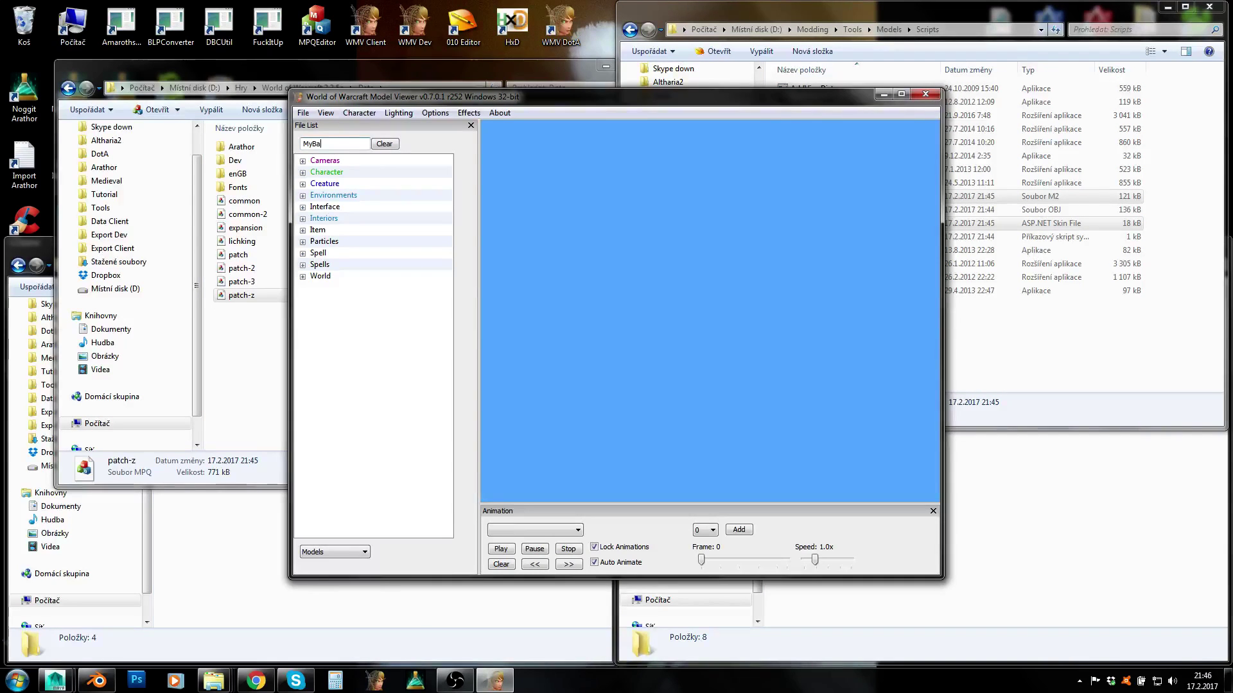
key("Return")
left_click(346, 172)
left_click_drag(625, 353, 727, 395)
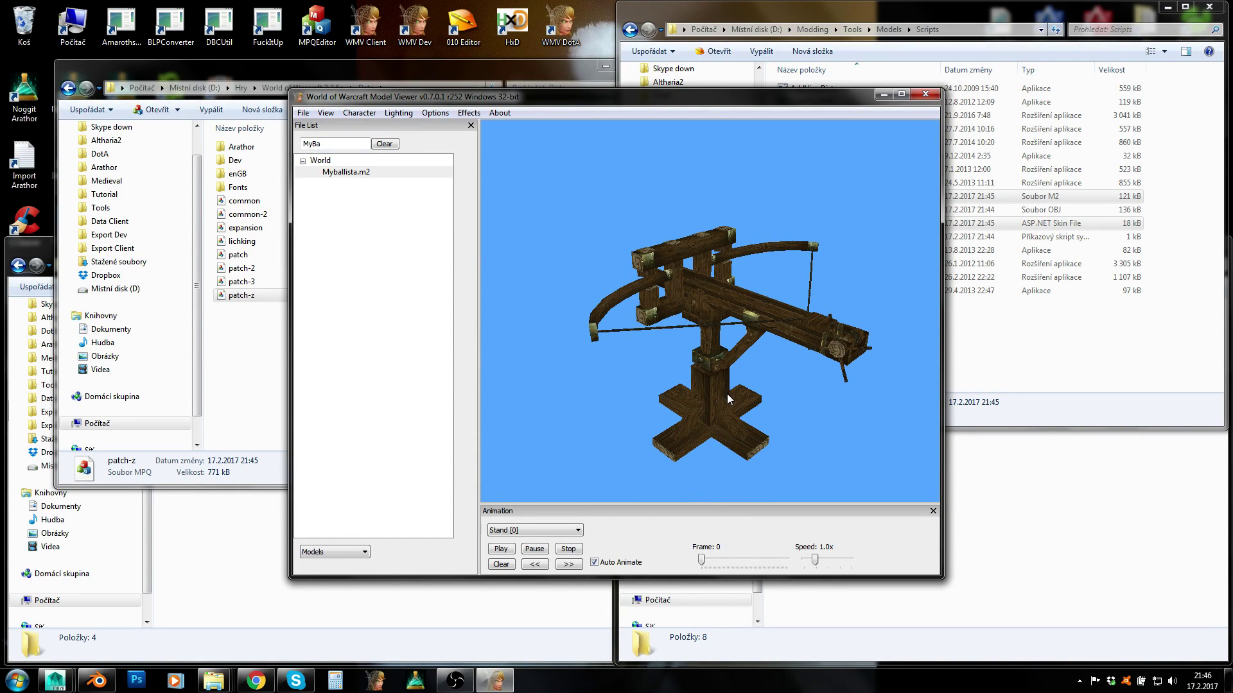
left_click_drag(771, 409, 820, 214)
left_click(925, 96)
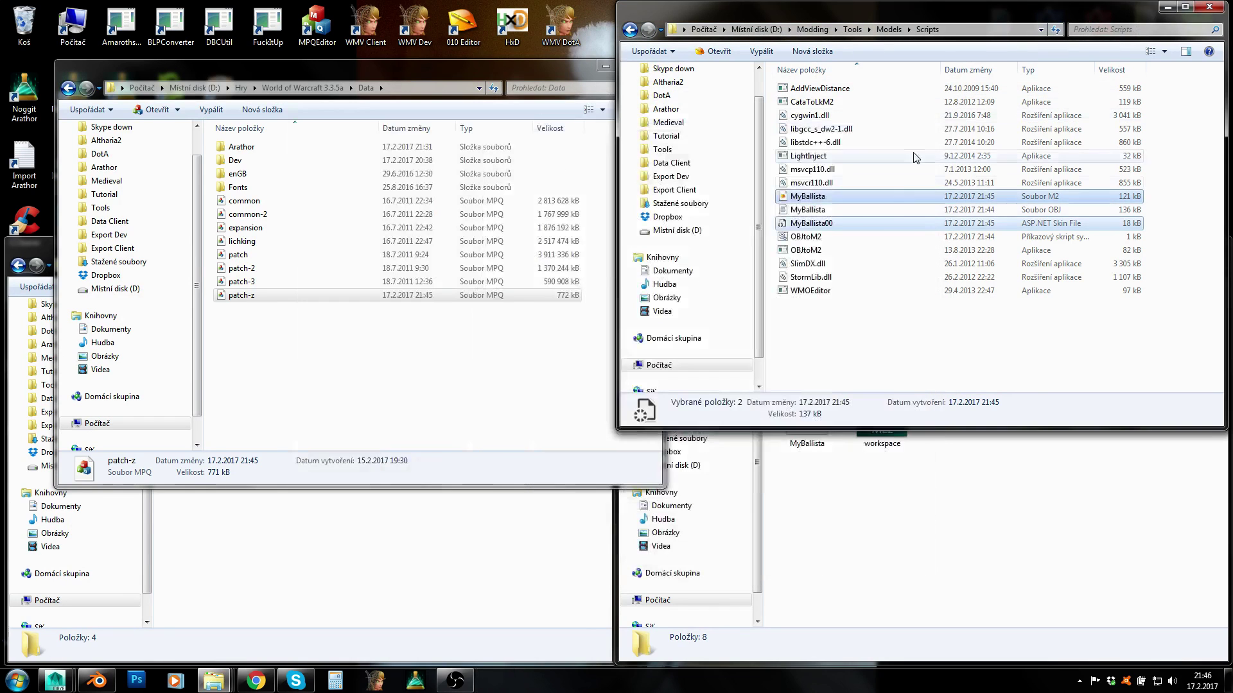
left_click(810, 200)
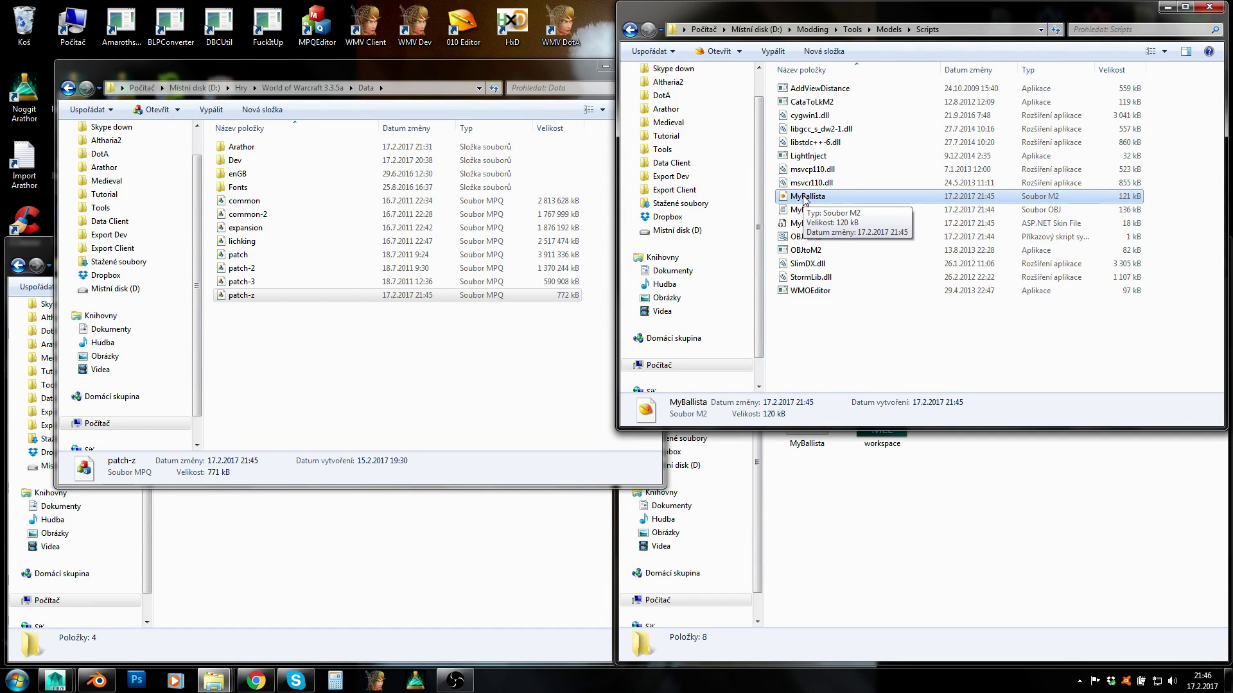
left_click(806, 210)
left_click(803, 196)
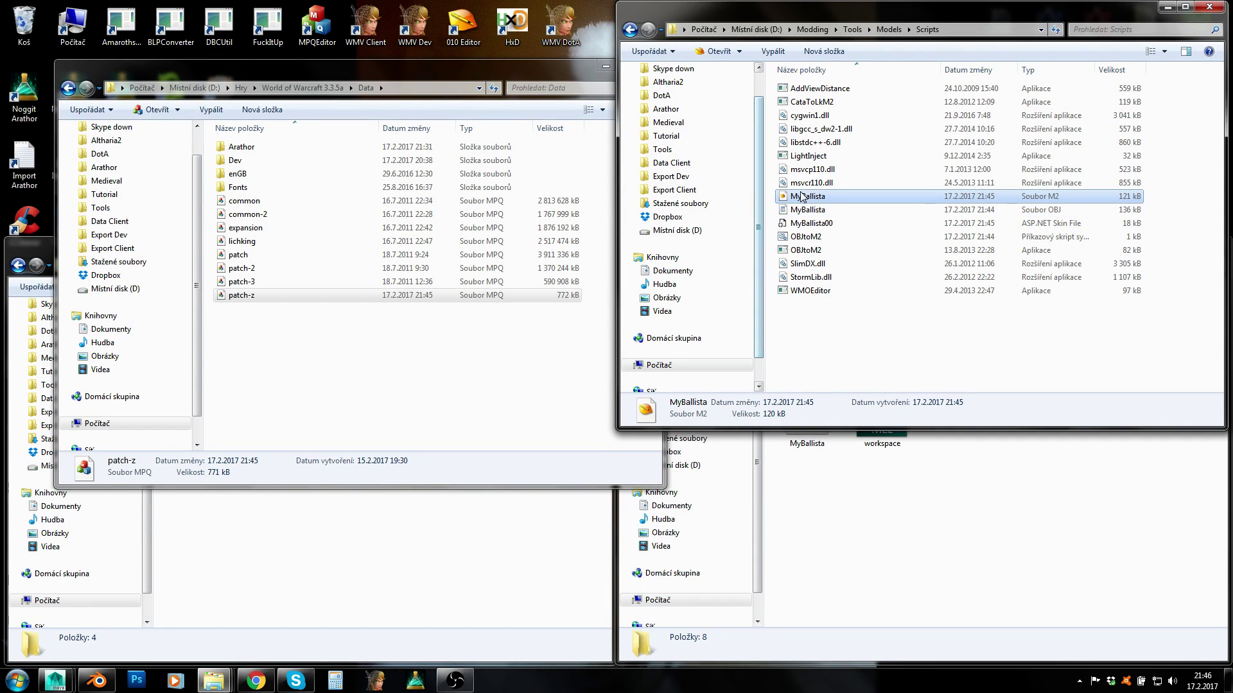